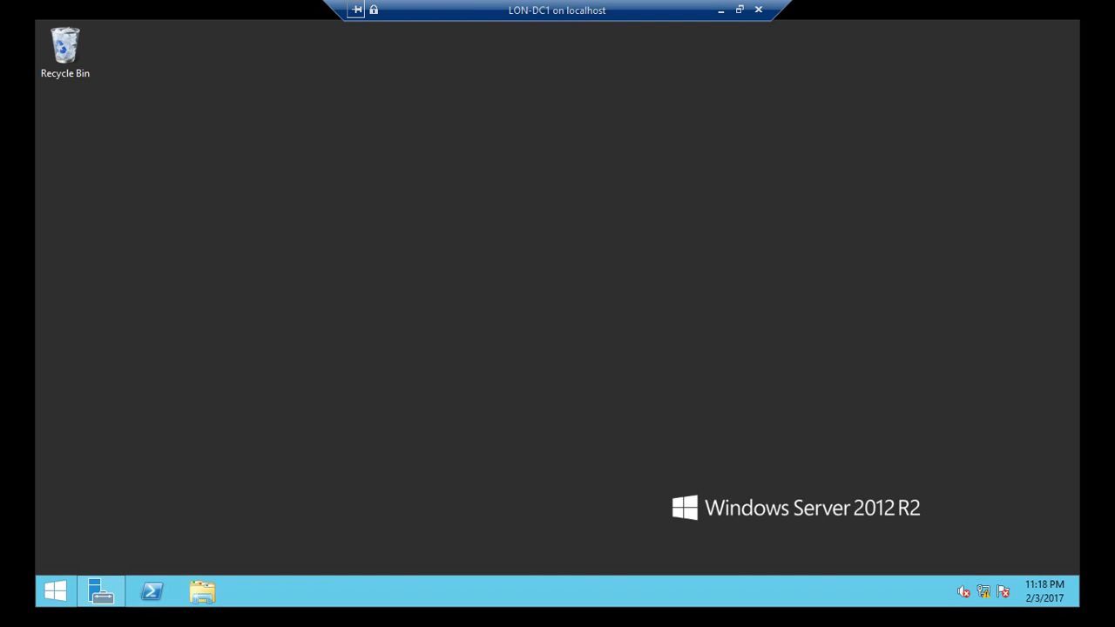
Step: Refresh the Windows Server desktop twice from its context menu
right_click(312, 260)
click(356, 307)
right_click(341, 218)
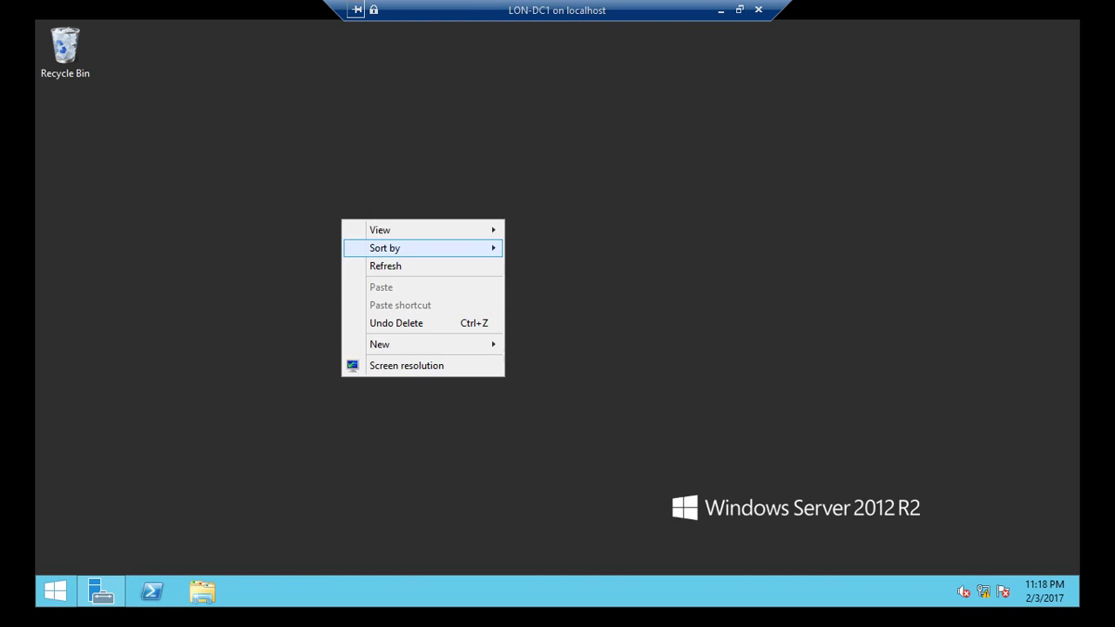
click(385, 265)
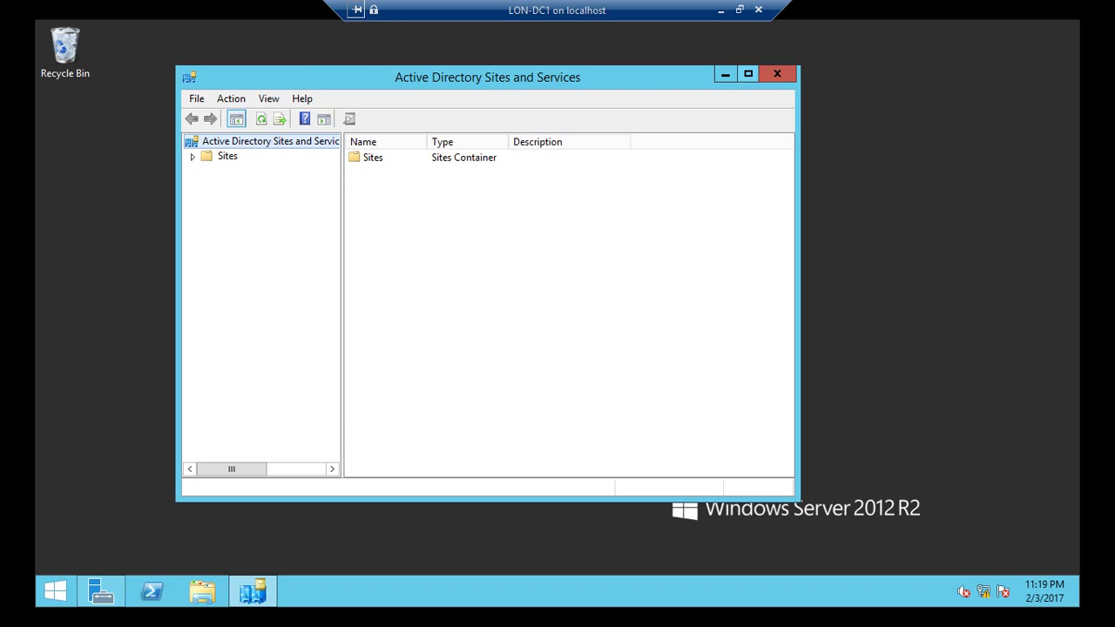
Step: Maximize the console, widen the tree pane, and expand Sites down to the LON-DC1 server
click(748, 73)
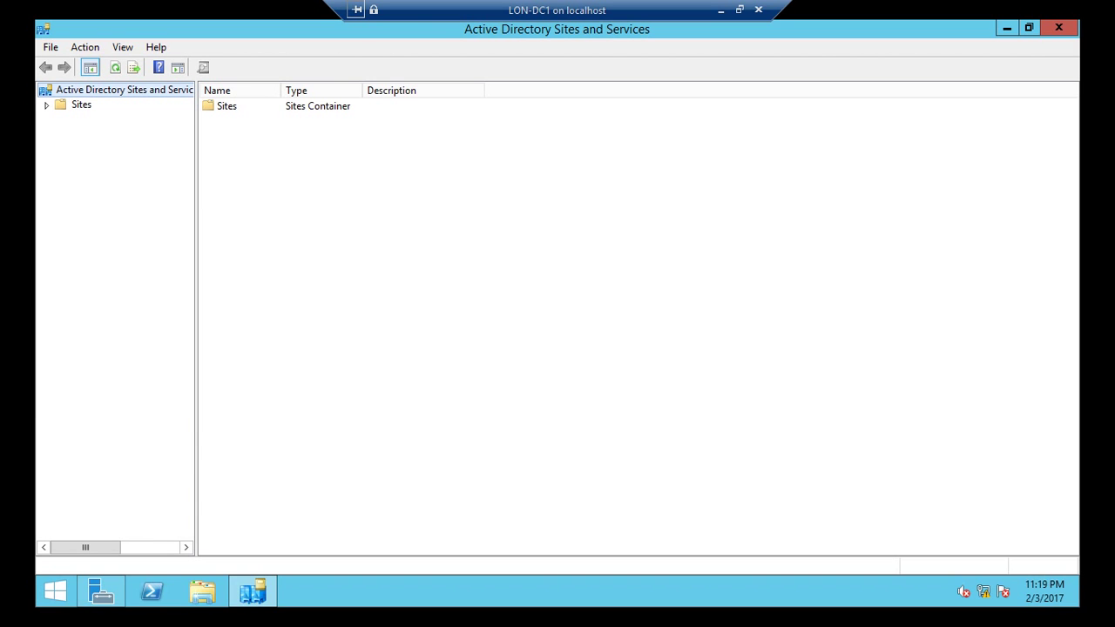
drag(196, 314, 296, 314)
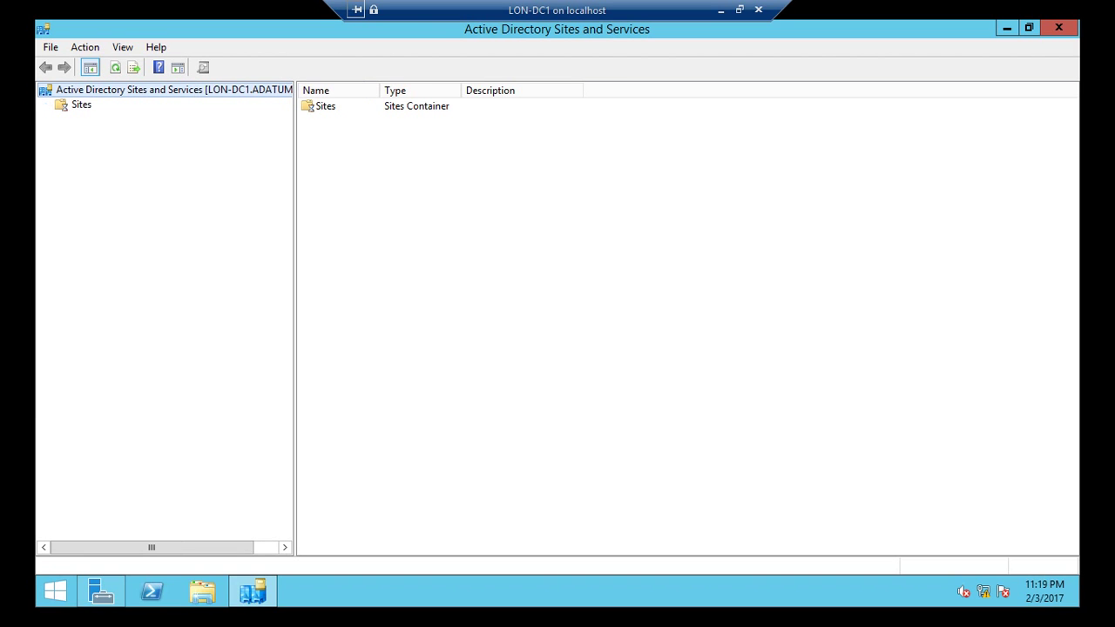
click(46, 105)
click(62, 119)
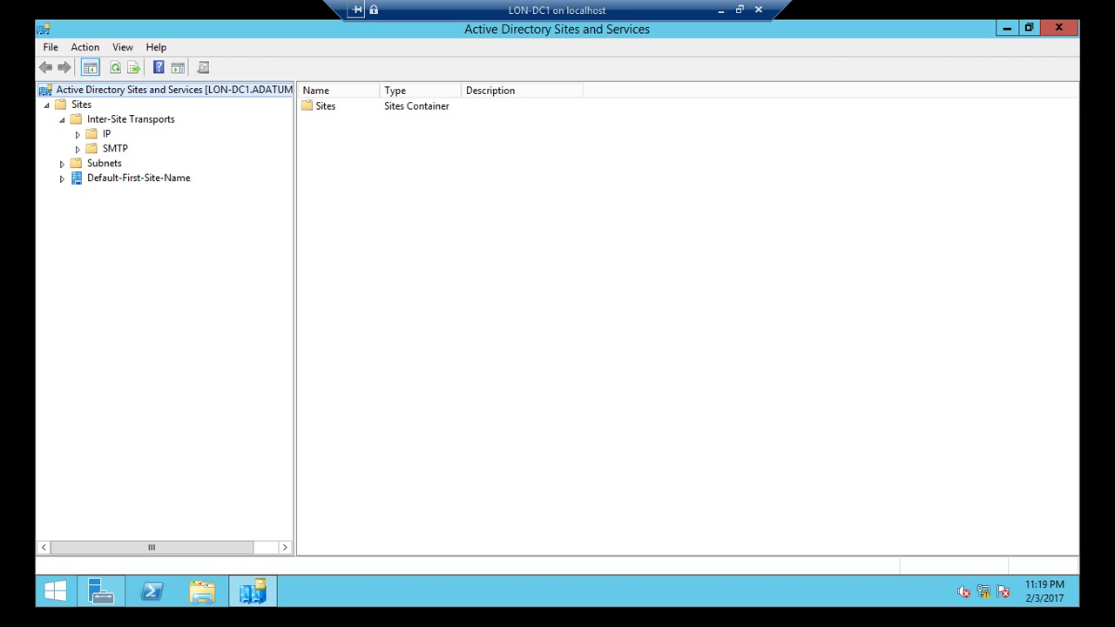
click(62, 163)
click(62, 178)
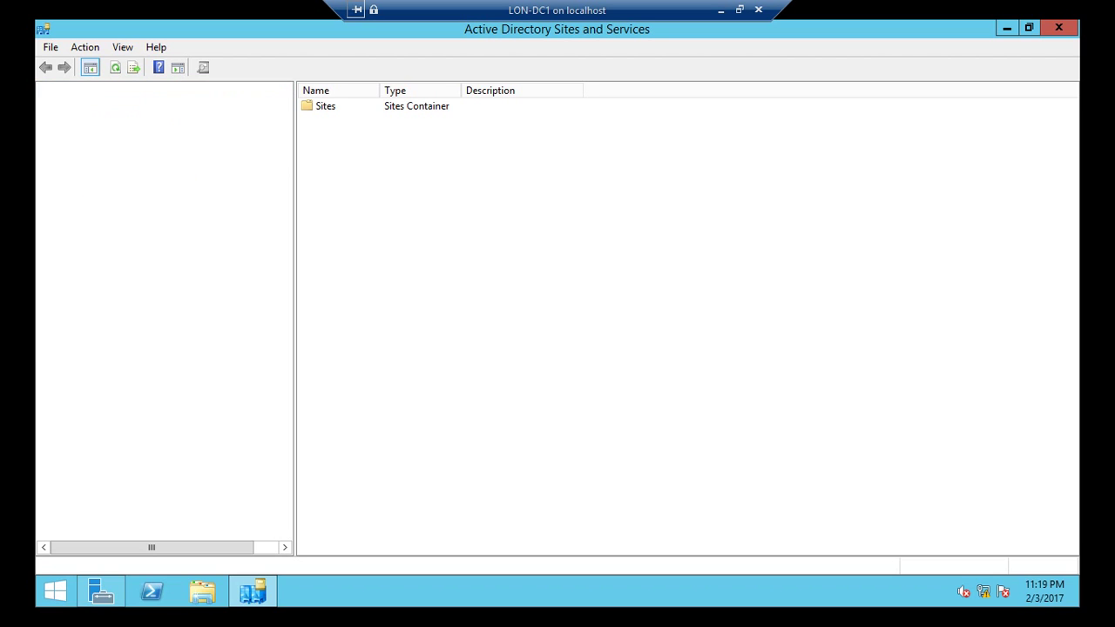
click(77, 193)
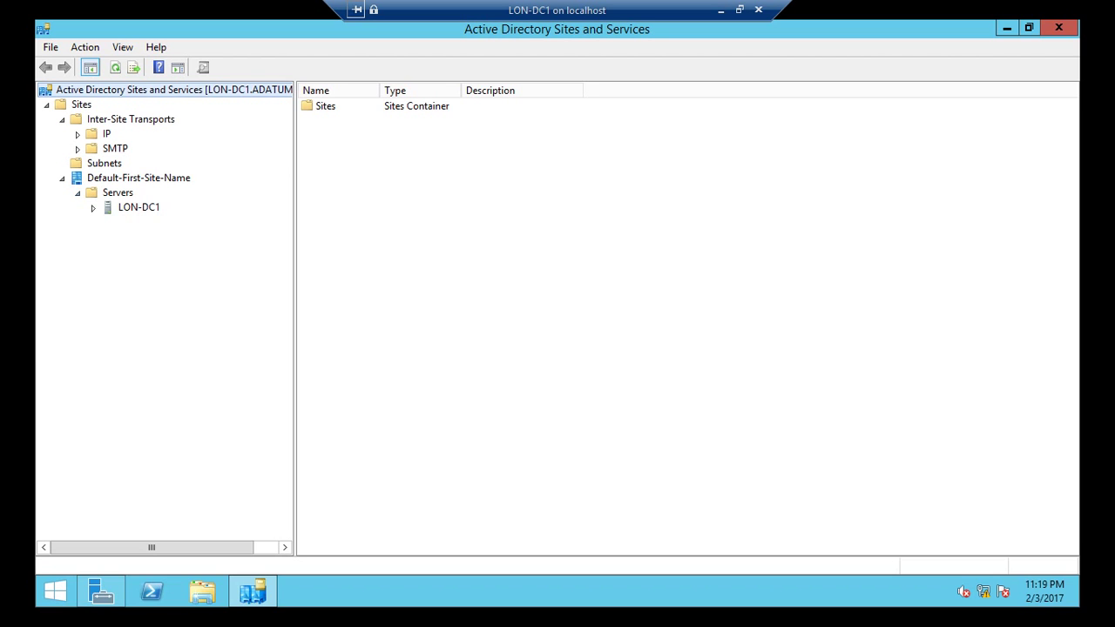
Step: Rename Default-First-Site-Name to 'HeadOffice' and select the renamed site
right_click(116, 178)
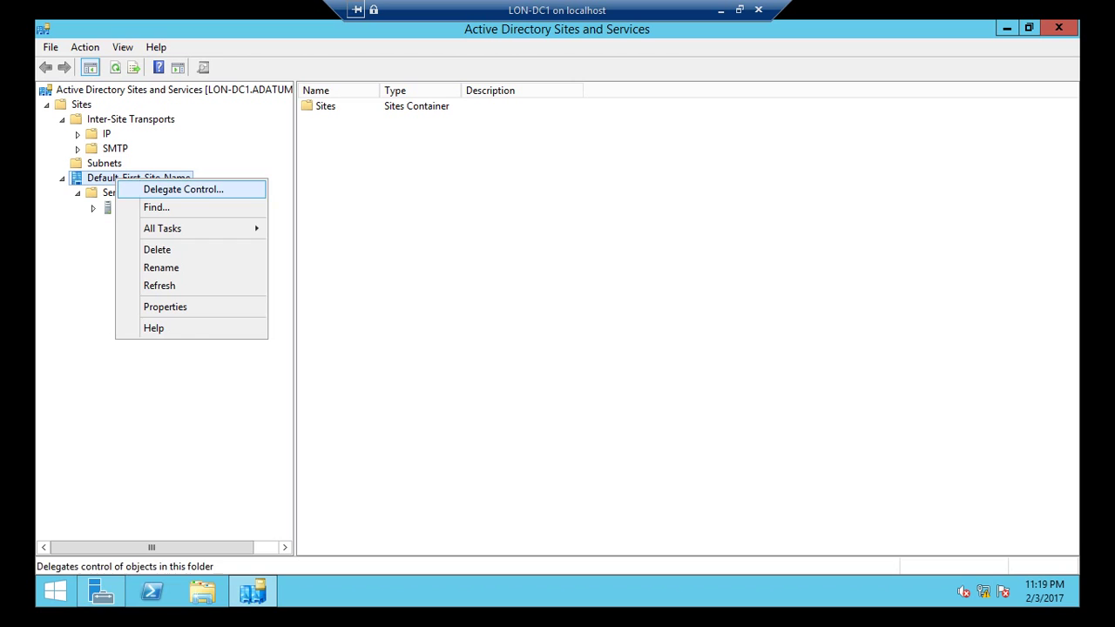
key(Down)
key(Down)
key(Return)
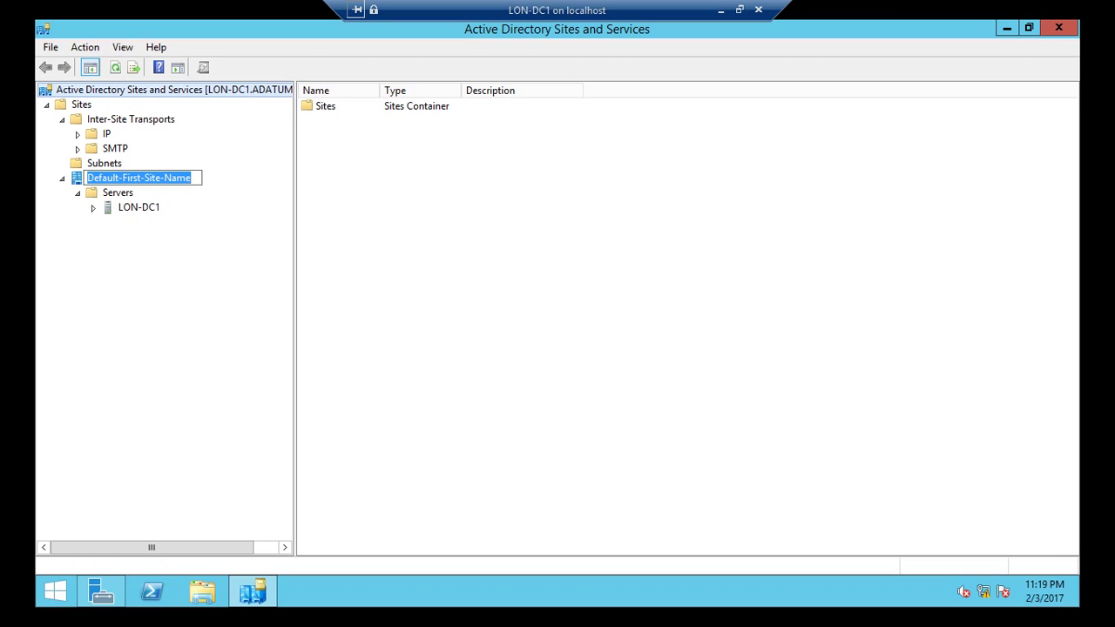
text(Head)
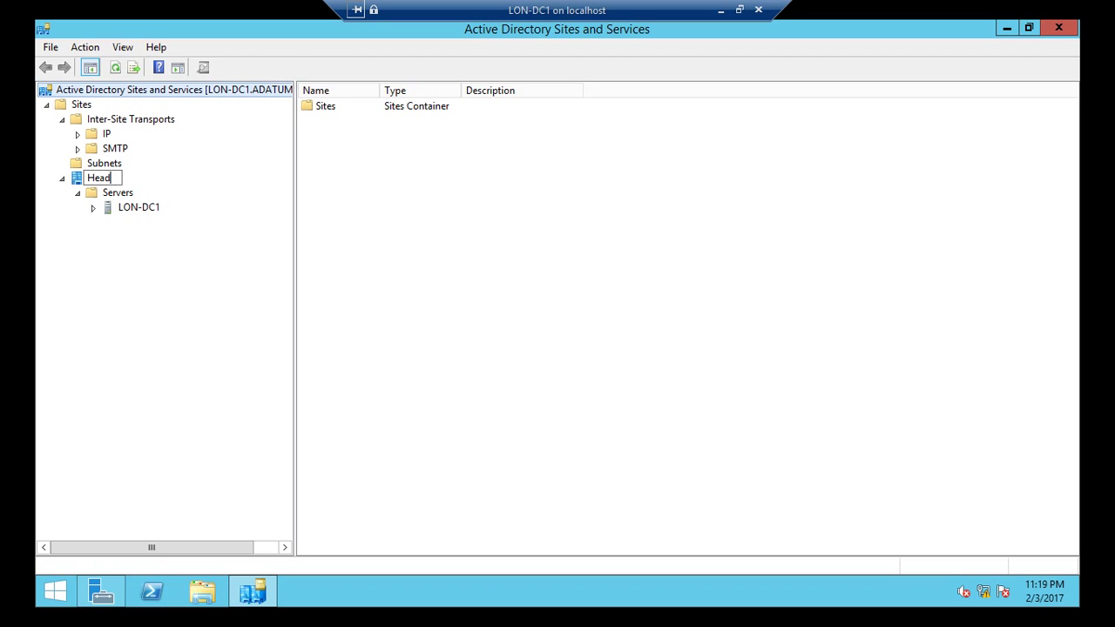
text(Office)
key(Return)
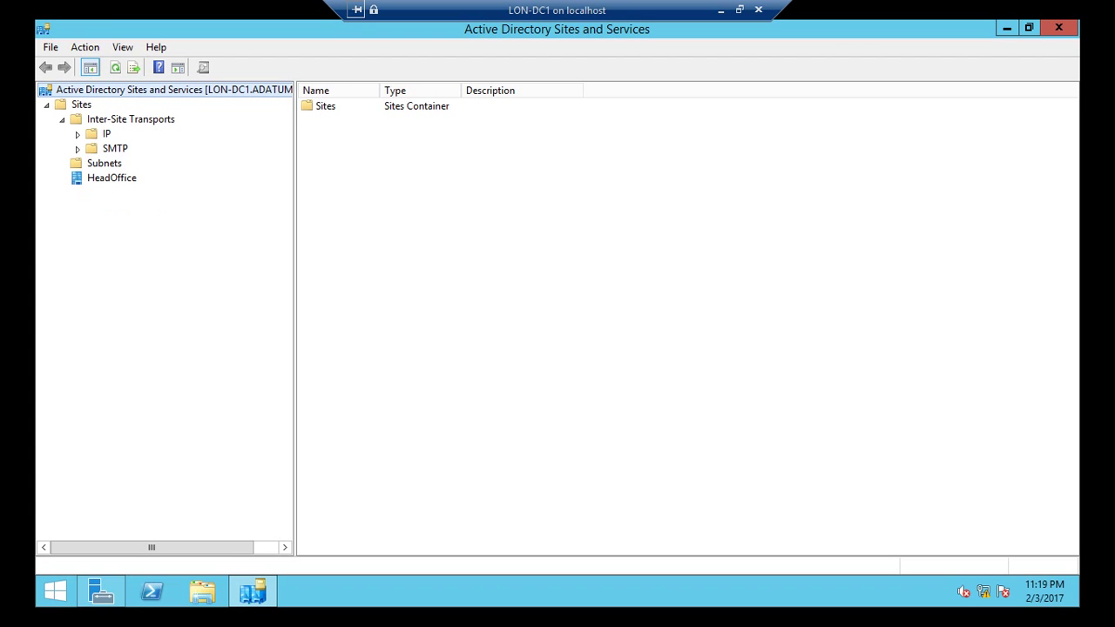
click(111, 177)
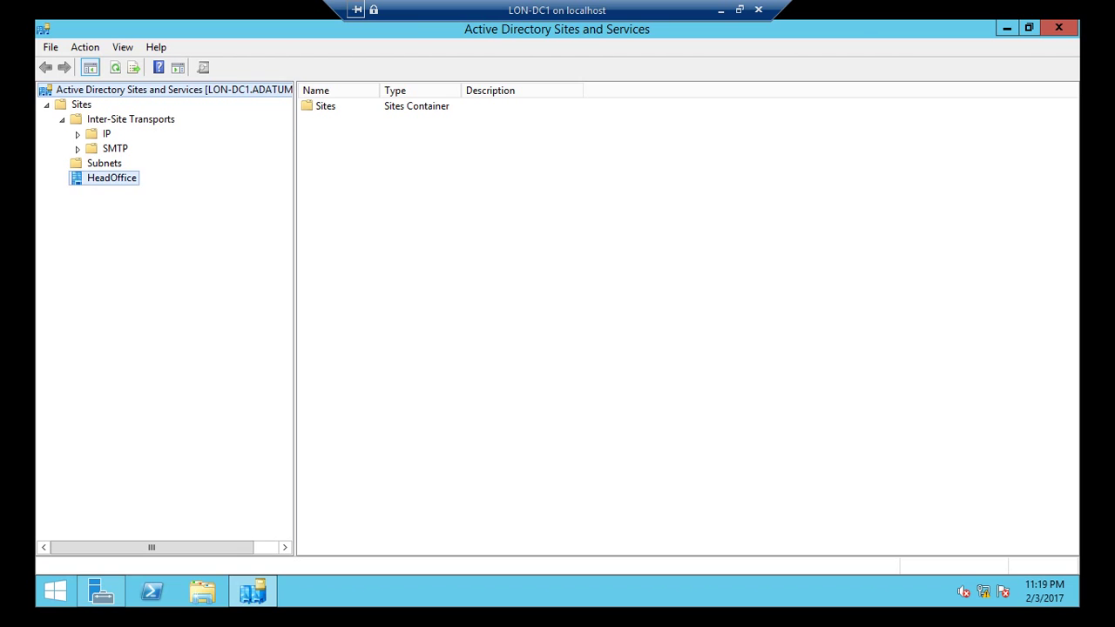
Step: Browse LON-DC1's NTDS Settings, Subnets, and the IP transport's site links, widening the Name column
click(78, 193)
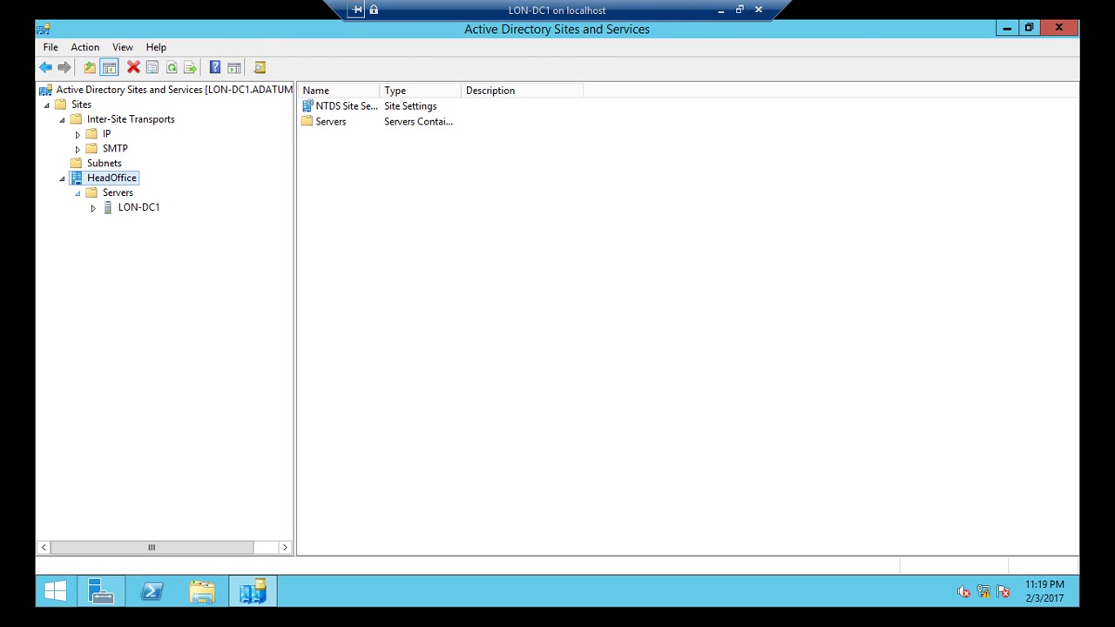
click(94, 207)
click(163, 222)
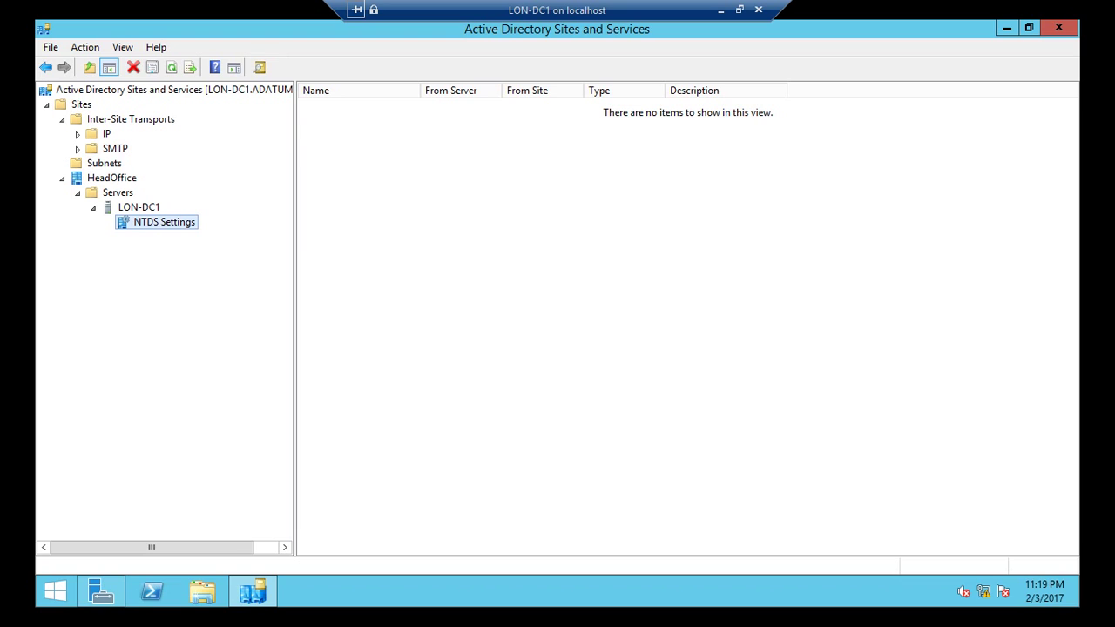
click(105, 163)
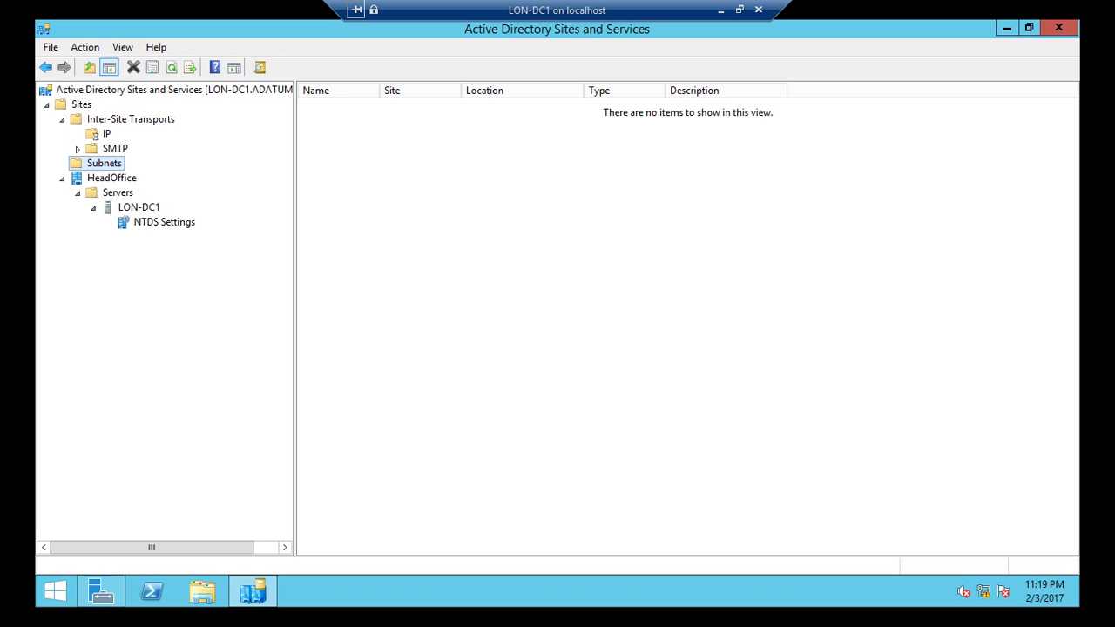
click(106, 133)
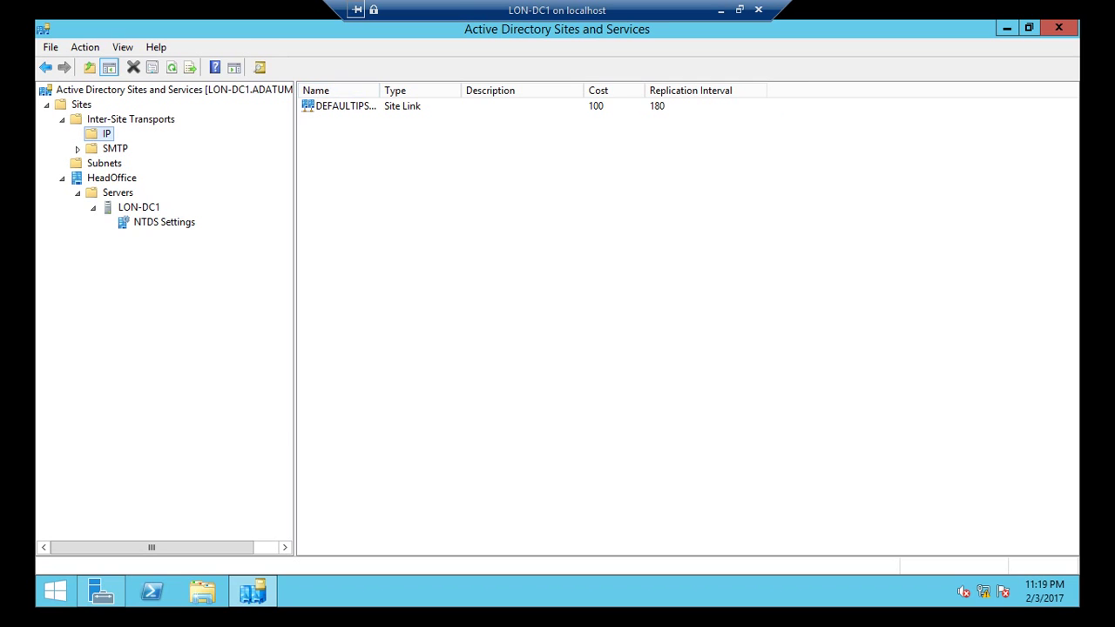
double_click(380, 90)
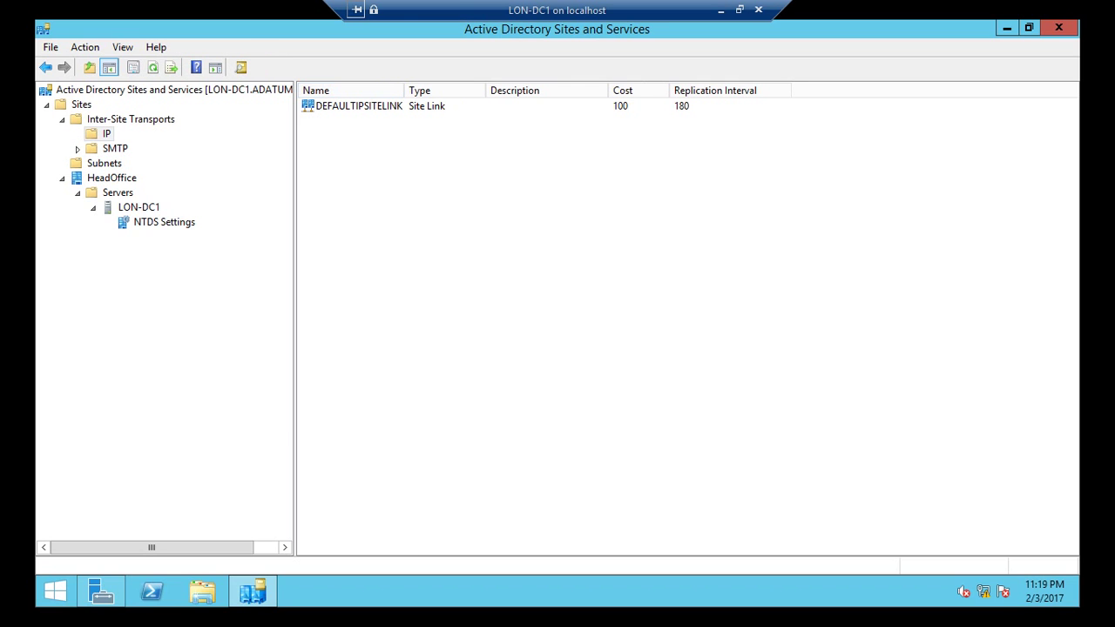
Step: Copy the HeadOffice site name without changing it, and widen the Name column further
right_click(119, 177)
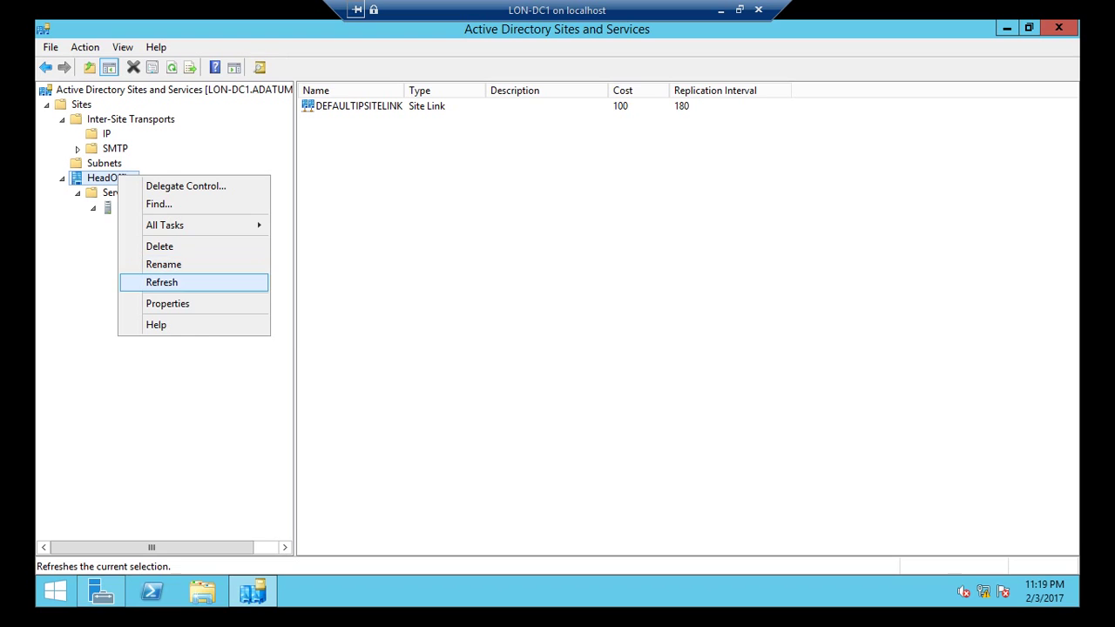
click(164, 265)
key(ctrl+c)
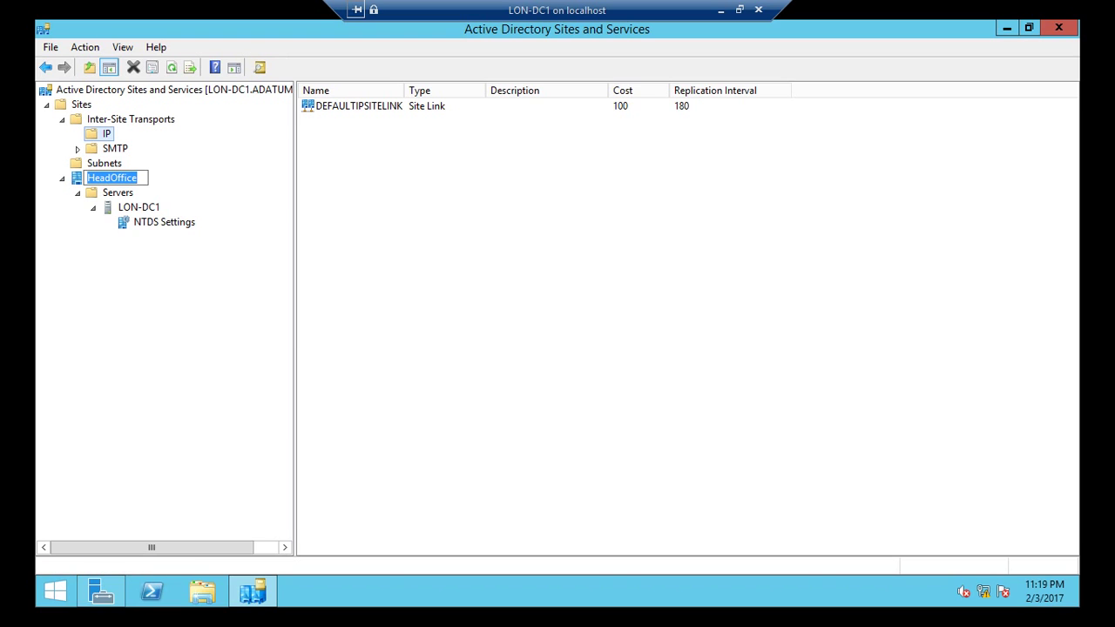
right_click(132, 179)
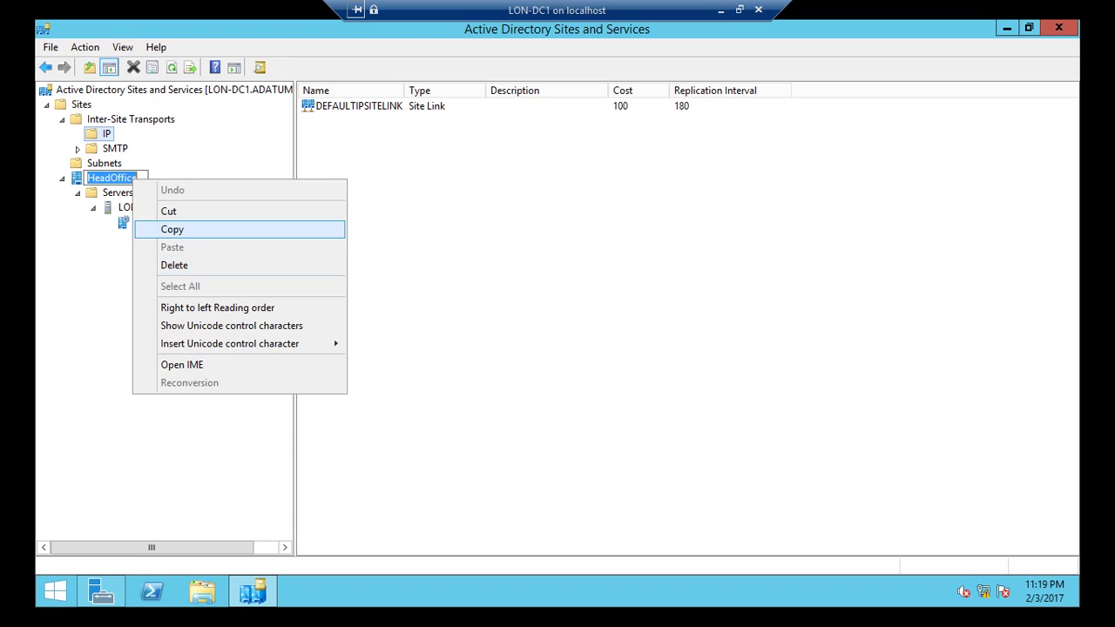
click(172, 229)
key(Return)
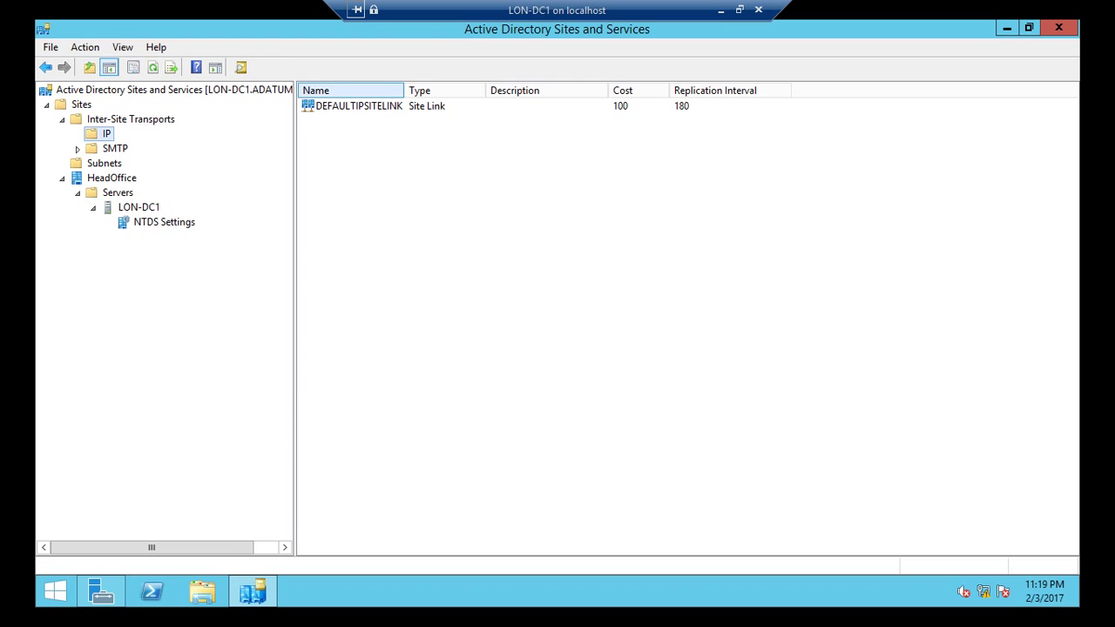
drag(404, 90, 439, 91)
Step: Rename the DEFAULTIPSITELINK site link to 'HeadOffice' by pasting the copied name
click(359, 106)
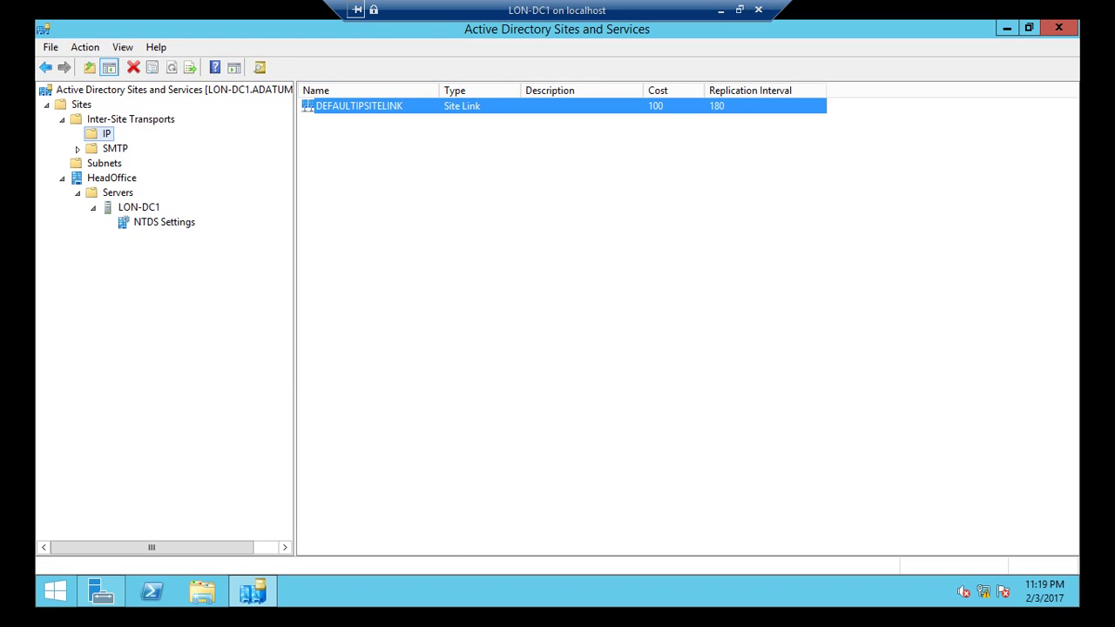
right_click(371, 106)
click(417, 134)
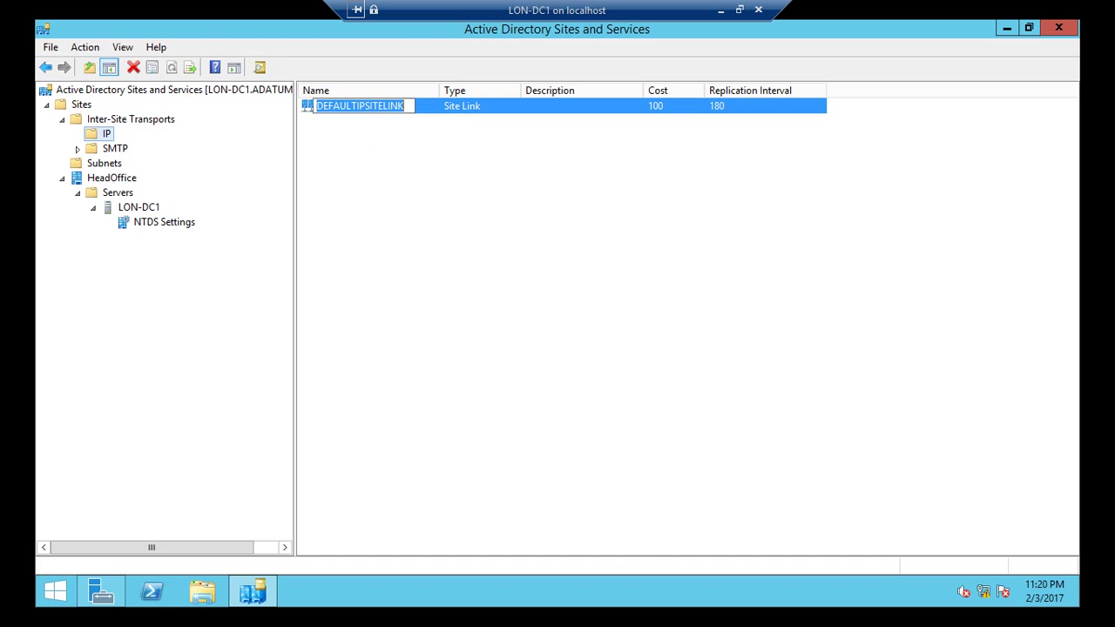
key(ctrl+v)
key(Return)
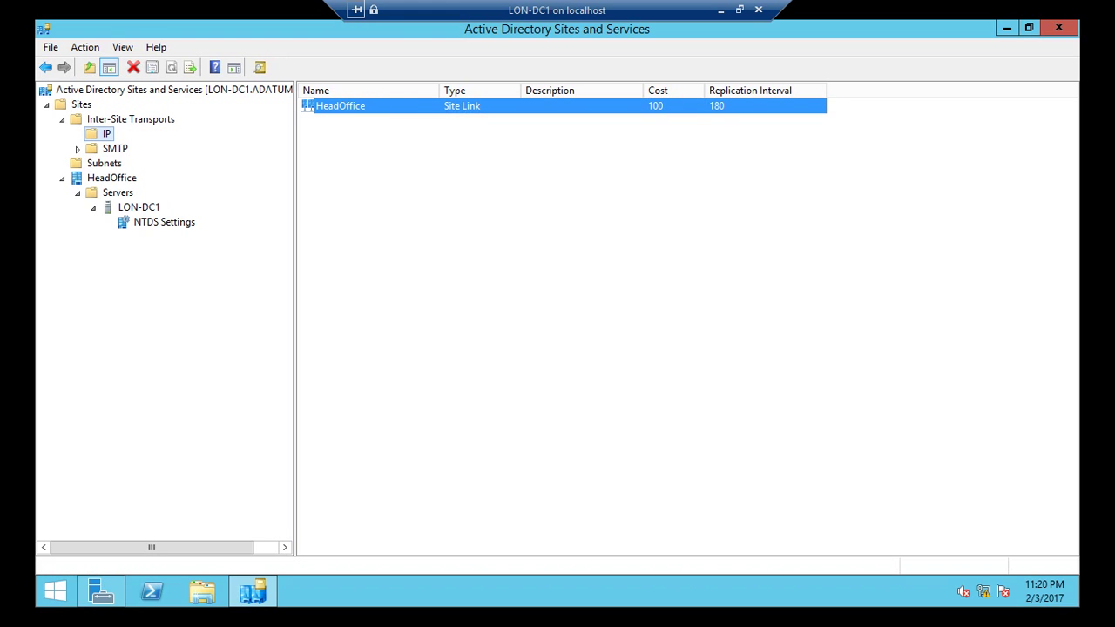
right_click(81, 105)
Step: Create site 'BranchOffice1' on the HeadOffice site link, copying its name for reuse
key(Return)
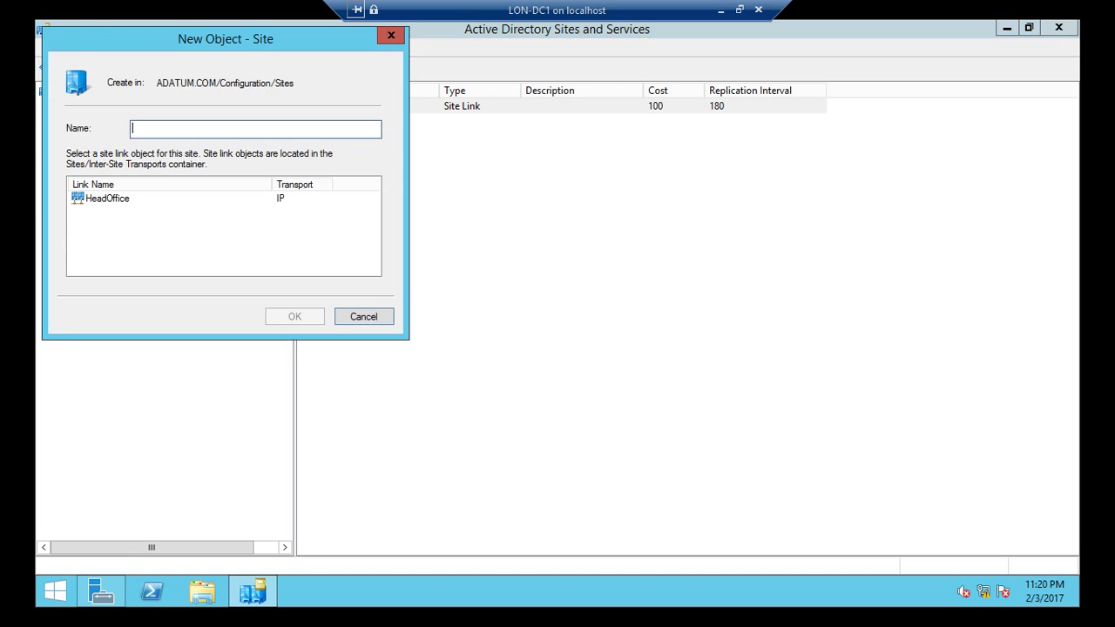
text(BranchOffice1)
key(ctrl+a)
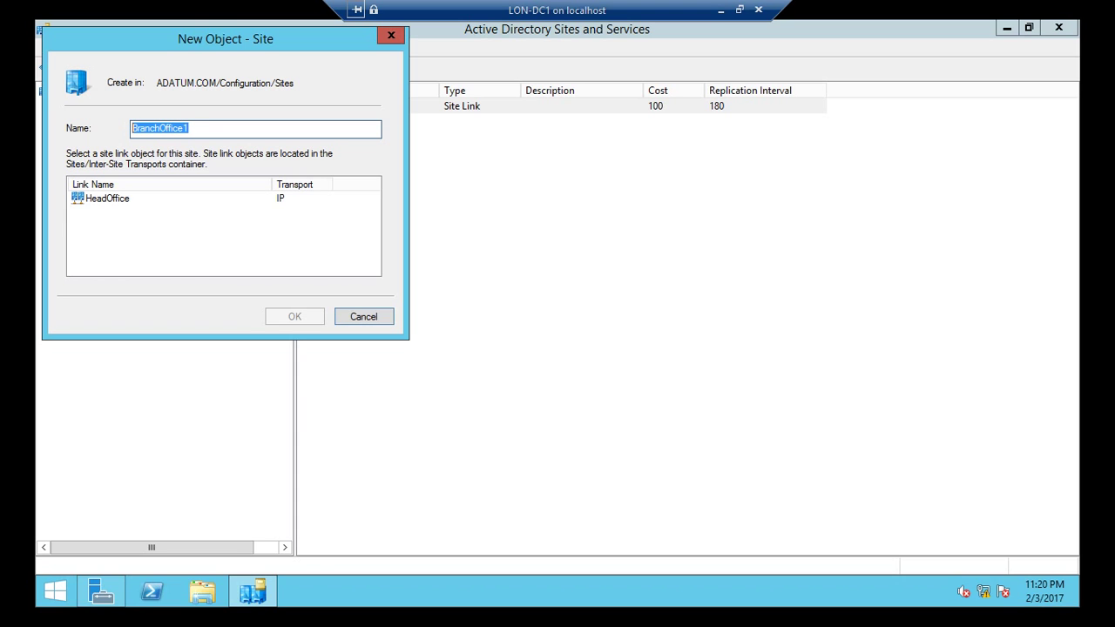
right_click(159, 124)
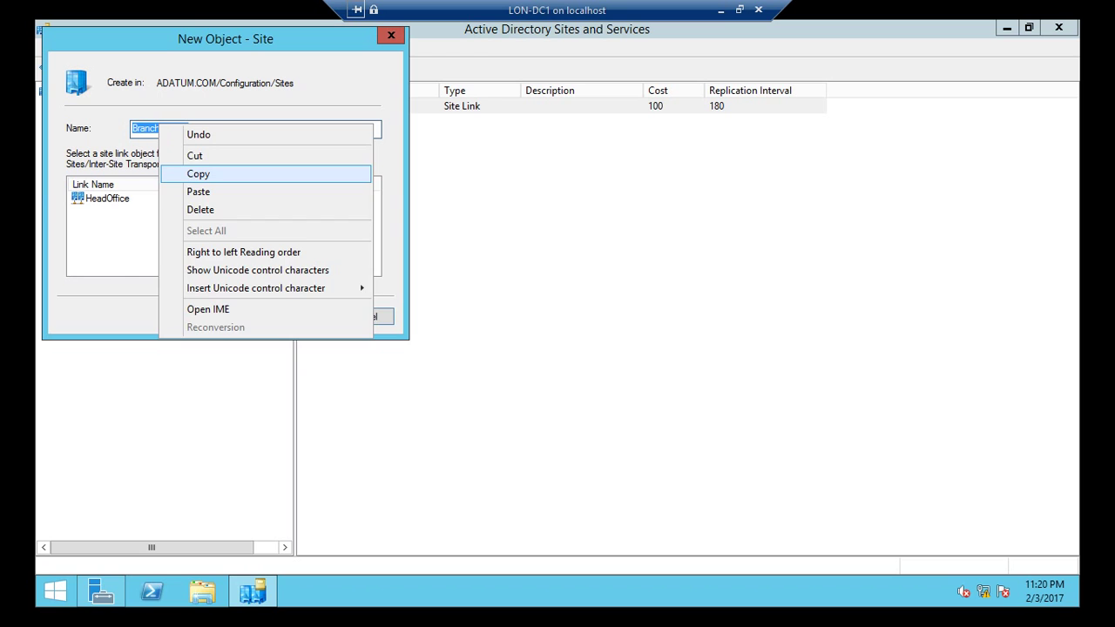
click(198, 173)
click(77, 198)
click(294, 317)
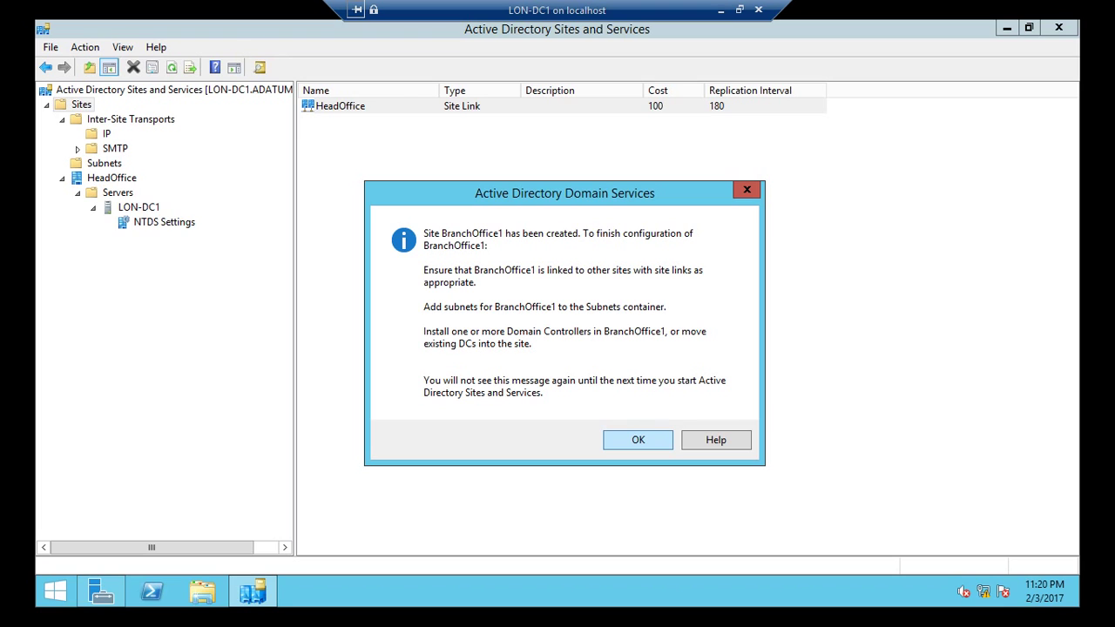
key(Return)
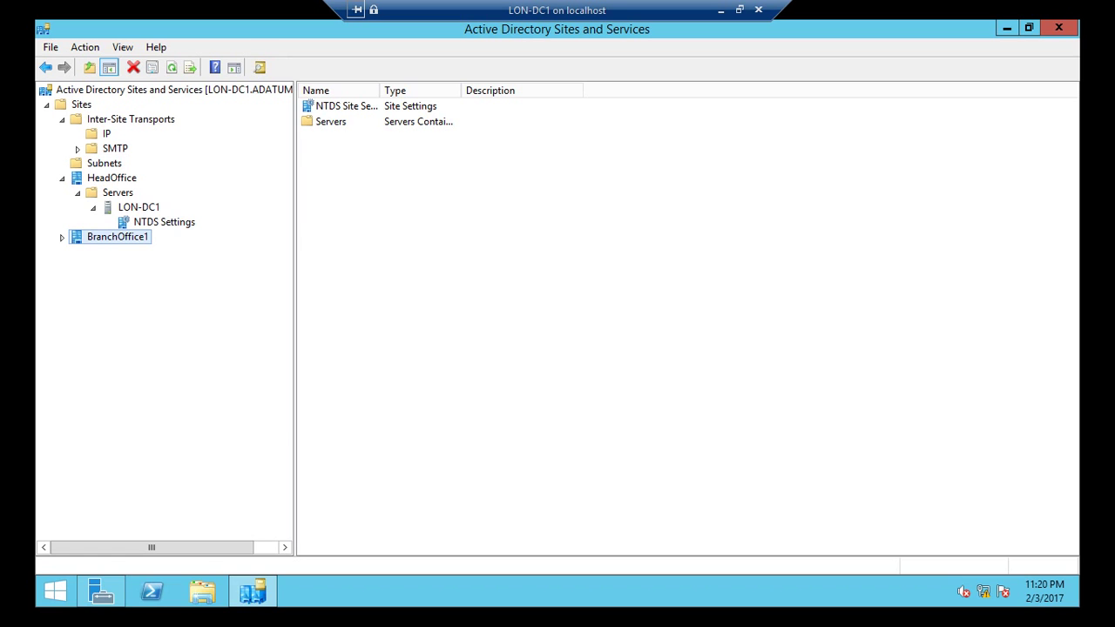
Step: Create site 'BranchOffice2' on the HeadOffice site link, reusing the pasted name
right_click(81, 105)
click(124, 135)
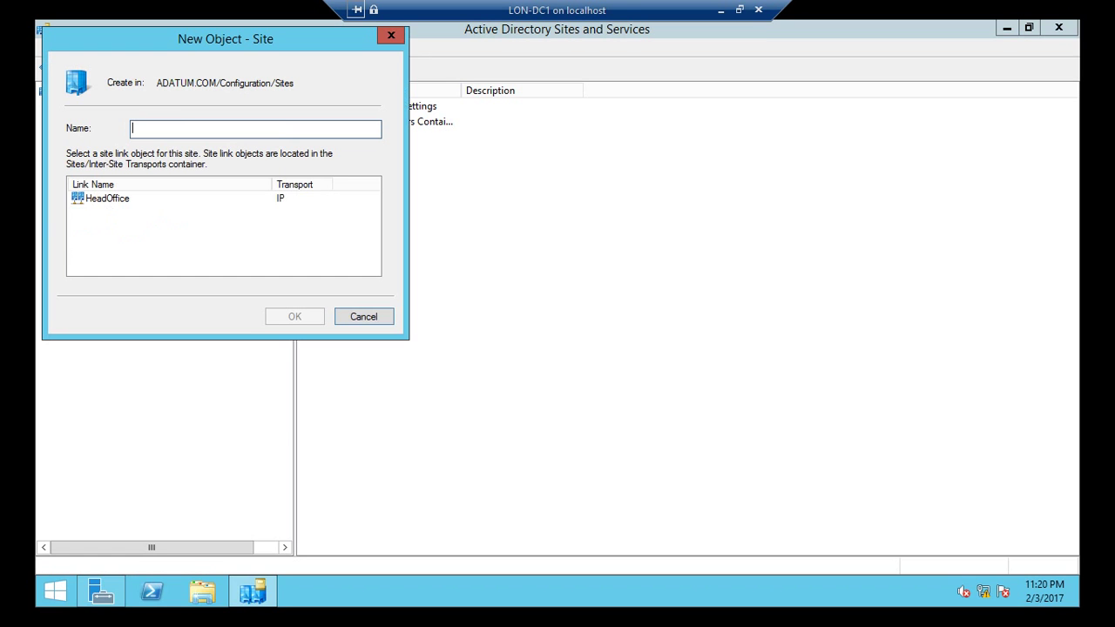
key(ctrl+v)
key(BackSpace)
text(2)
click(107, 199)
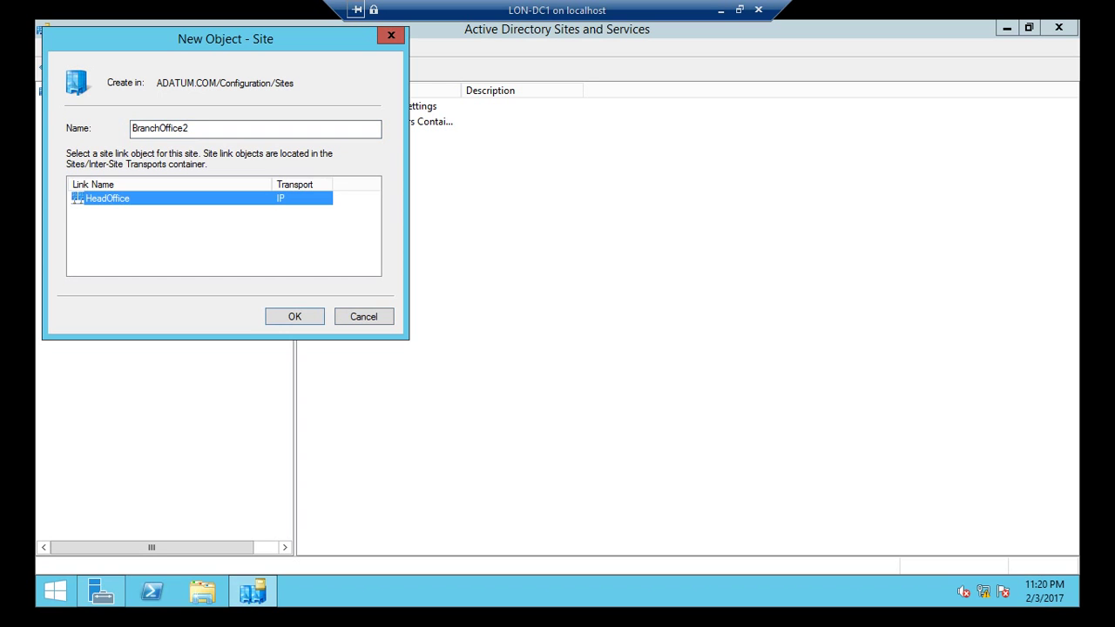
key(Return)
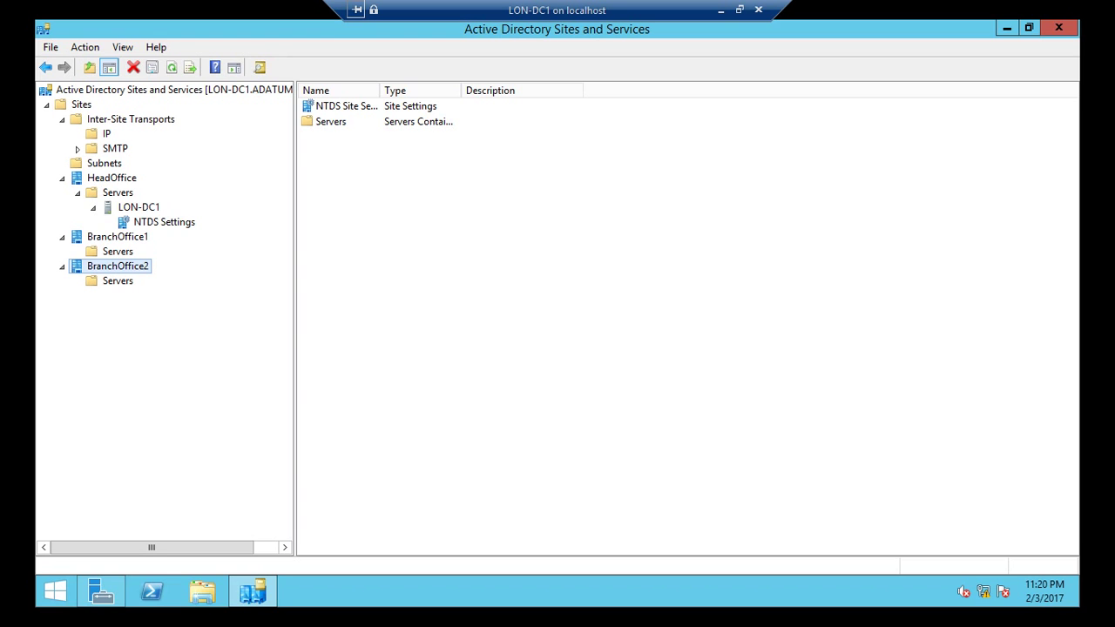
right_click(103, 164)
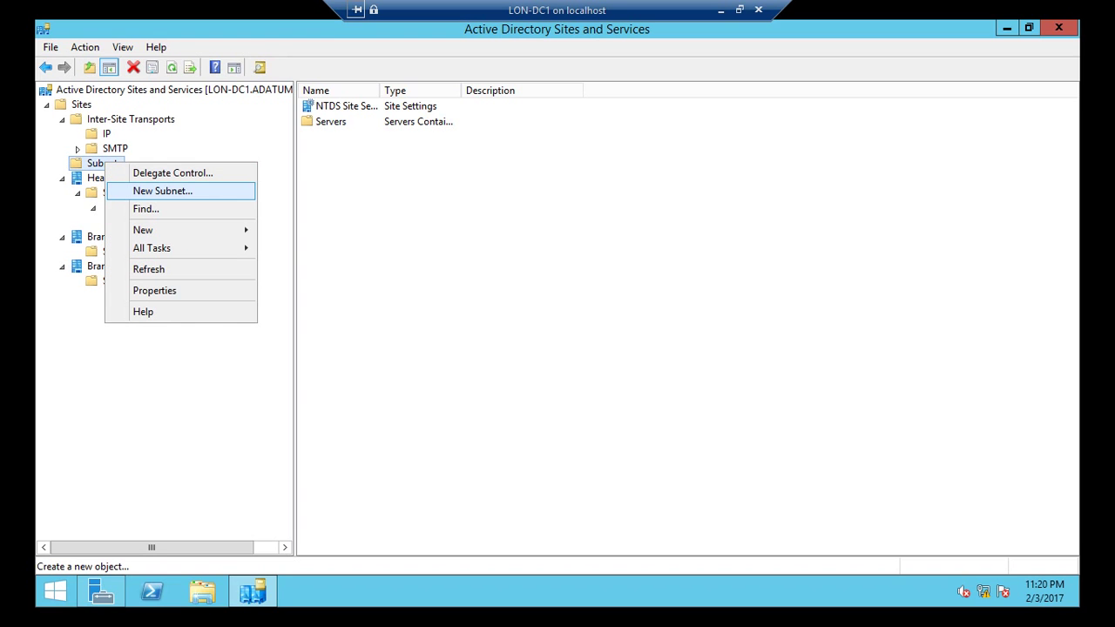
Step: Create subnet prefix 10.0.0.0/8 and associate it with the HeadOffice site
key(Return)
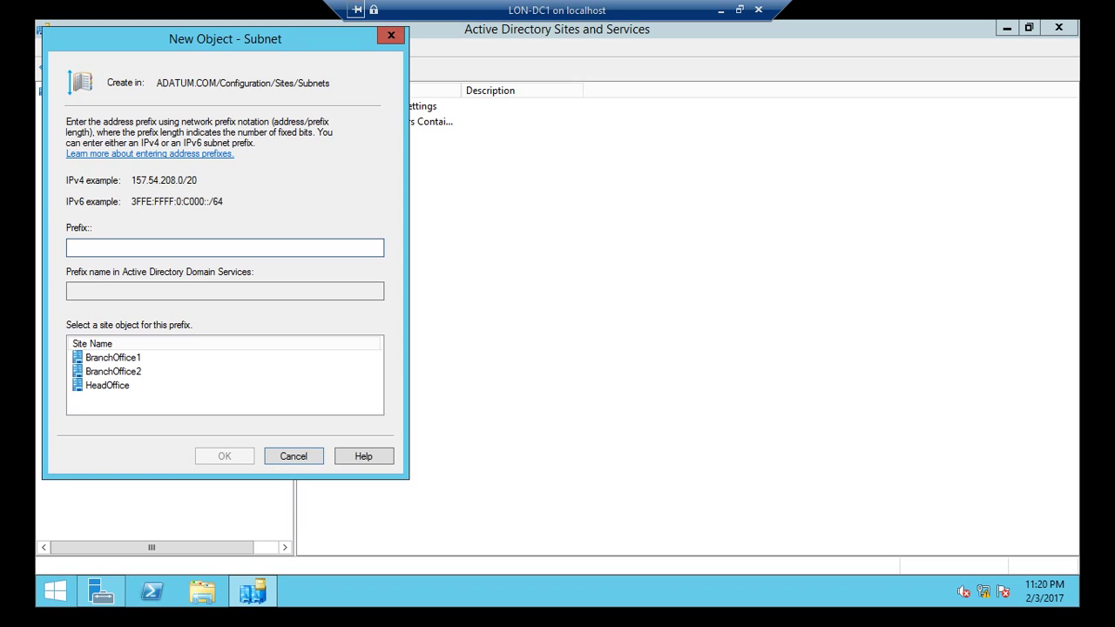
drag(235, 44, 451, 55)
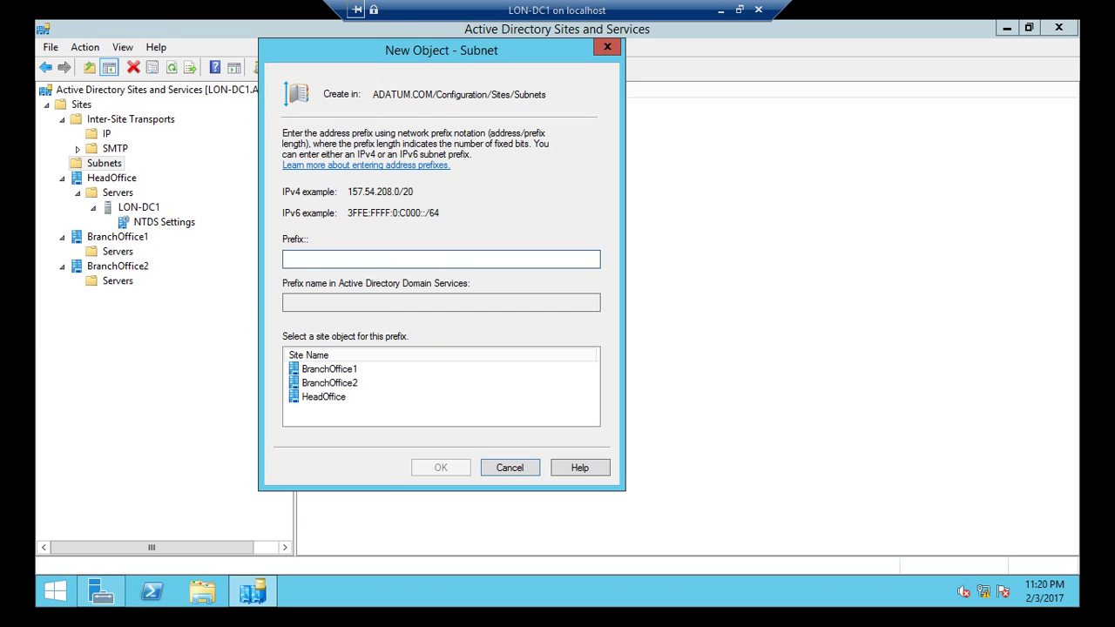
text(10.0.0.0/8)
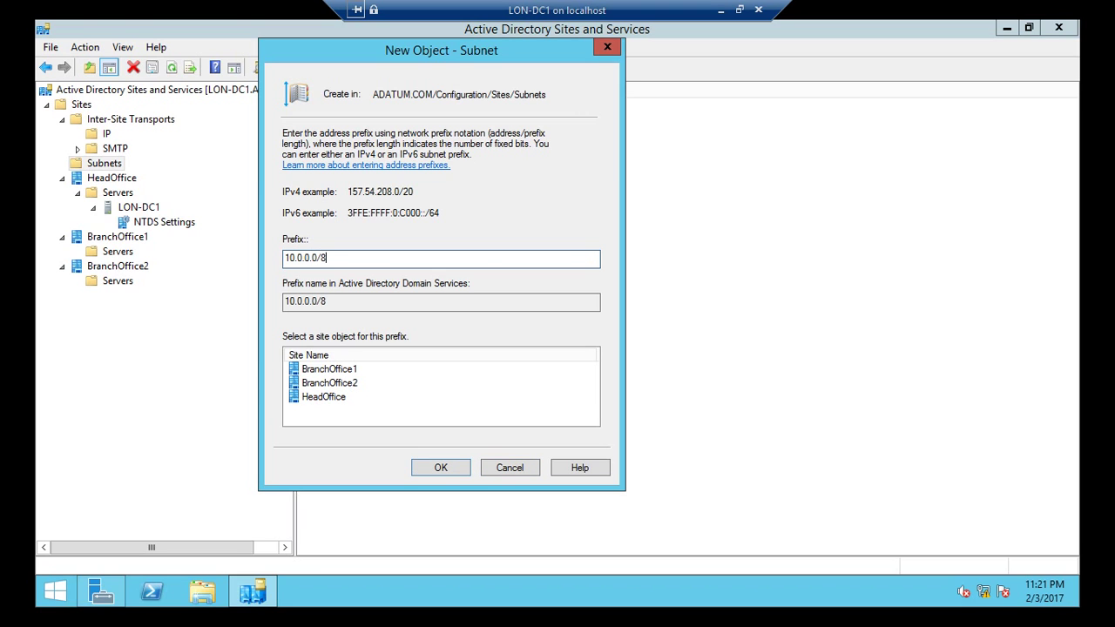
click(329, 368)
click(323, 397)
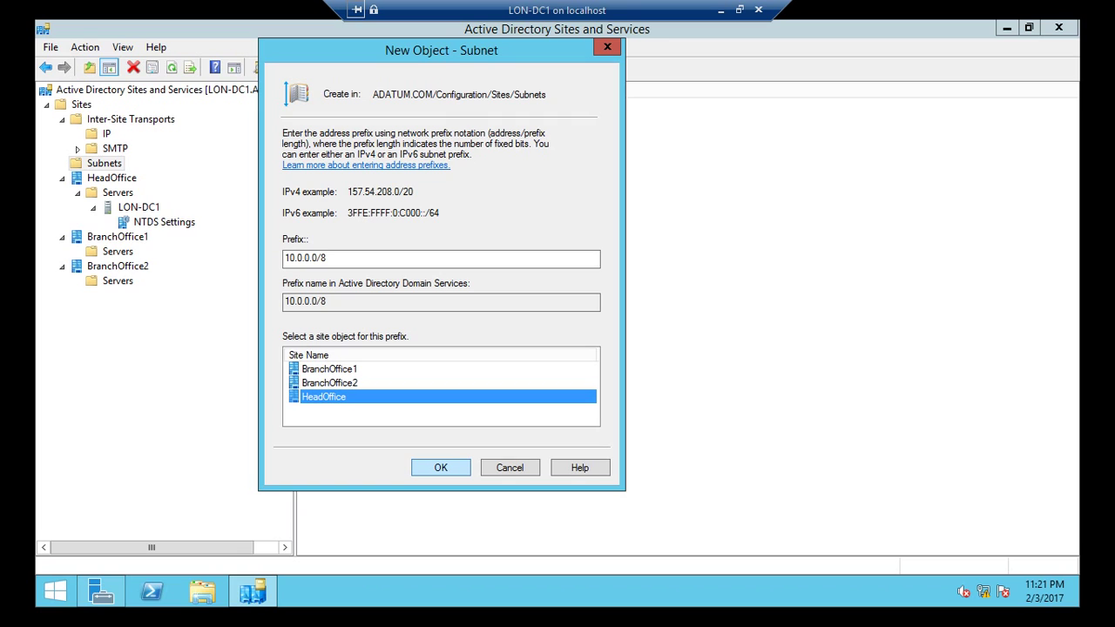
click(441, 468)
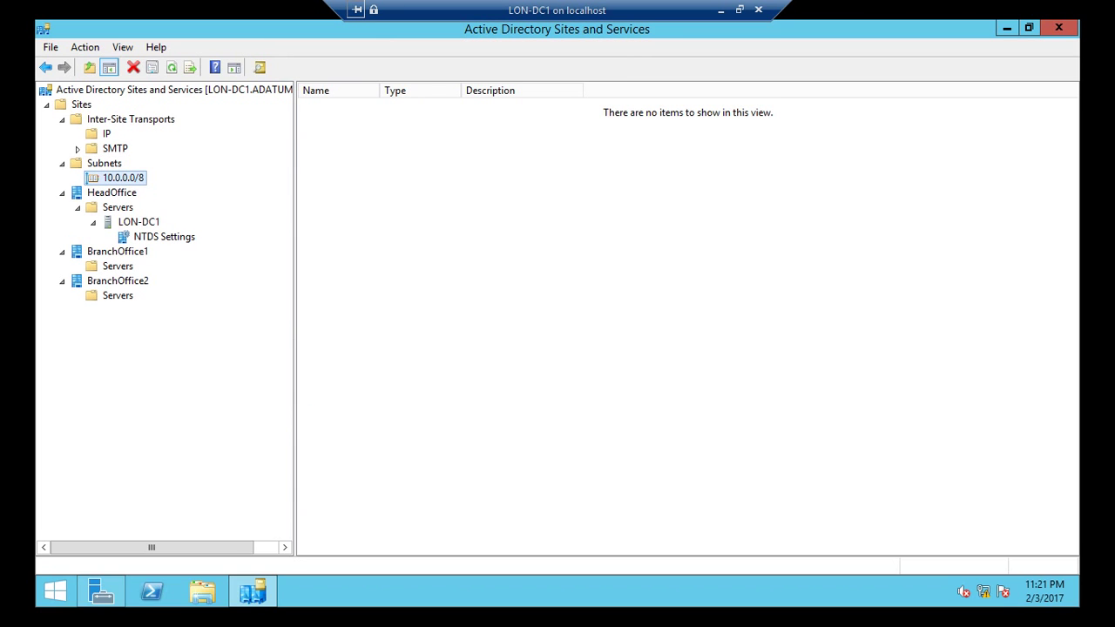
Step: Create subnet prefix 172.16.0.0/16 and associate it with the BranchOffice1 site
right_click(104, 163)
click(157, 194)
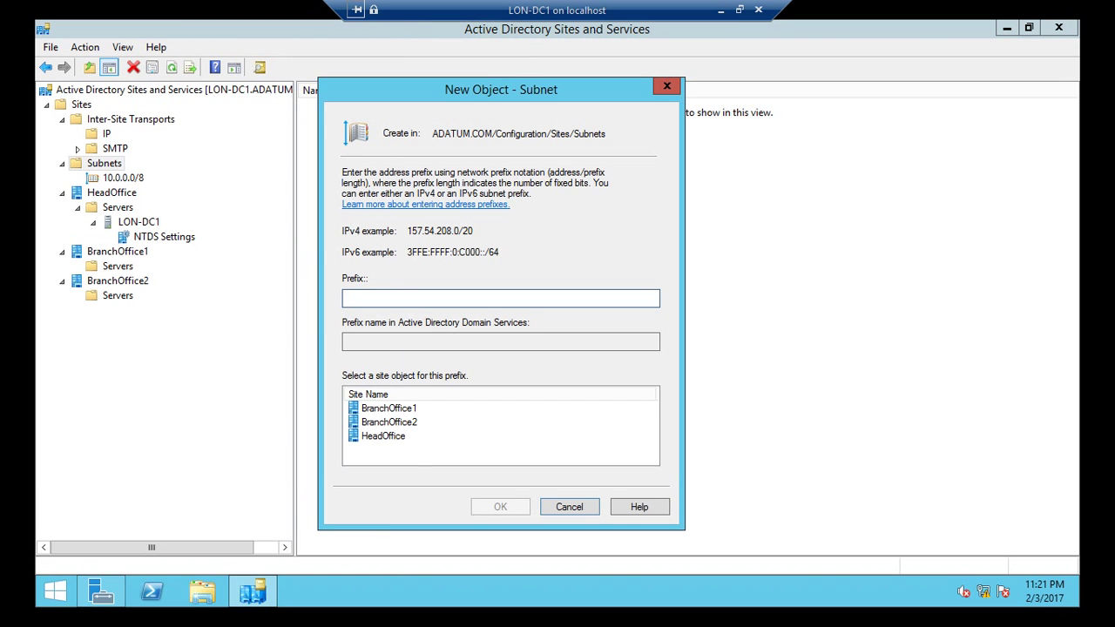
text(172.16.0.0/16)
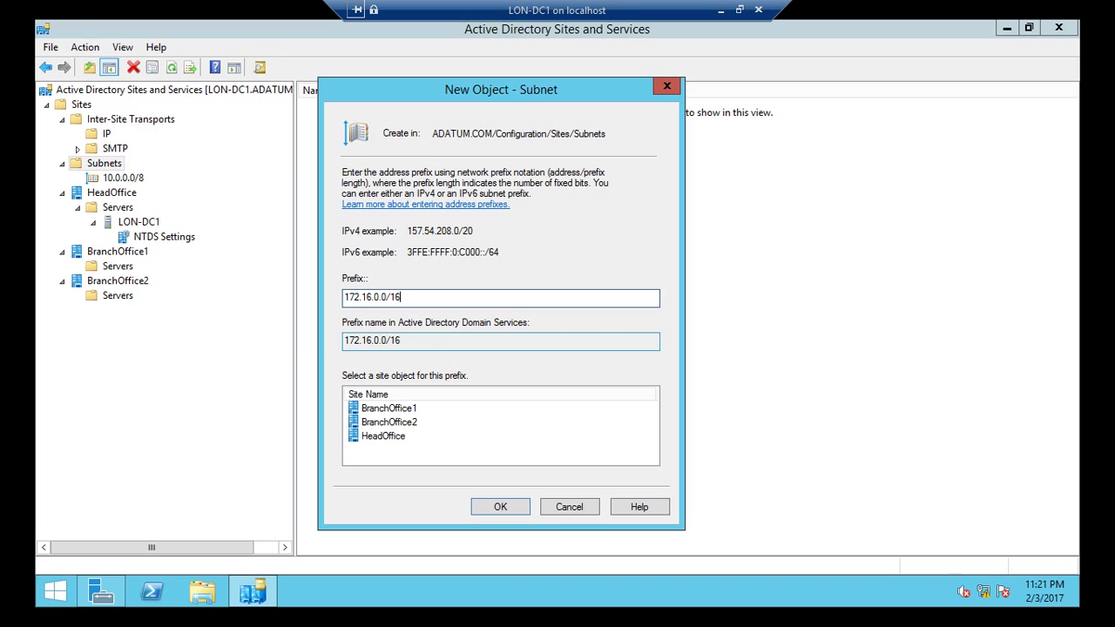
click(389, 408)
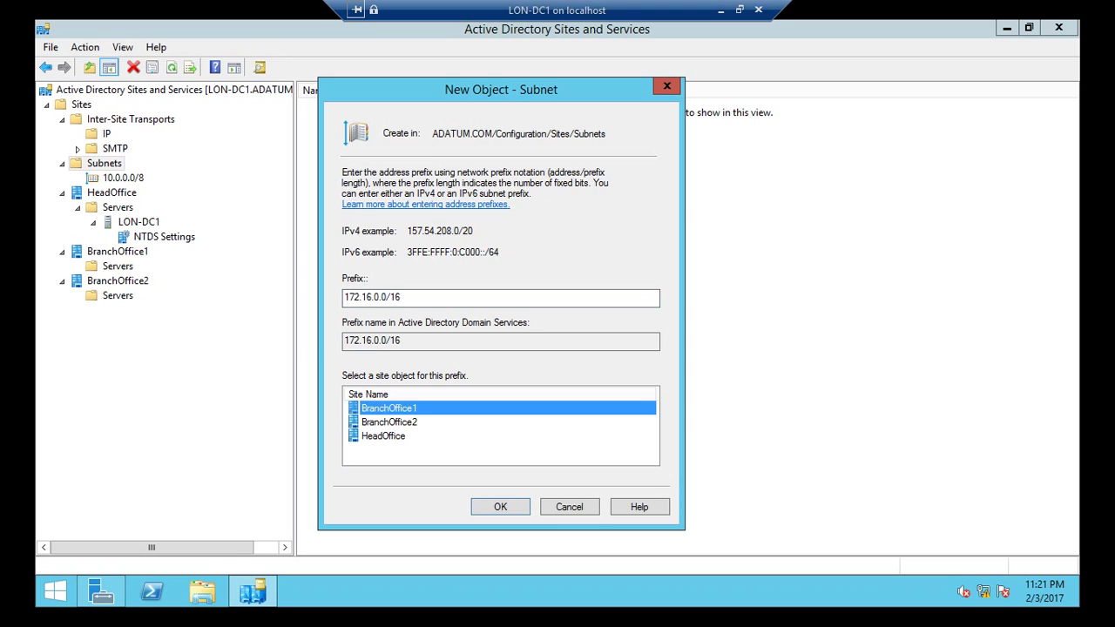
key(Return)
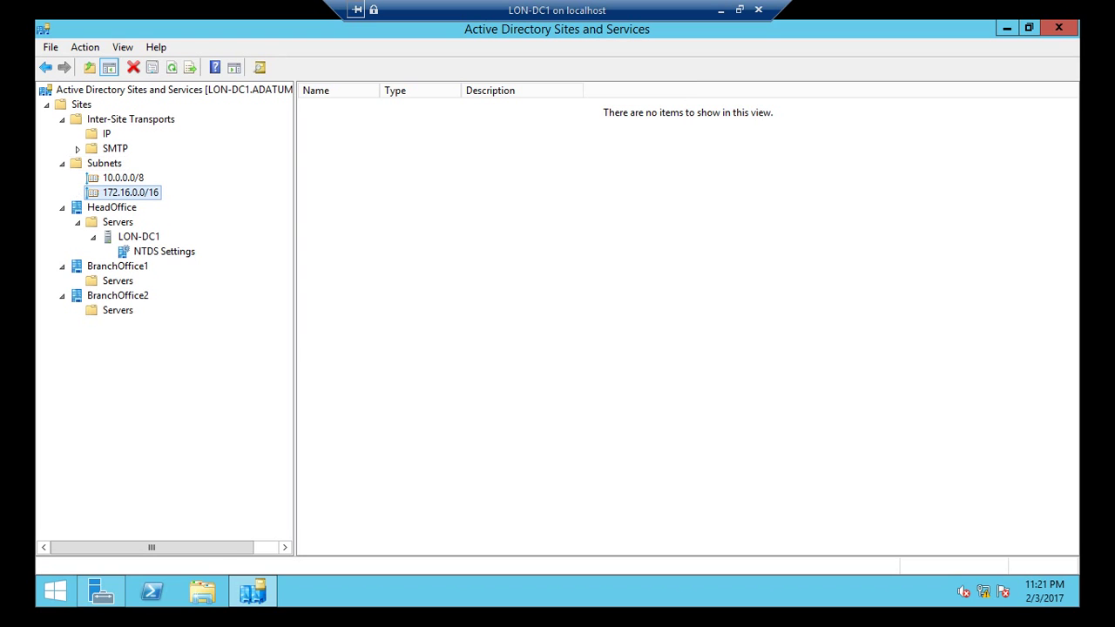
Step: Create subnet prefix 192.168.0.0/24 and associate it with the BranchOffice2 site
right_click(115, 163)
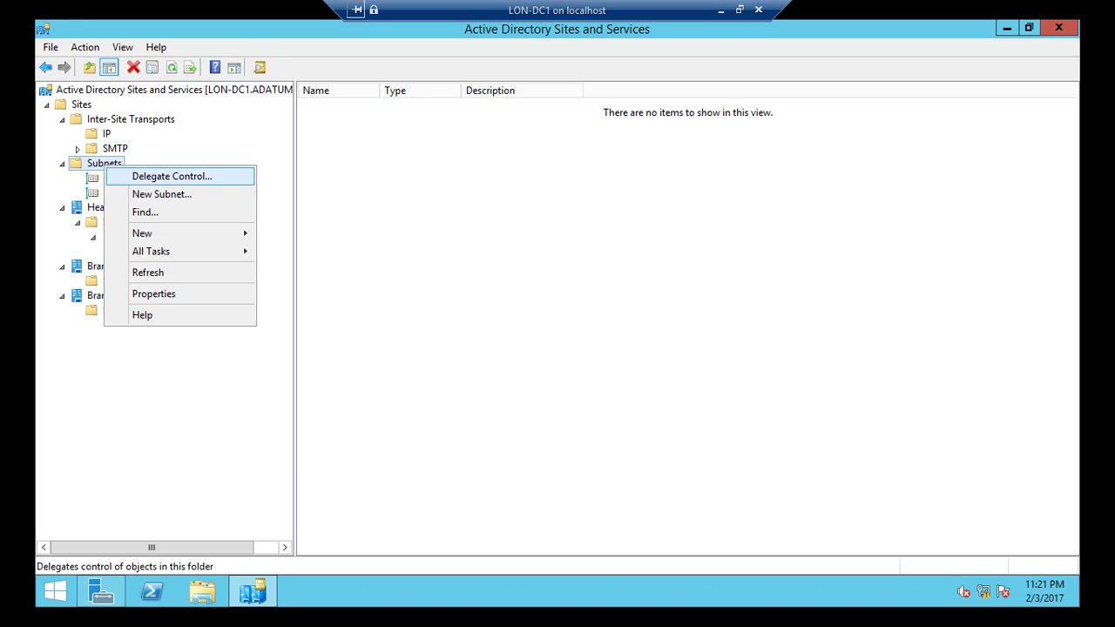
click(159, 193)
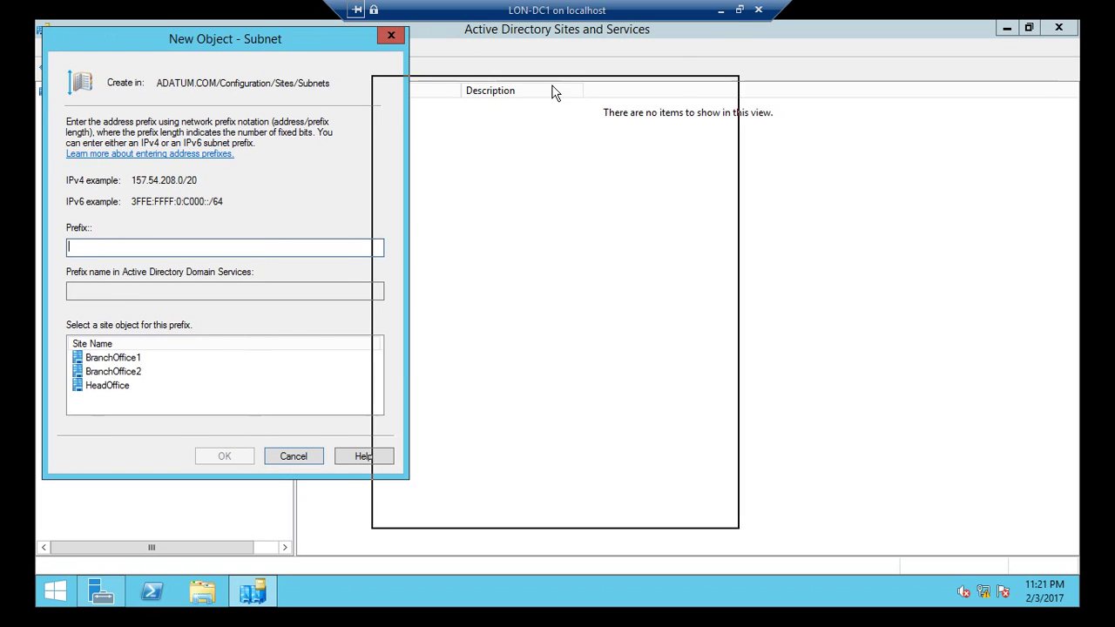
text(1)
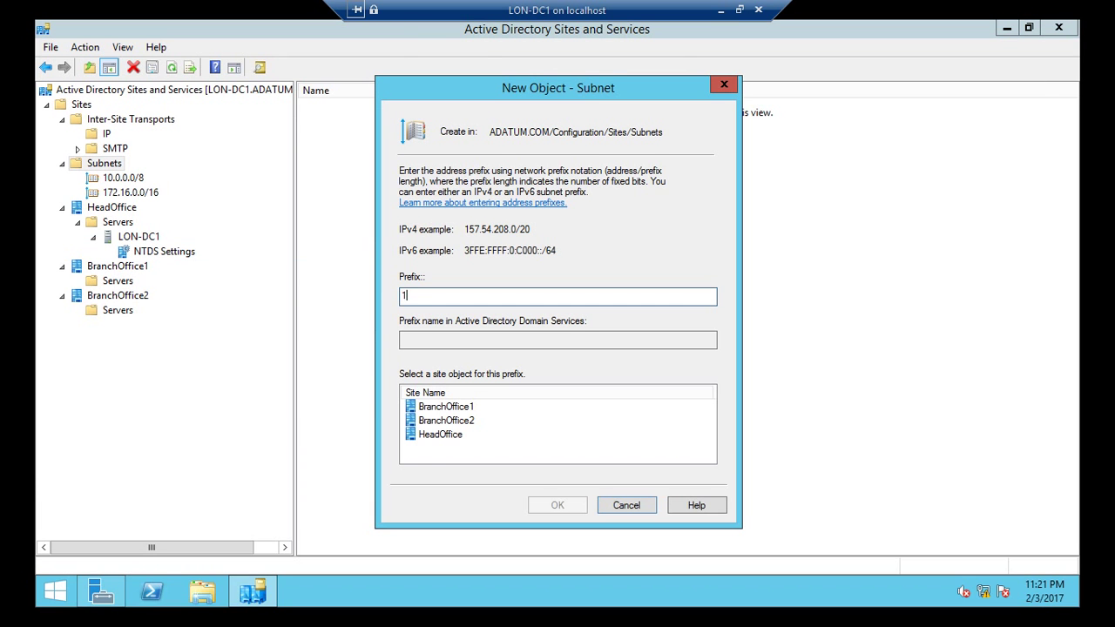
text(92.168.0.0/24)
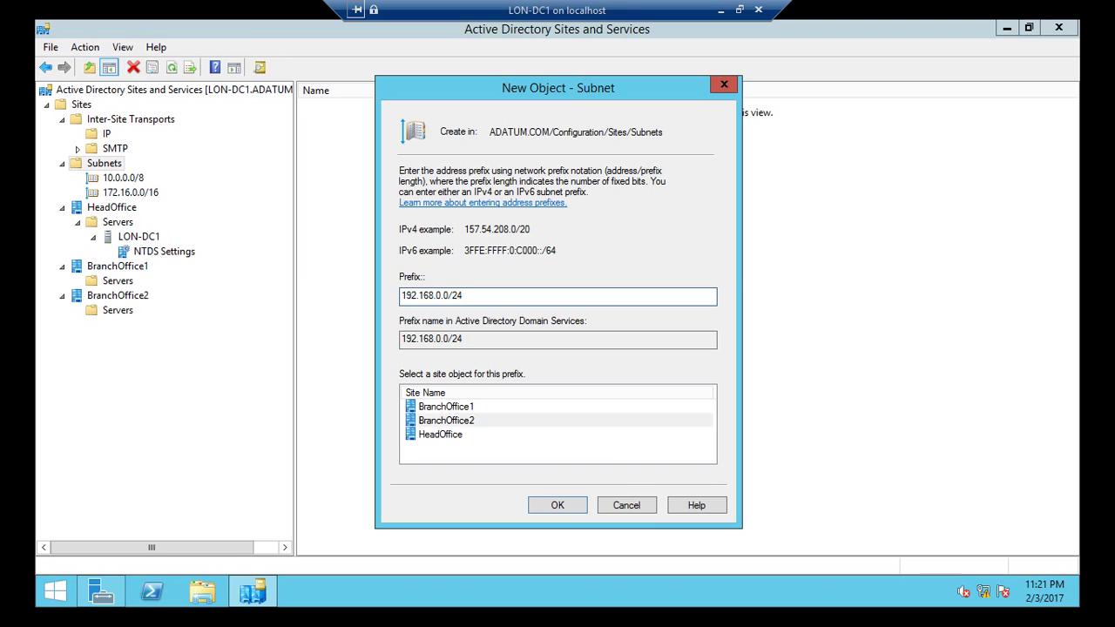
click(446, 420)
key(Return)
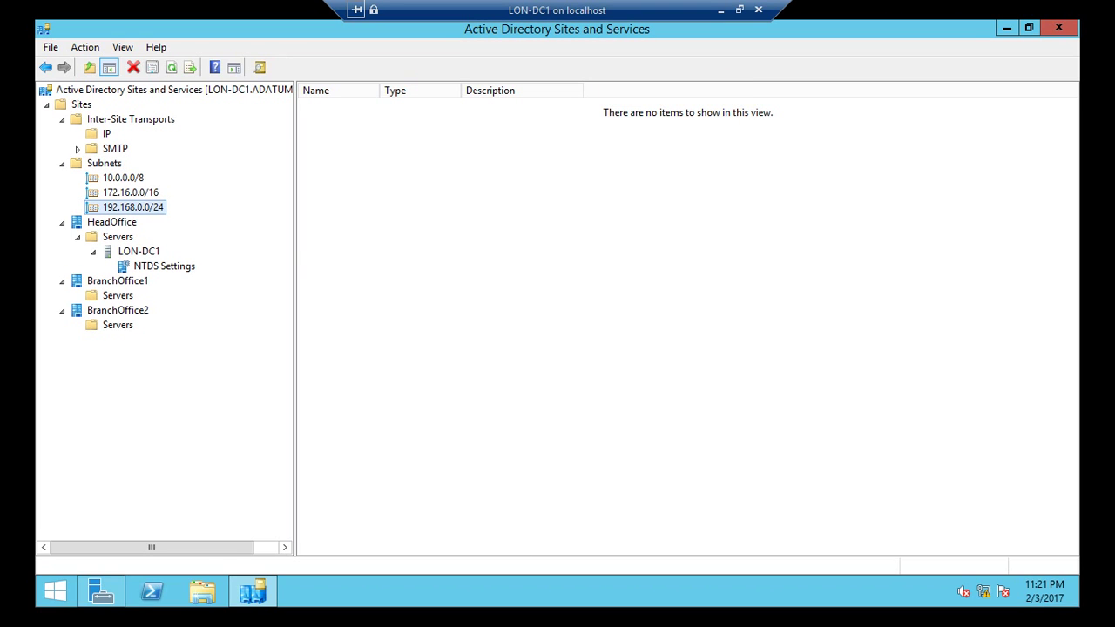
click(123, 178)
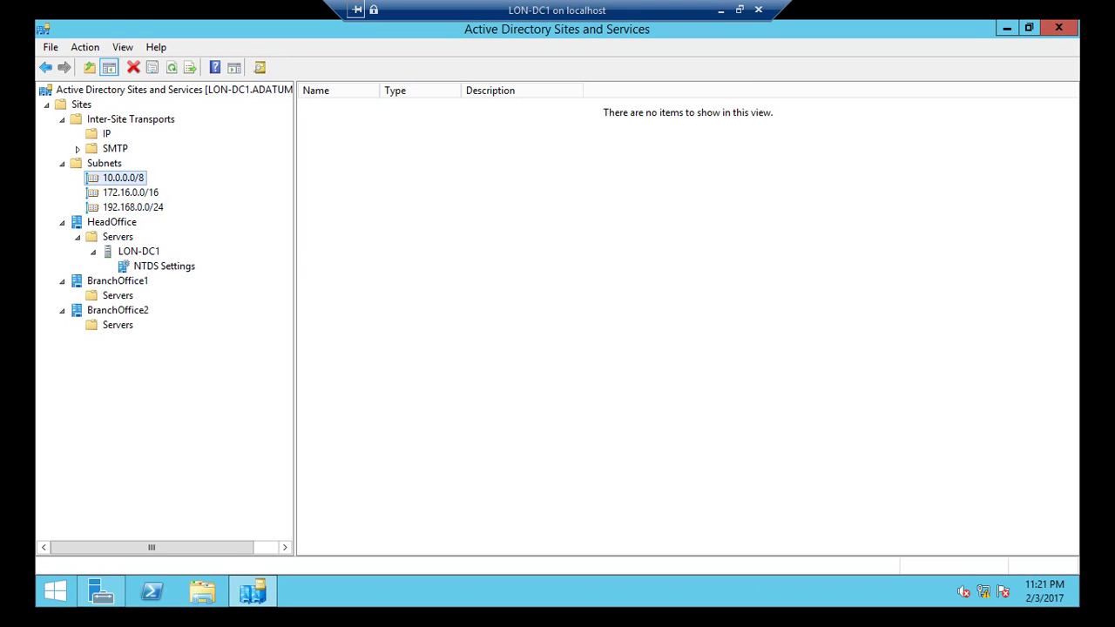
right_click(134, 172)
click(175, 340)
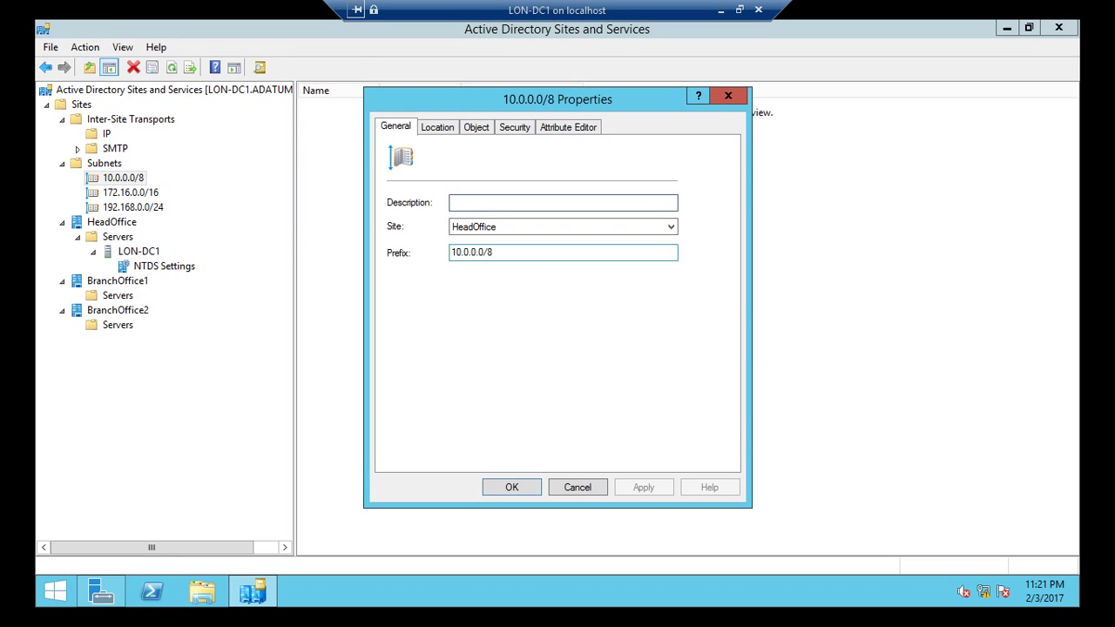
key(Tab)
key(Tab)
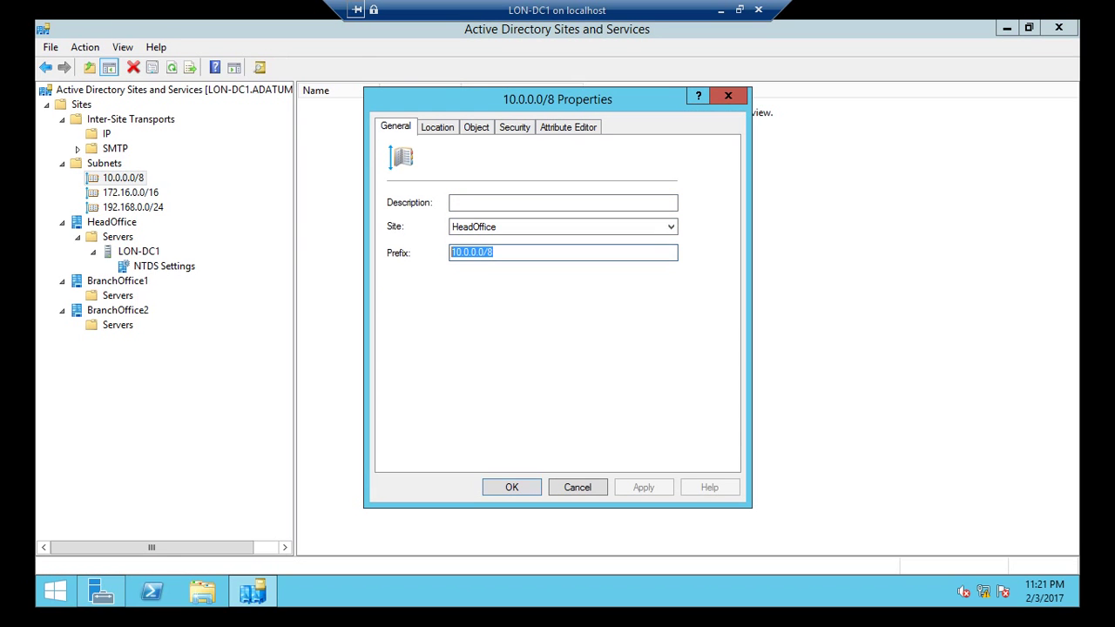
key(Return)
click(131, 192)
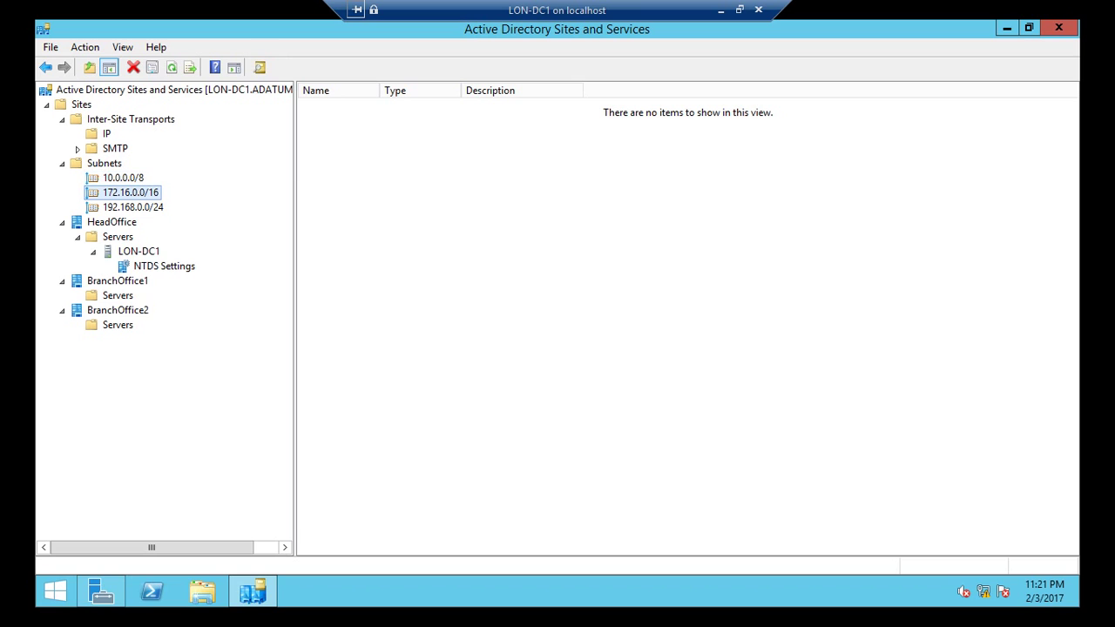
right_click(145, 192)
key(Return)
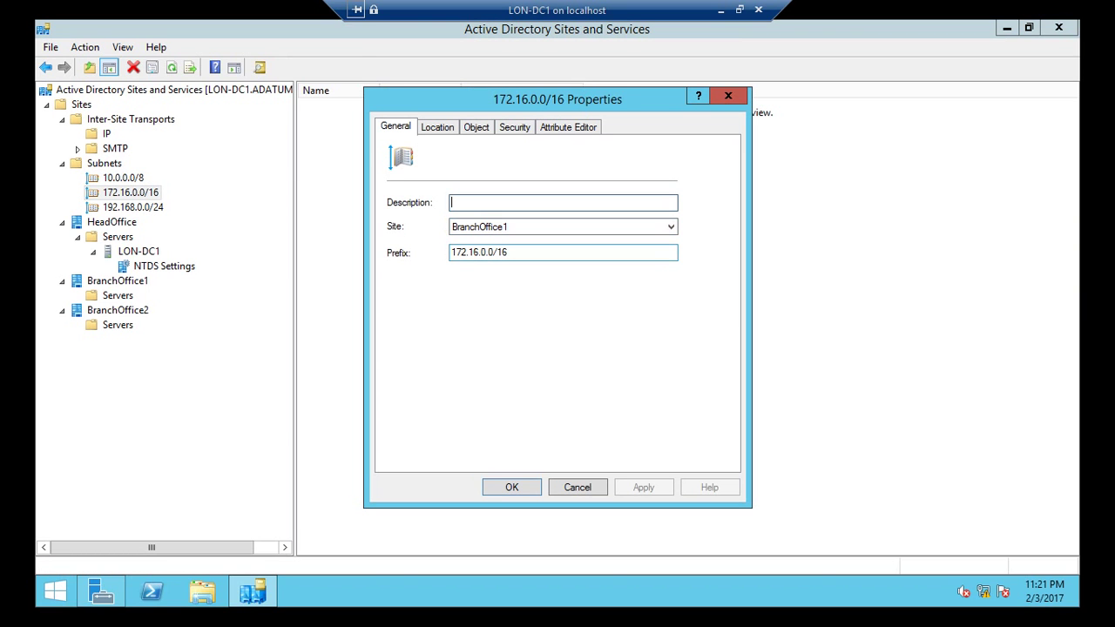
key(Tab)
key(Escape)
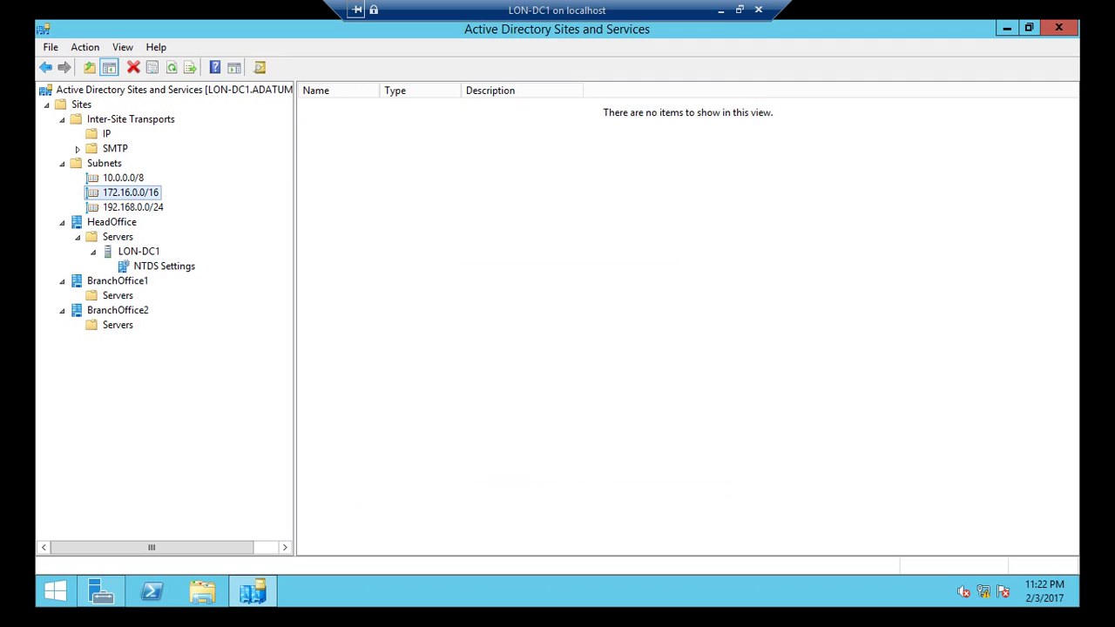
click(127, 207)
right_click(128, 207)
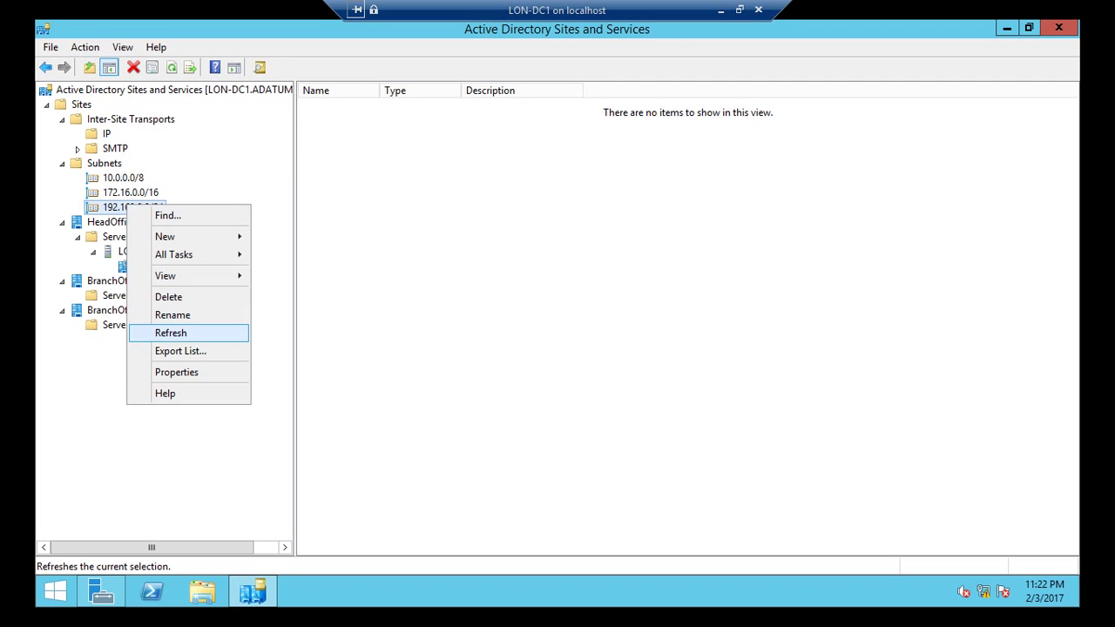
key(Return)
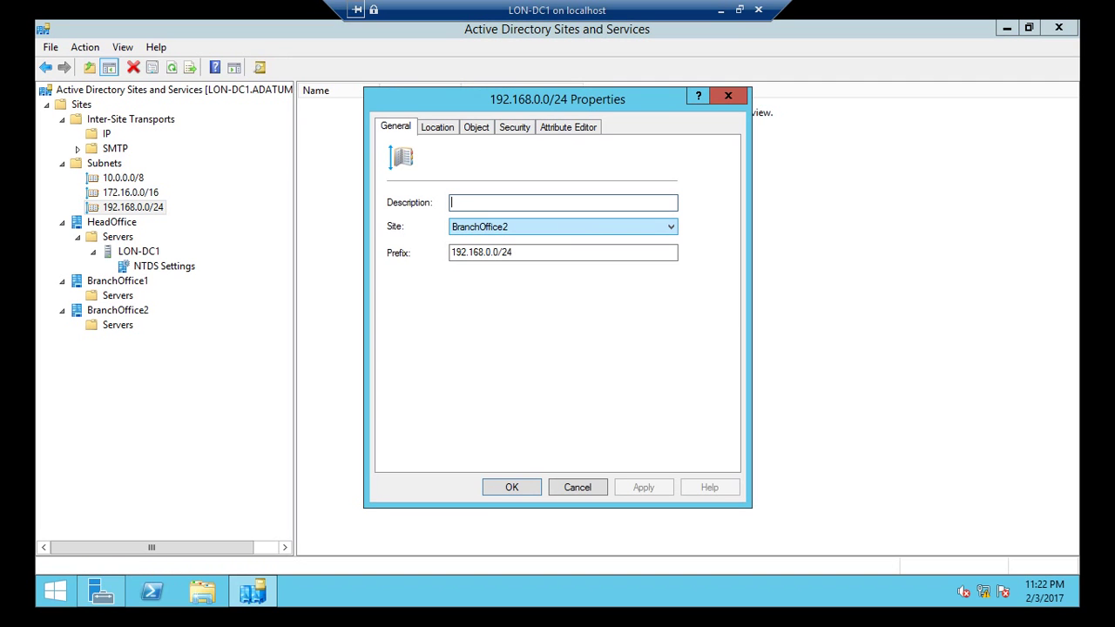
key(Tab)
key(Tab)
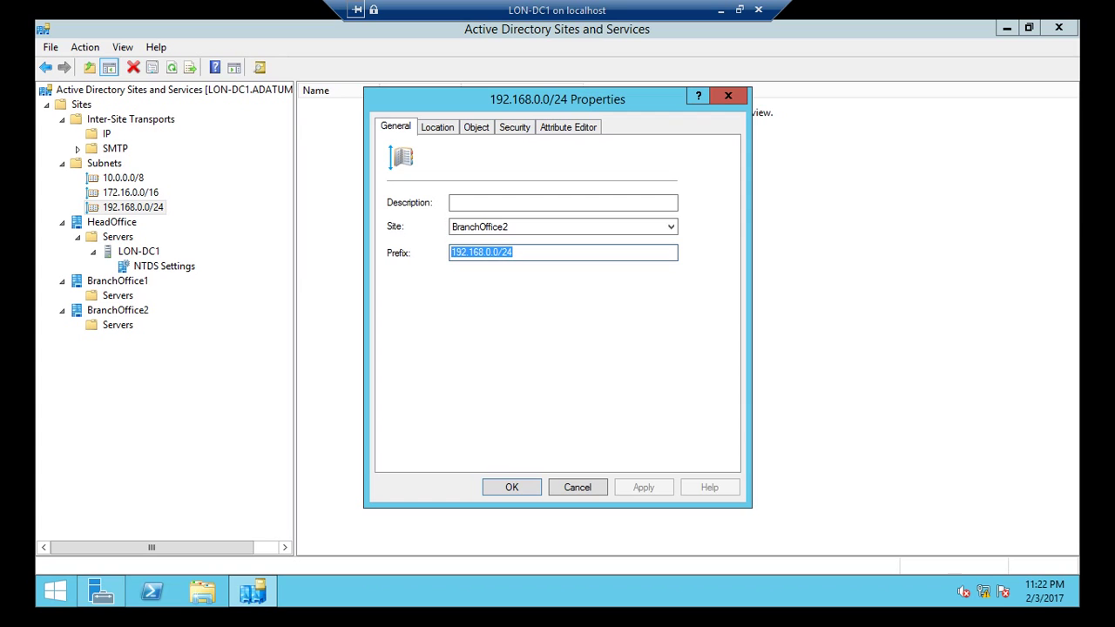
key(ctrl+Tab)
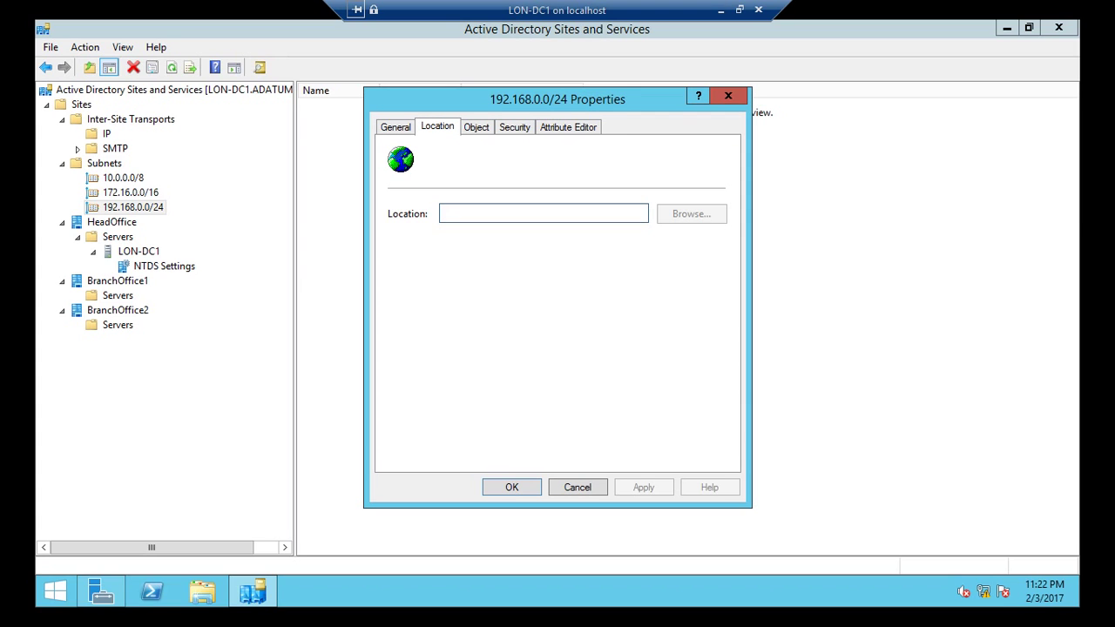
key(Tab)
key(Tab)
key(Return)
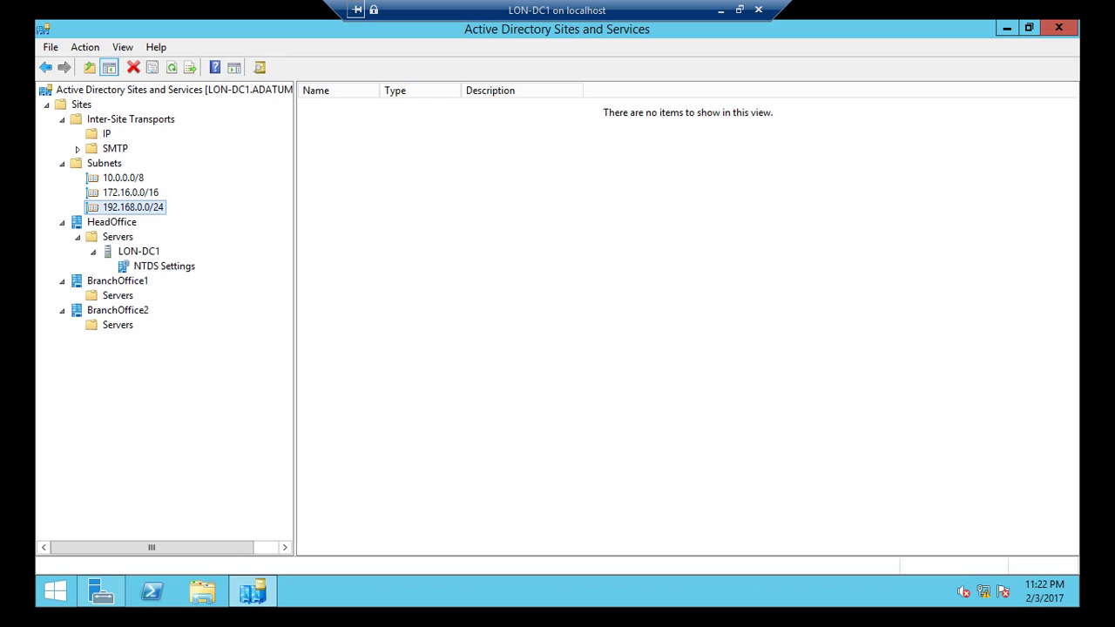
Step: Create the IP site link 'HeadOffcie-BranchOffice1' containing the BranchOffice1 and HeadOffice sites
click(106, 133)
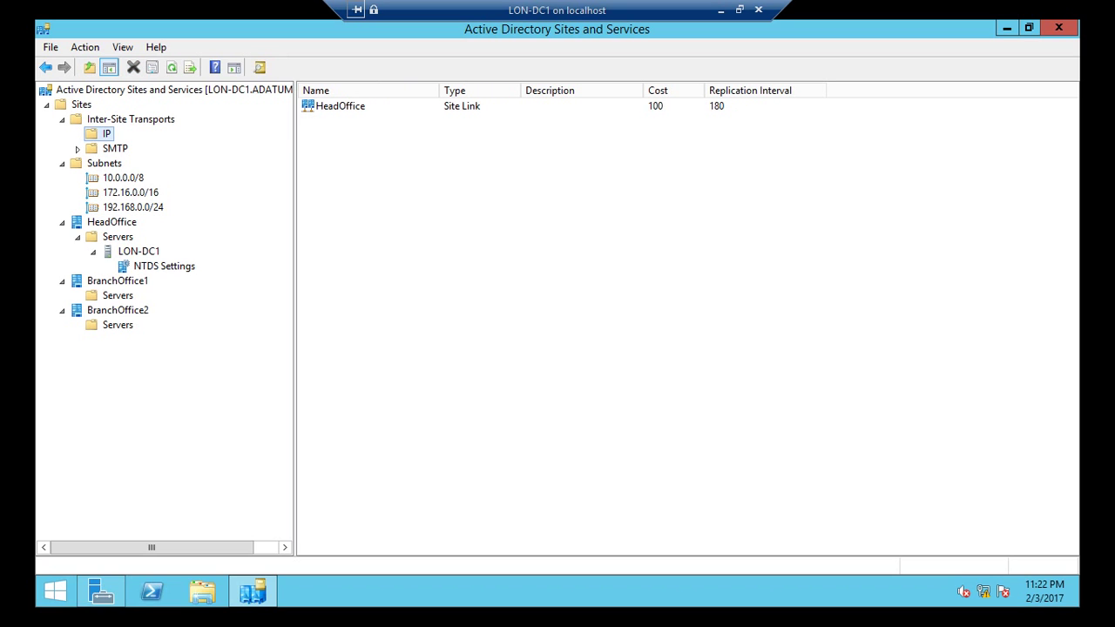
right_click(98, 135)
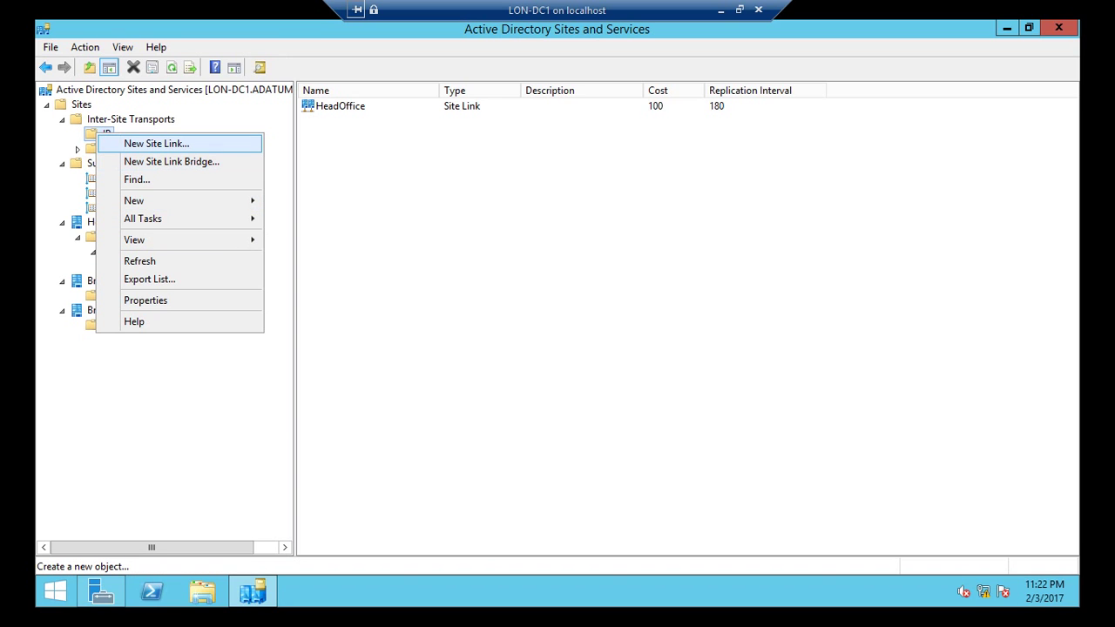
key(Return)
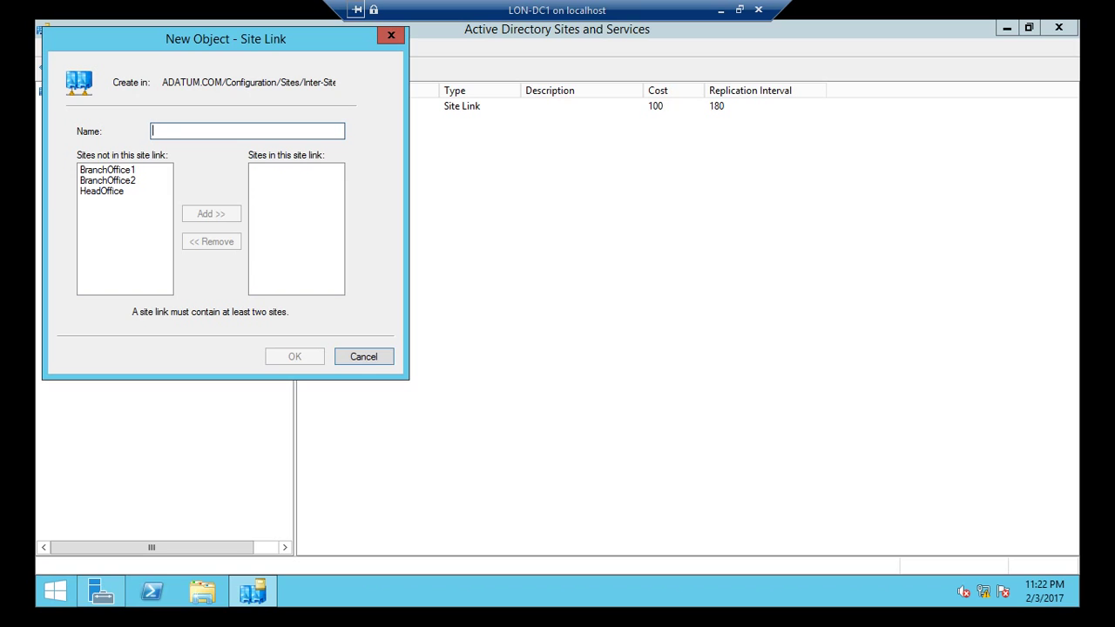
text(Hea)
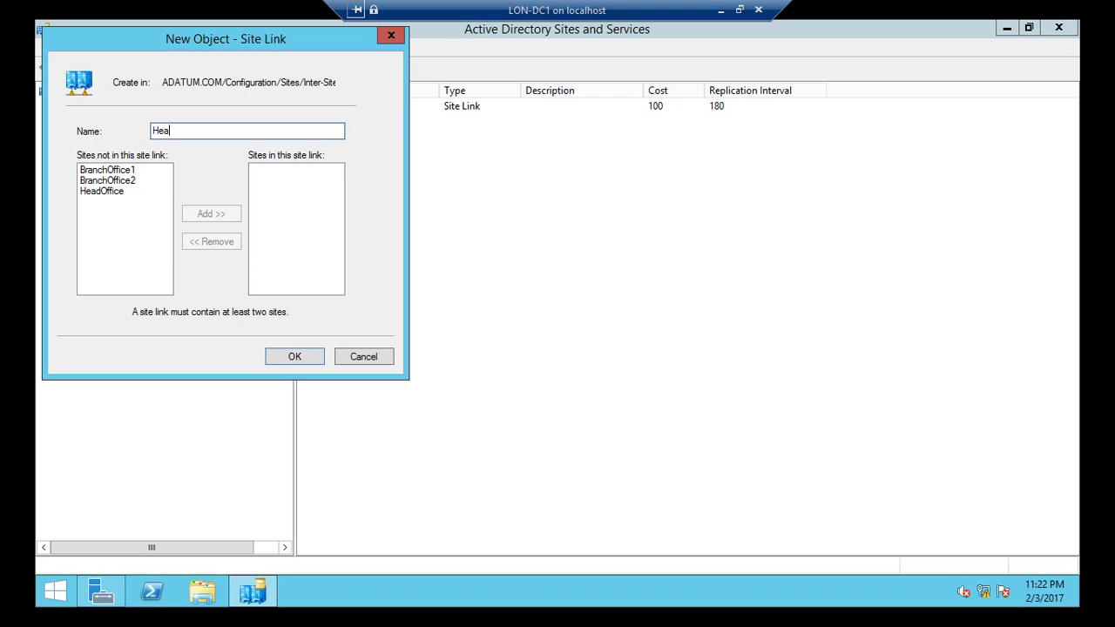
text(dOffcie-BranchOffice1)
click(106, 169)
click(211, 213)
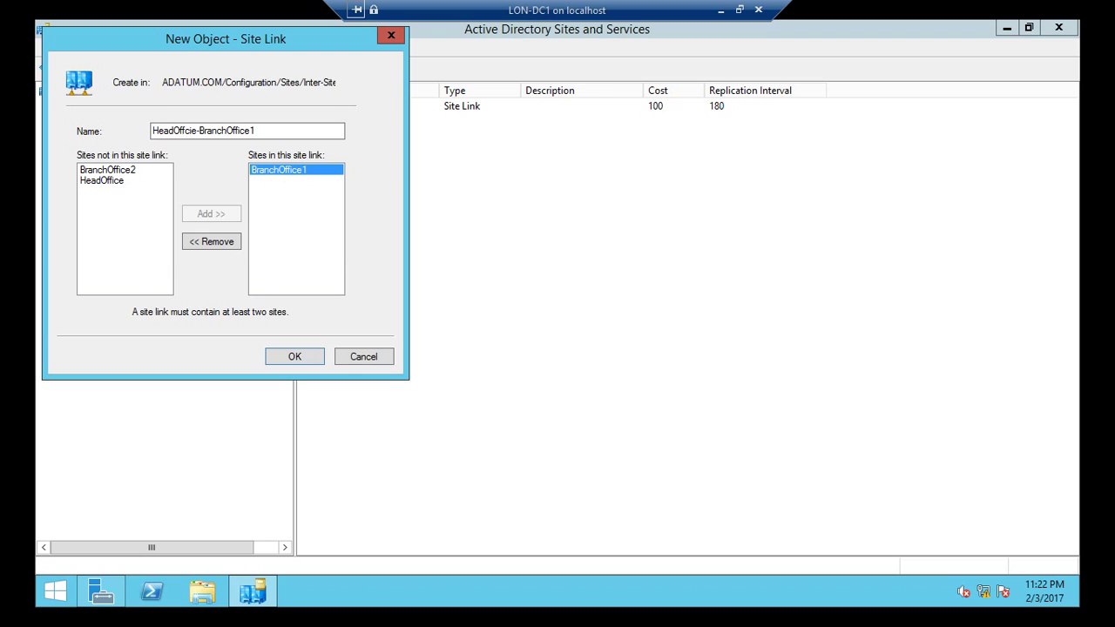
click(101, 180)
click(211, 213)
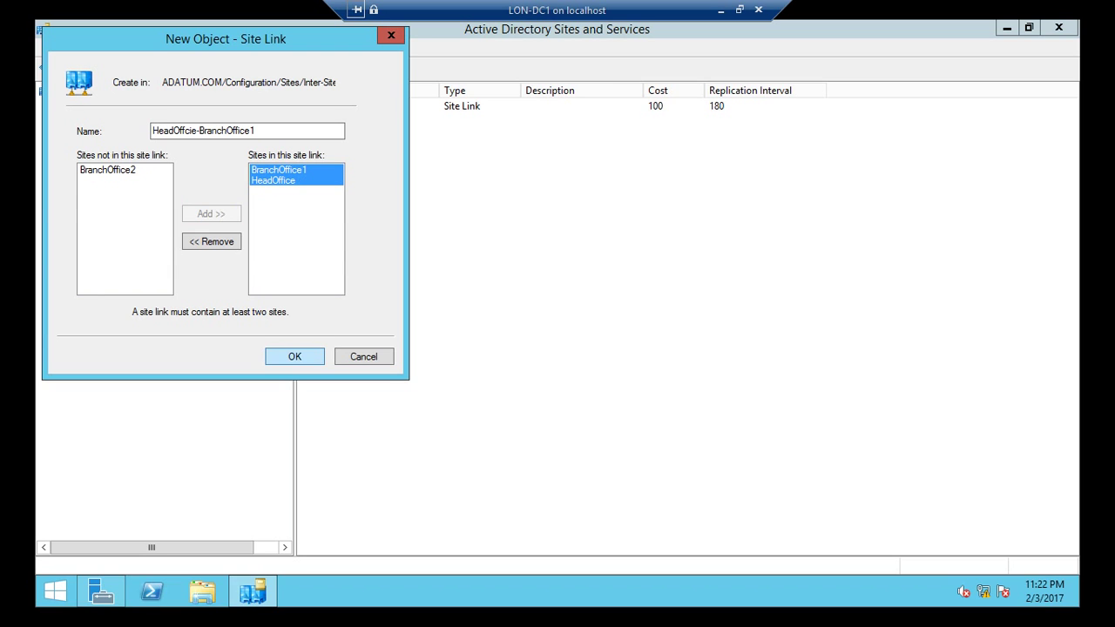
key(Return)
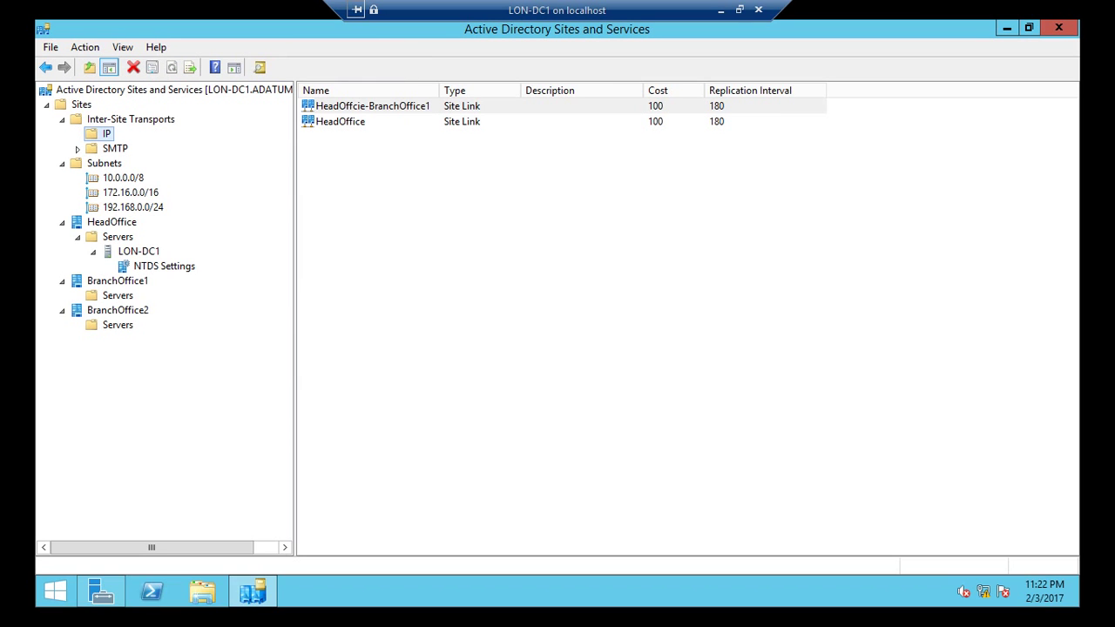
Step: Rename the HeadOffice site link to 'HeadOffice-BranchOffice2'
right_click(349, 122)
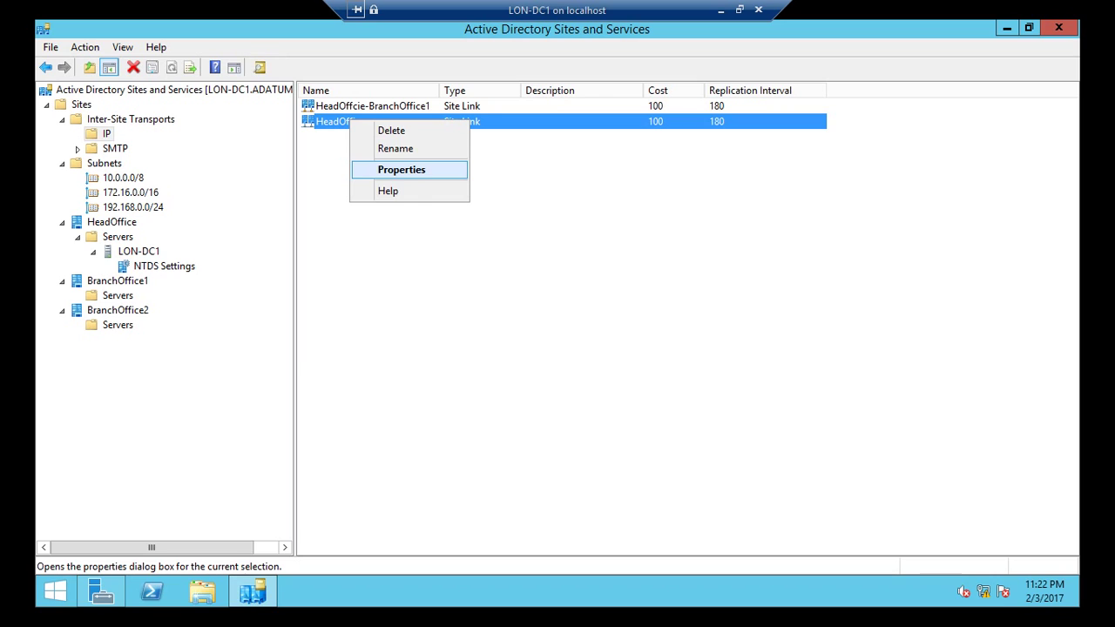
key(Up)
key(Return)
click(367, 122)
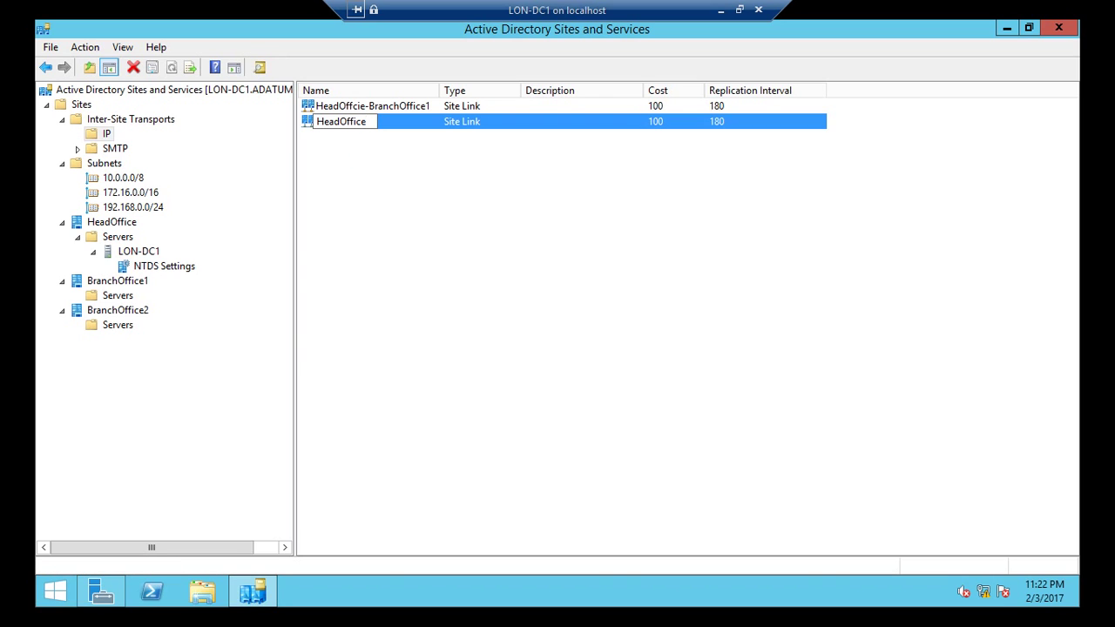
text(-BranchOffice1)
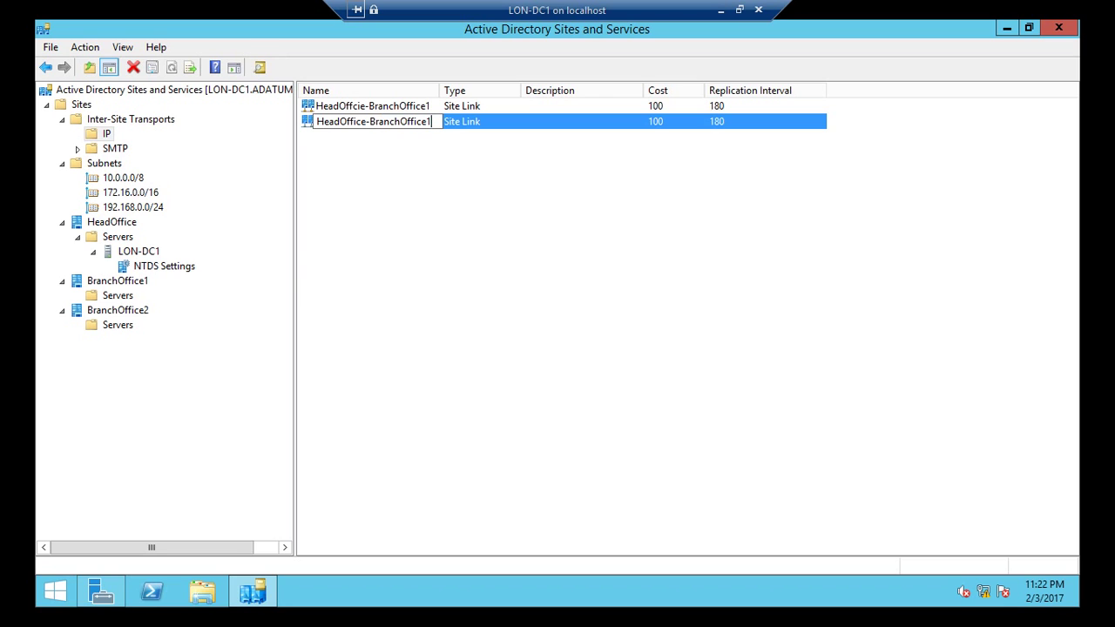
key(BackSpace)
text(2)
key(Return)
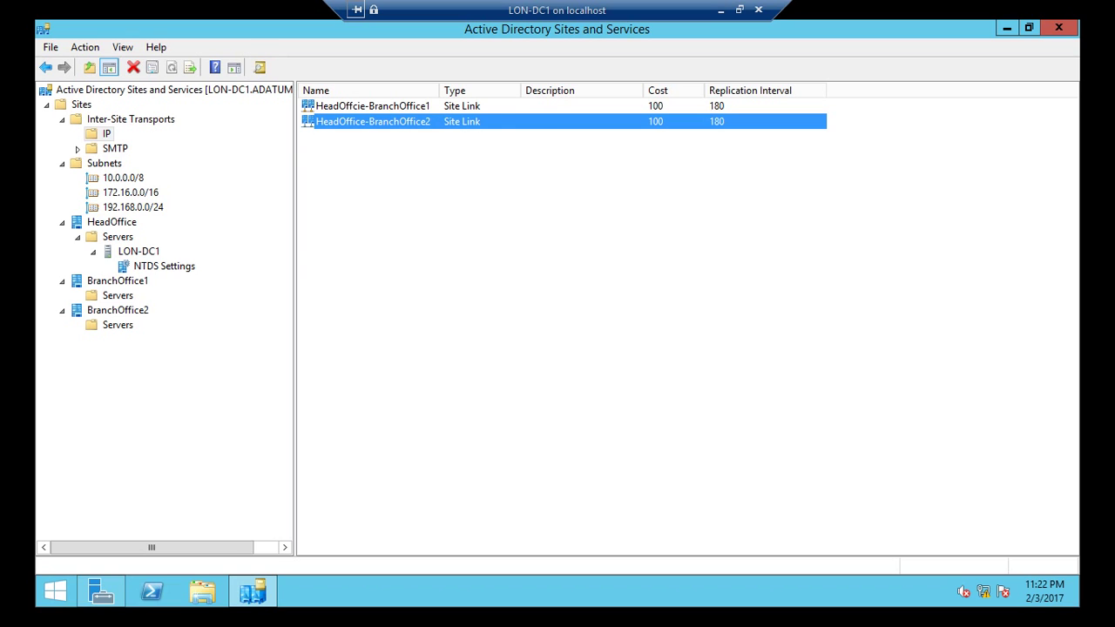
Step: Open the properties of the HeadOffice-BranchOffice2 site link
key(shift+F10)
key(Down)
key(Down)
key(Down)
key(Return)
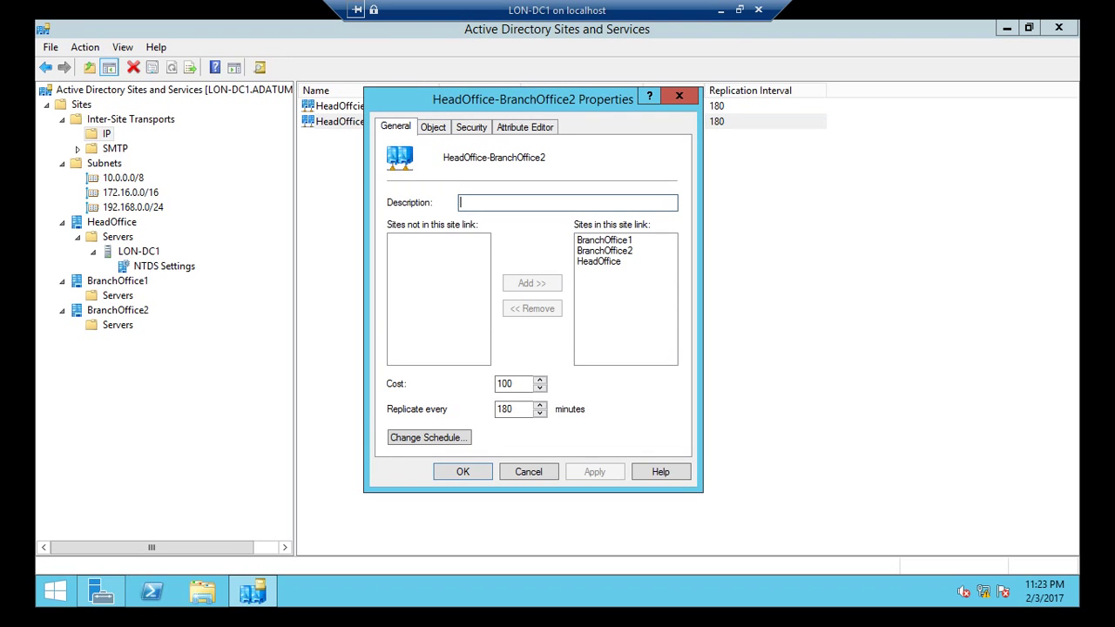
Step: Remove BranchOffice1 from the HeadOffice-BranchOffice2 site link and save
drag(533, 99, 543, 146)
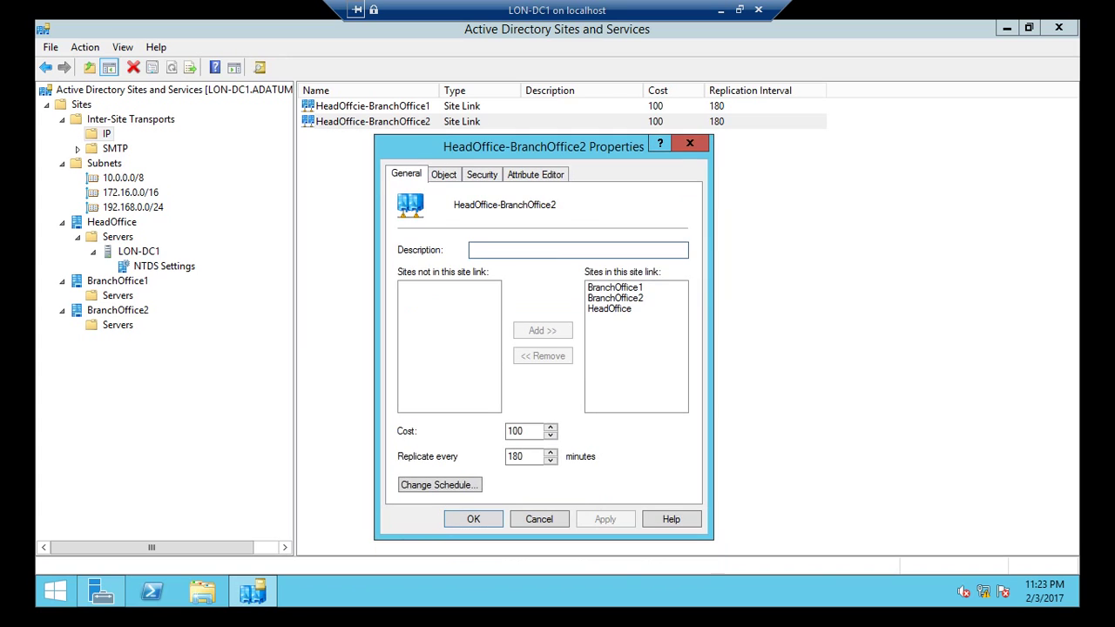
click(615, 286)
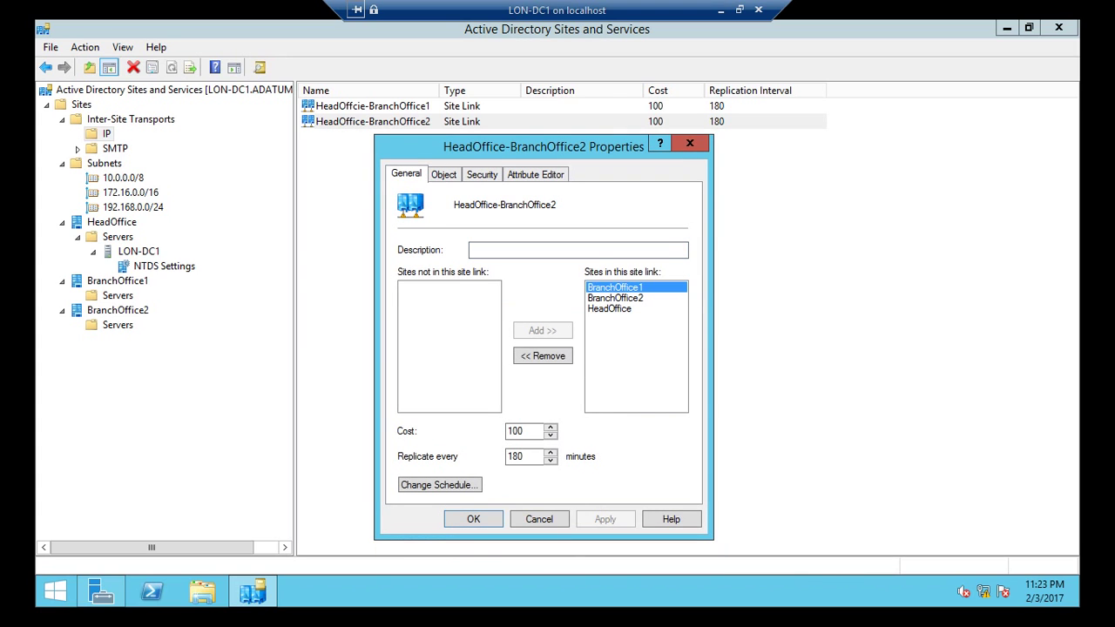
click(543, 355)
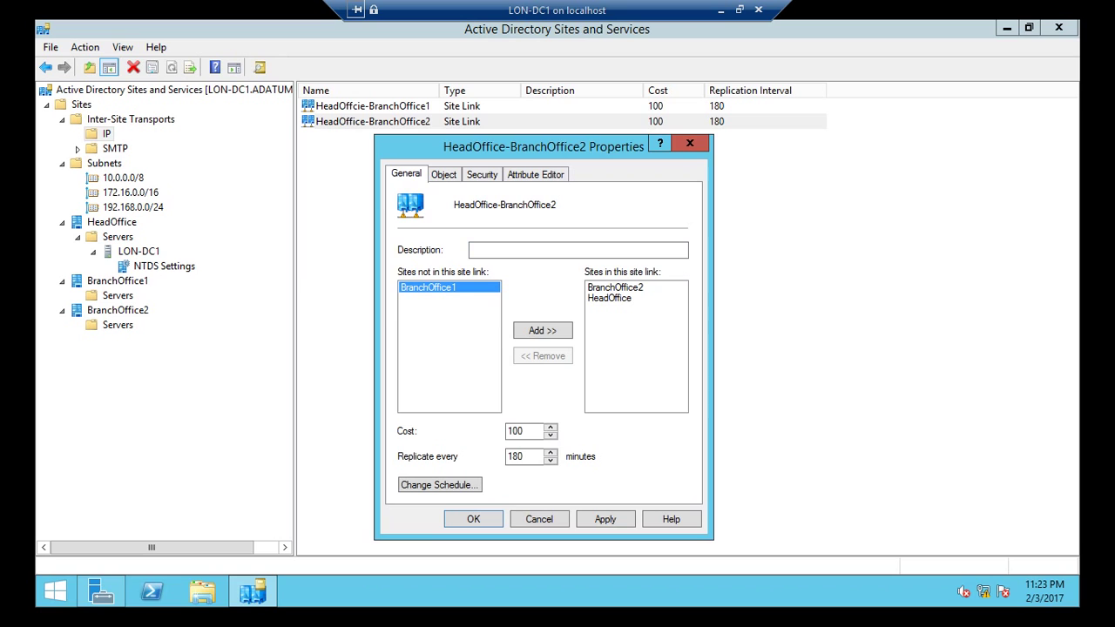
click(474, 519)
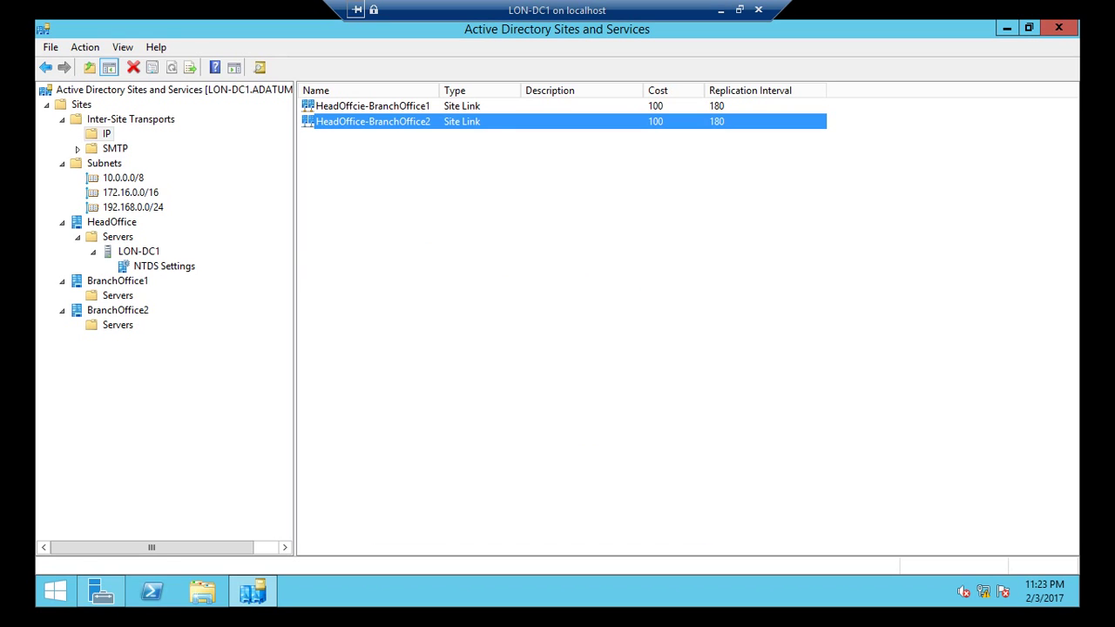
Step: Copy the site link name 'HeadOffice-BranchOffice2' from its rename box
right_click(377, 121)
click(401, 146)
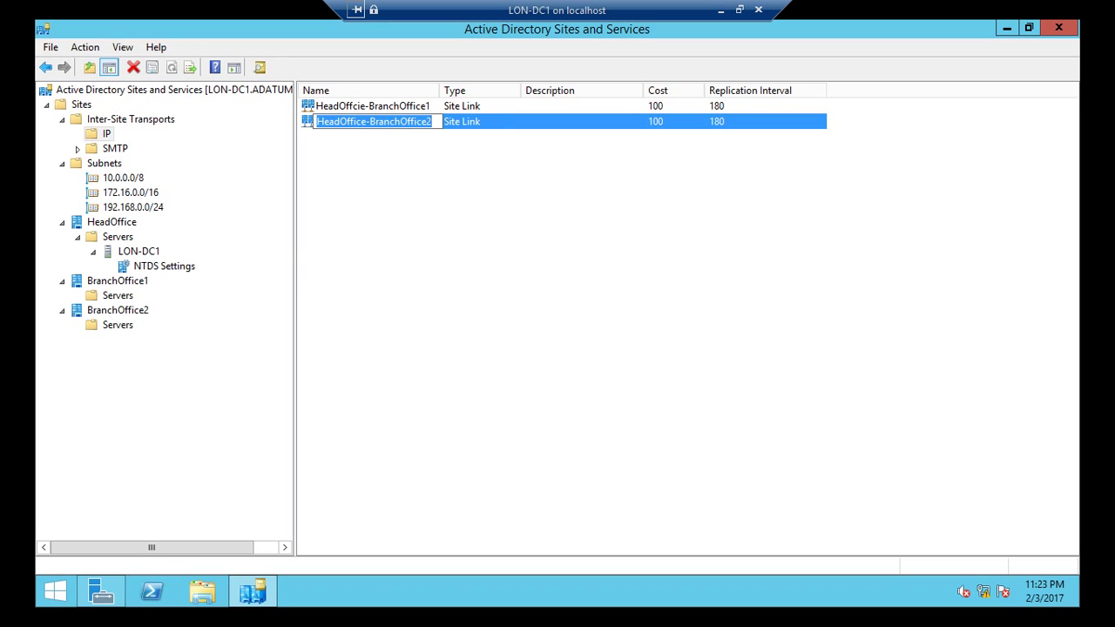
right_click(419, 121)
click(458, 167)
right_click(420, 121)
key(Escape)
key(Escape)
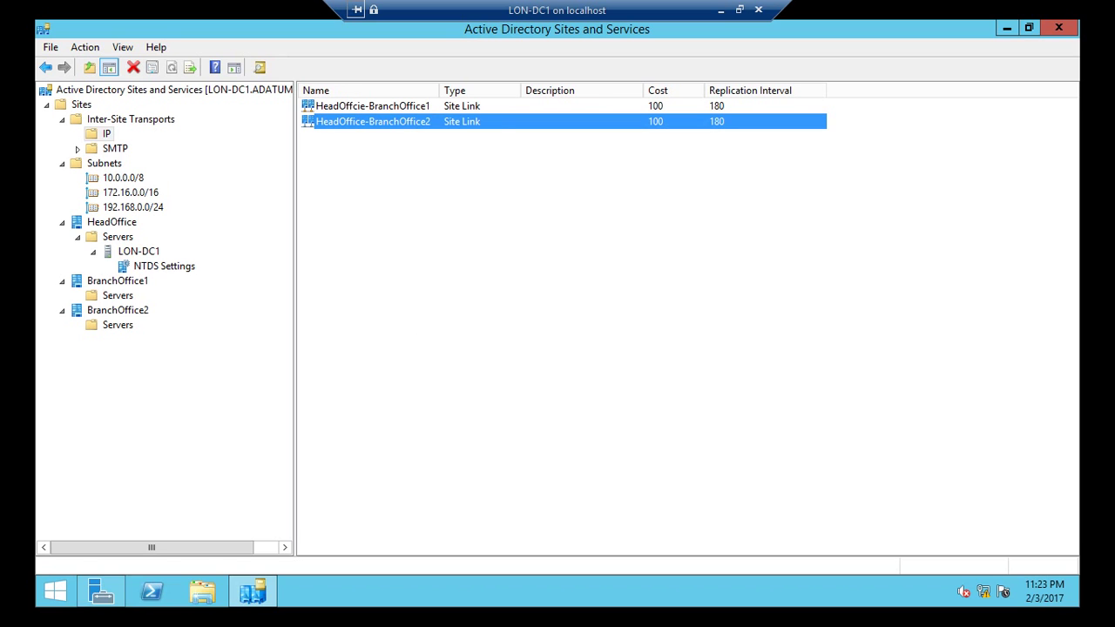
Step: Set the HeadOffice-BranchOffice2 link's description to 'HeadOffice-BranchOffice2' and save
right_click(440, 121)
click(458, 173)
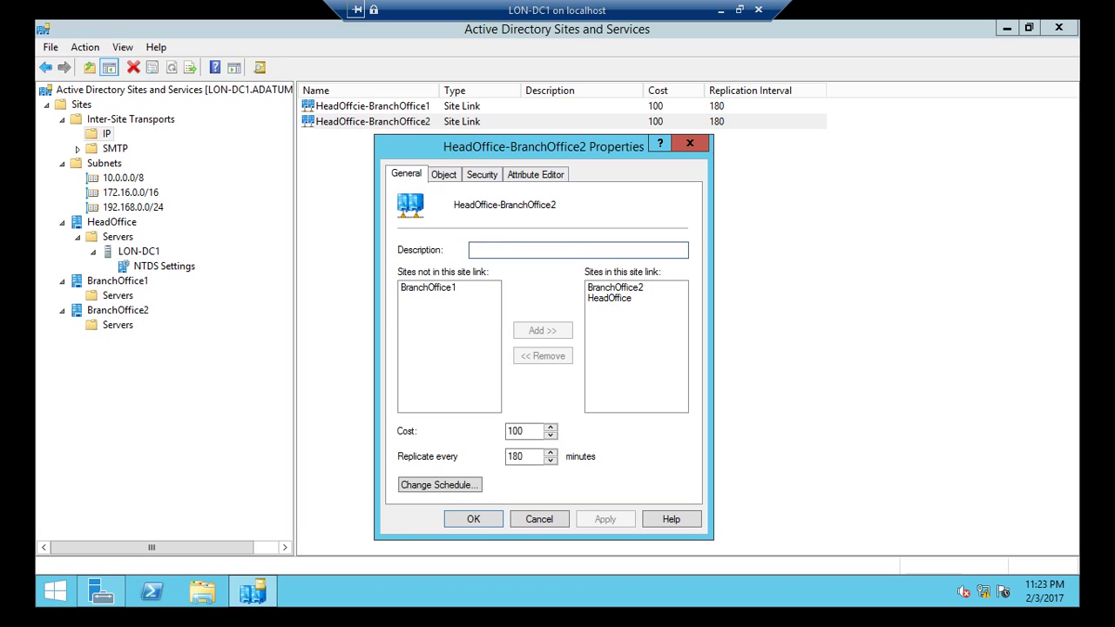
key(ctrl+v)
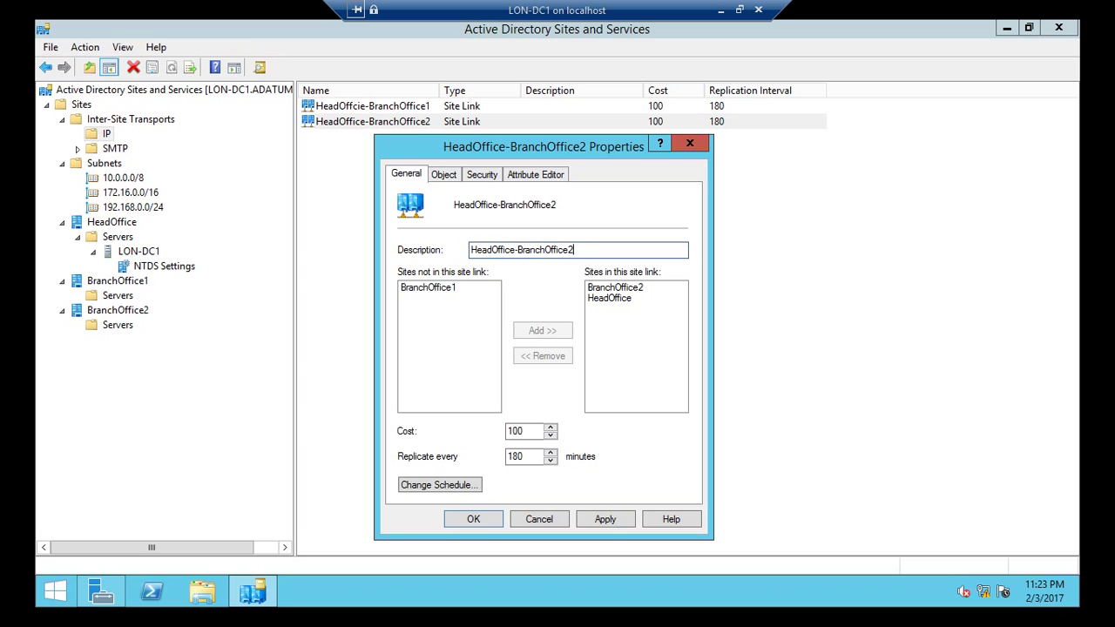
key(shift+Home)
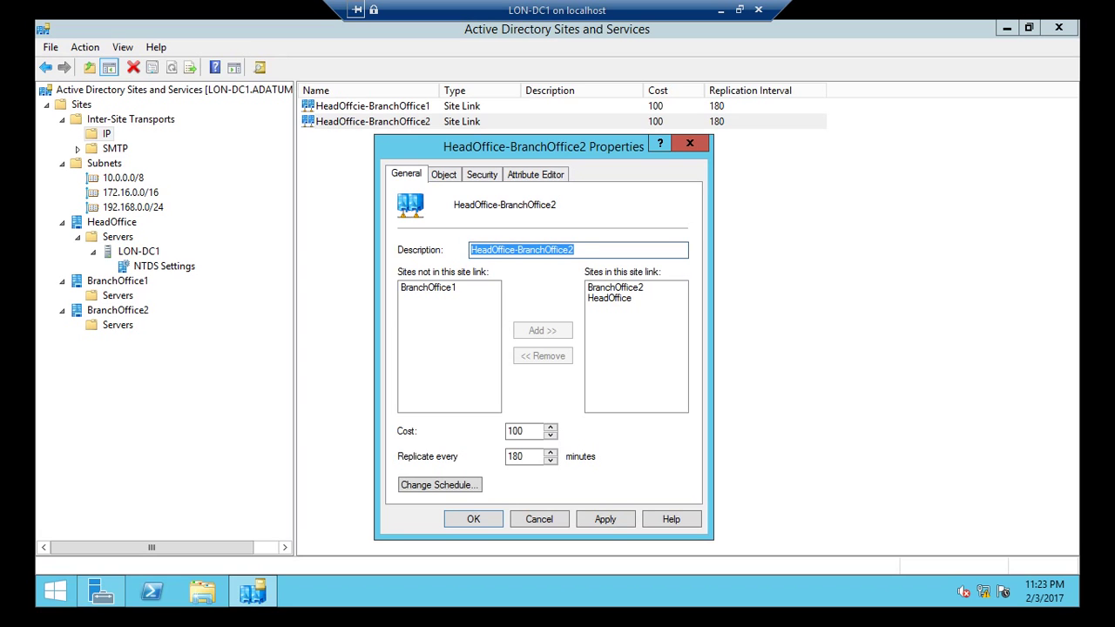
click(615, 287)
click(610, 298)
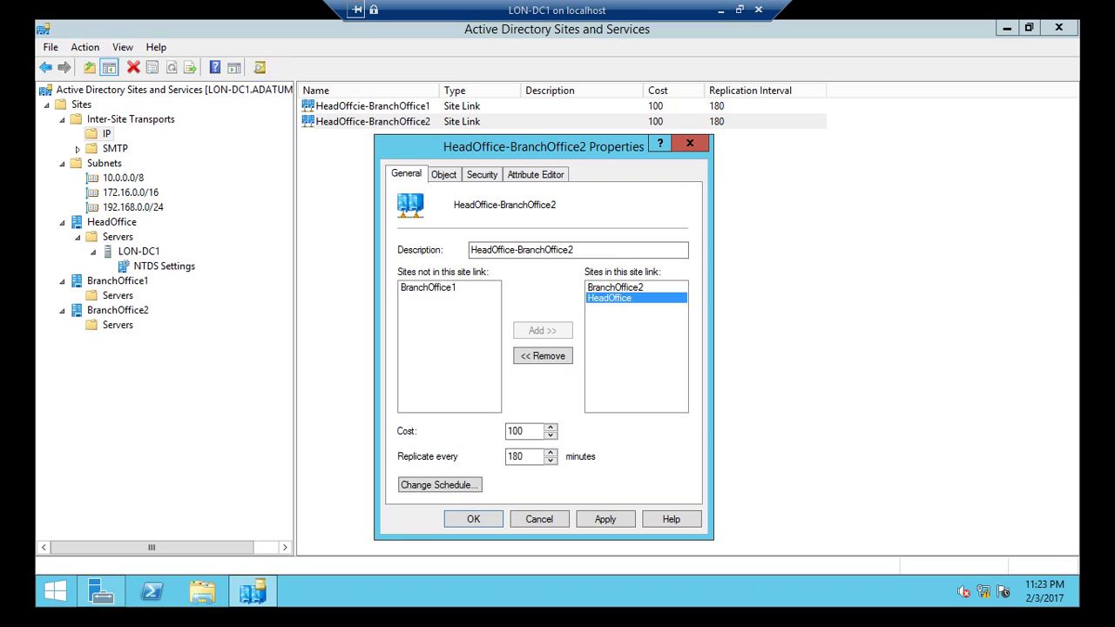
key(Return)
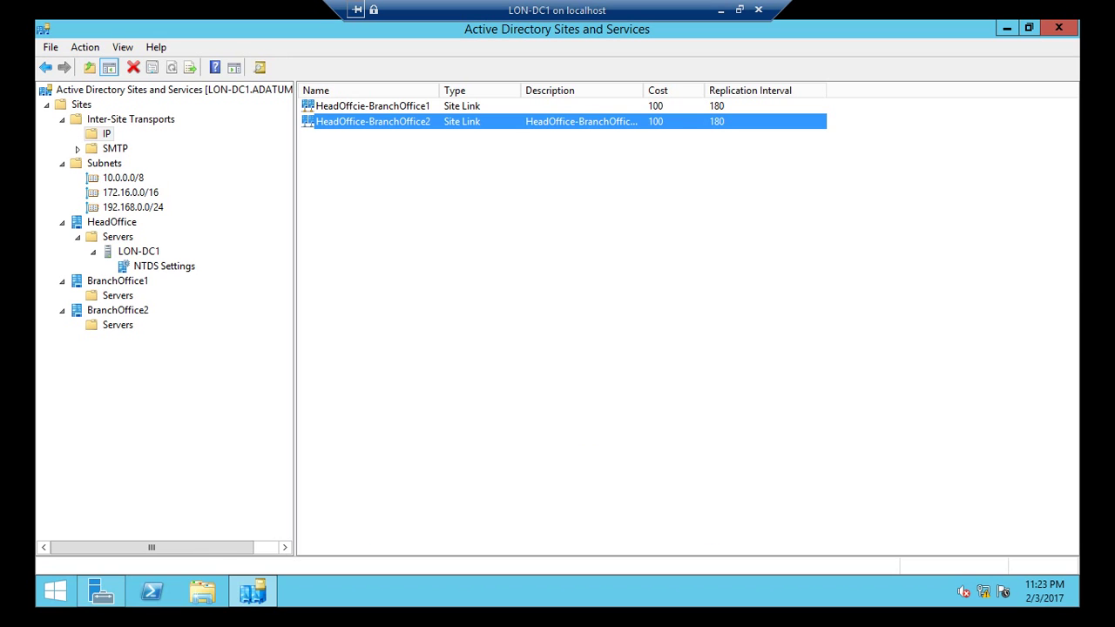
Step: Give the HeadOffcie-BranchOffice1 link the description 'HeadOffice-BranchOffice1'
right_click(423, 105)
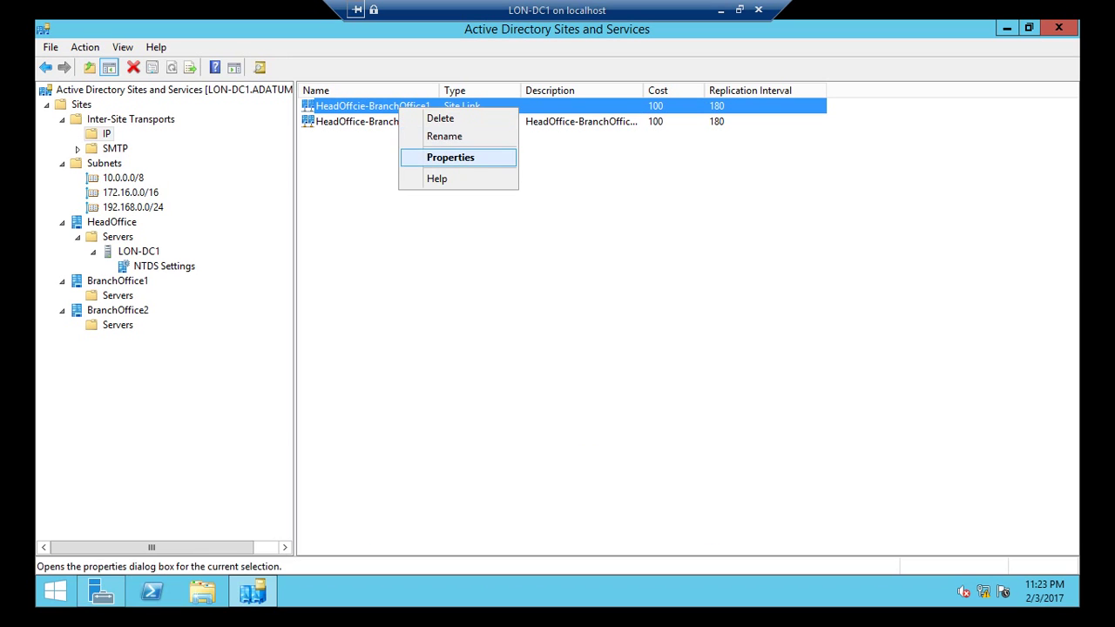
click(453, 156)
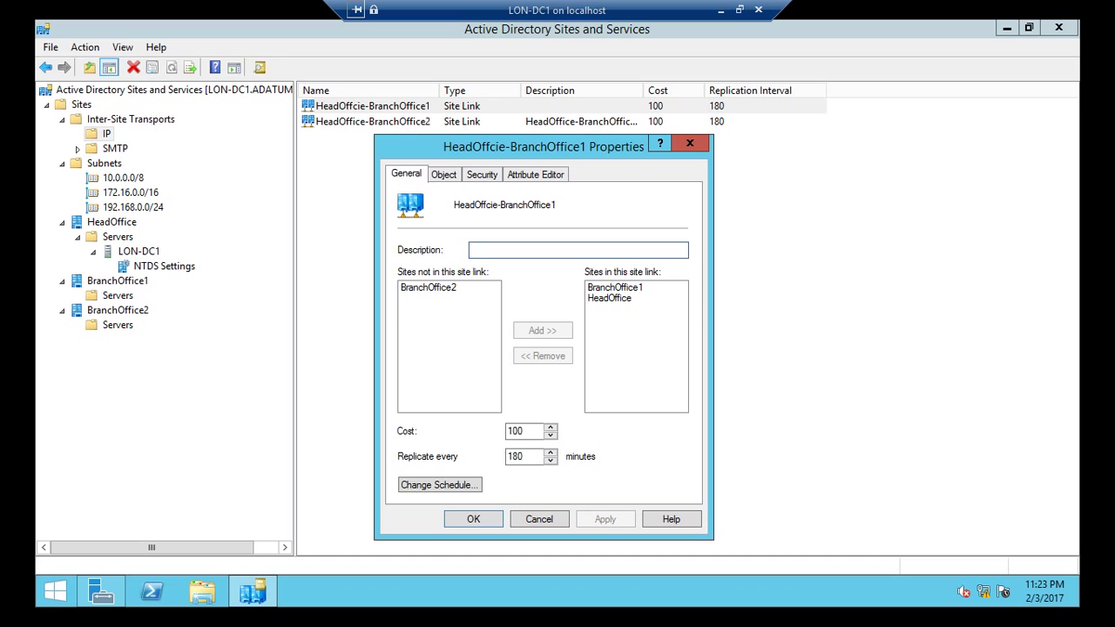
key(ctrl+v)
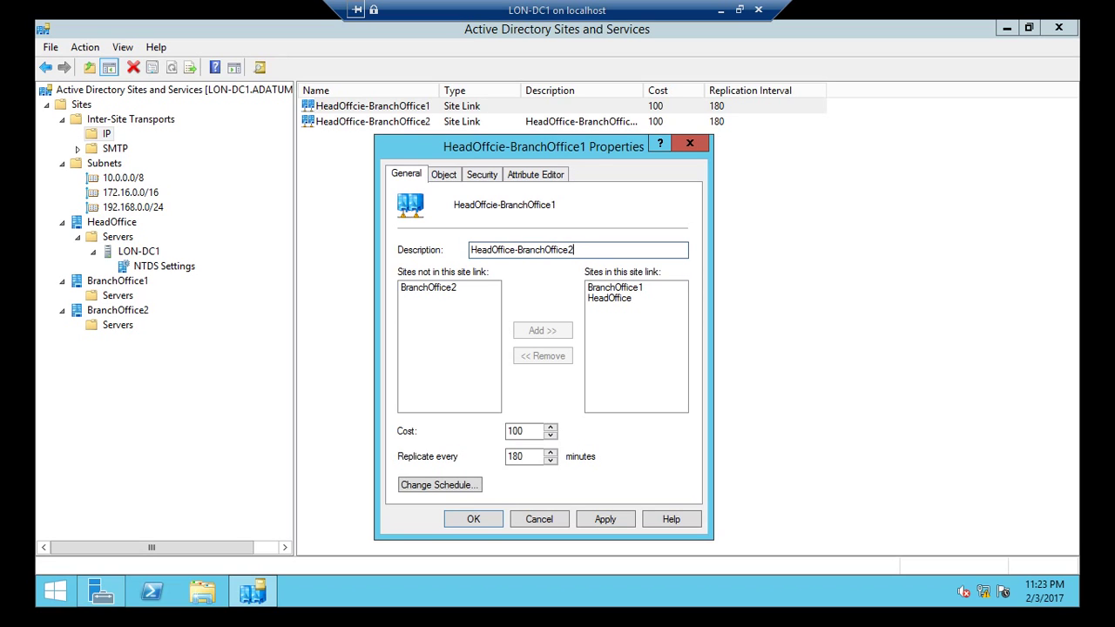
key(BackSpace)
text(1)
click(614, 288)
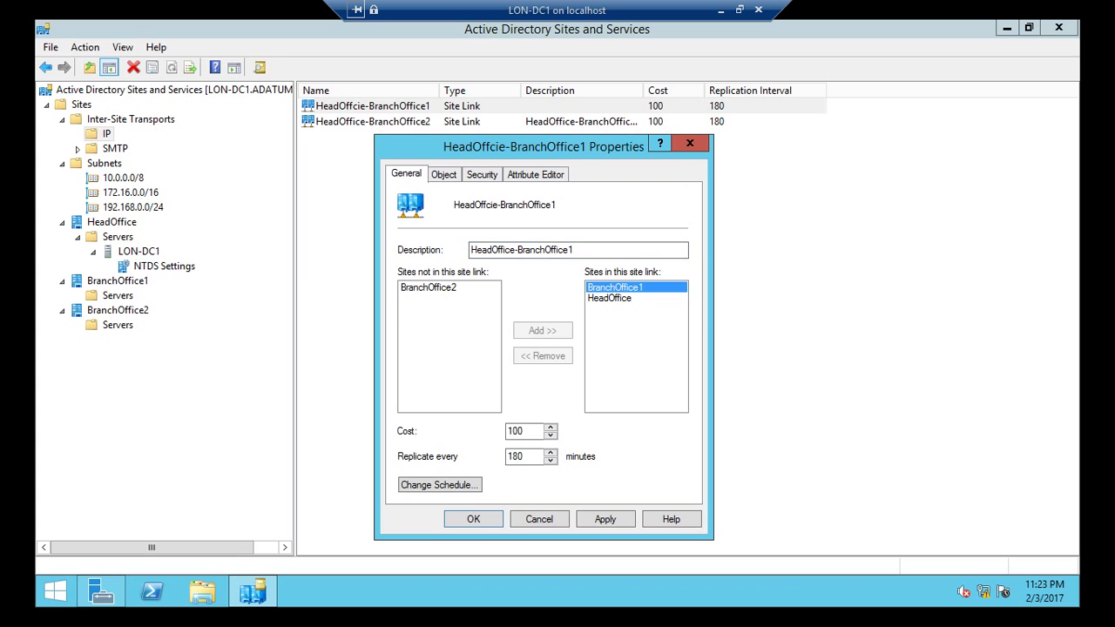
click(610, 298)
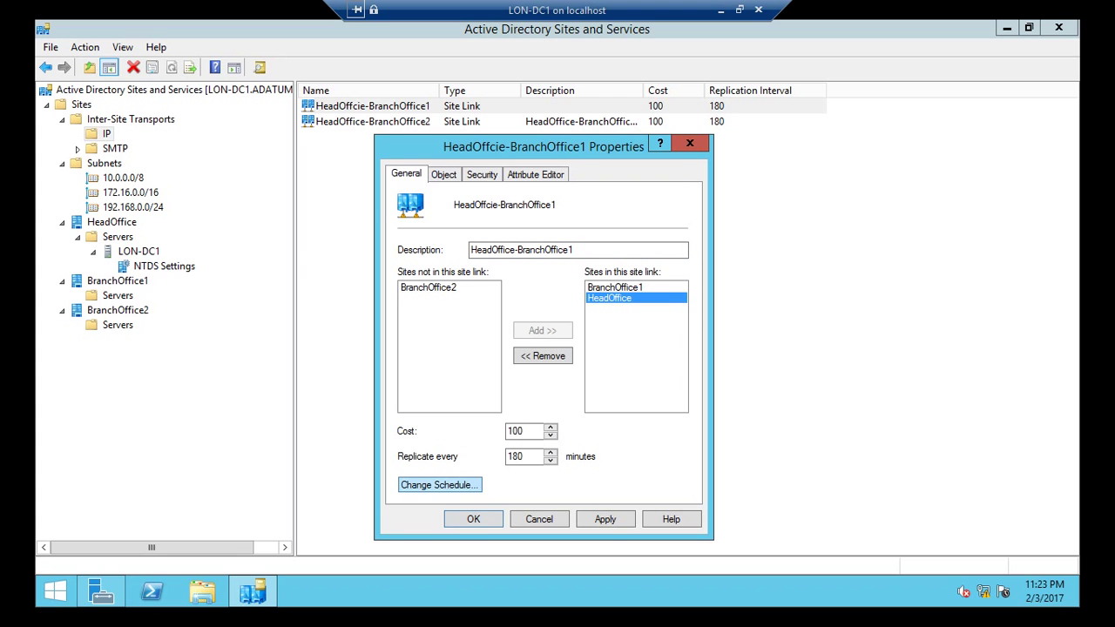
Step: Change its replication interval from 180 to 15 minutes and save
click(440, 484)
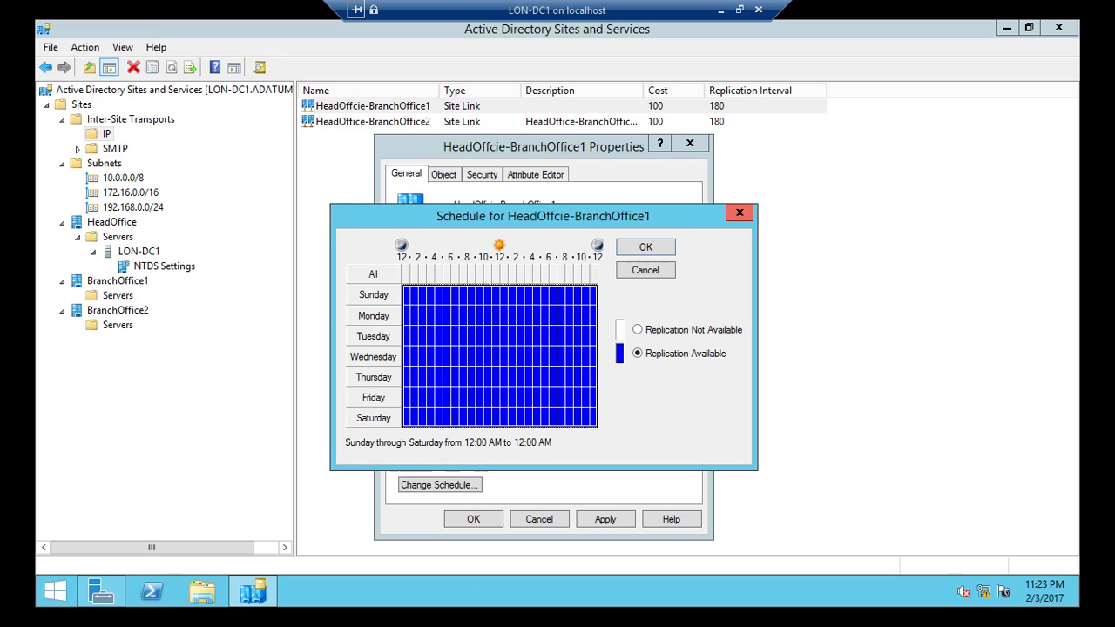
click(740, 212)
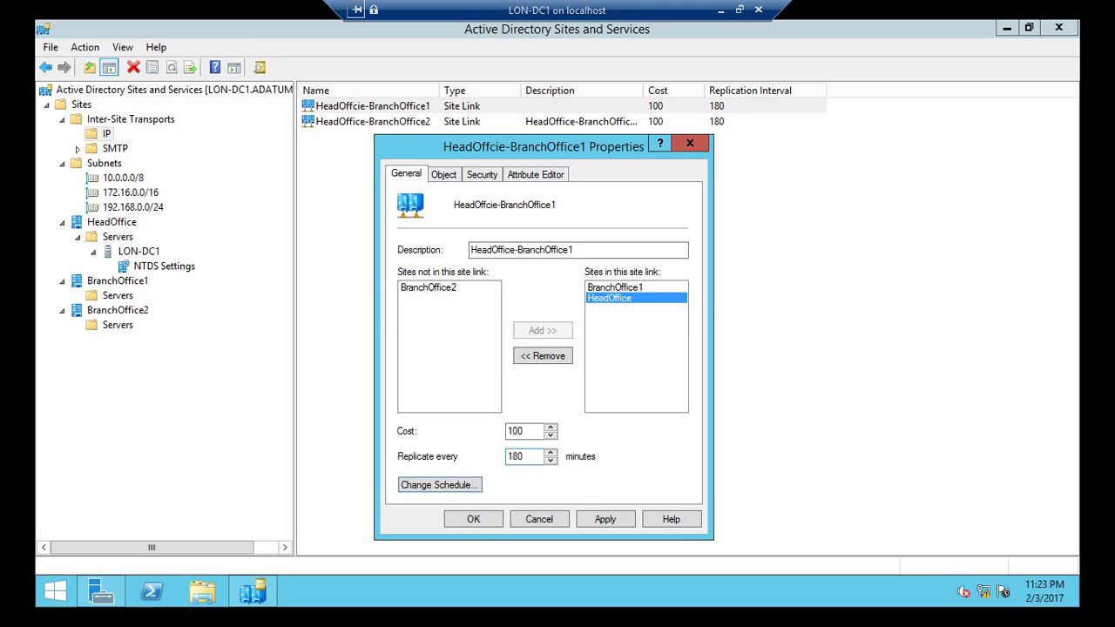
double_click(525, 456)
text(15)
click(443, 174)
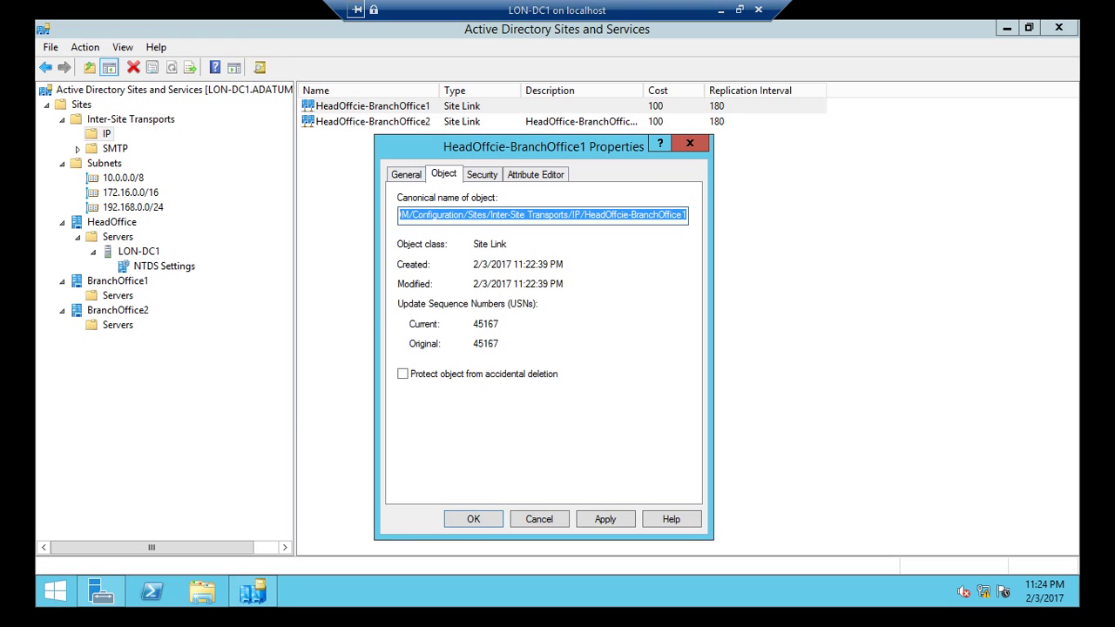
click(407, 174)
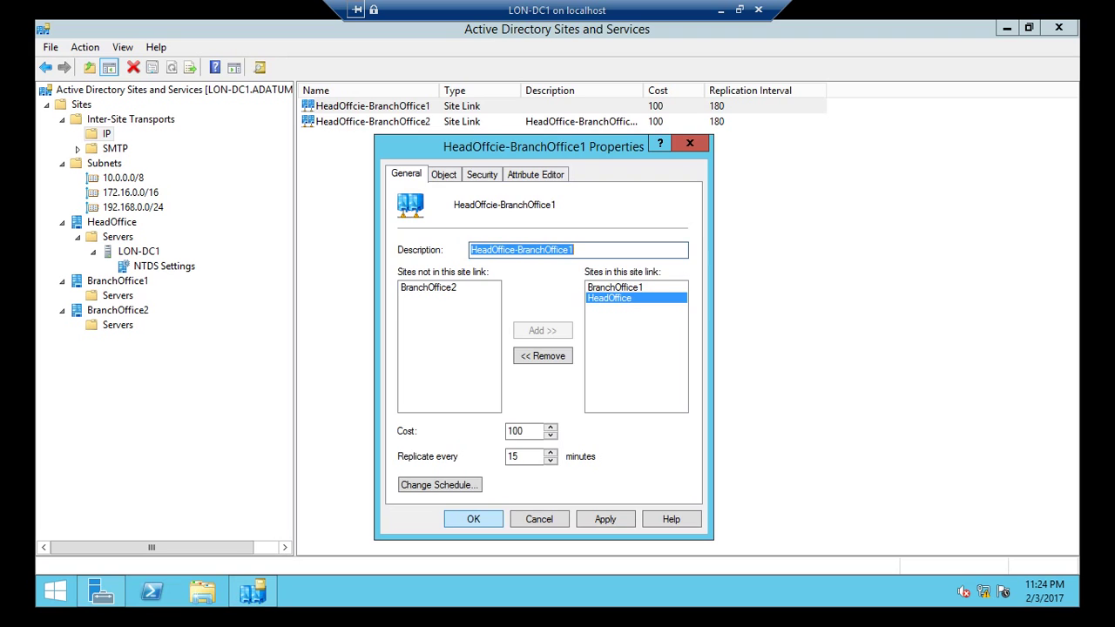
click(473, 519)
Step: Set HeadOffice-BranchOffice2 to replicate every 15 minutes instead of 180
right_click(396, 121)
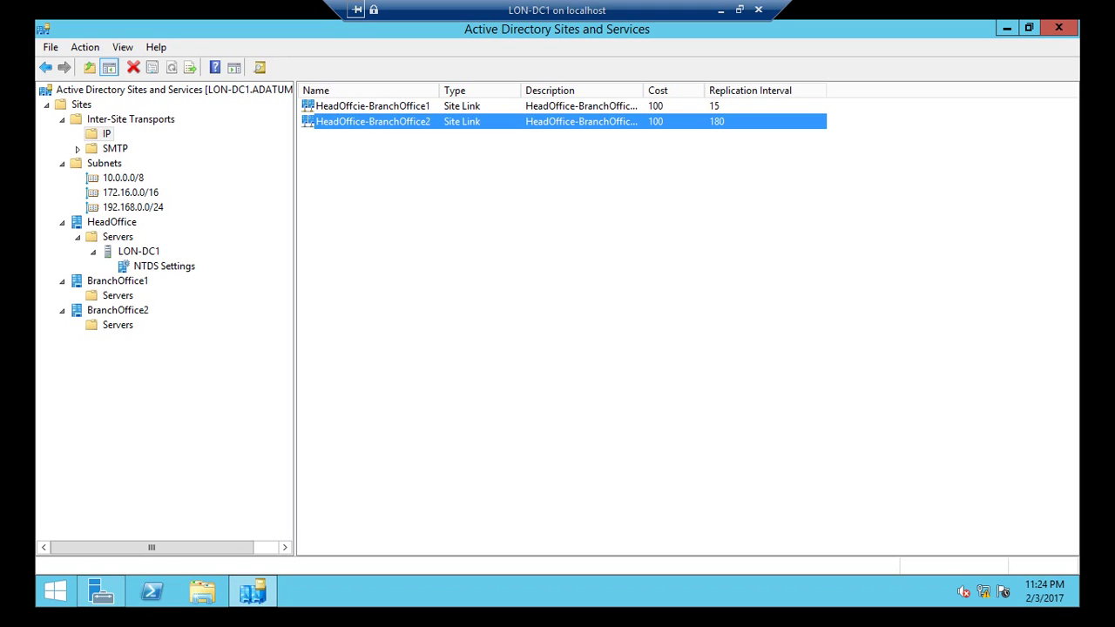
click(436, 171)
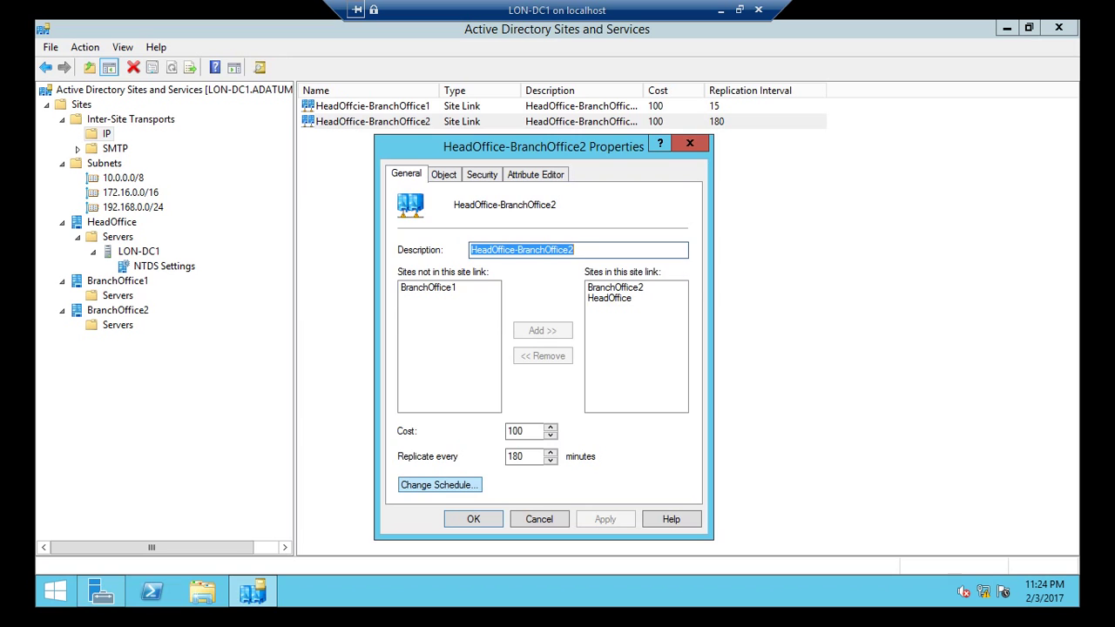
click(440, 484)
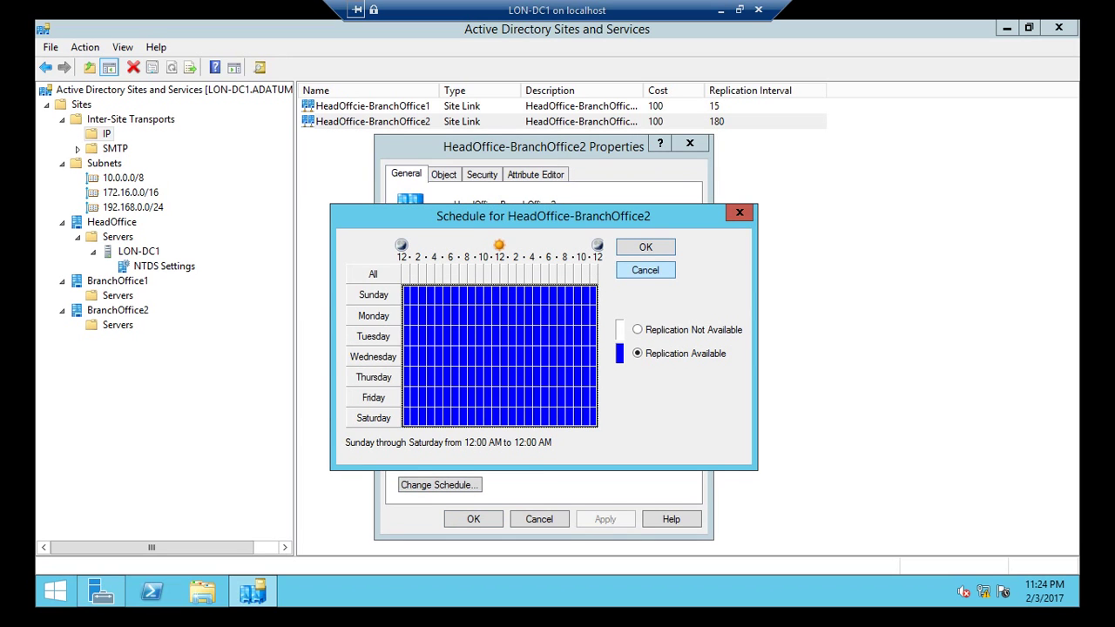
click(740, 213)
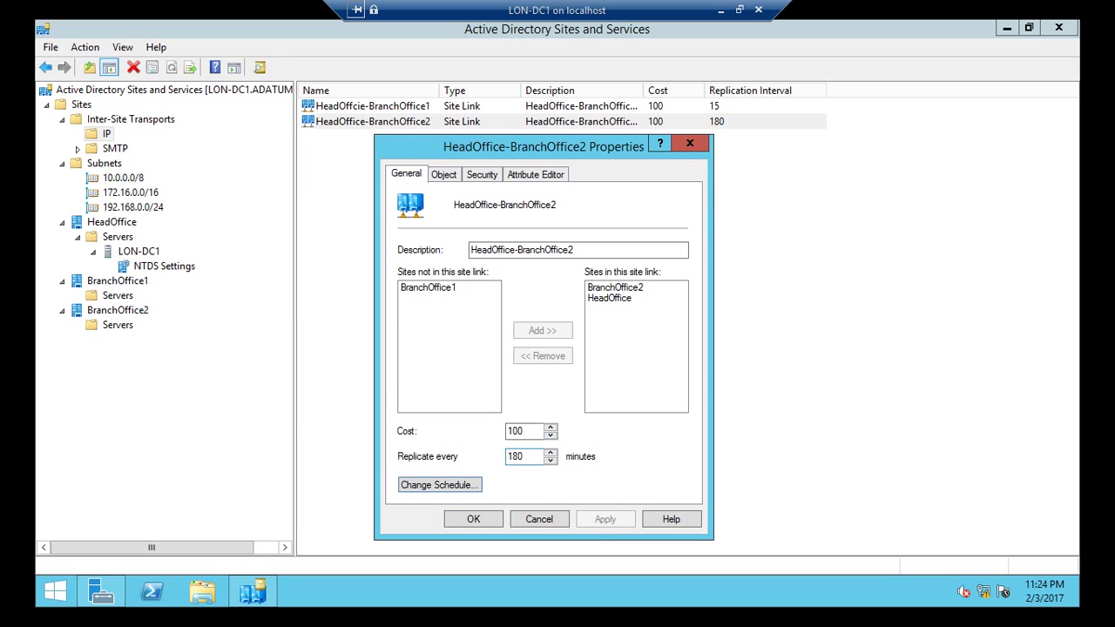
double_click(523, 457)
text(15)
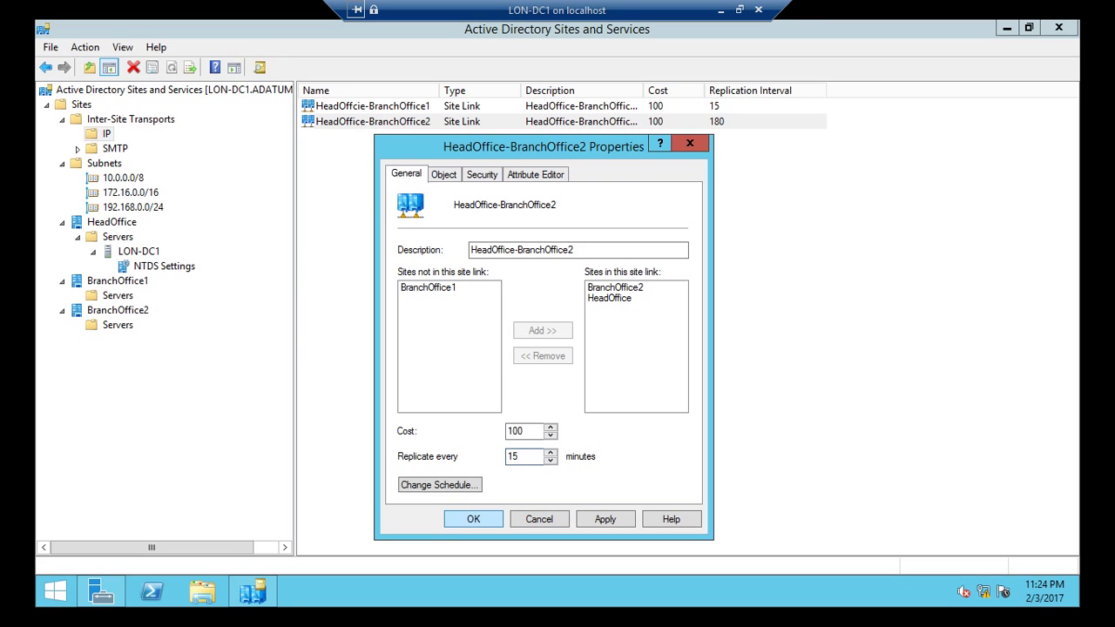
key(Return)
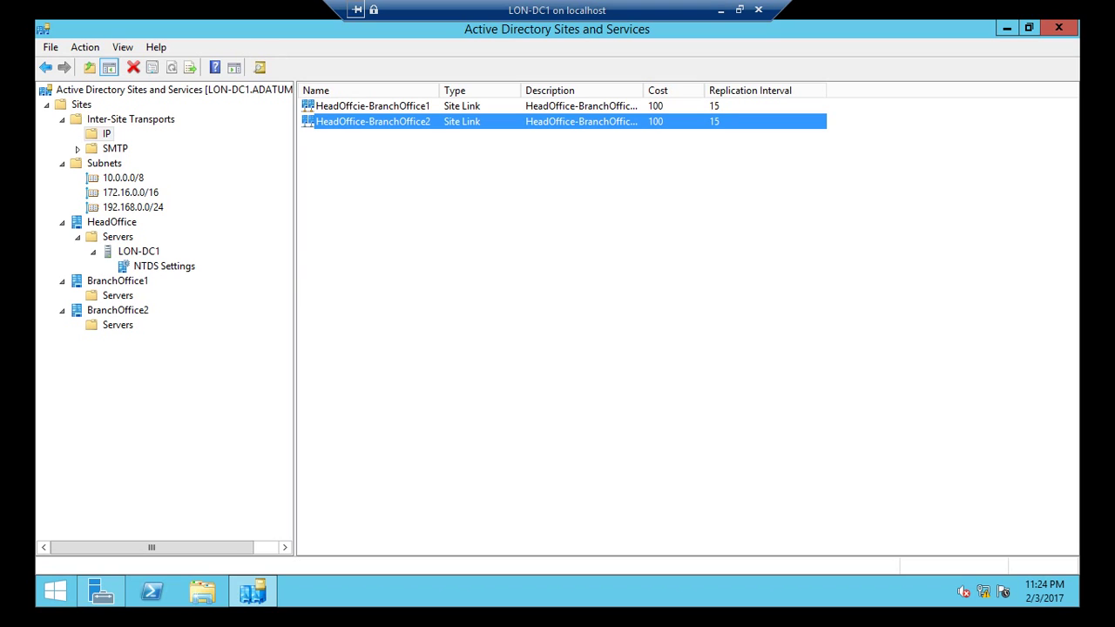
Step: Widen the Description column so both link descriptions show fully
drag(643, 91, 666, 91)
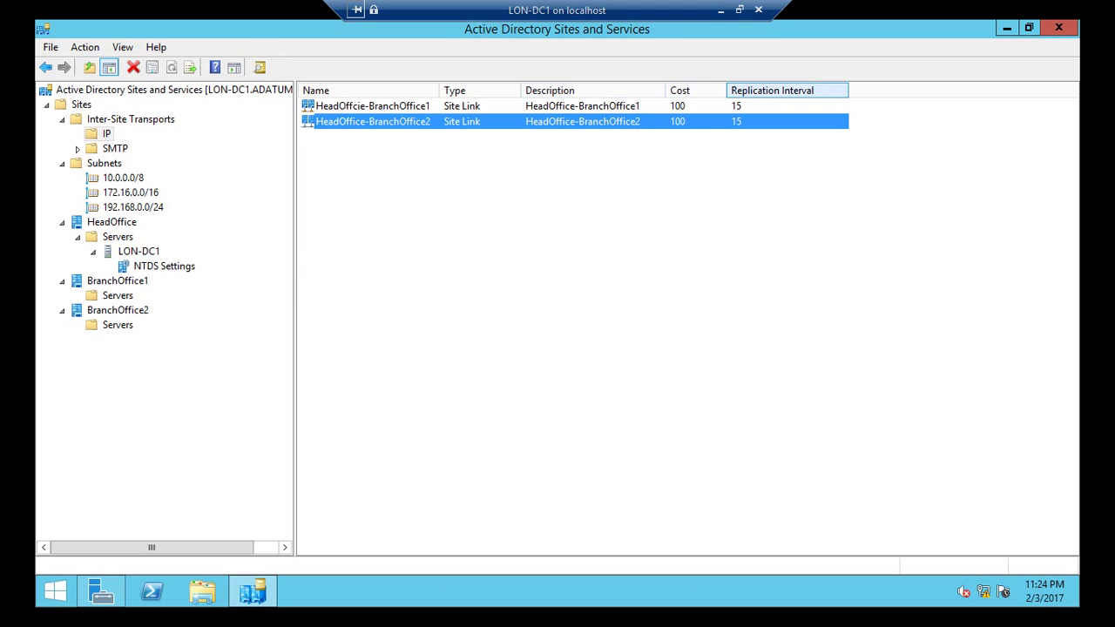
key(Up)
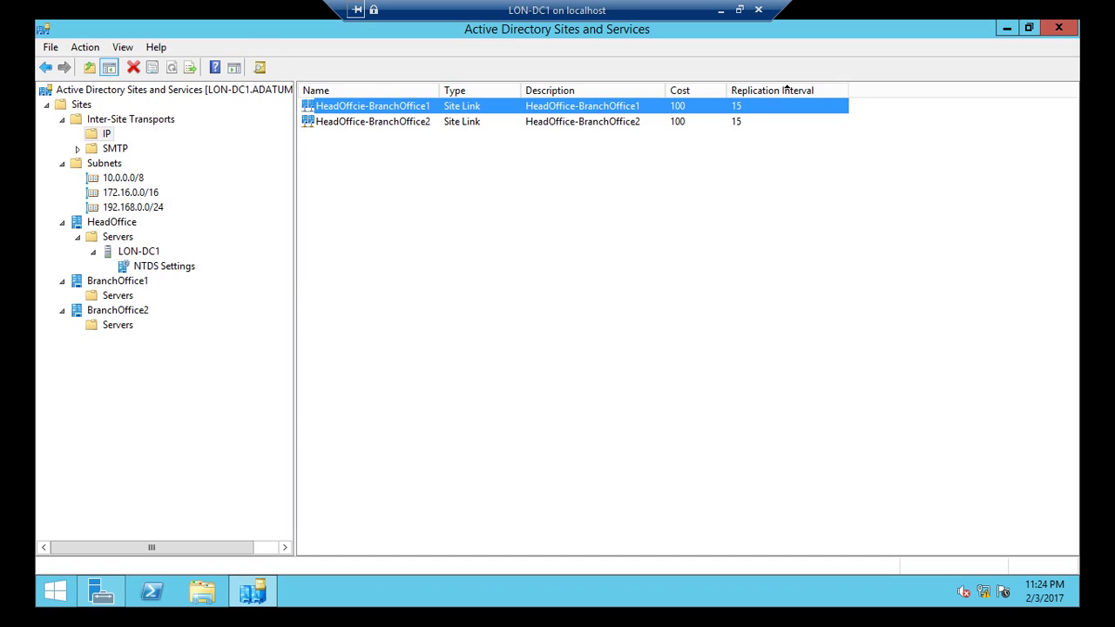
key(Down)
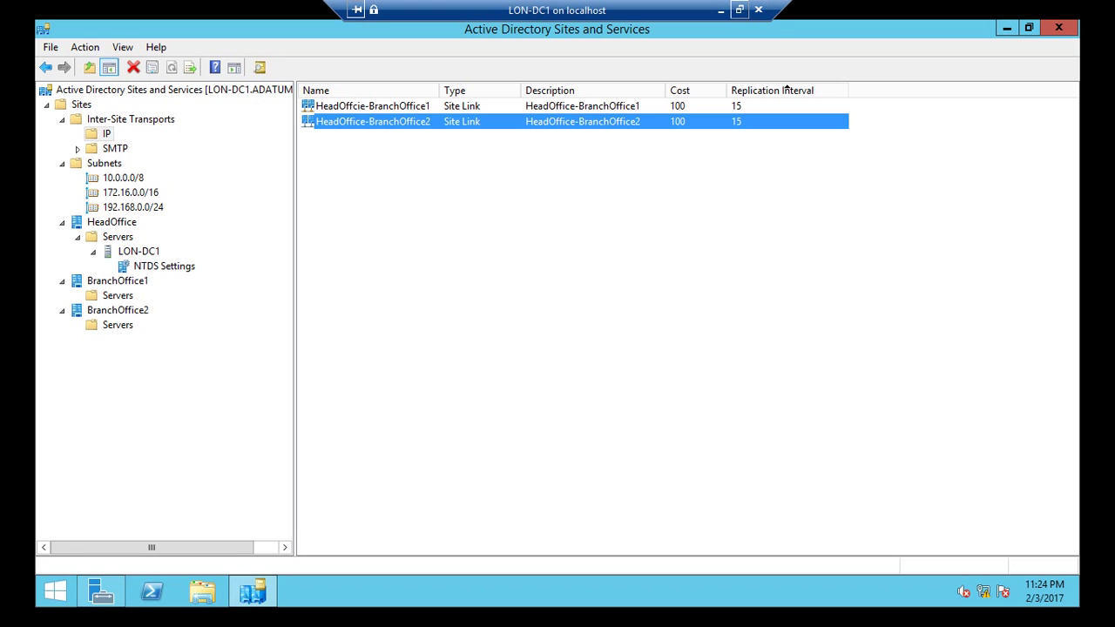
Step: Connect to the LON-RTR1 virtual machine and sign in with the administrator password
click(721, 9)
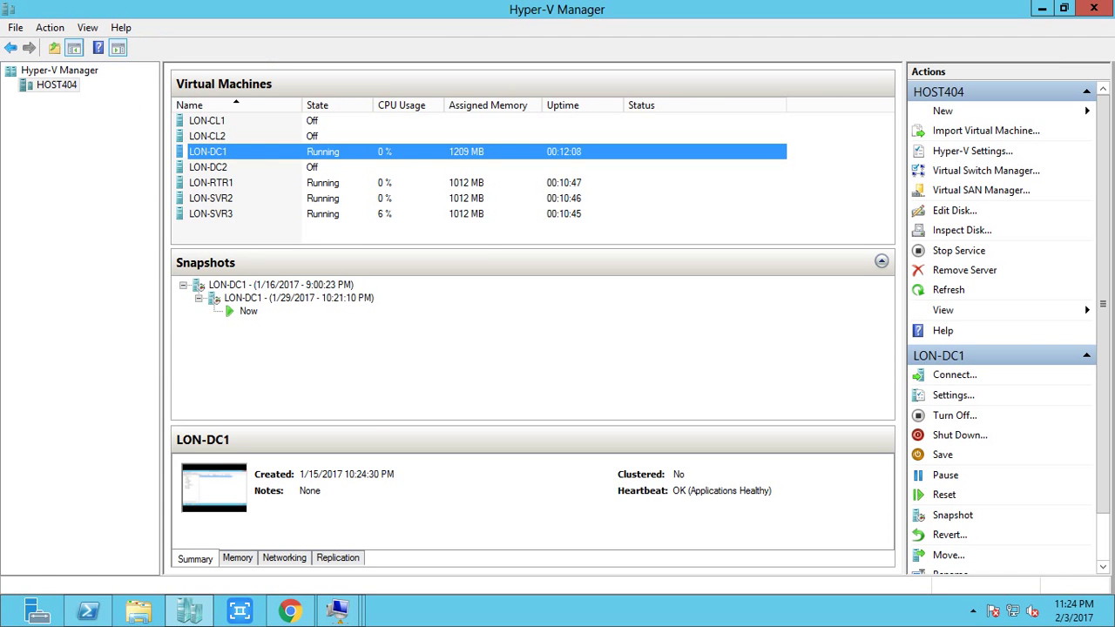
right_click(326, 182)
click(366, 192)
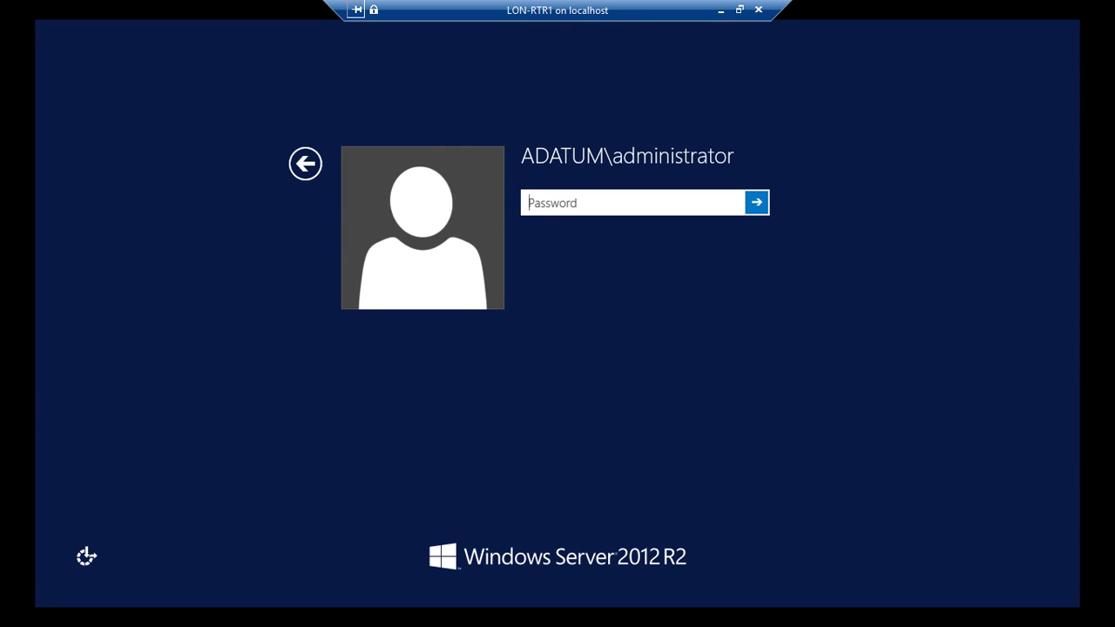
text(Pa$$w0rd)
key(Return)
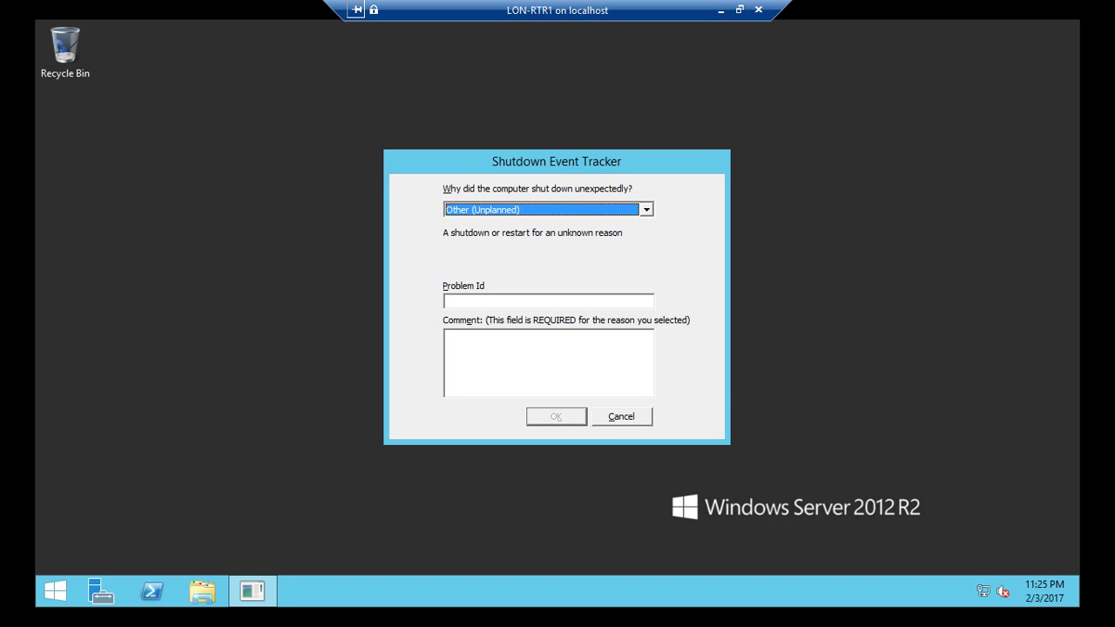
Step: Dismiss the shutdown prompt and disable Ethernet 6 from Network and Sharing Center
key(Escape)
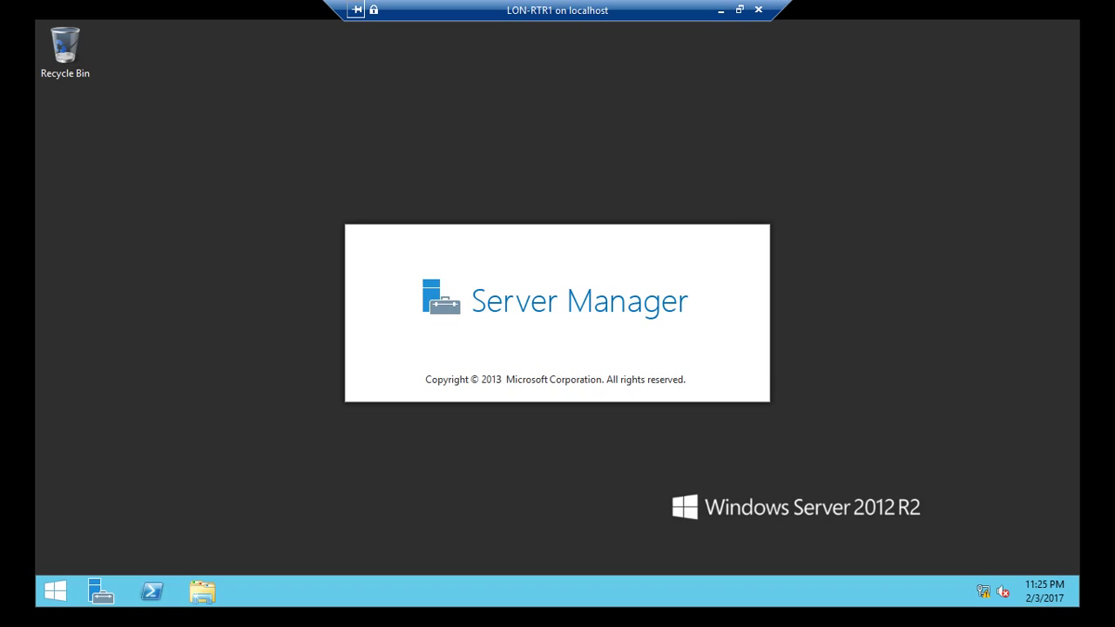
right_click(983, 592)
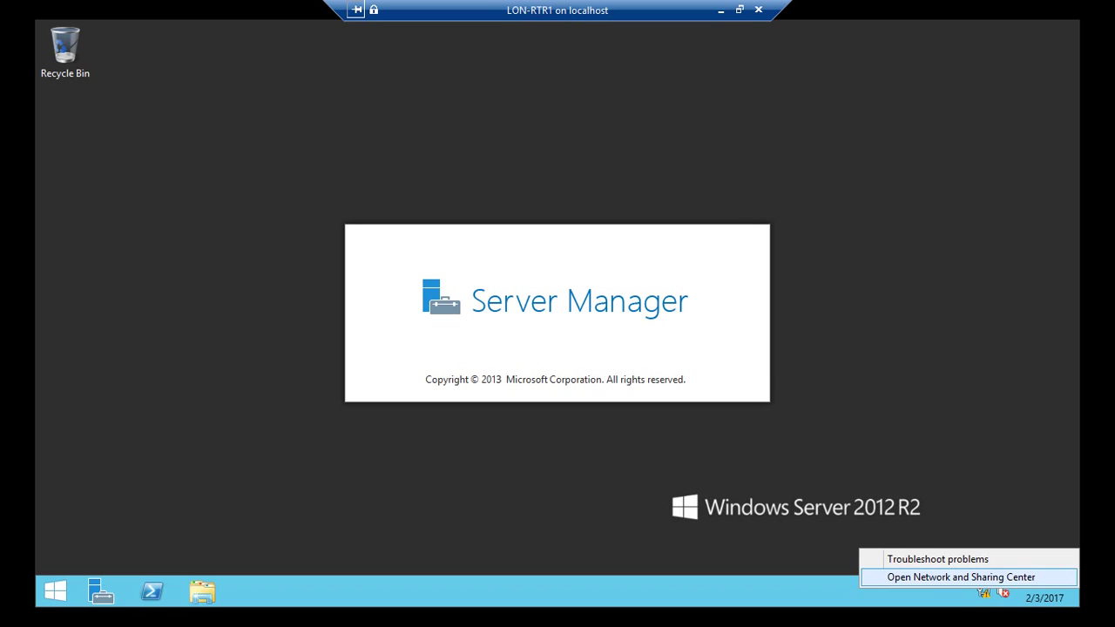
click(934, 575)
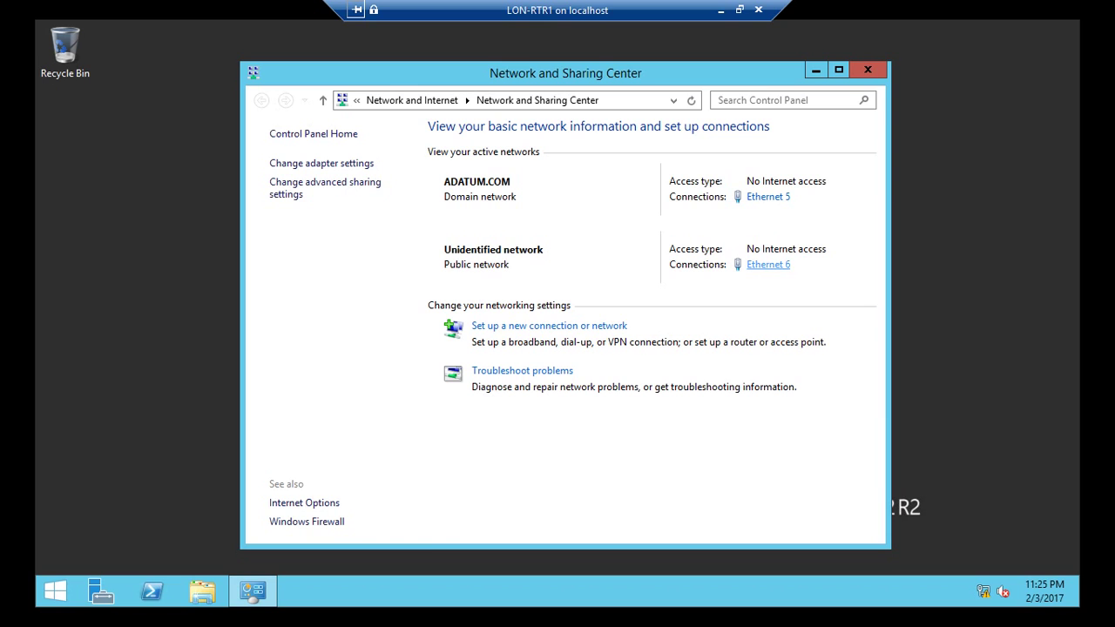
click(769, 264)
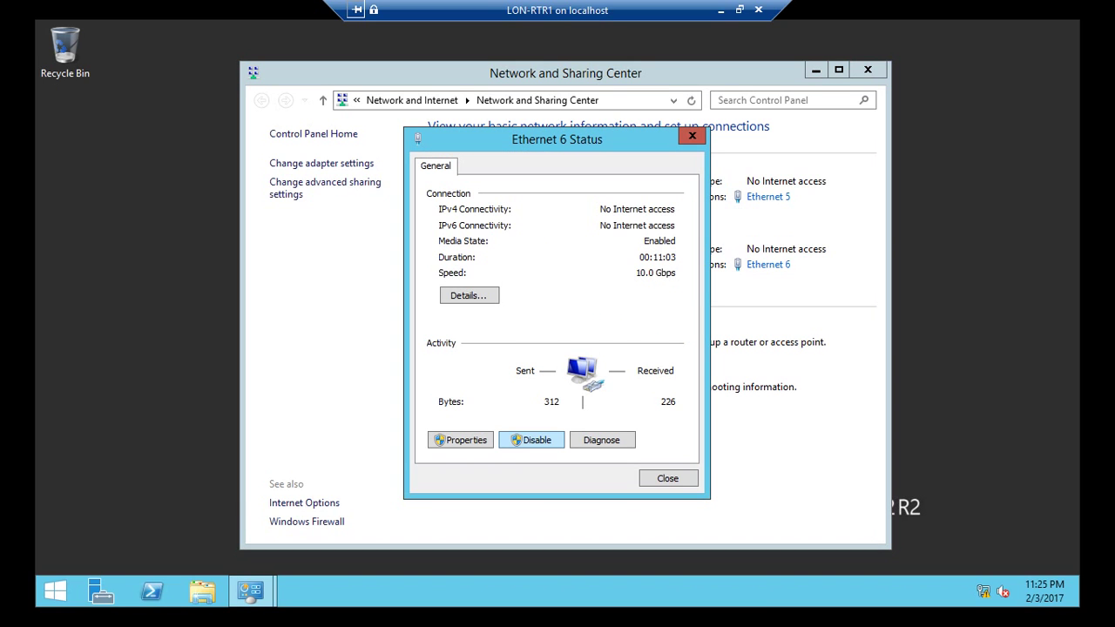
click(532, 440)
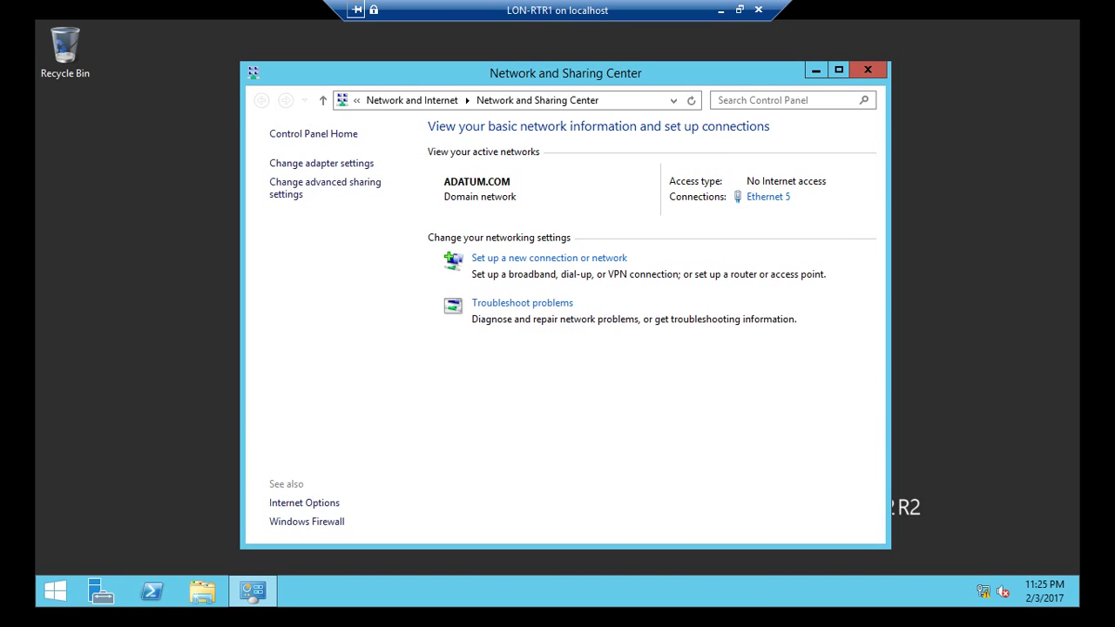
Step: Verify Ethernet 5's IPv4 address 10.10.0.1, mask and DNS, then close everything
click(768, 197)
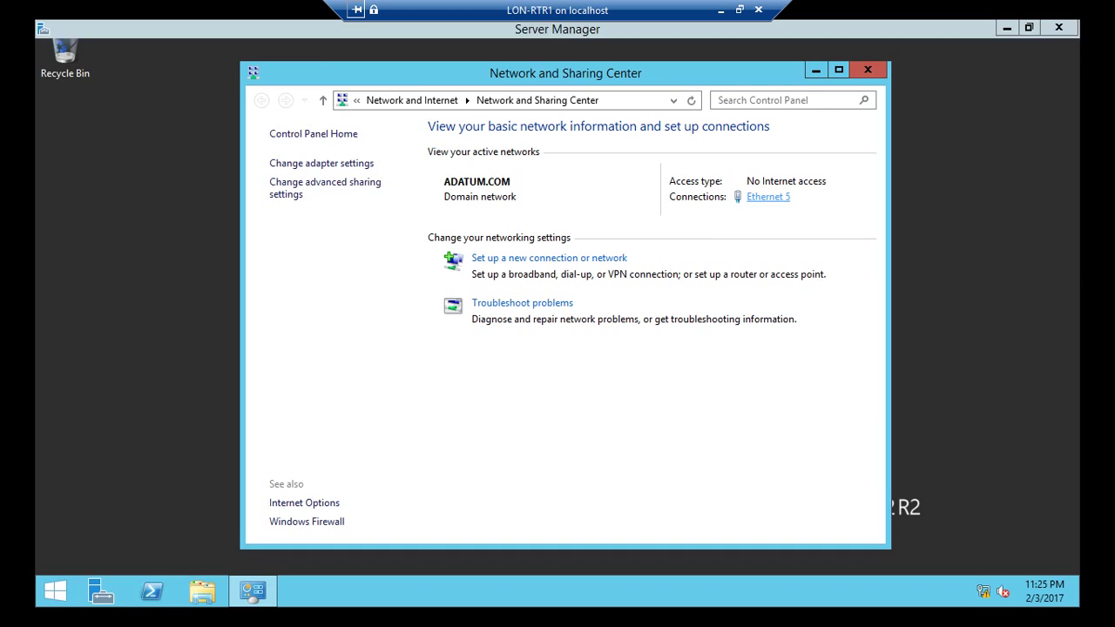
click(469, 296)
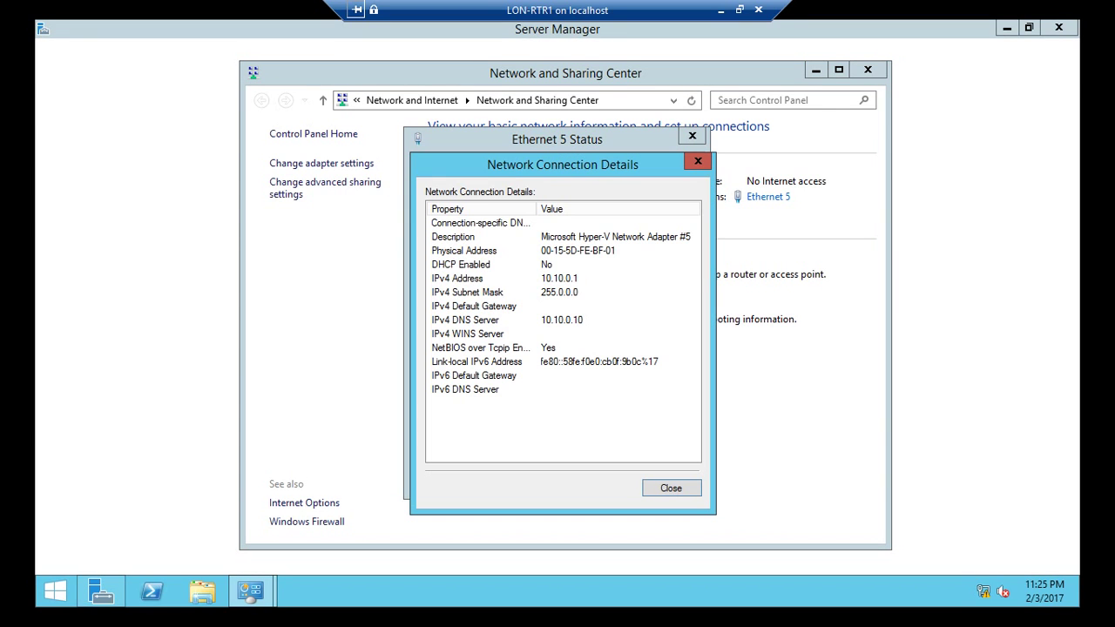
click(467, 278)
click(467, 292)
click(467, 320)
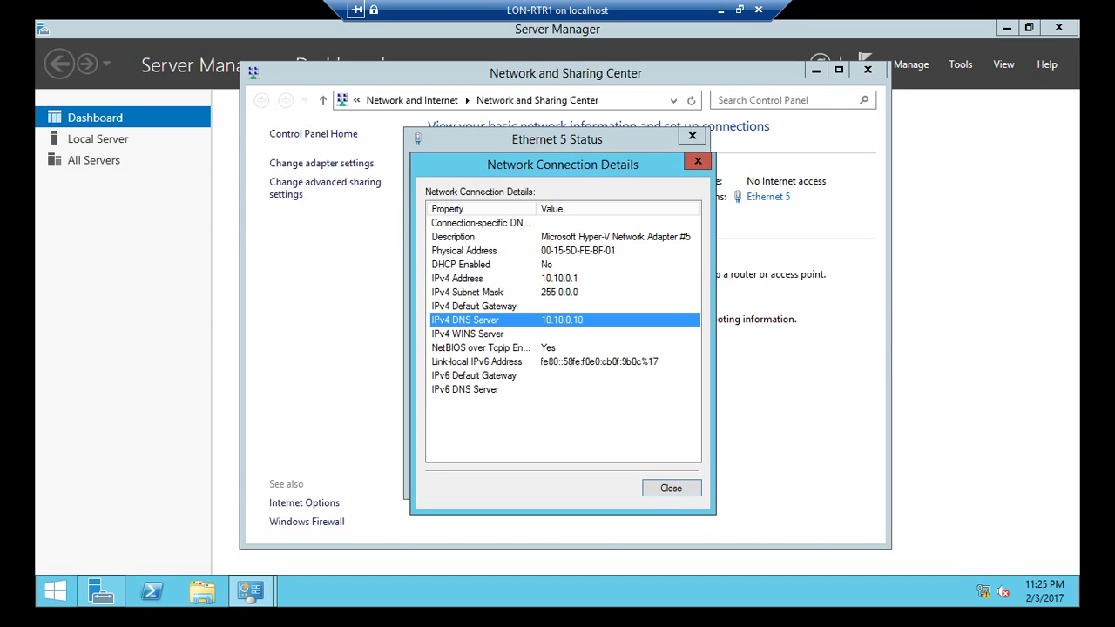
key(Escape)
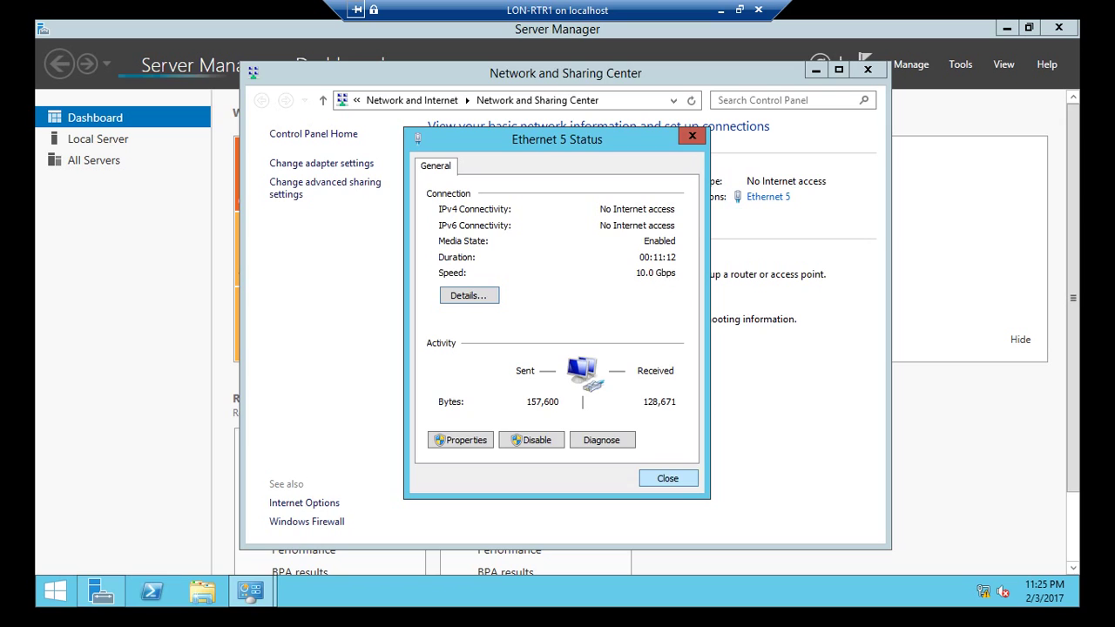
key(Escape)
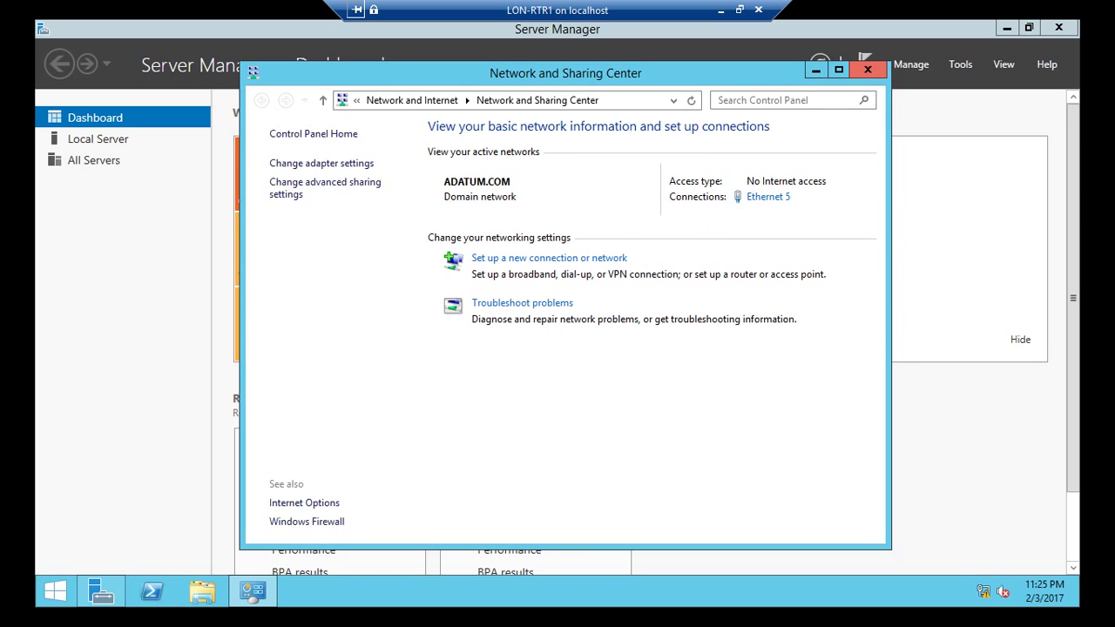
click(868, 70)
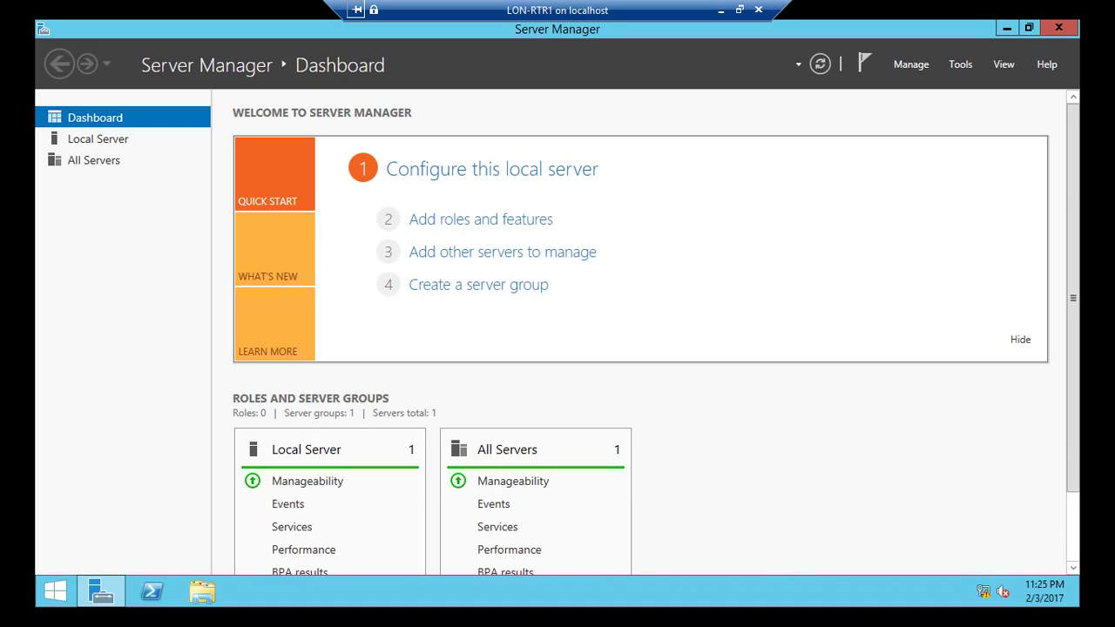
click(481, 218)
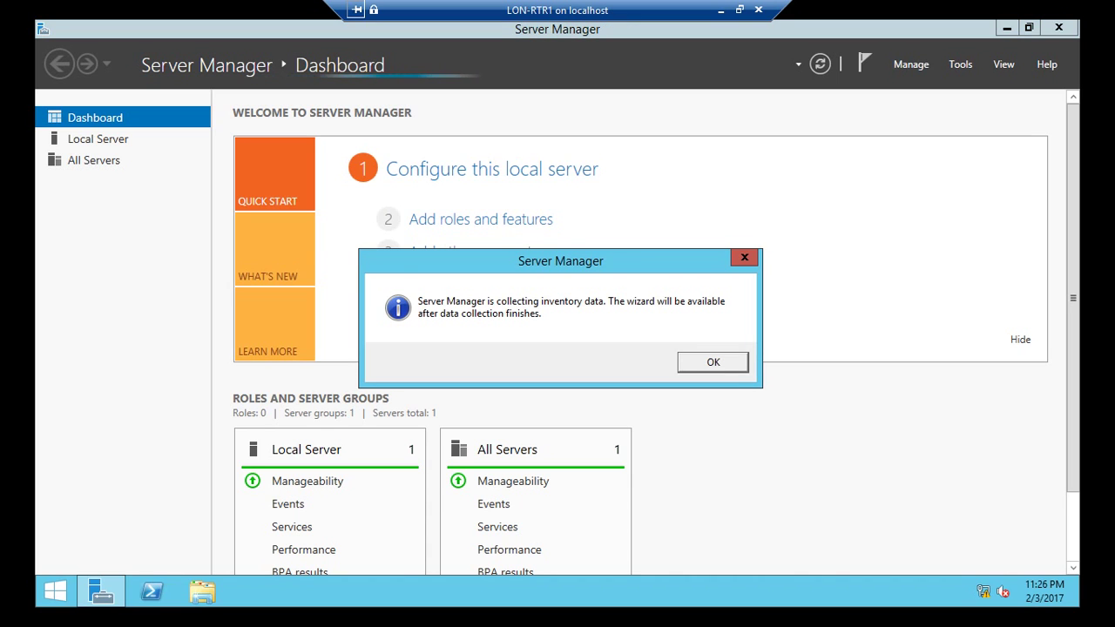
key(Return)
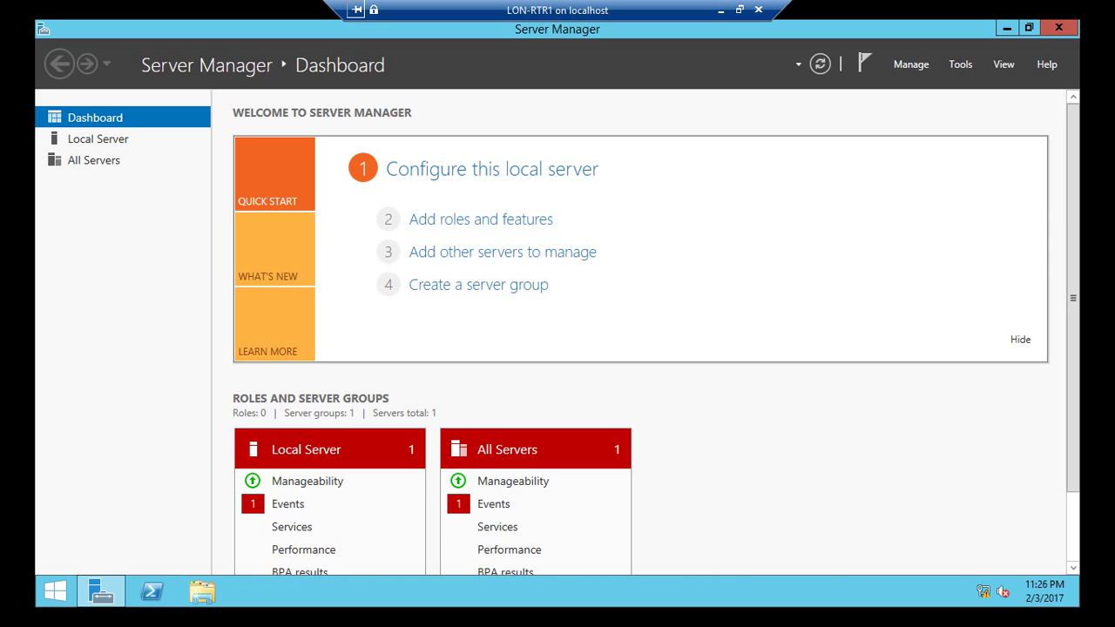
Step: Start a role-based installation on LON-RTR1 and select the Remote Access role
click(481, 220)
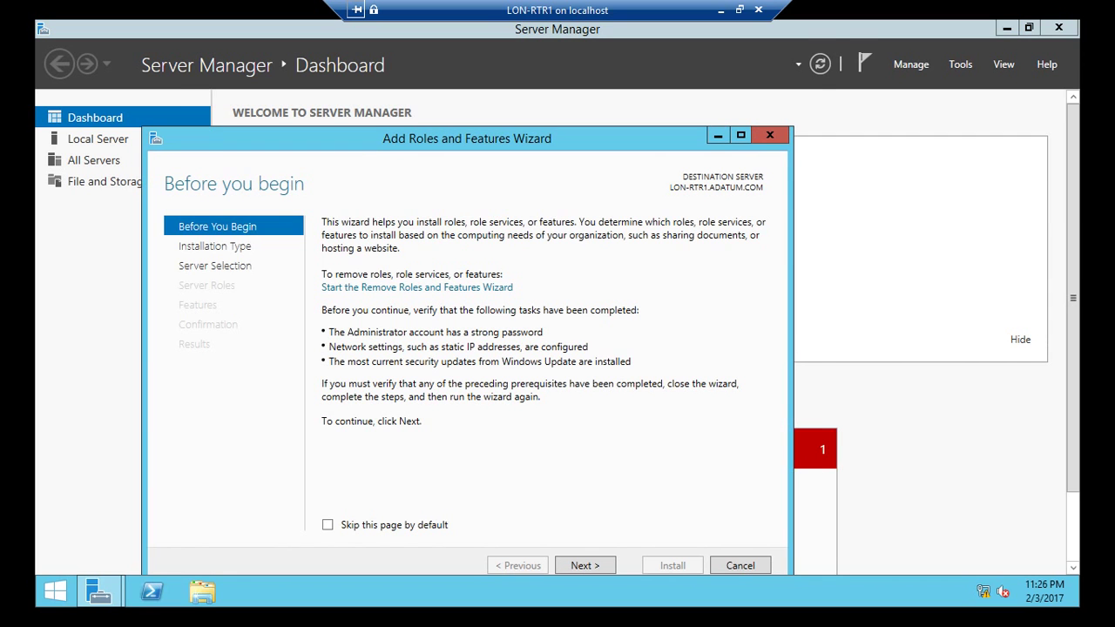
key(Return)
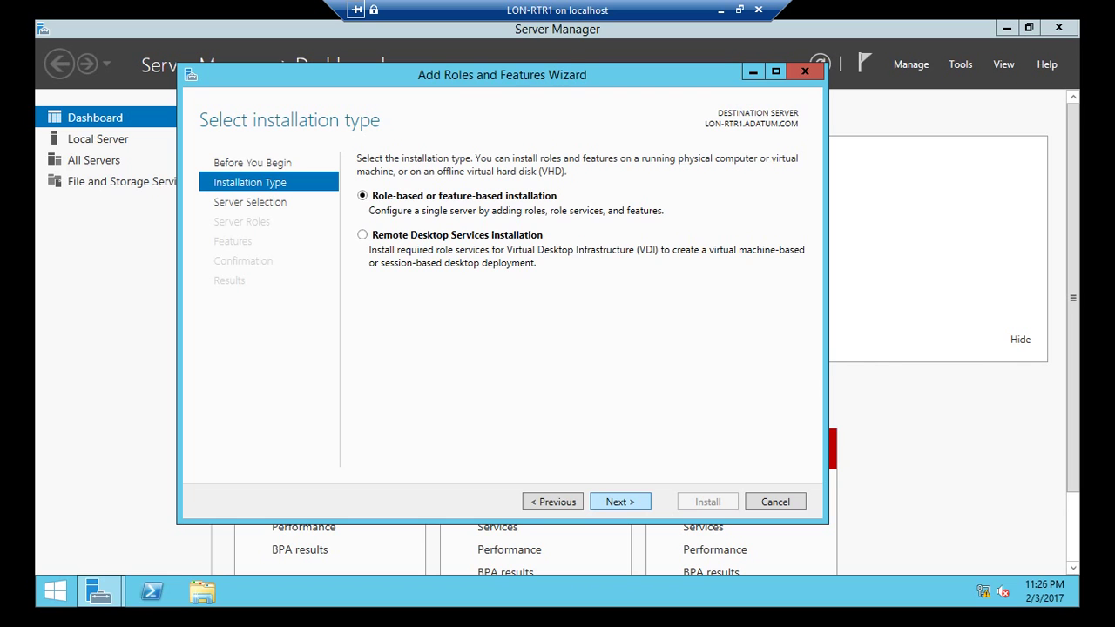
key(Return)
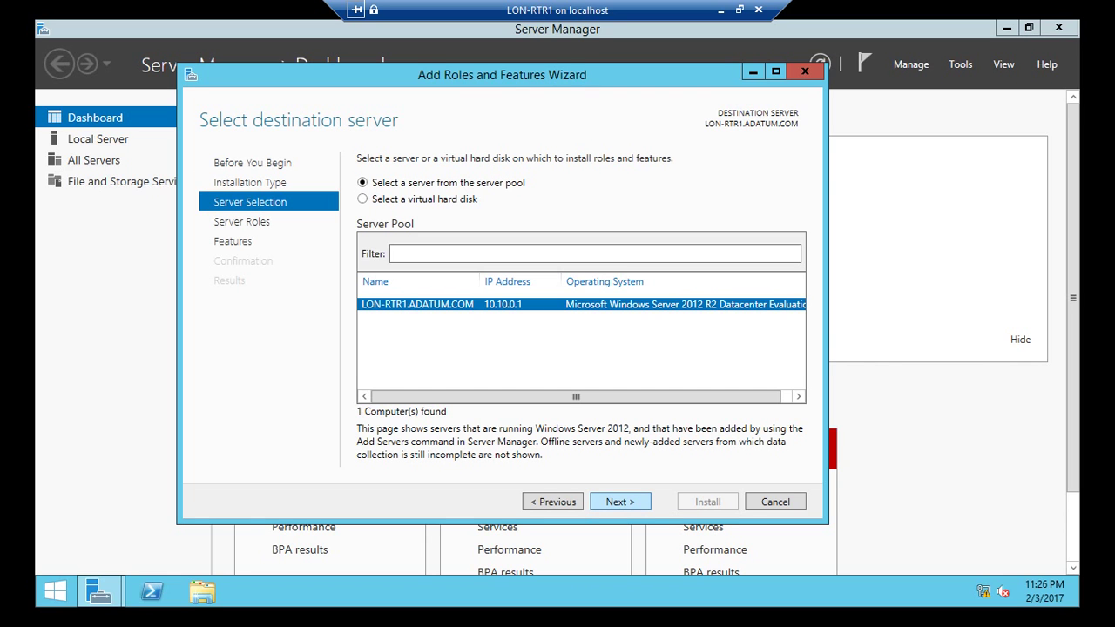
key(Return)
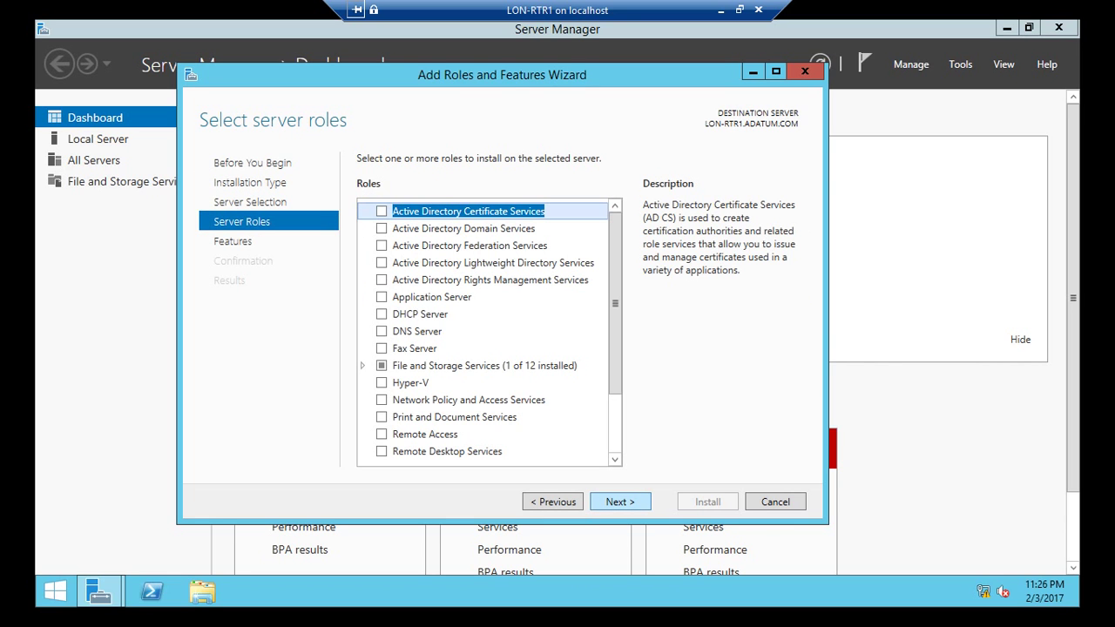
scroll(480, 366, down, 1)
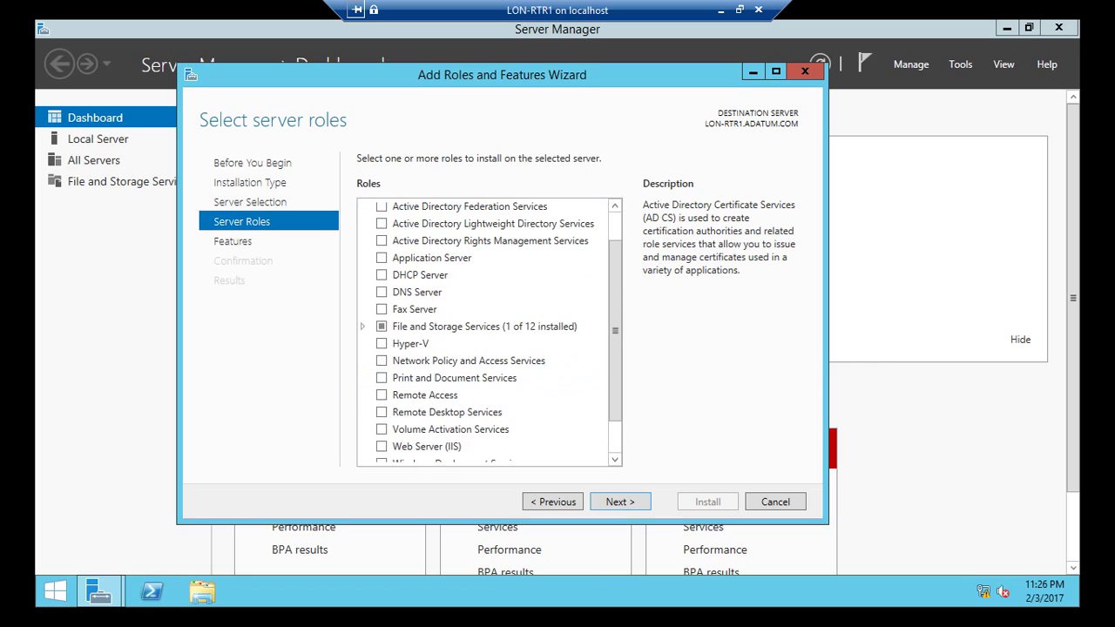
click(382, 395)
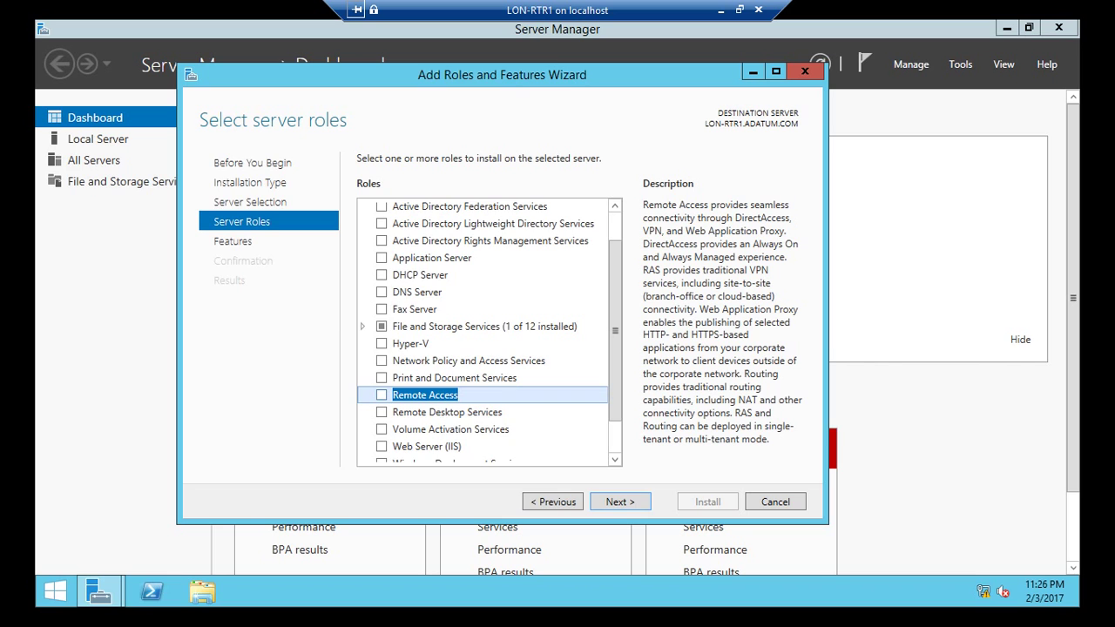
key(space)
key(Tab)
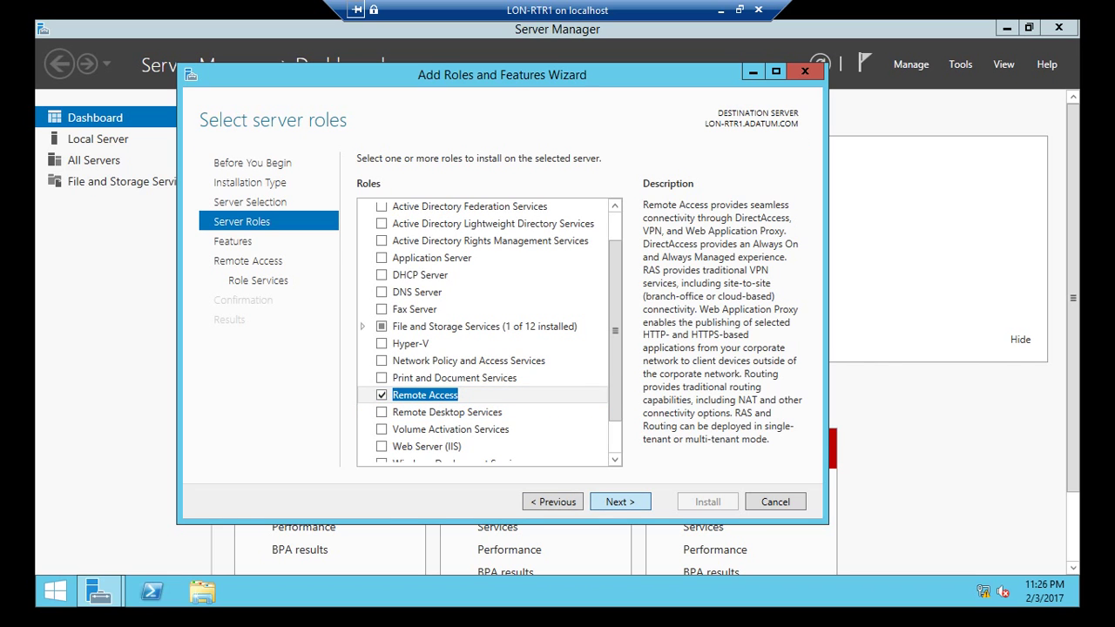
key(Return)
key(Return)
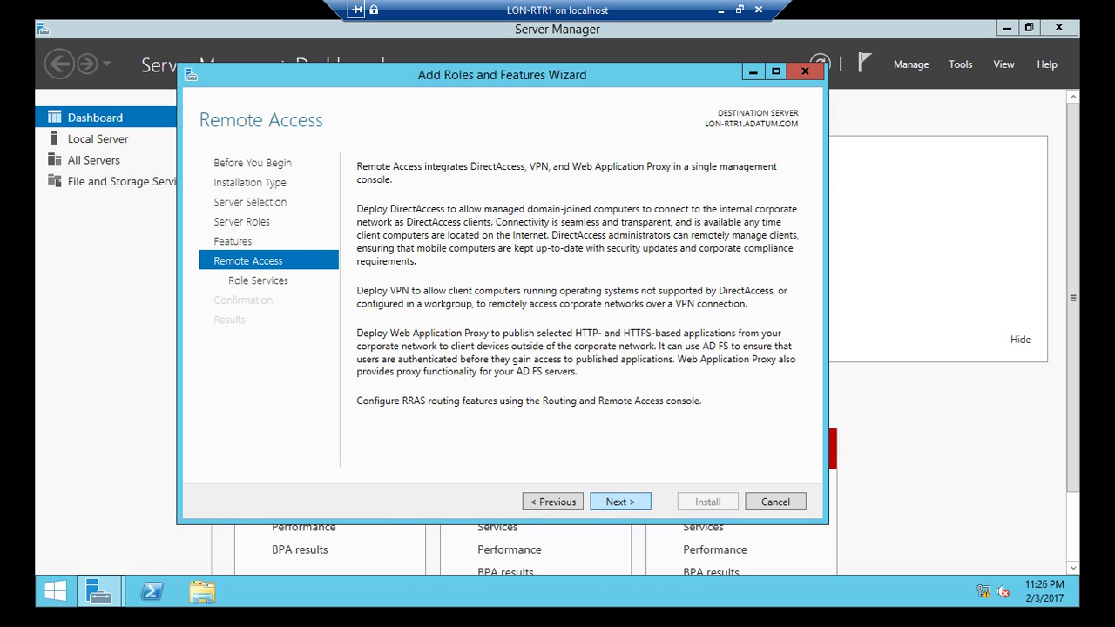
Step: Add the Routing role service with its required features and install with automatic restart
key(Return)
key(Down)
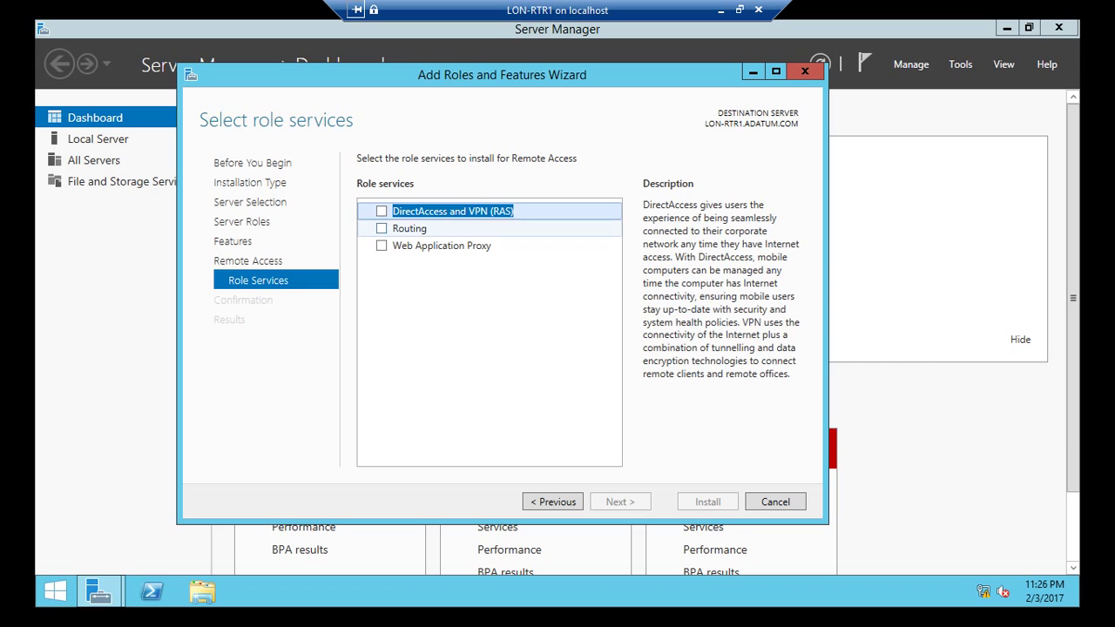
key(space)
key(Return)
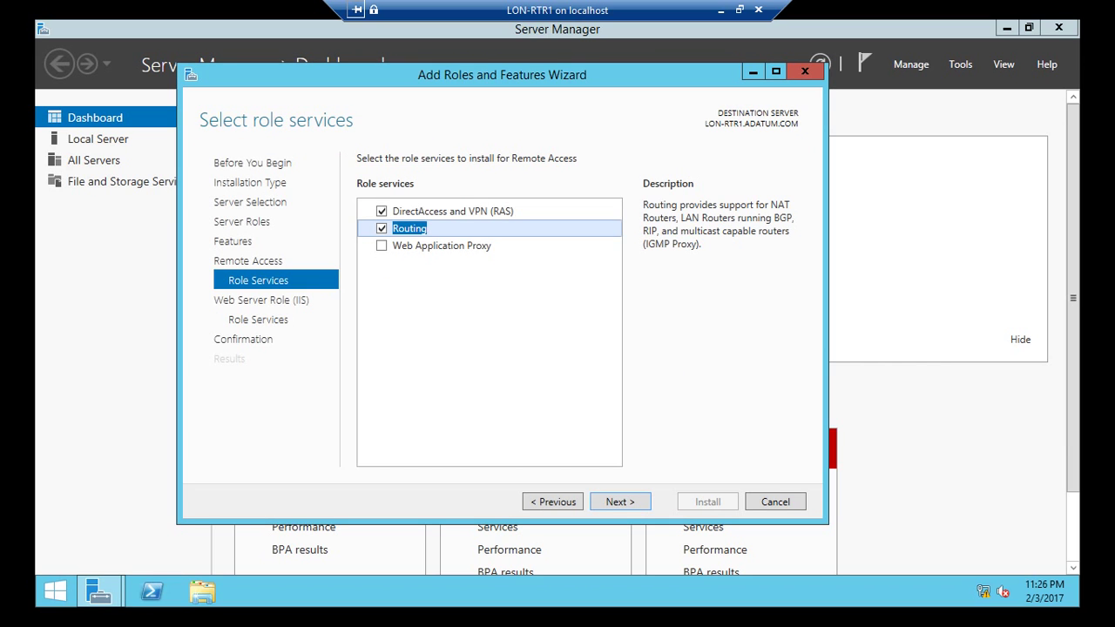
key(Return)
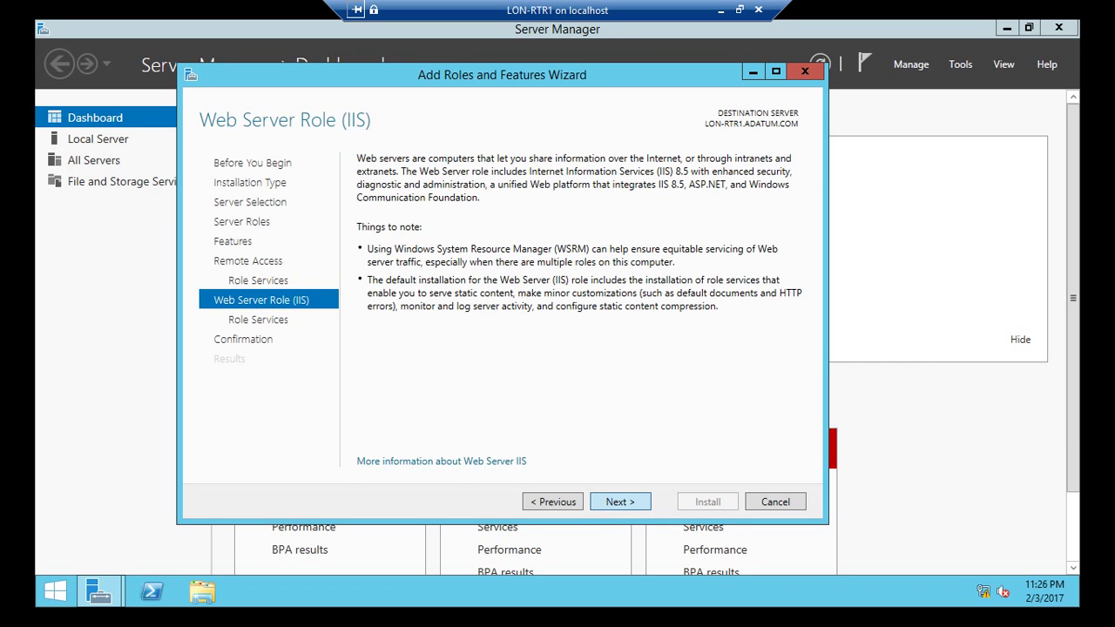
key(Return)
key(Return)
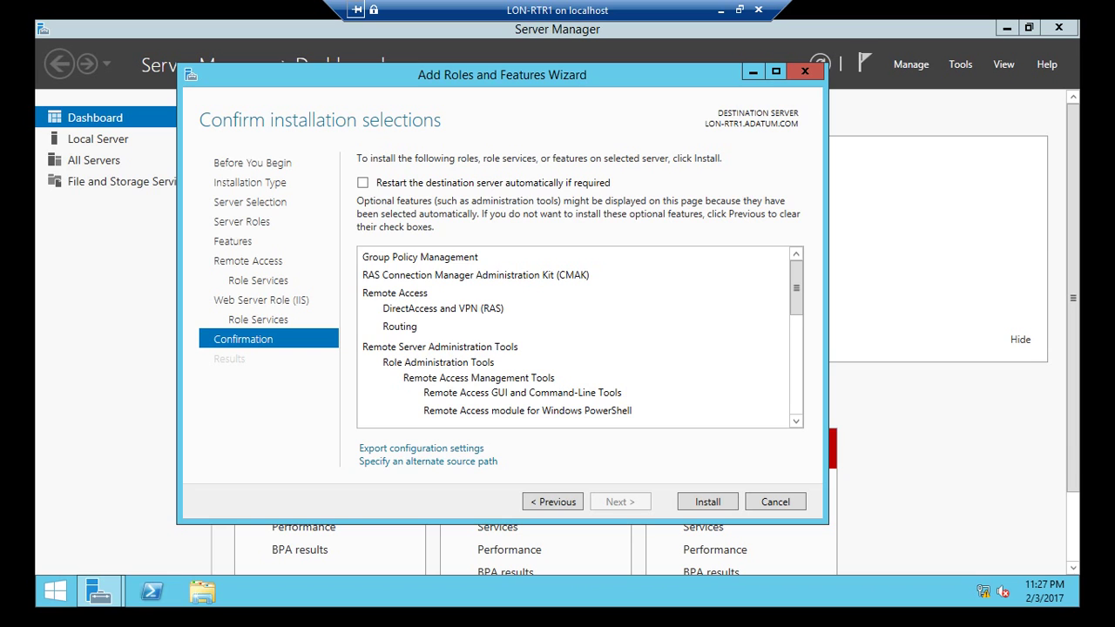
key(space)
key(Return)
key(Return)
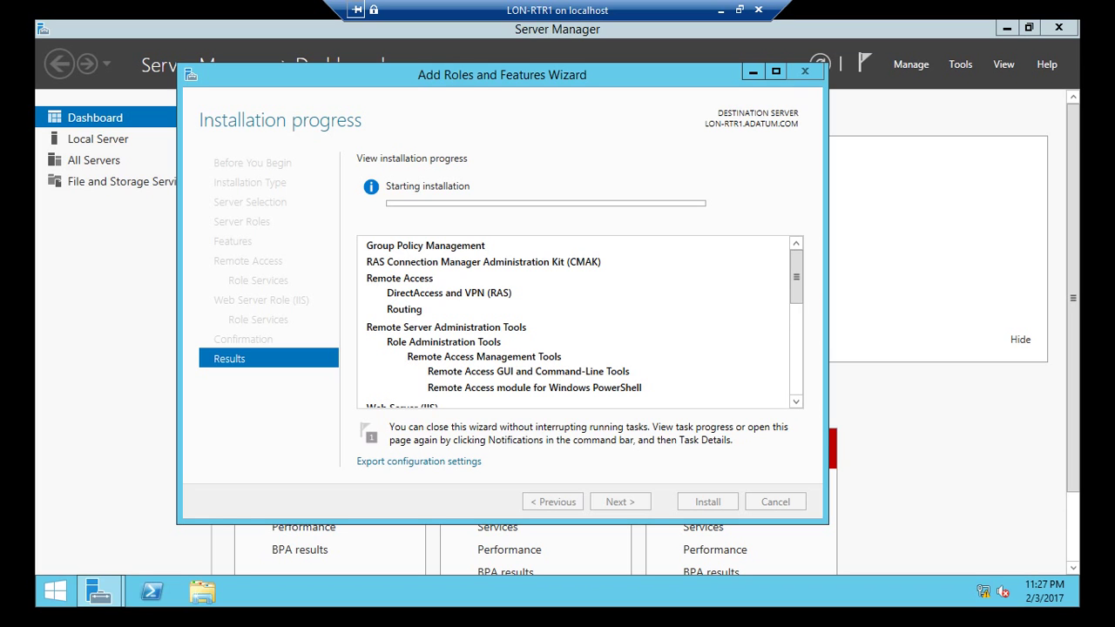
click(740, 9)
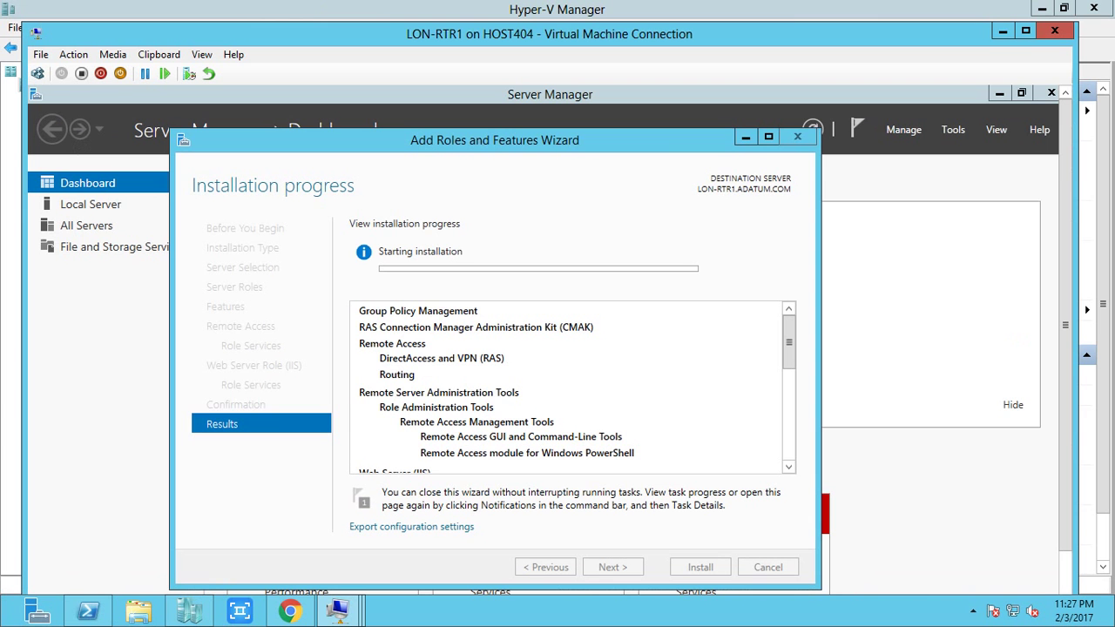
click(973, 611)
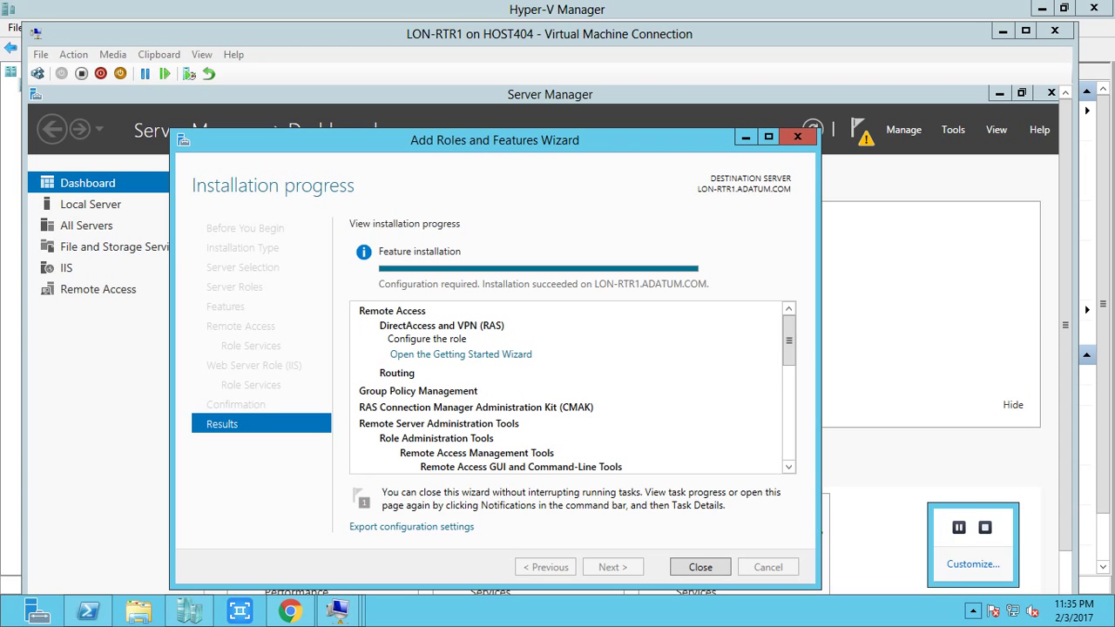
click(959, 527)
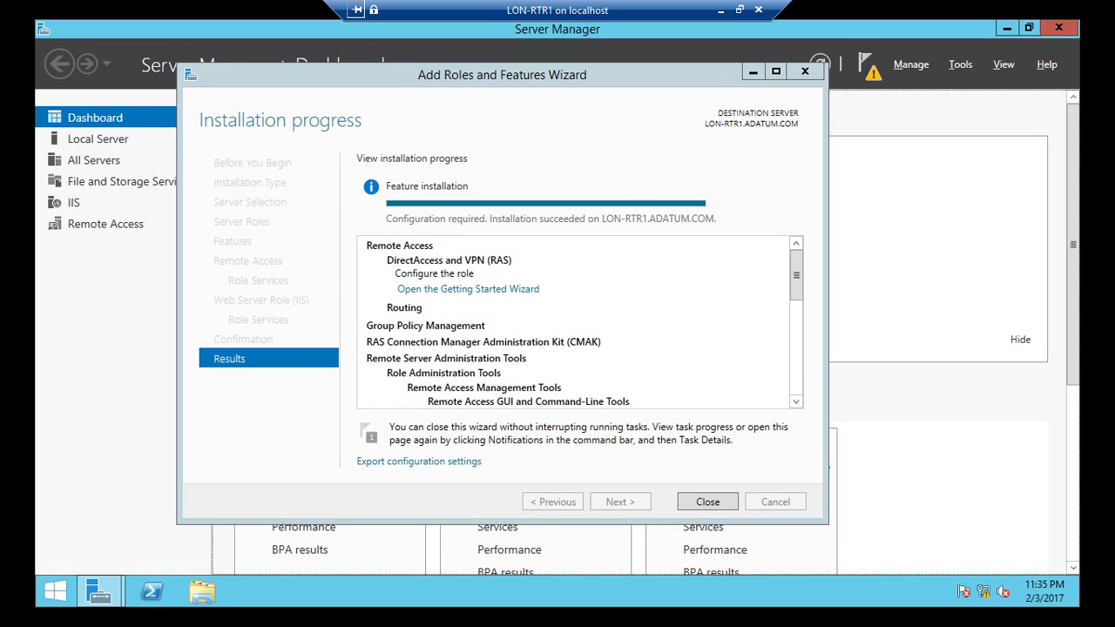
Step: Launch the Routing and Remote Access console, maximized with a wider server tree
key(Return)
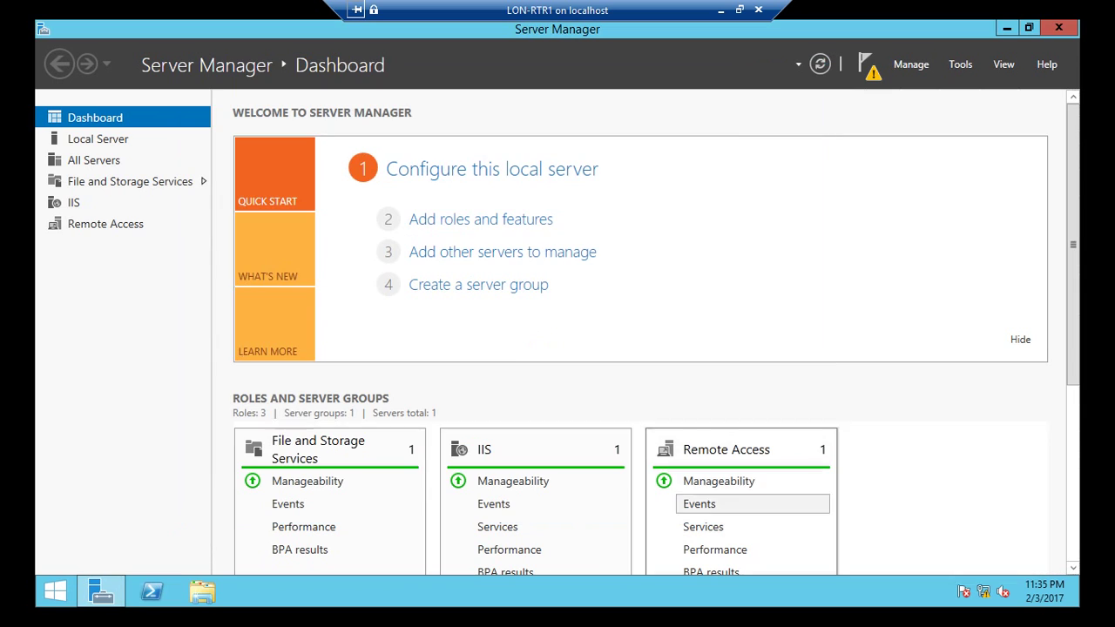
click(961, 65)
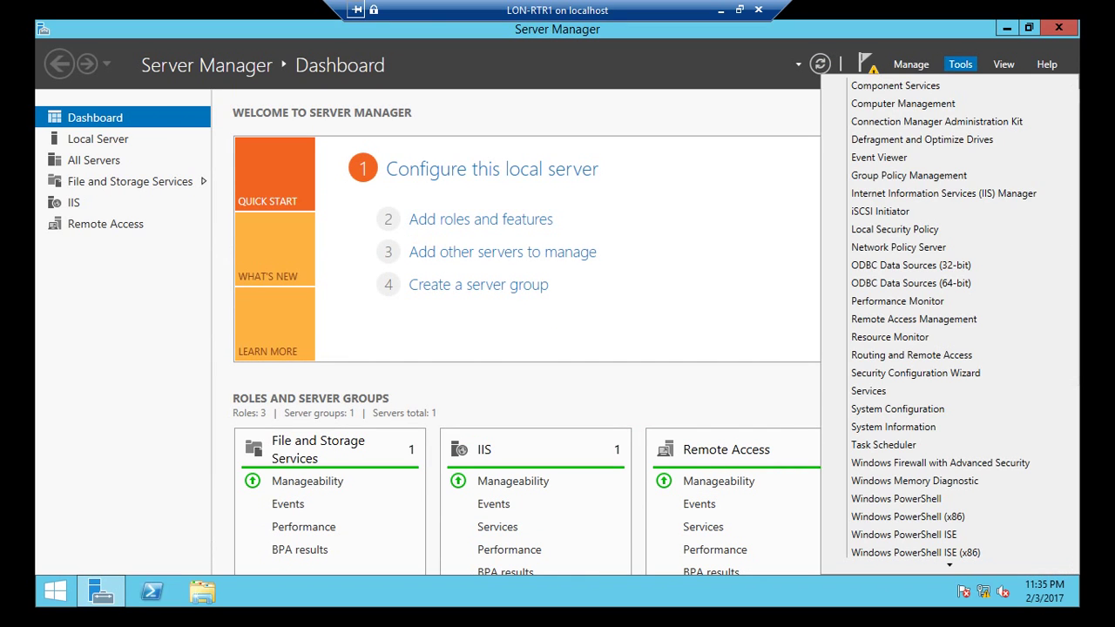
key(Down)
key(Down)
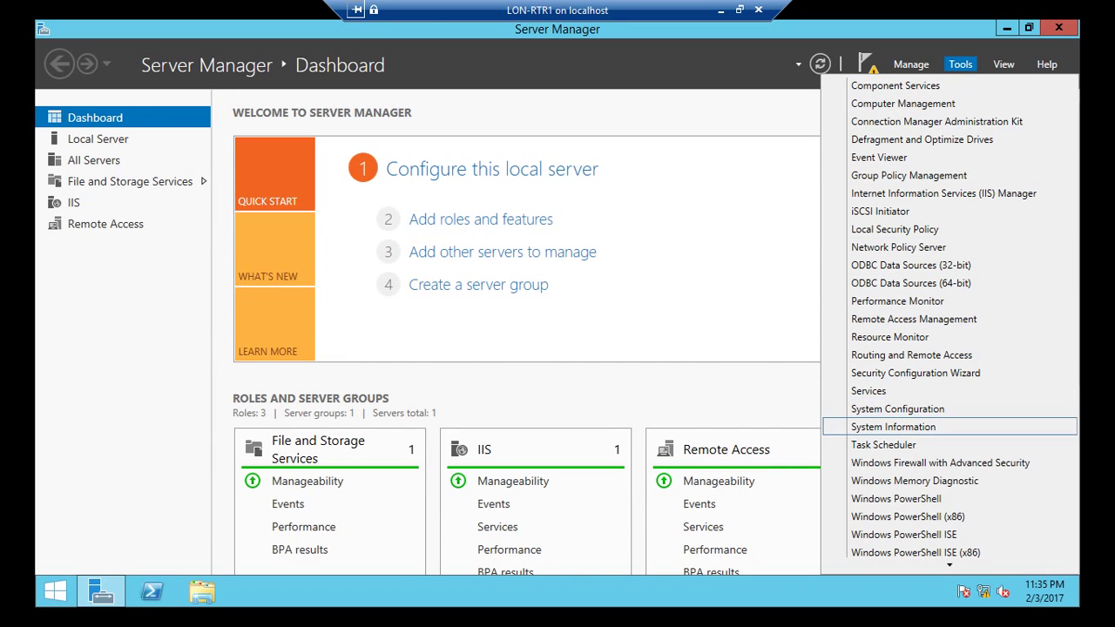
key(Up)
key(Up)
key(Up)
key(Up)
key(Return)
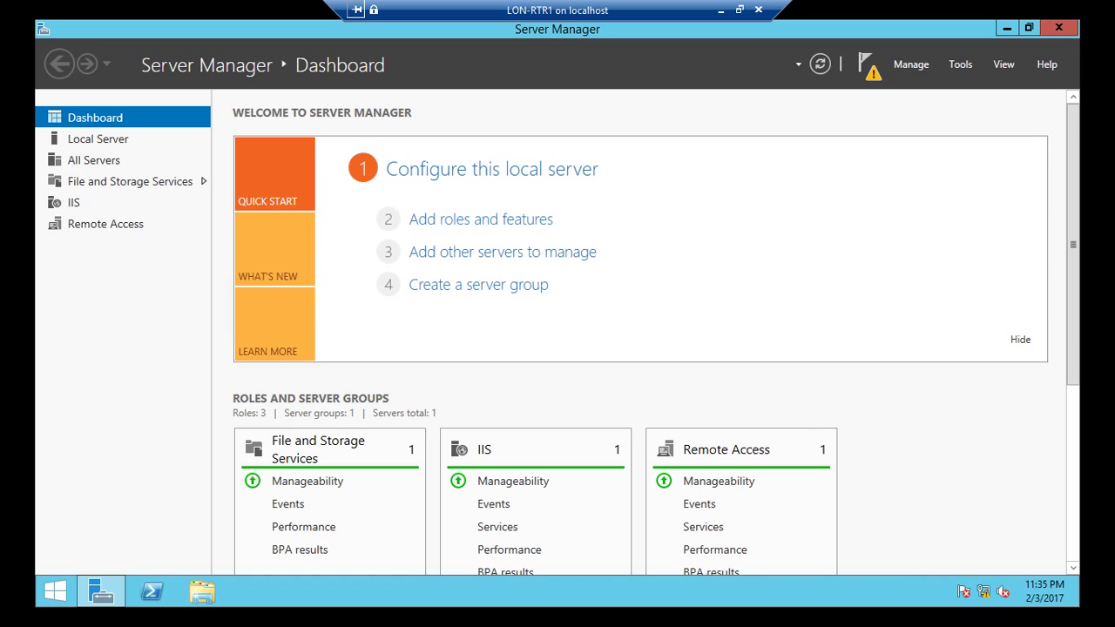
click(1007, 28)
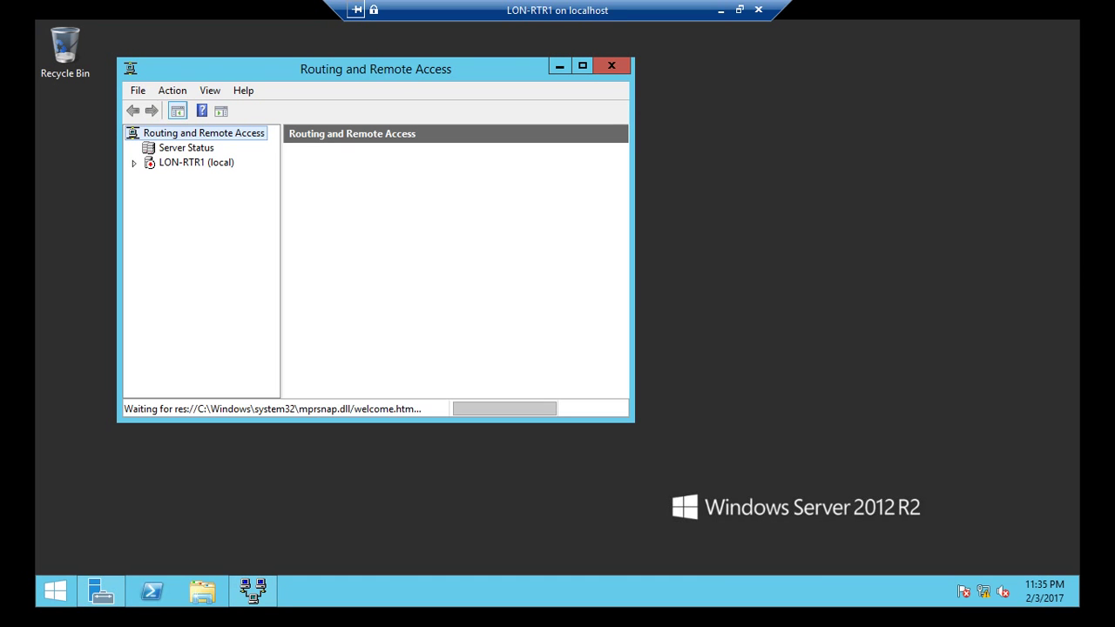
click(582, 65)
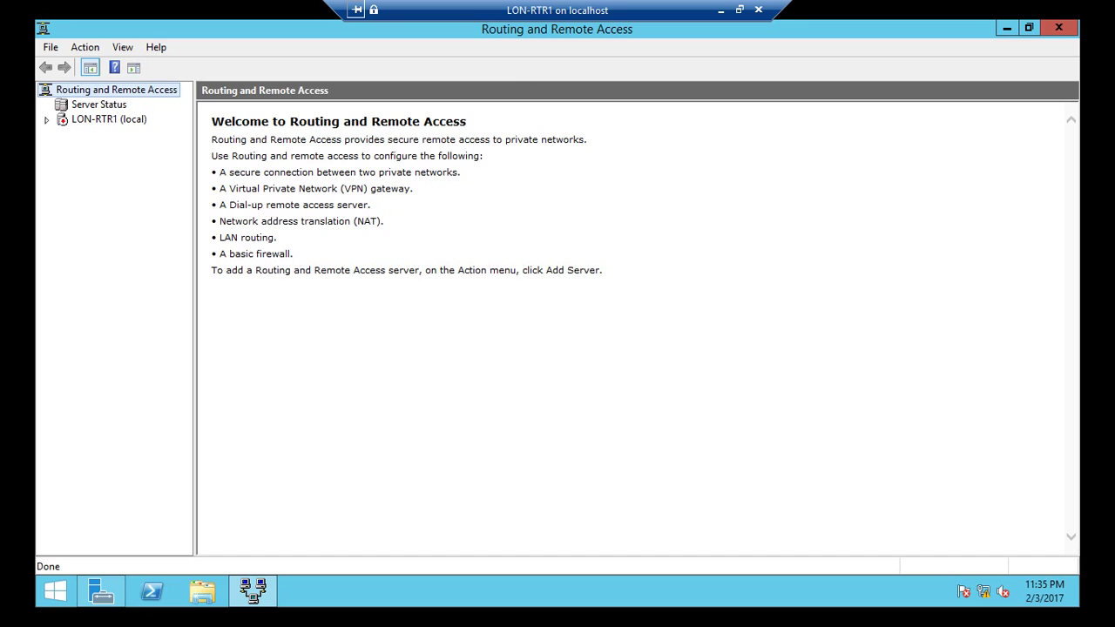
drag(194, 314, 302, 313)
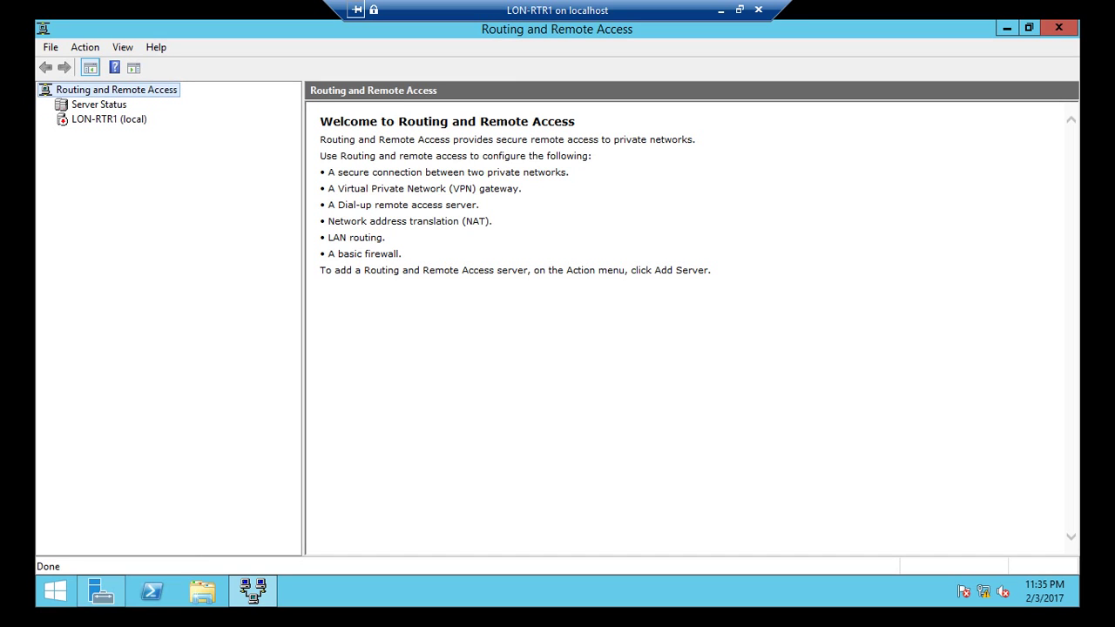
Step: Begin Configure and Enable Routing and Remote Access for LON-RTR1 past the welcome page
right_click(101, 119)
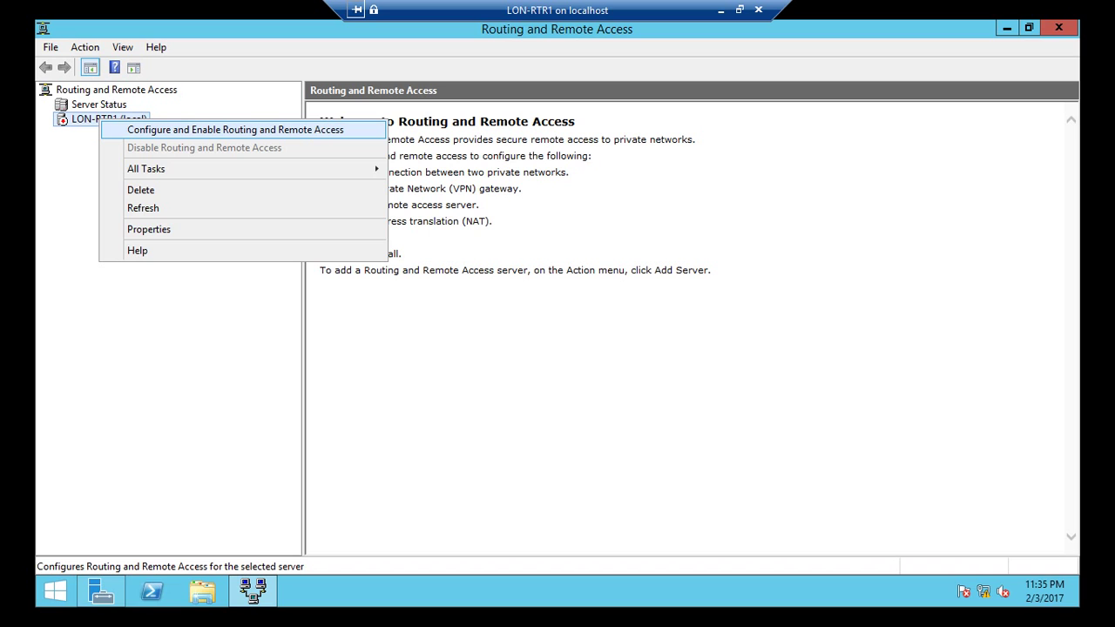
key(Return)
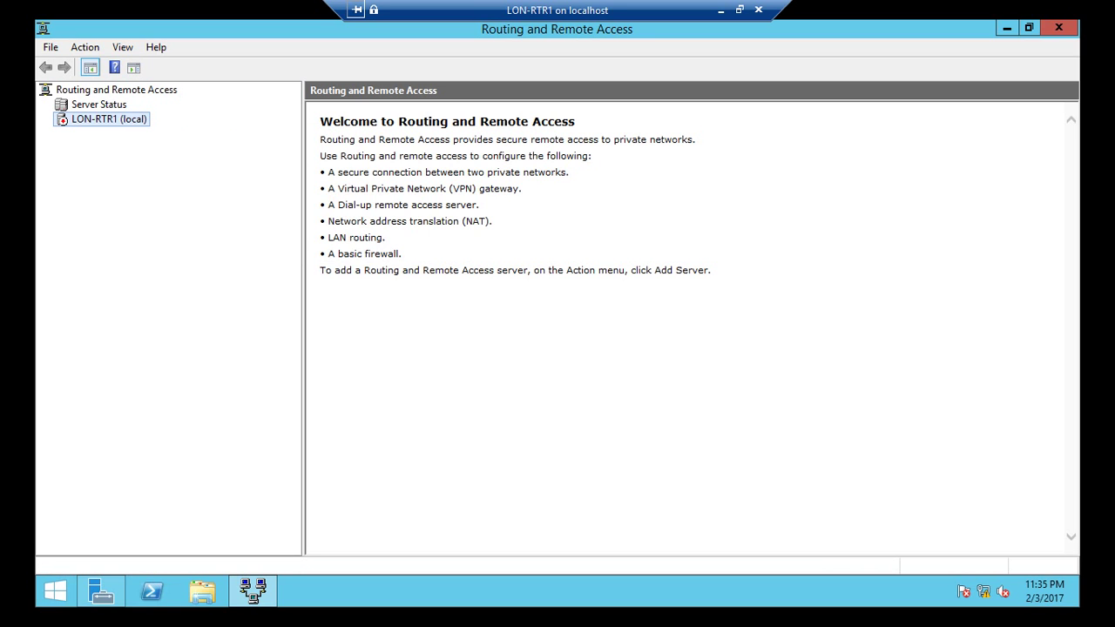
key(Return)
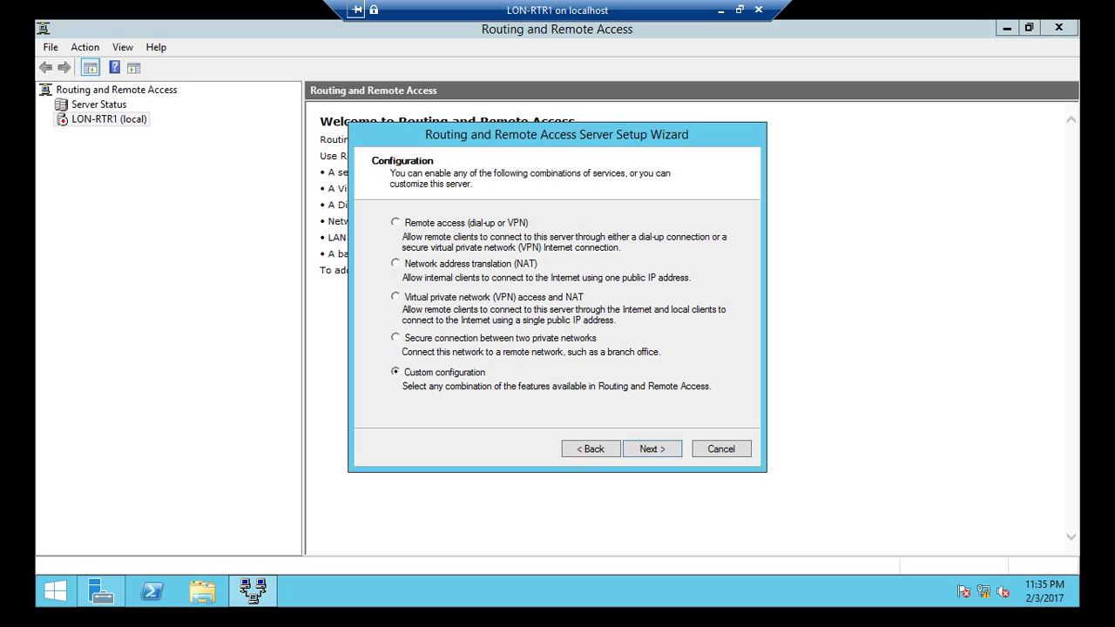
Step: Choose LAN routing in the custom configuration, finish setup, and start the service
key(Return)
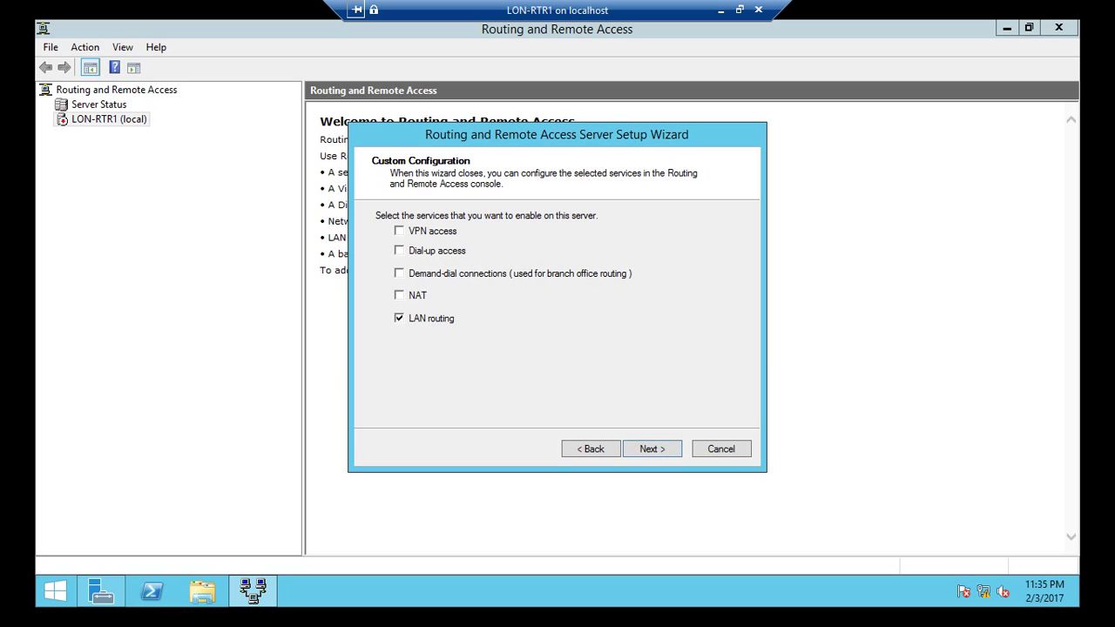
key(Return)
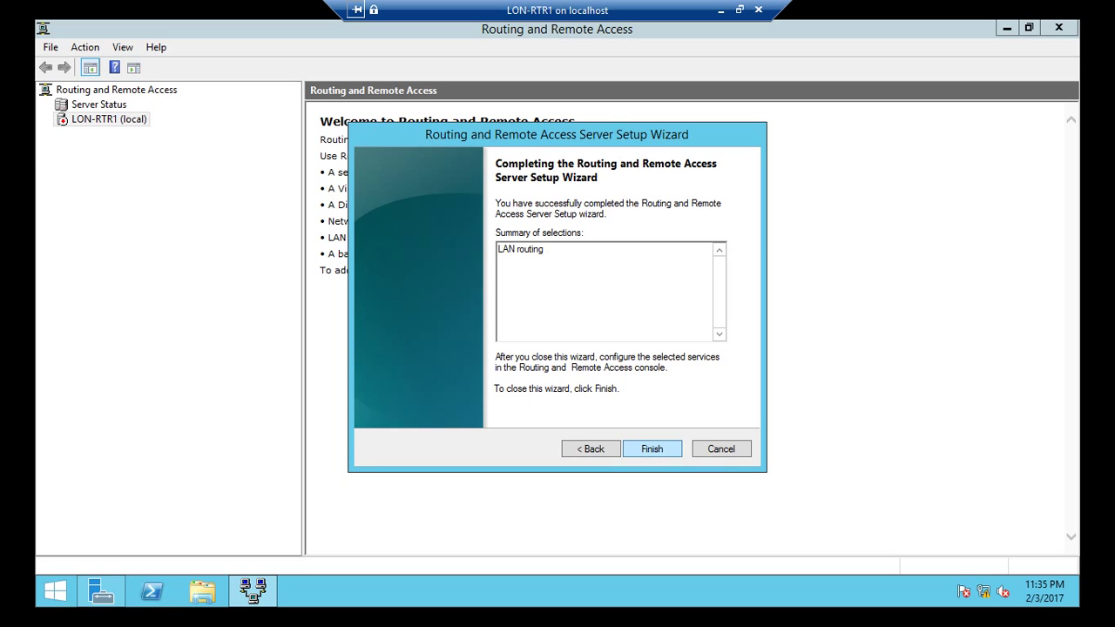
key(Return)
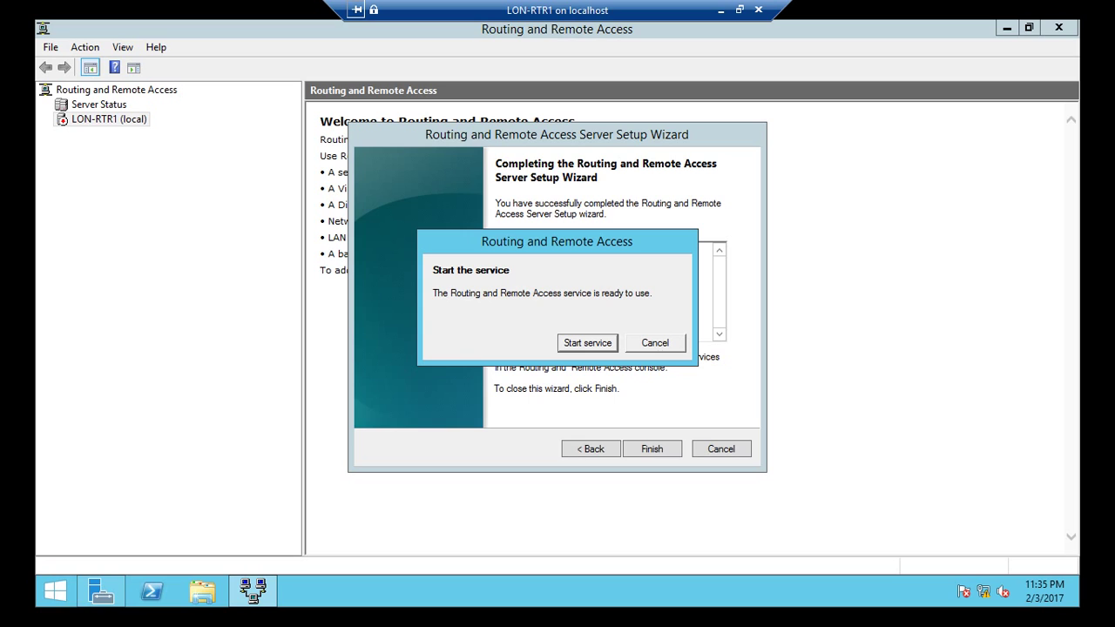
key(Return)
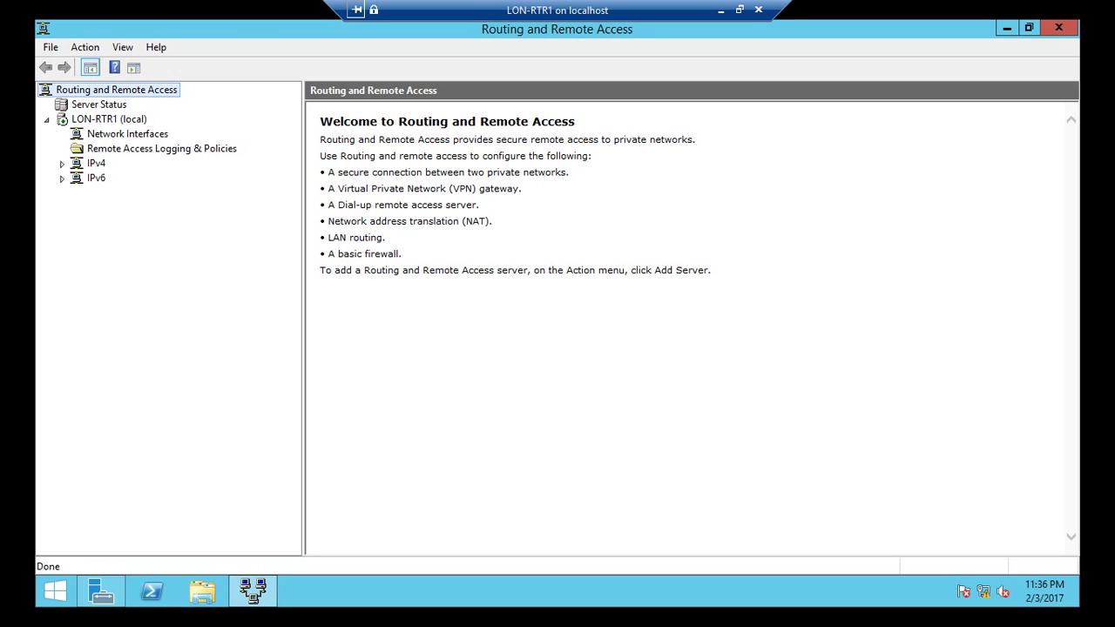
Step: Add an IPv4 static route to 10.0.0.0, mask 255.255.255.255, via gateway 10.10.0.1
click(62, 163)
click(130, 192)
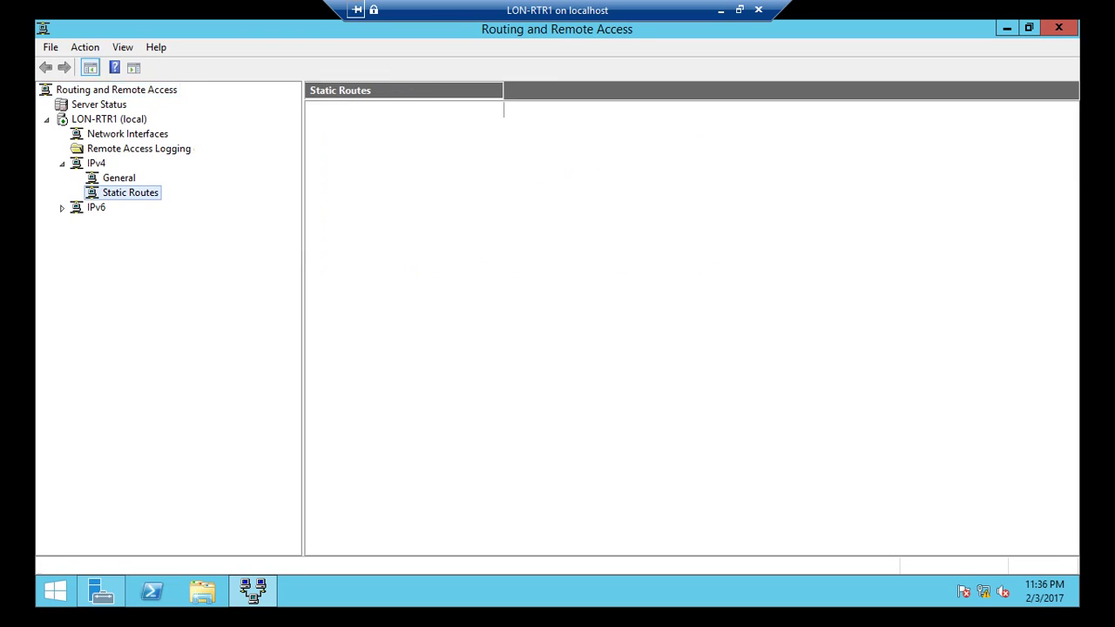
right_click(124, 195)
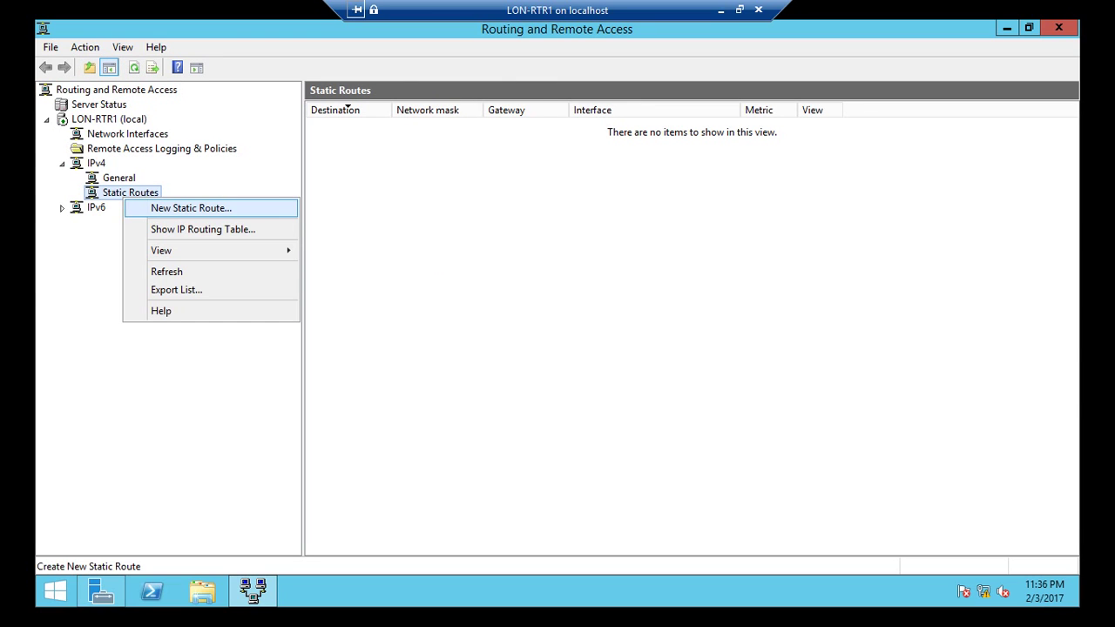
key(Return)
key(Tab)
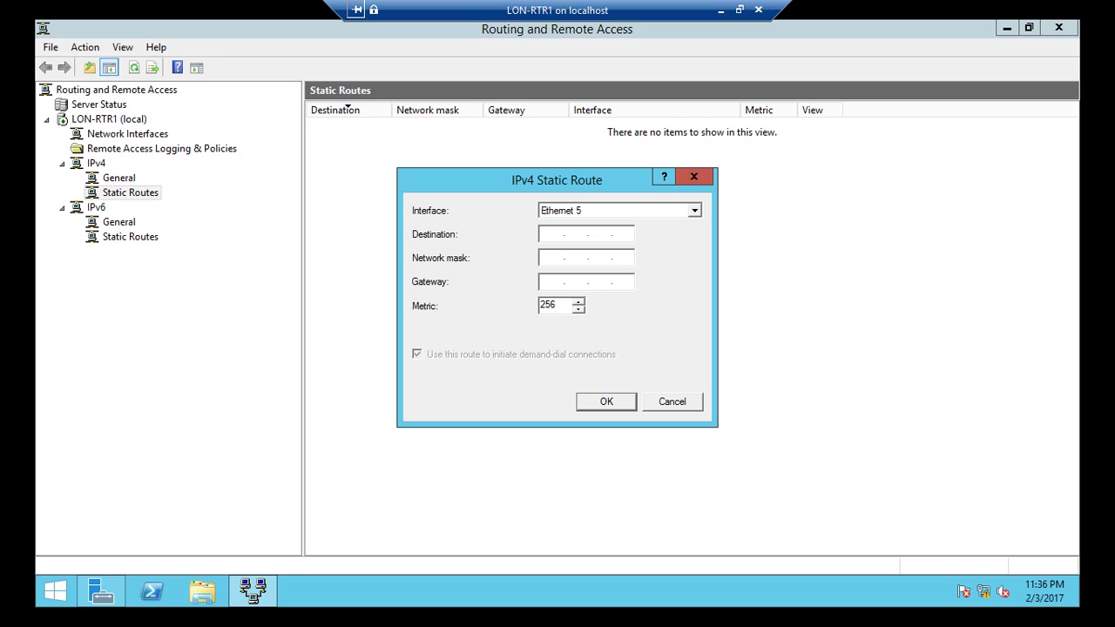
text(10.0.0.0)
text(255.255.255.25)
text(525525)
text(55.255.255)
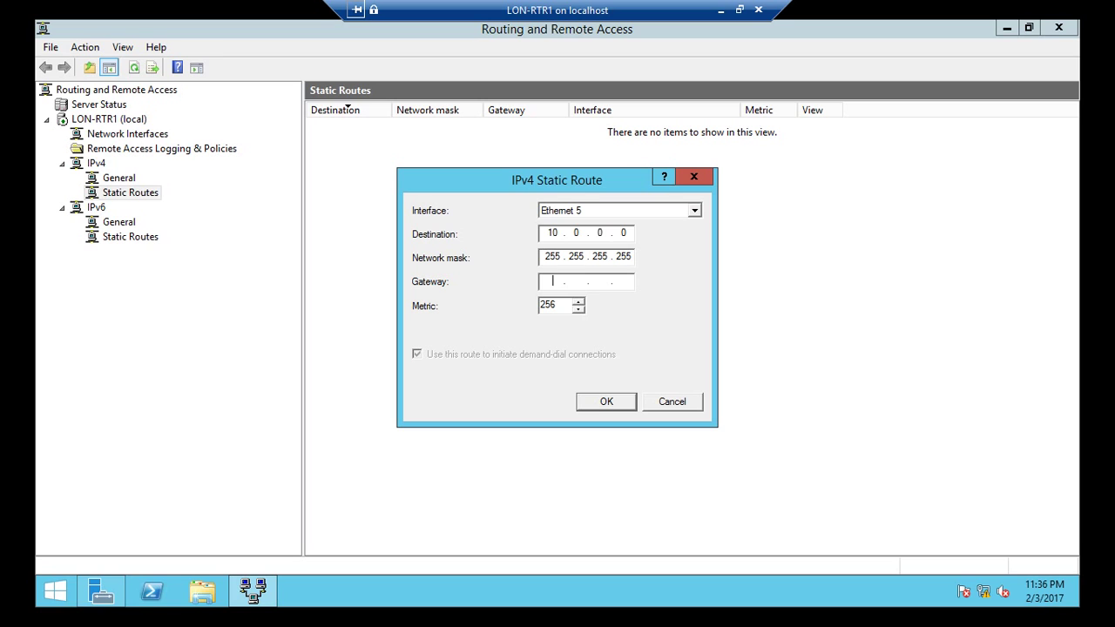
text(10.10.0.1)
key(Return)
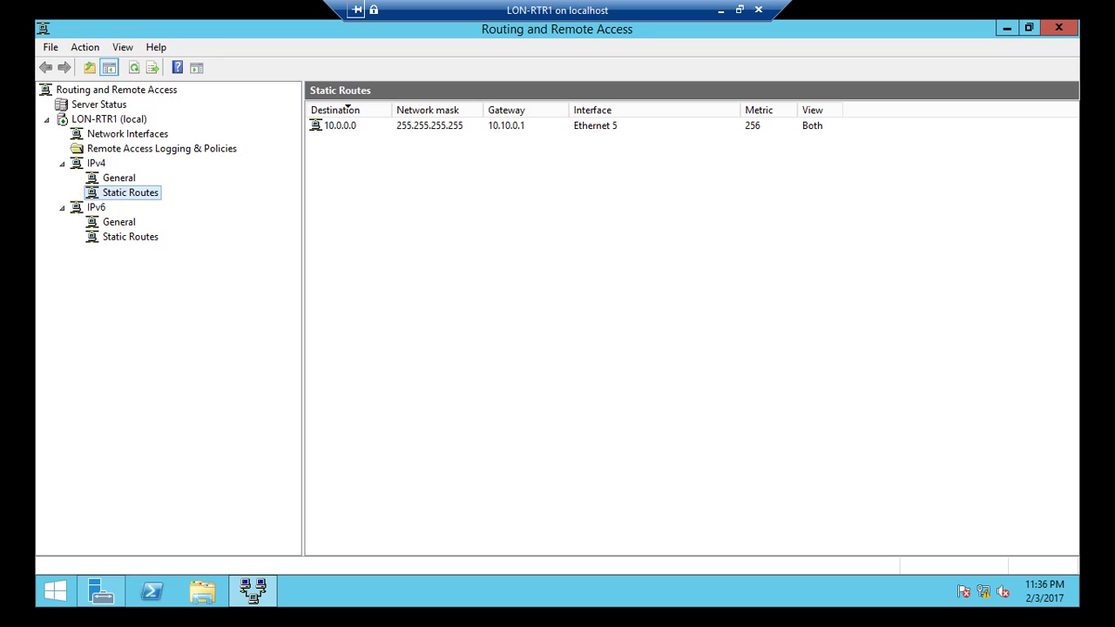
Step: Add a second static route to 172.16.0.0, mask 255.255.255.255, via gateway 10.10.0.1
right_click(129, 194)
click(175, 205)
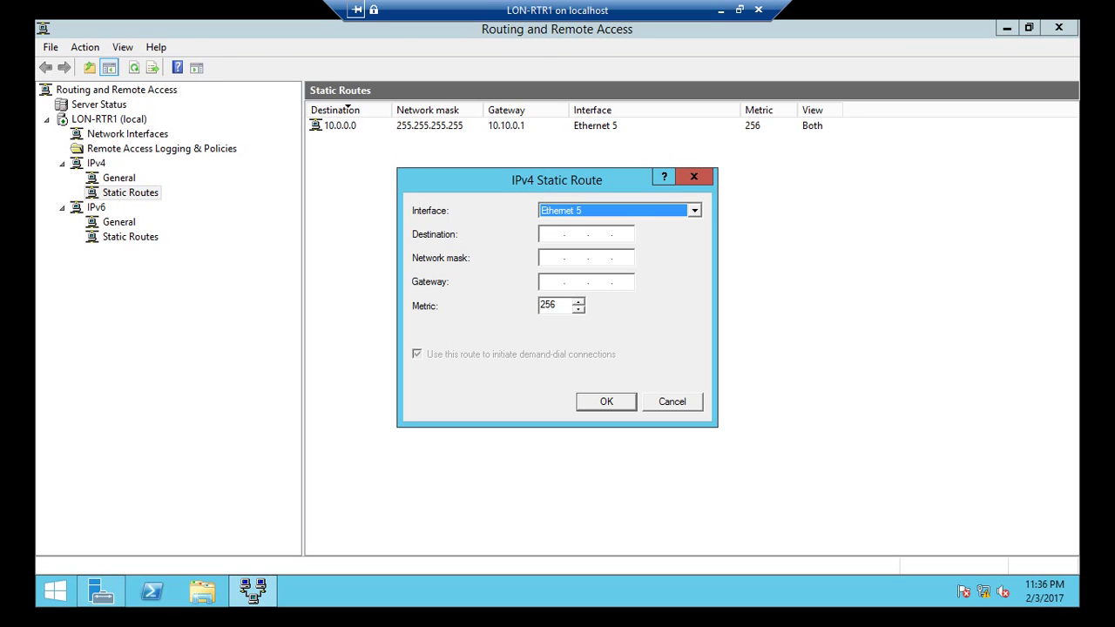
click(552, 234)
text(172.16.0.)
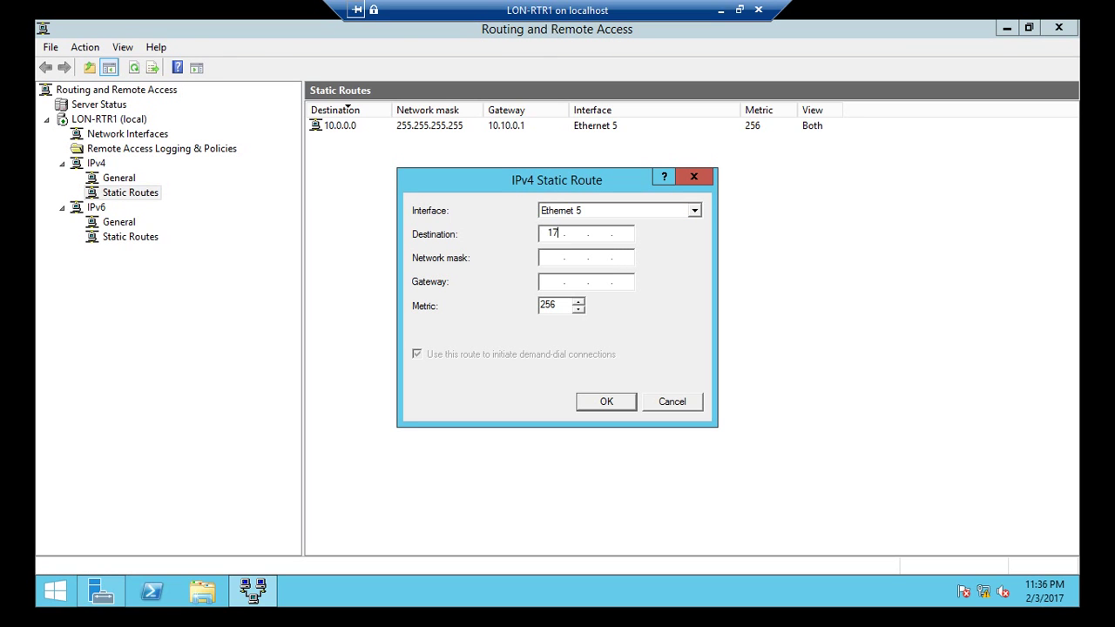
text(0)
click(546, 257)
text(255.255.255.255)
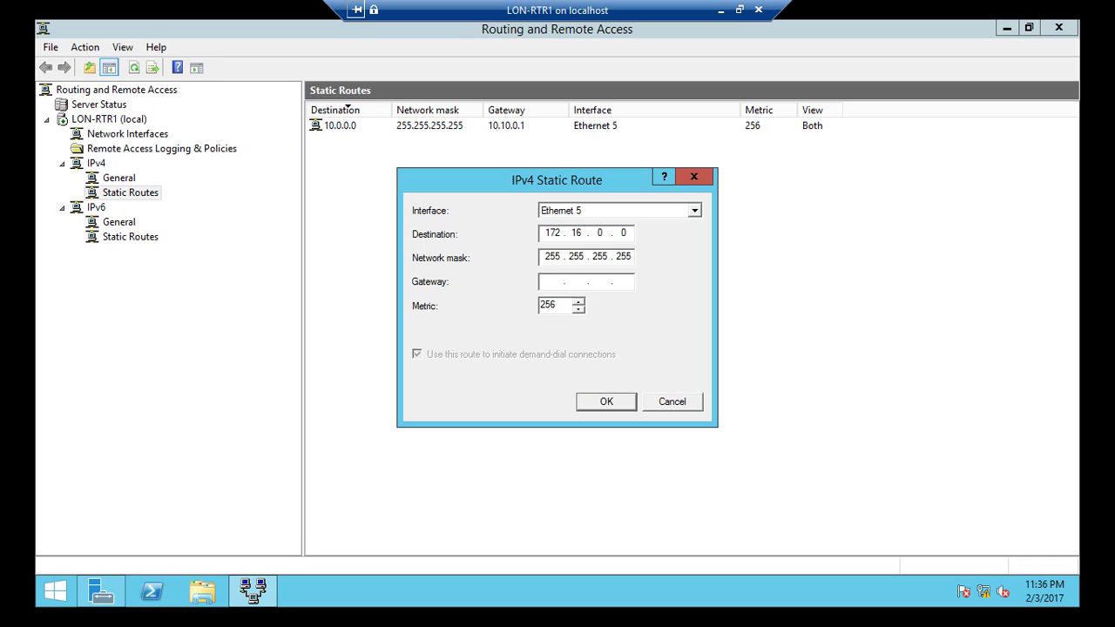
click(545, 281)
text(10.10.0.1)
key(Return)
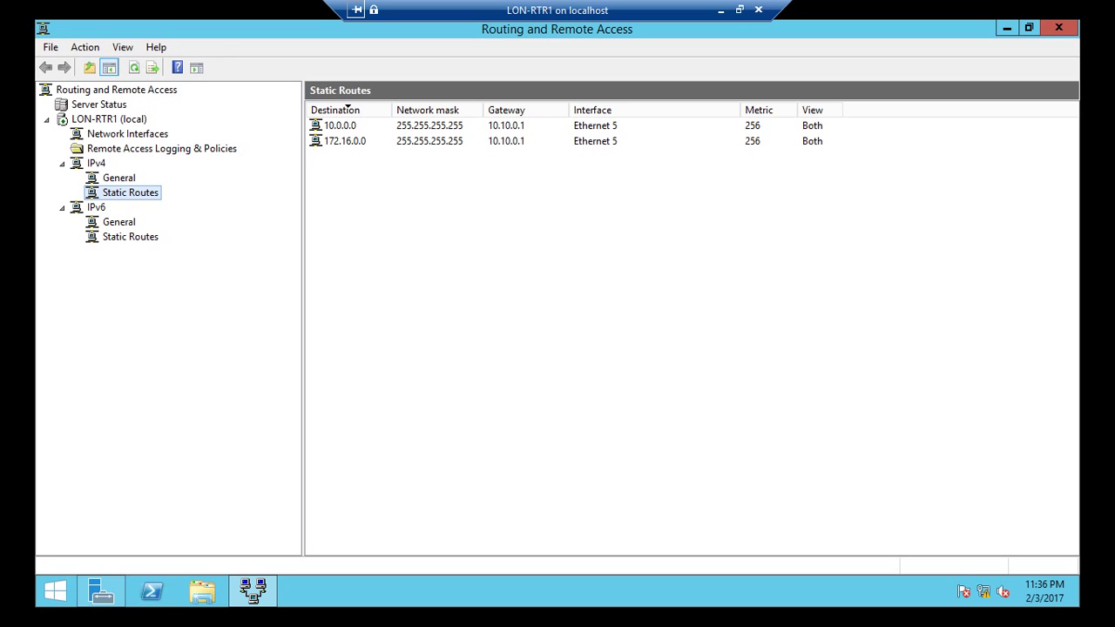
right_click(131, 191)
Step: Add a static route to 192.168.0.0, mask 255.255.255.255, via gateway 10.10.0.1
click(179, 198)
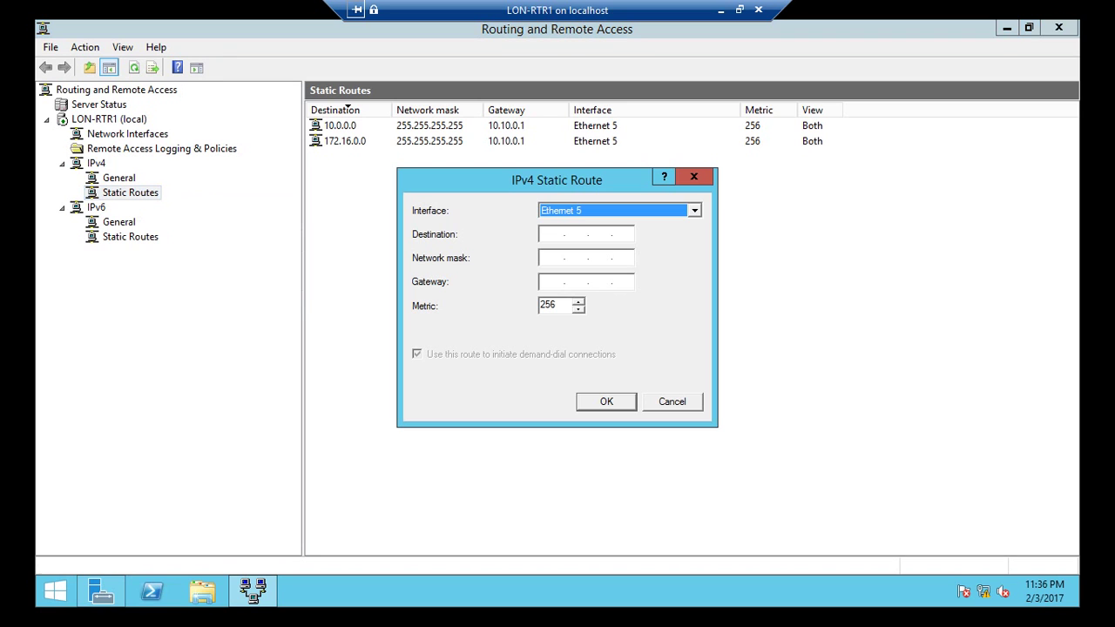
click(553, 233)
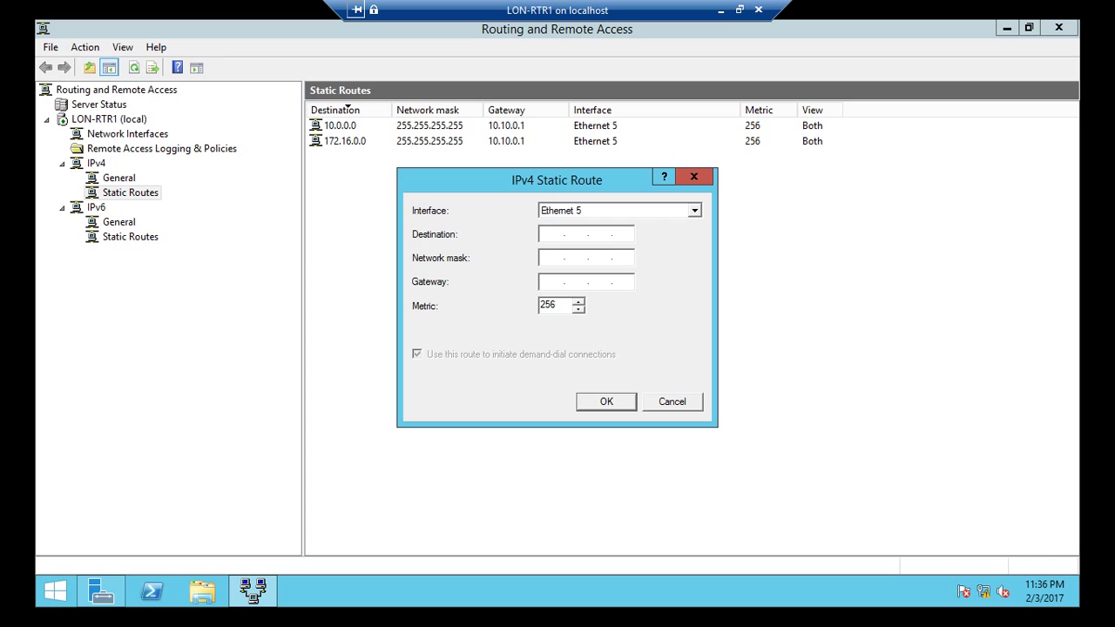
text(192.168.)
text(0.0)
text(255.255.2)
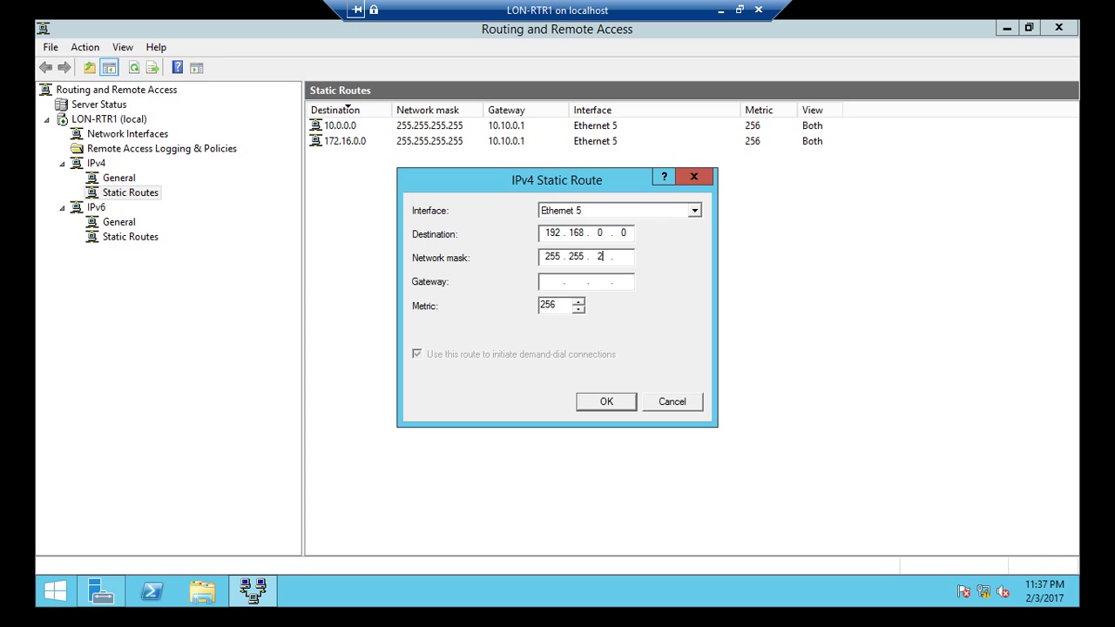
text(55.255)
key(Tab)
text(10.10.0.1)
key(Return)
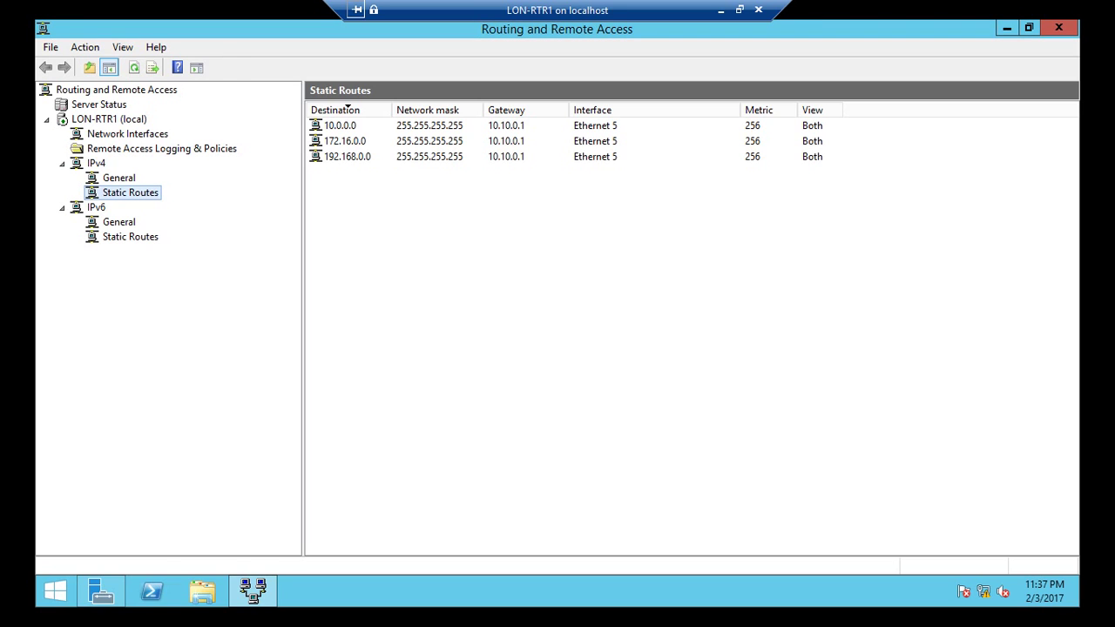
Step: Review the 10.0.0.0 route's Ethernet 5 settings and the three routes, then return to Hyper-V Manager
right_click(514, 127)
click(544, 178)
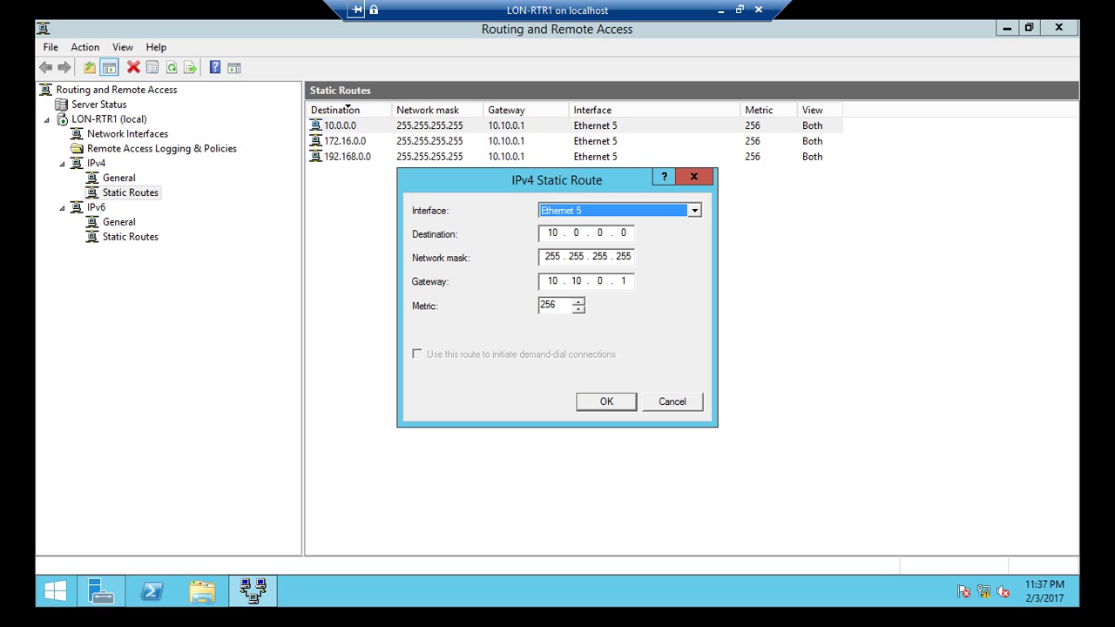
key(alt+Down)
key(Return)
key(Return)
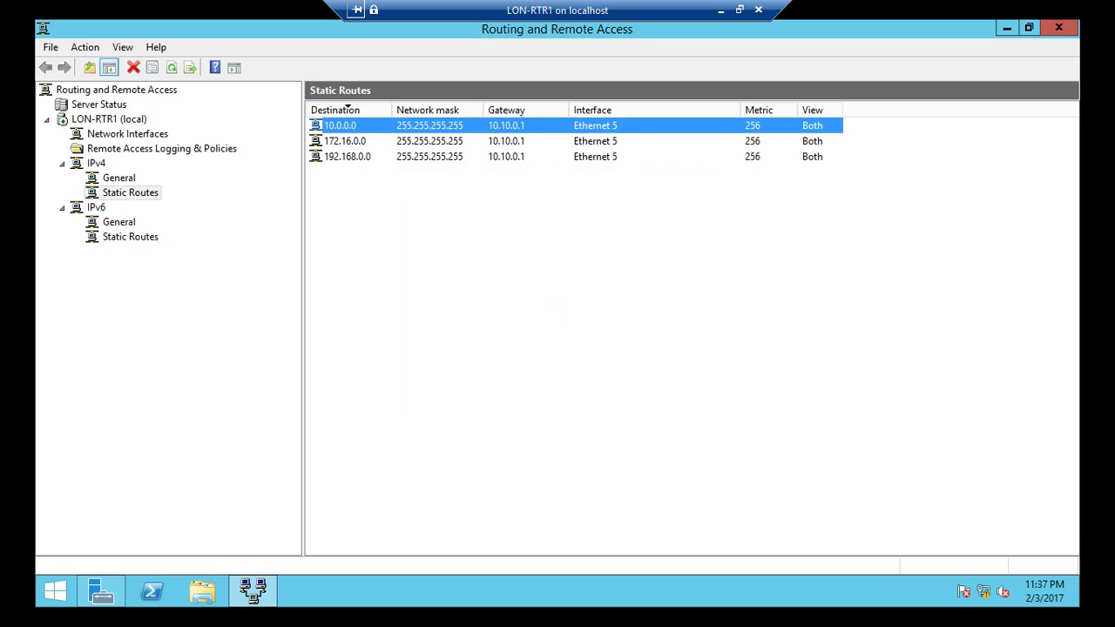
click(556, 310)
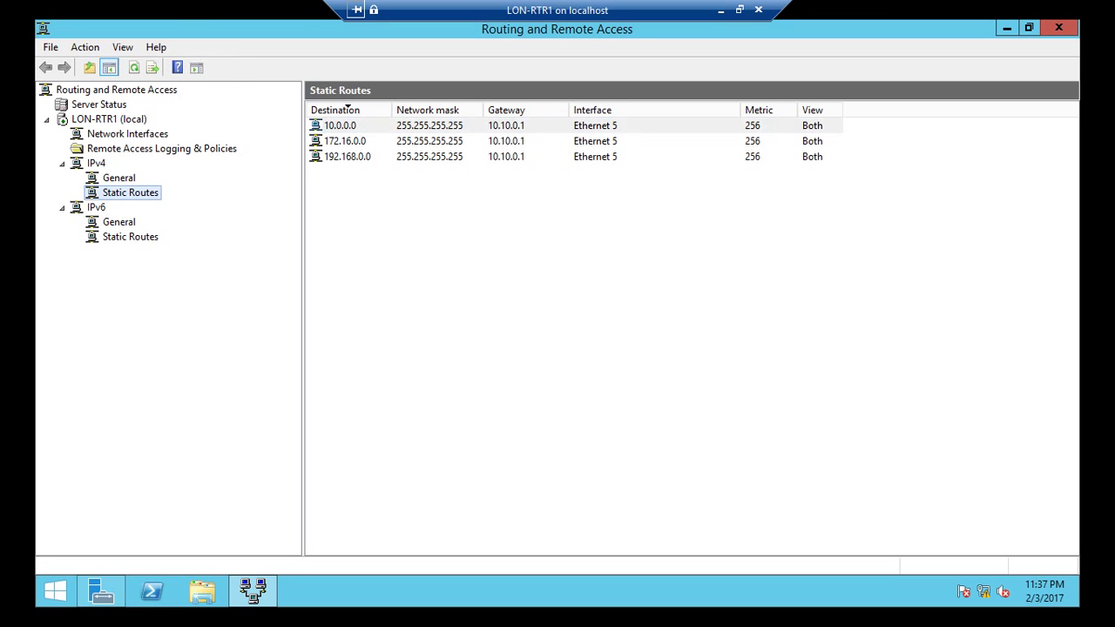
click(349, 140)
click(349, 156)
click(349, 141)
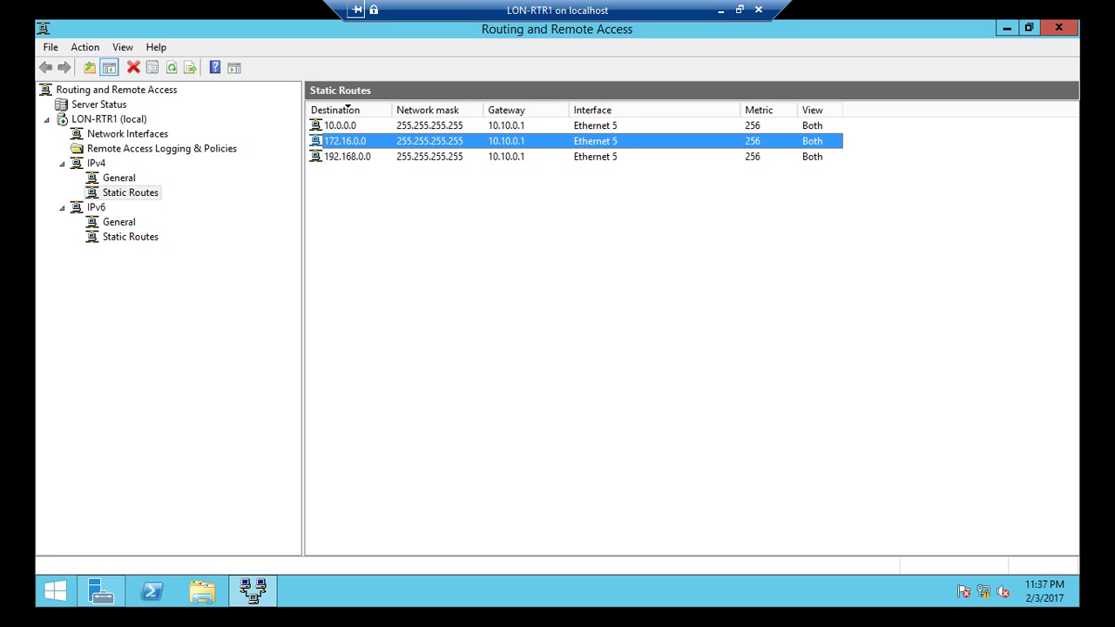
click(348, 126)
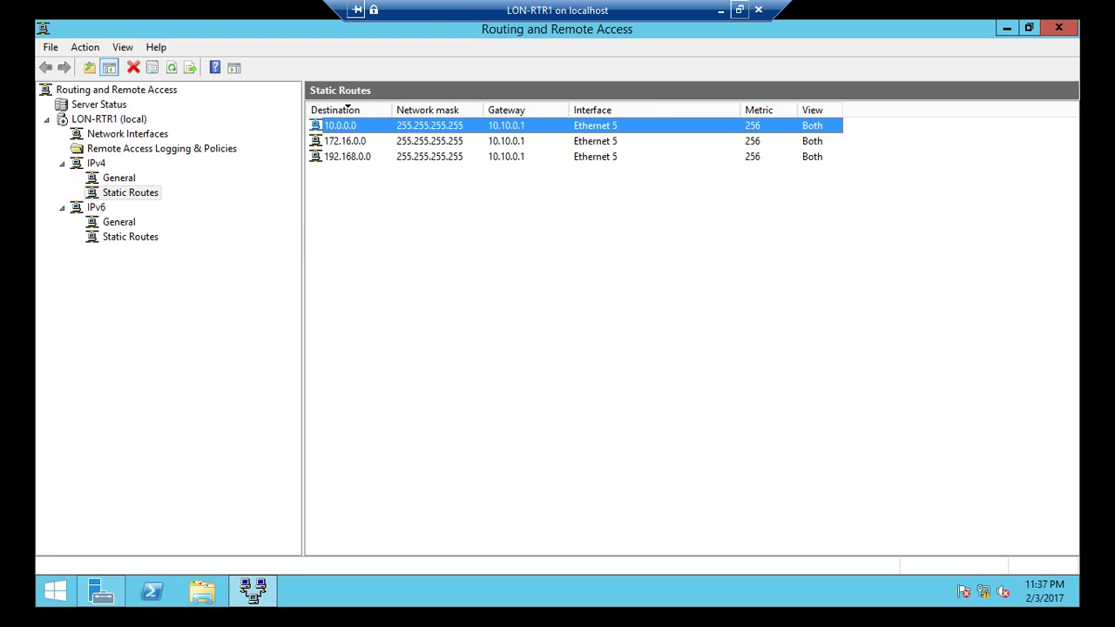
click(721, 9)
Step: Connect to LON-SVR2 full screen and sign in with the administrator password
click(335, 197)
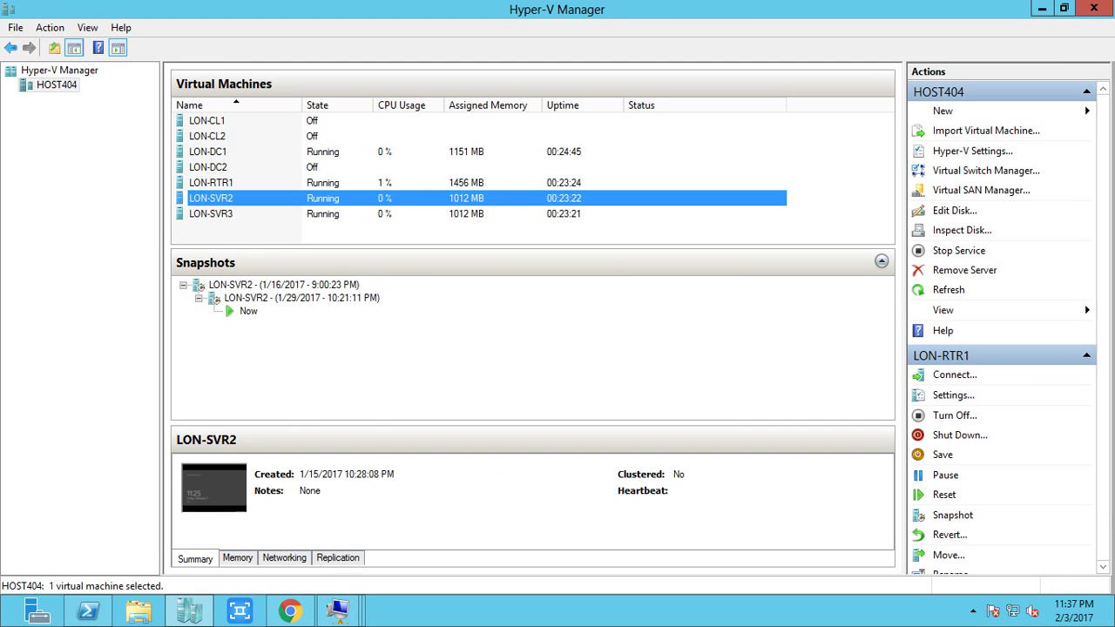
right_click(335, 198)
click(375, 209)
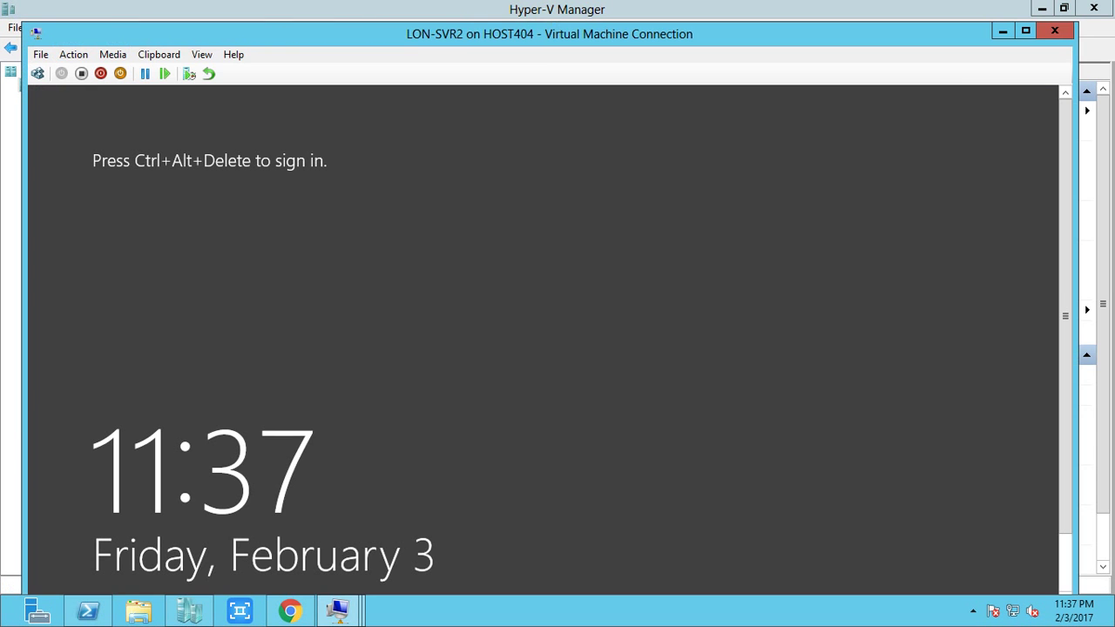
key(ctrl+alt+Break)
key(ctrl+alt+End)
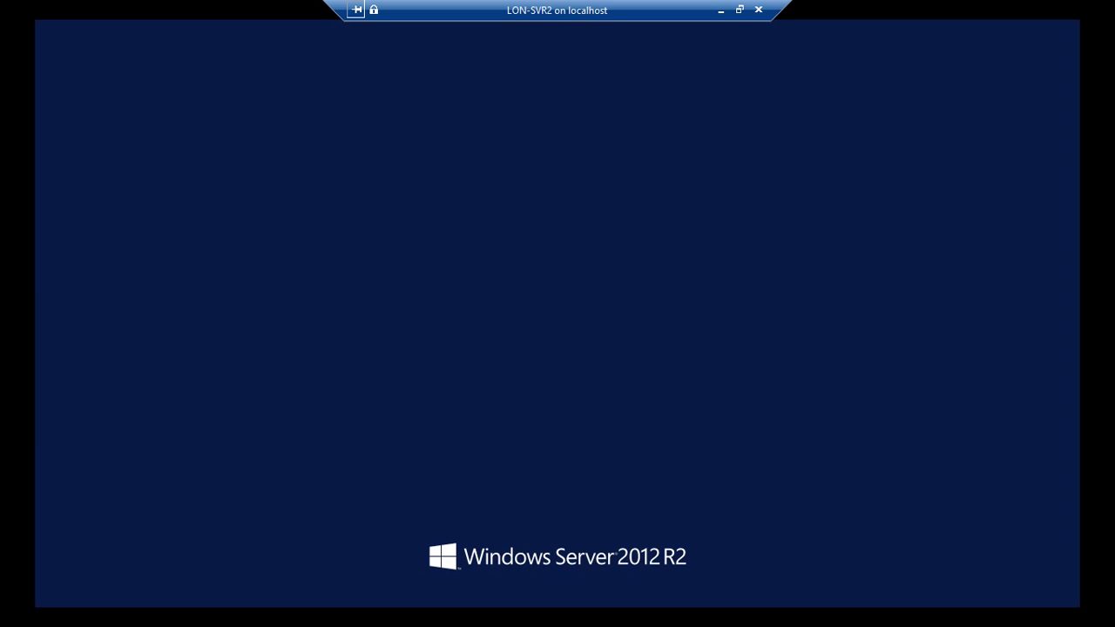
text(Pa)
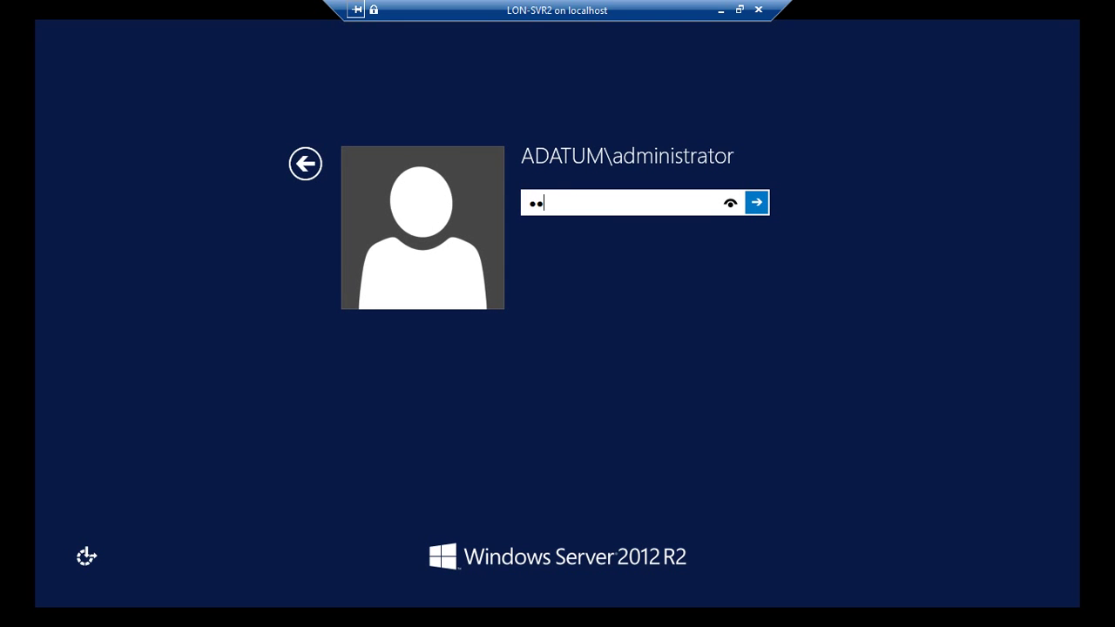
text($$w0rd)
key(Return)
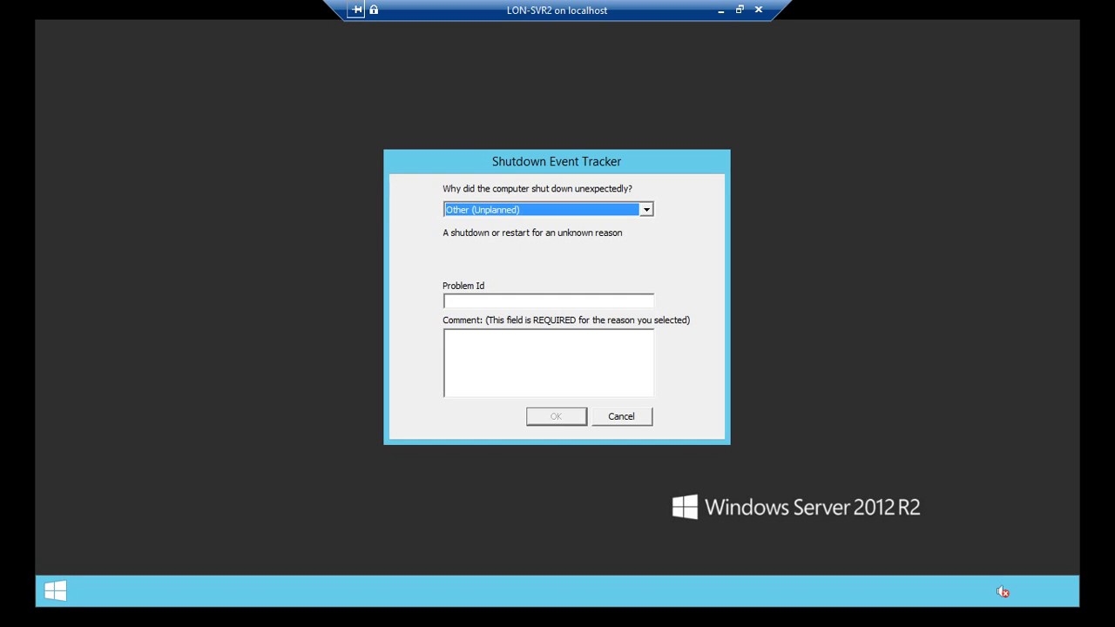
Step: Open the IPv4 properties of the Ethernet 4 adapter via Network and Sharing Center
key(Escape)
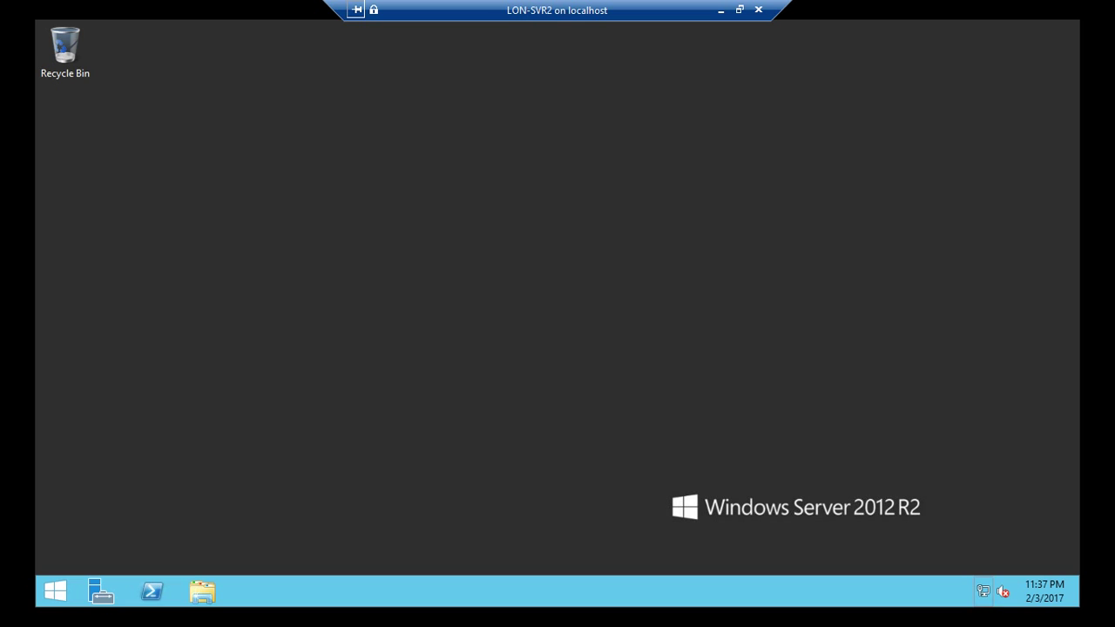
right_click(983, 592)
click(937, 580)
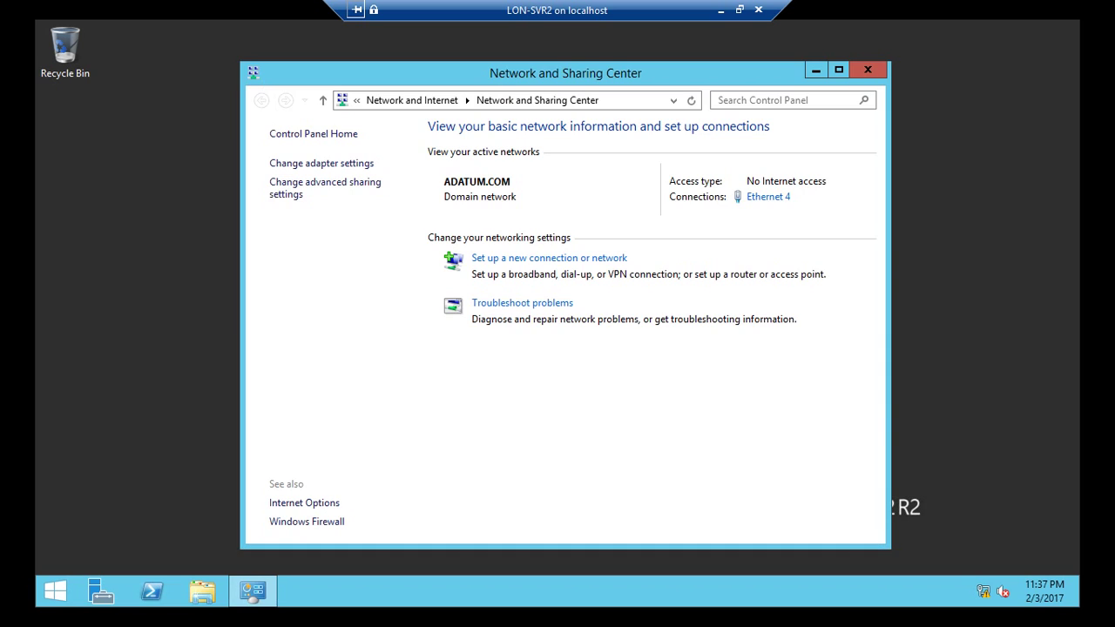
click(768, 196)
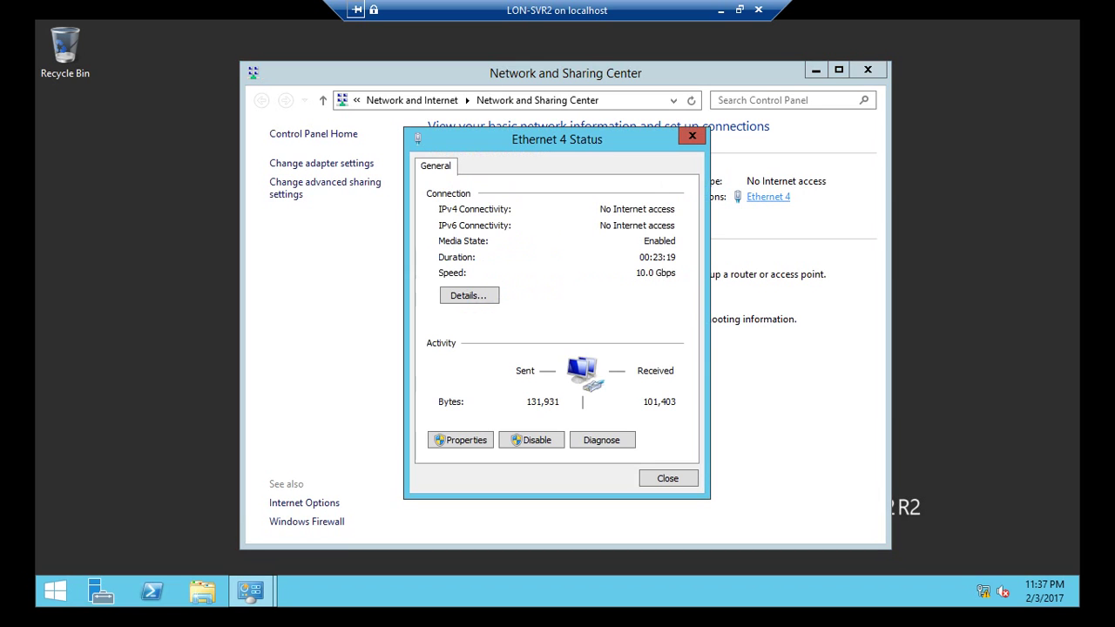
click(460, 440)
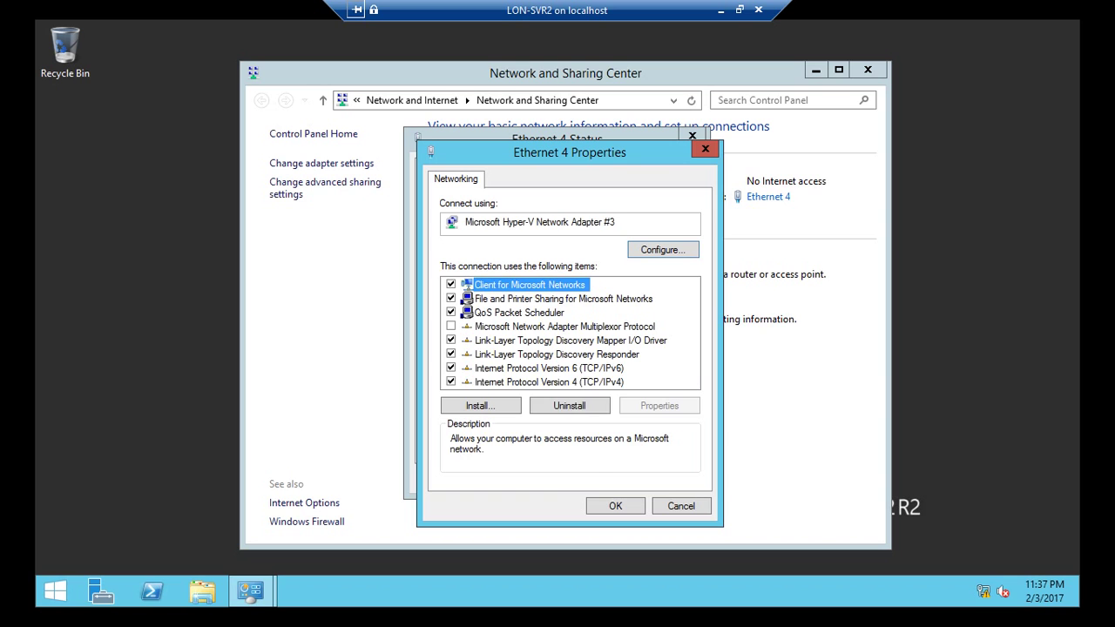
click(549, 382)
click(660, 405)
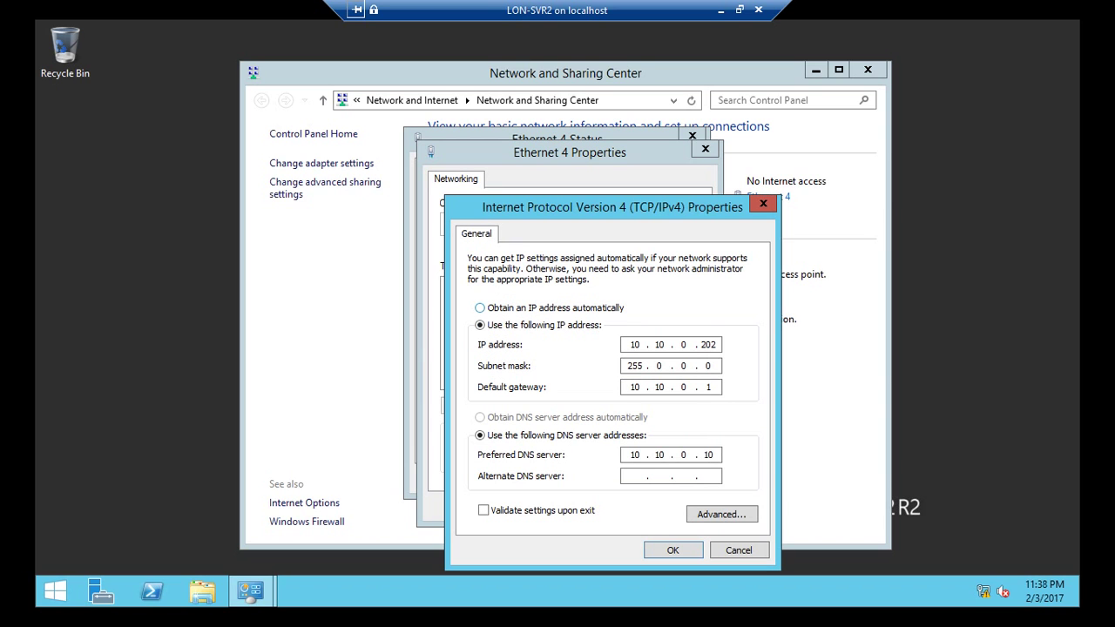
Step: Set IP 172.16.0.10, mask 255.255.0.0, gateway 10.10.0.1, accepting the subnet warning
click(480, 308)
click(480, 325)
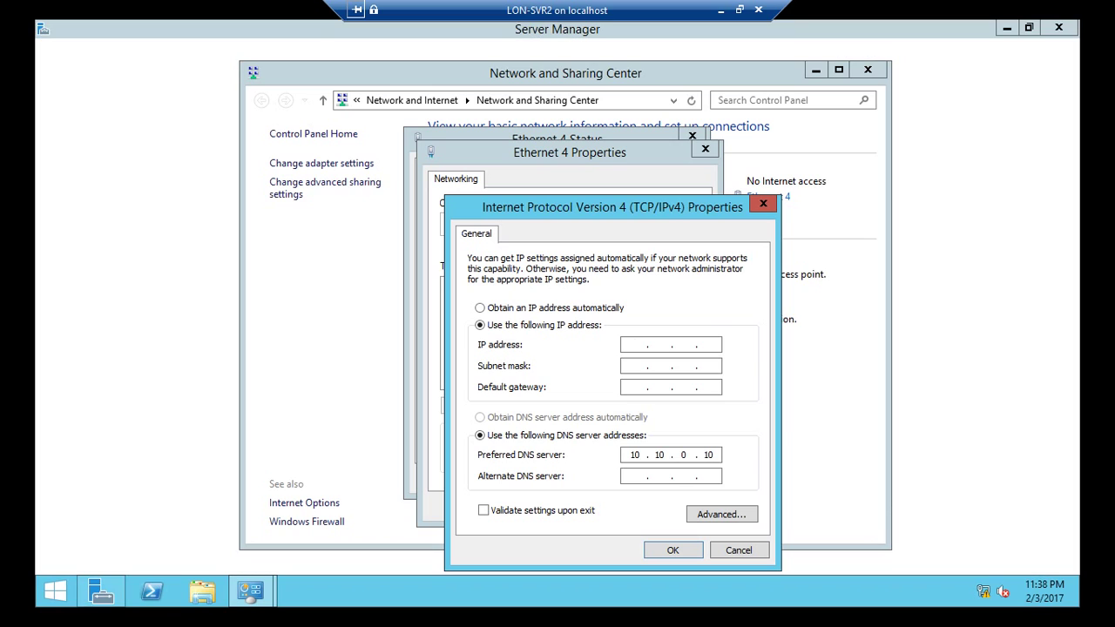
text(172 . )
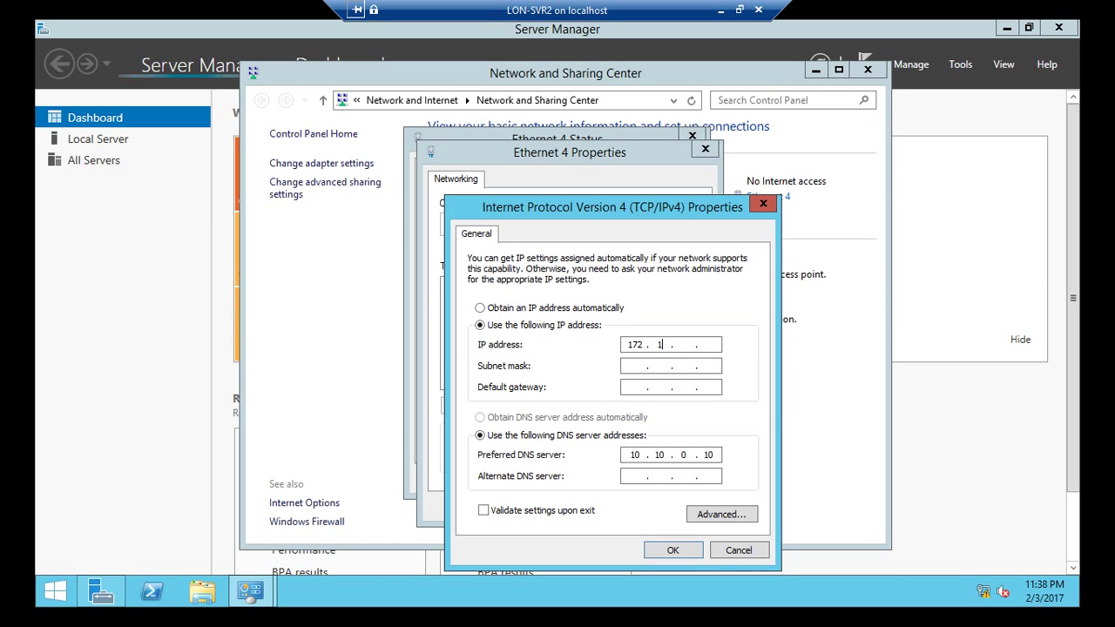
text(16 . 0 . 10)
key(Tab)
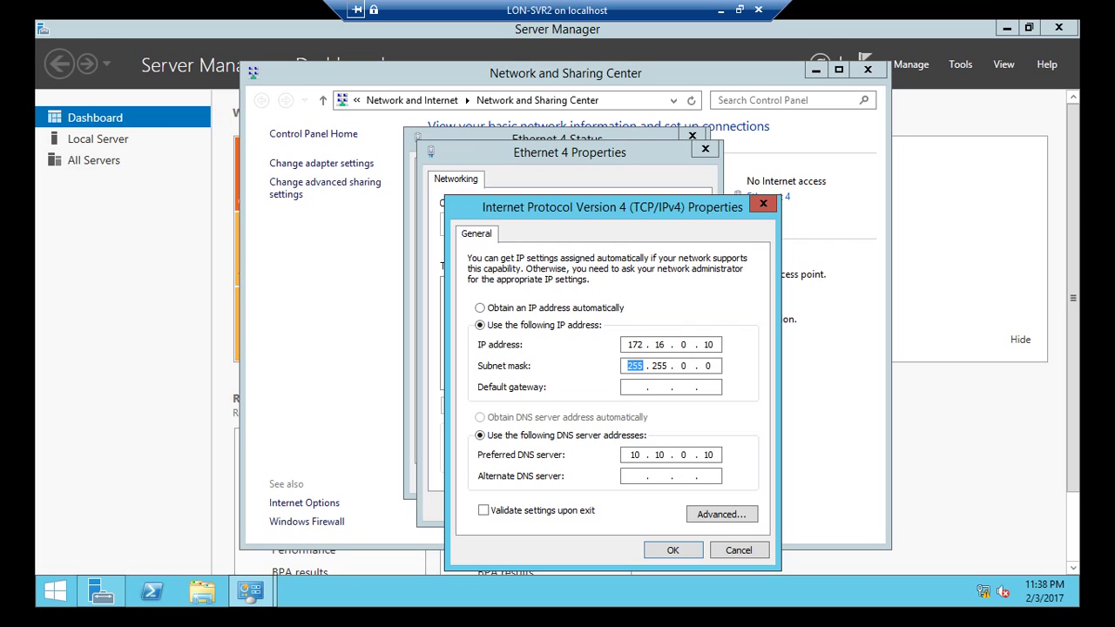
key(Tab)
text(10 . 10 . 0 . 1)
key(Return)
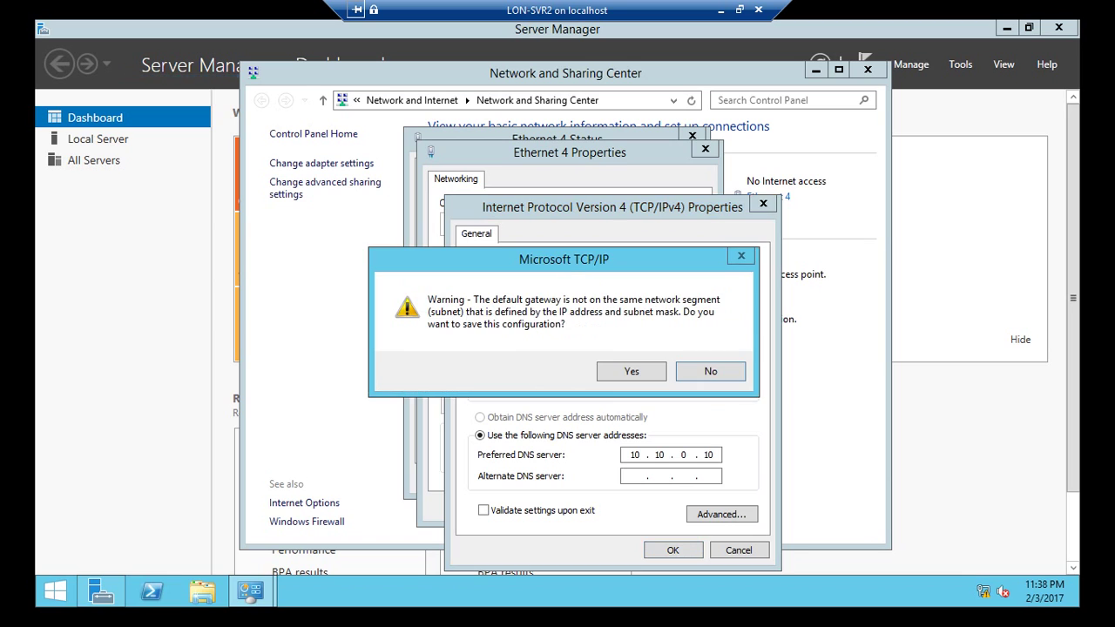
key(Return)
key(Return)
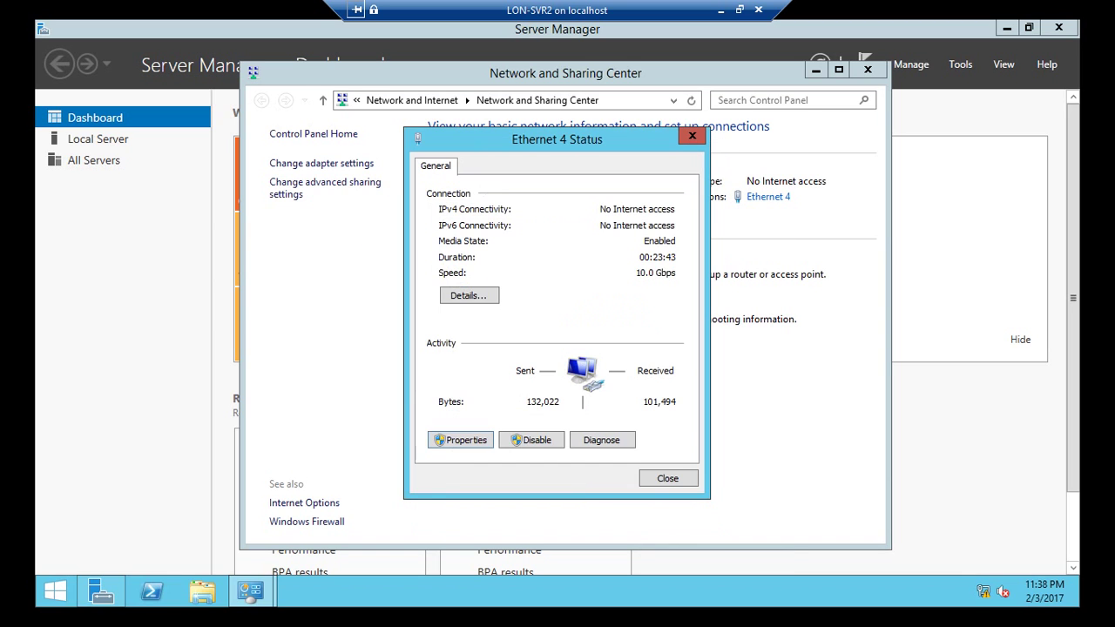
key(Return)
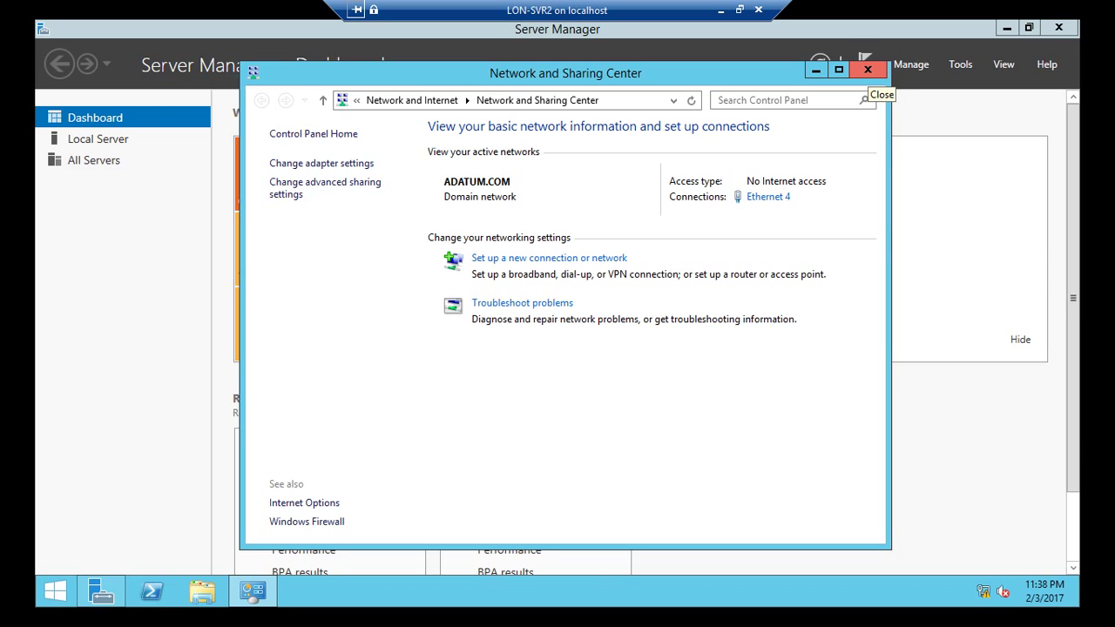
Step: Open a command prompt and run ping 10.10.0.10 and ipconfig
click(868, 69)
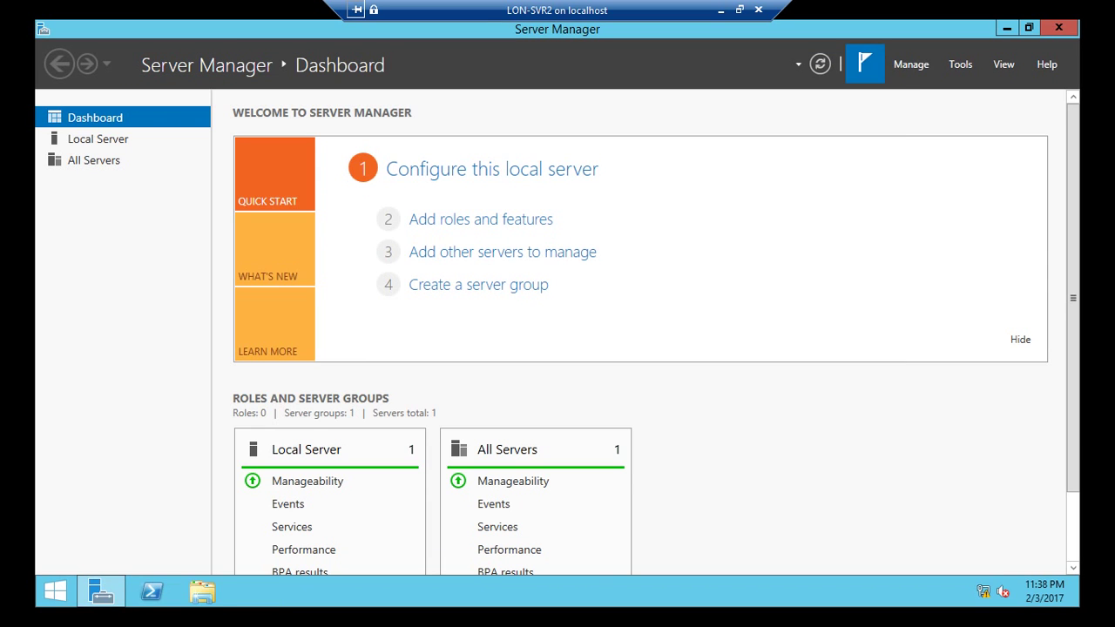
key(super+r)
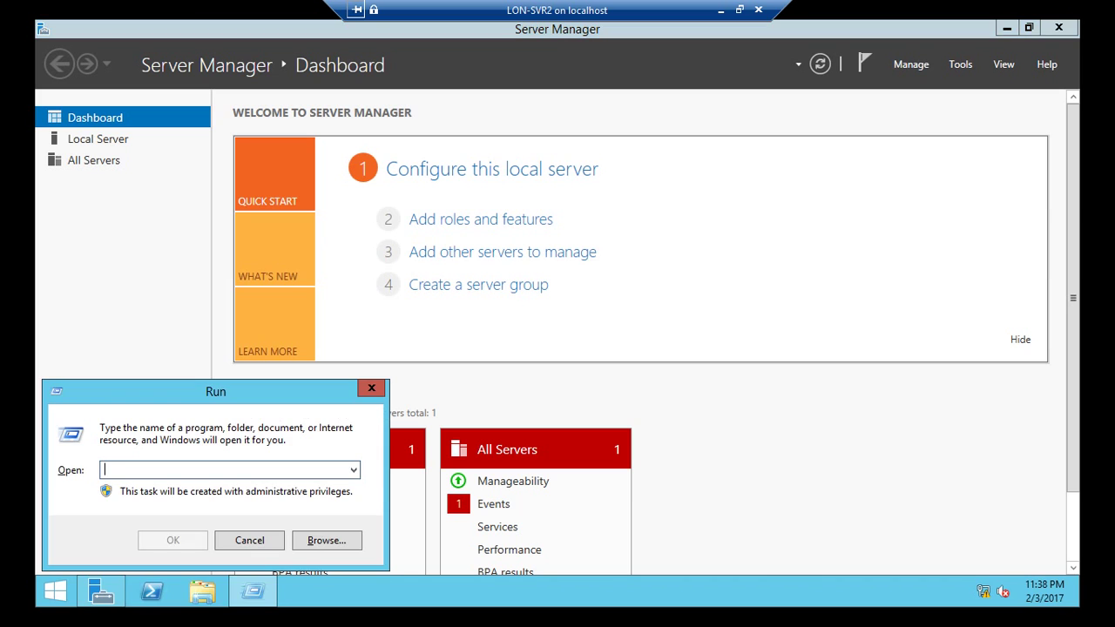
text(cmd)
key(Return)
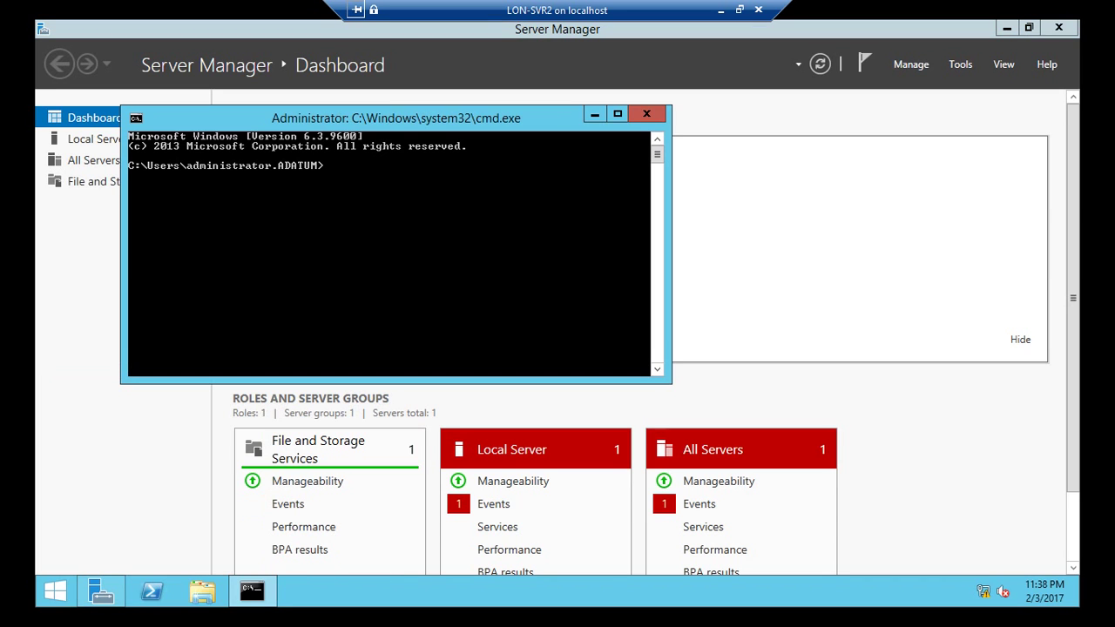
text(ping 10.10.0.10)
key(Return)
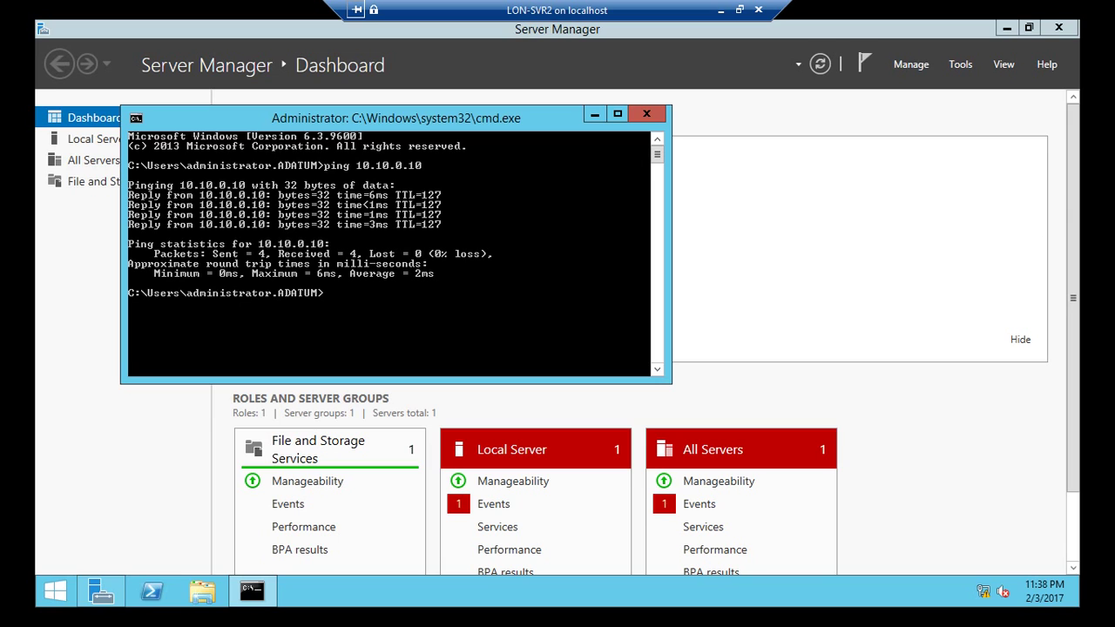
text(ipconfig)
key(Return)
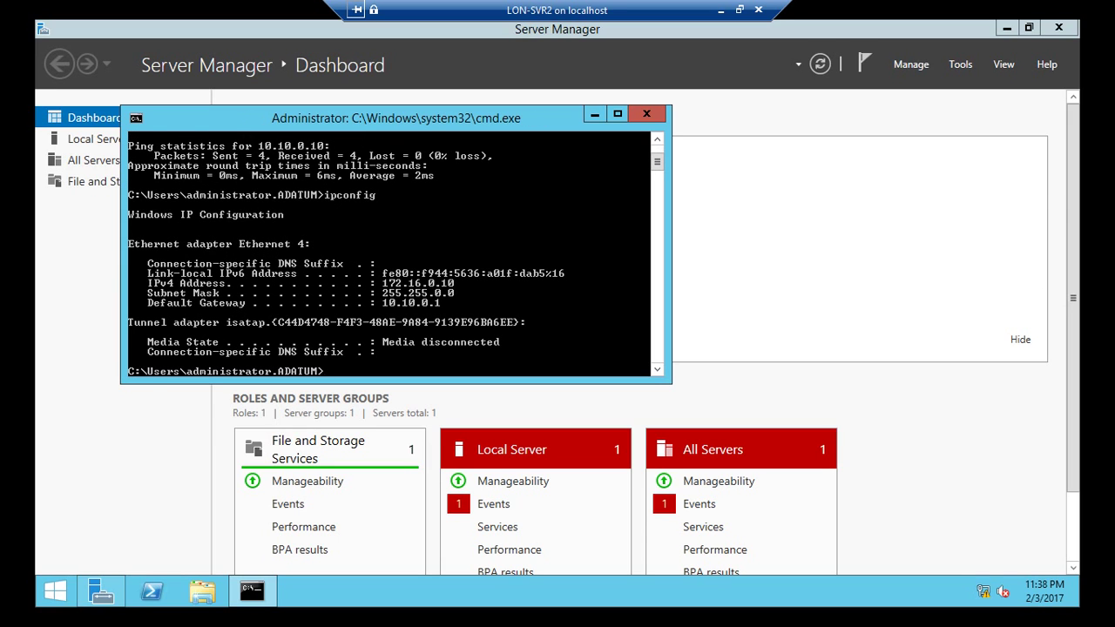
Step: Highlight the IPv4 address settings and the ping replies, then close the console
key(alt+space)
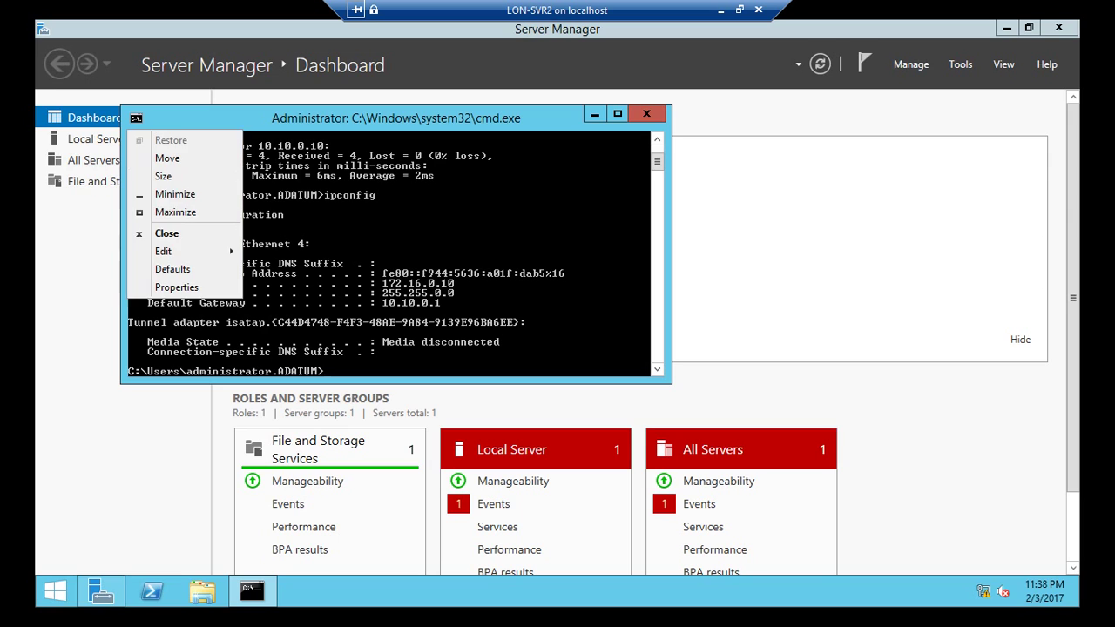
key(Up)
key(Down)
key(Down)
key(Down)
key(Right)
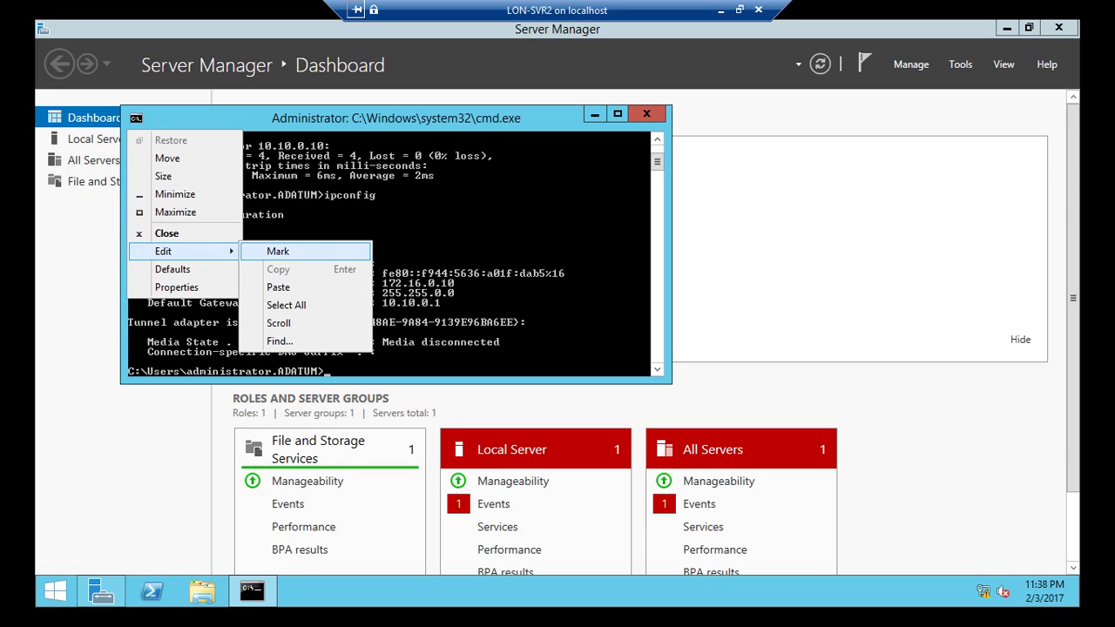
key(Return)
drag(141, 279, 475, 307)
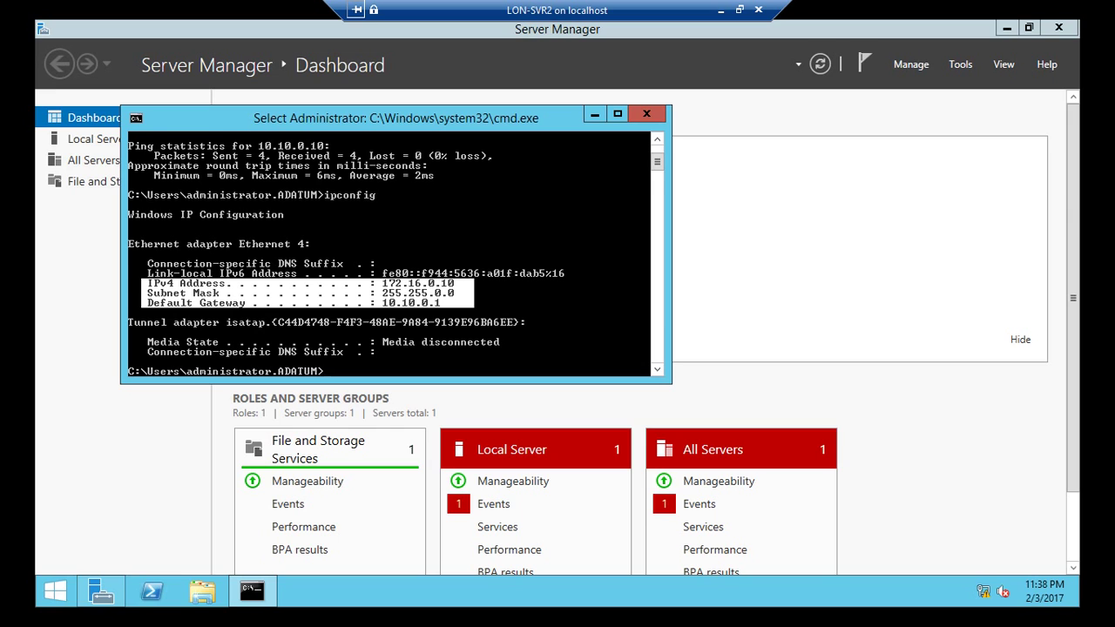
scroll(396, 254, up, 2)
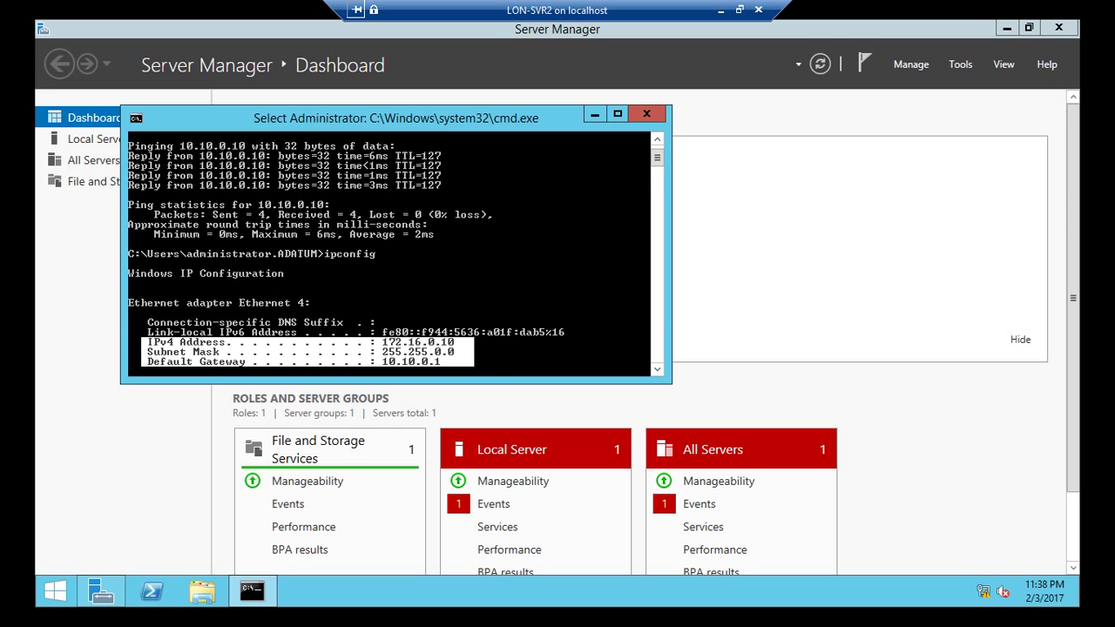
drag(130, 138, 461, 188)
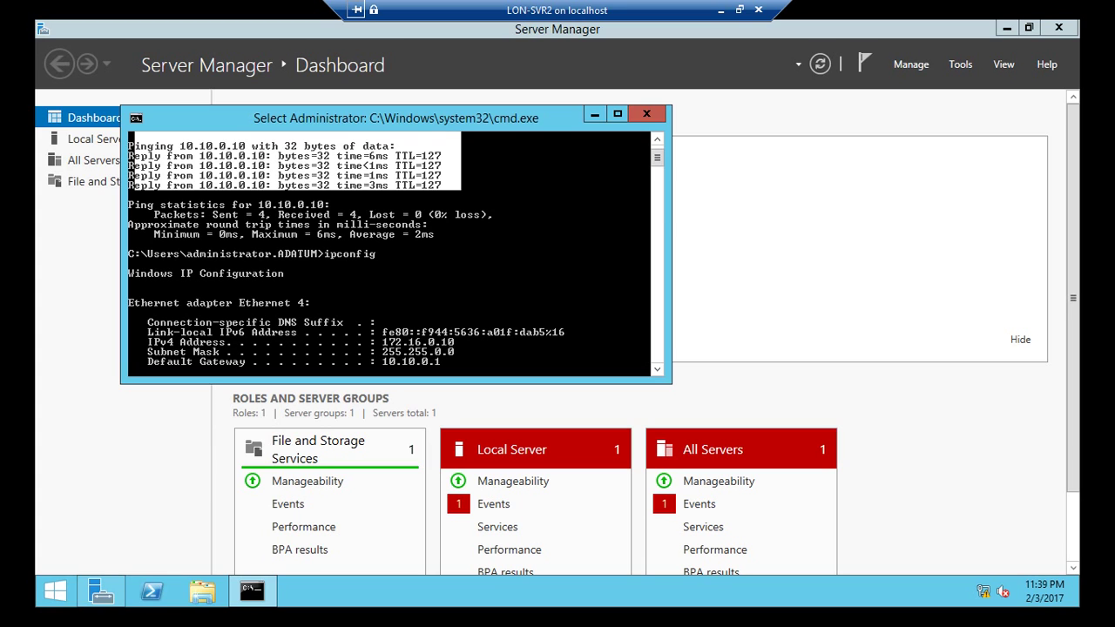
key(alt+F4)
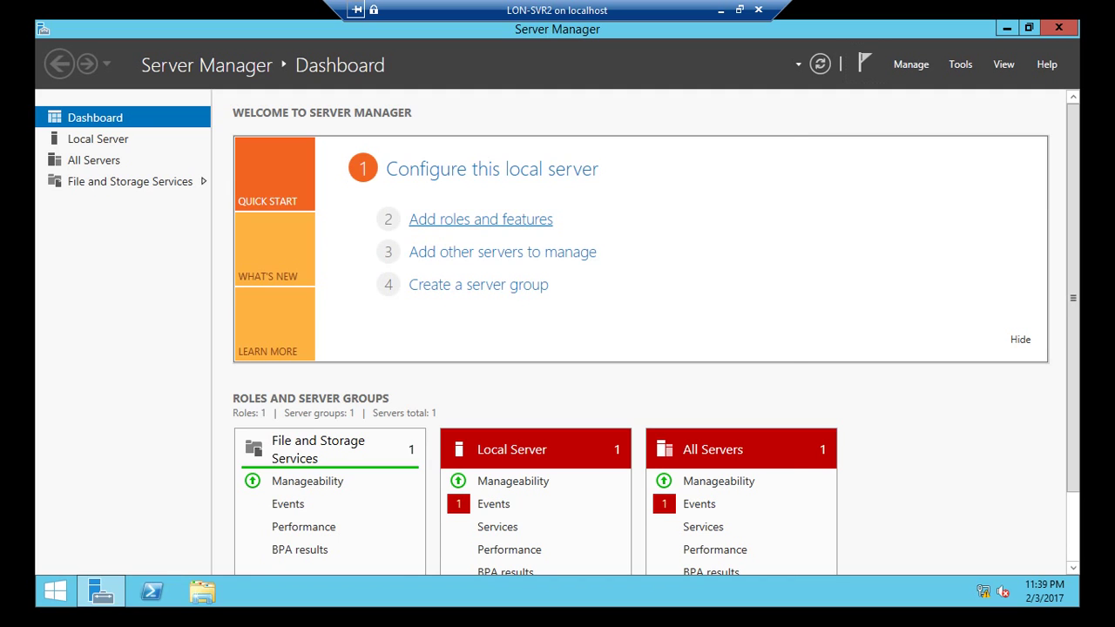
Step: Start the Add Roles and Features wizard for LON-SVR2, then cancel it
click(481, 220)
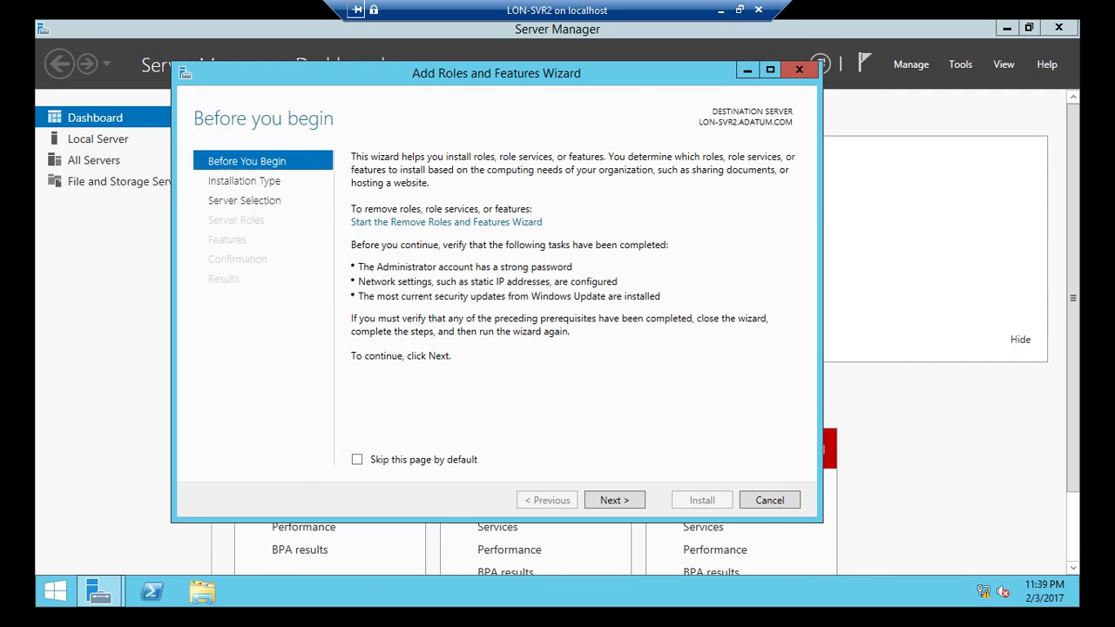
click(614, 500)
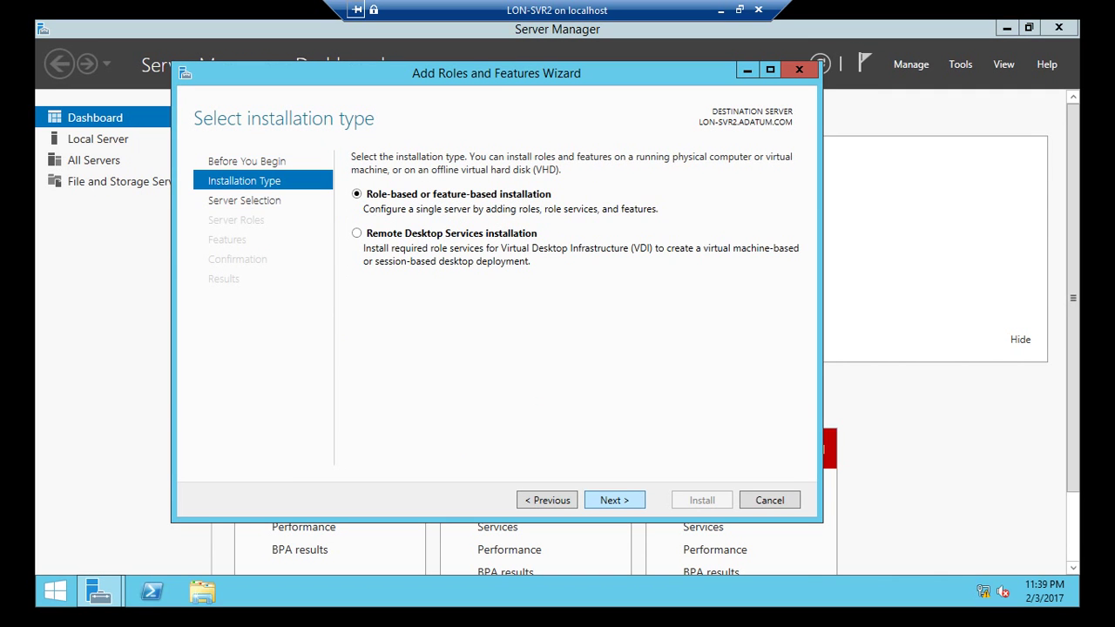
click(614, 500)
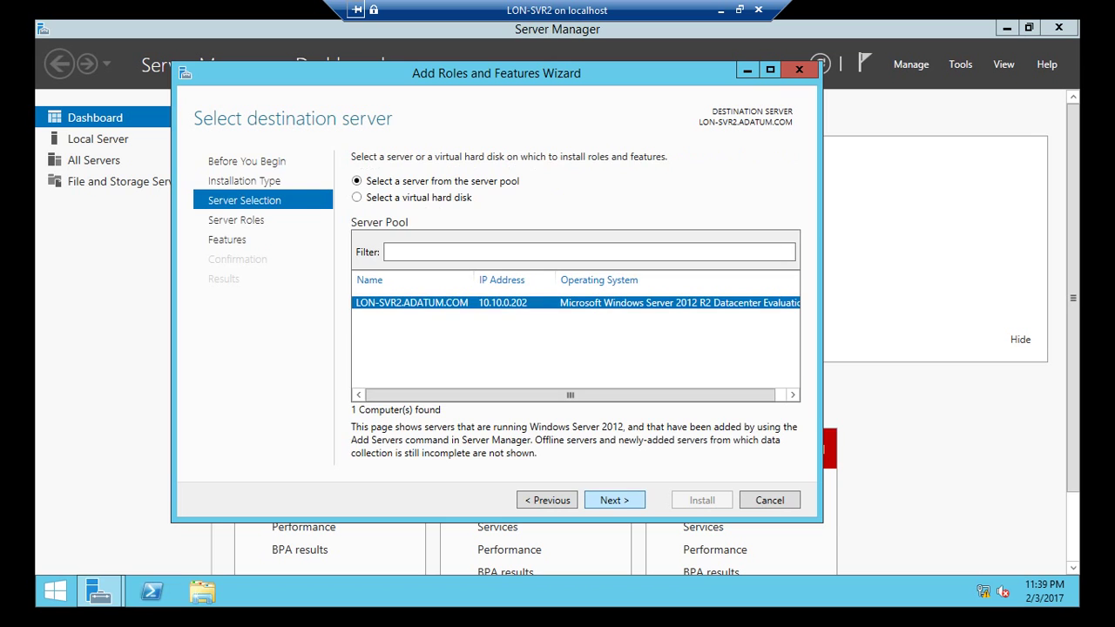
click(614, 501)
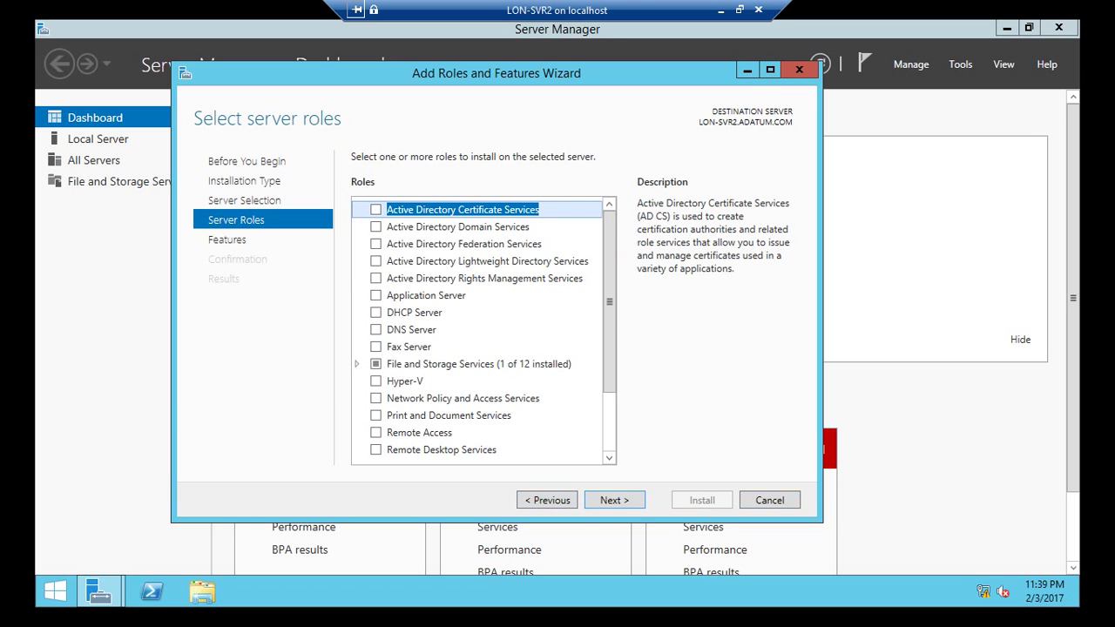
click(770, 500)
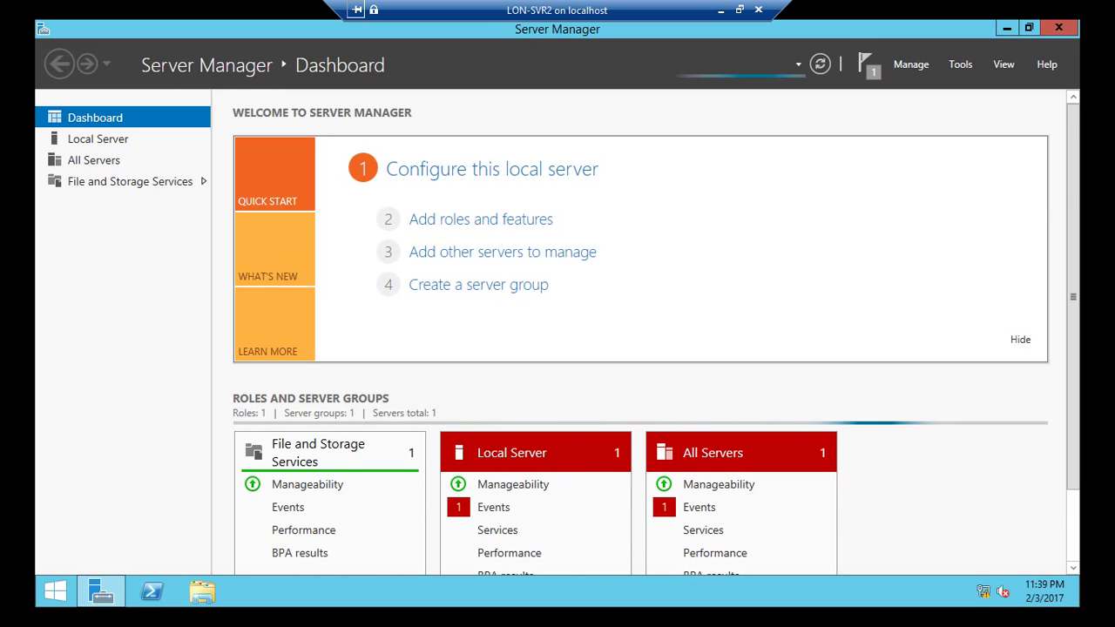
Step: Install Active Directory Domain Services with its management features, allowing automatic restarts
click(481, 220)
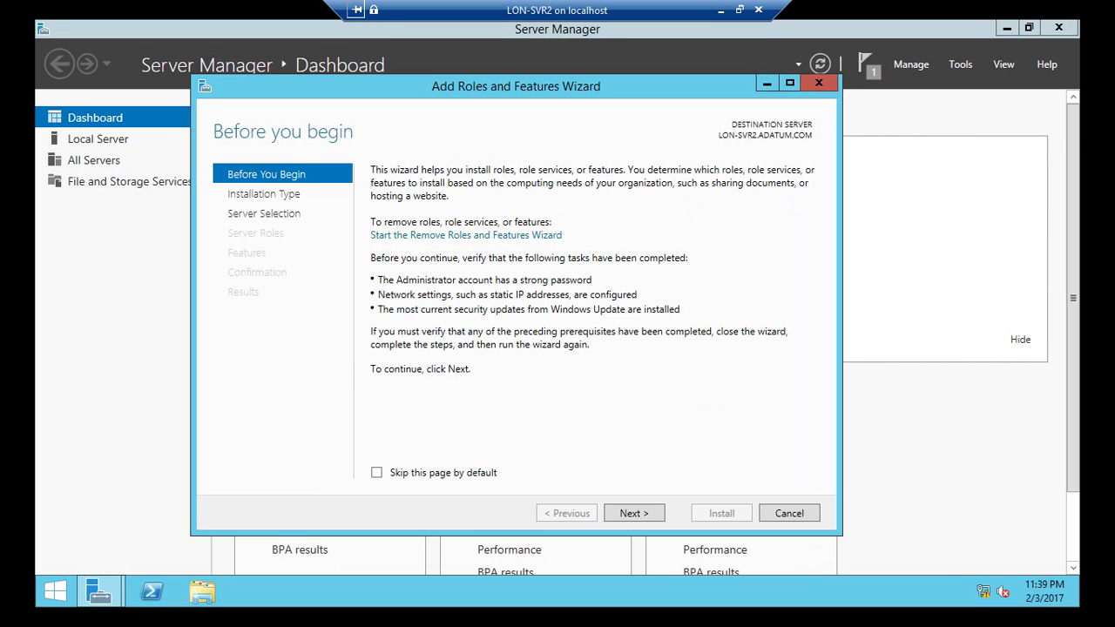
click(634, 513)
click(634, 513)
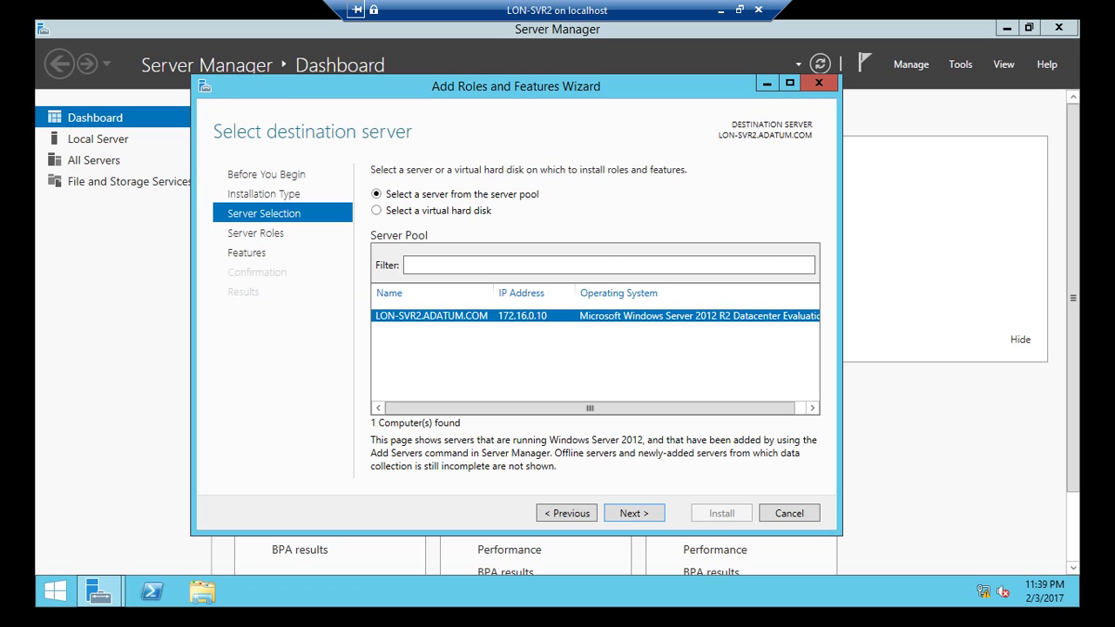
click(635, 514)
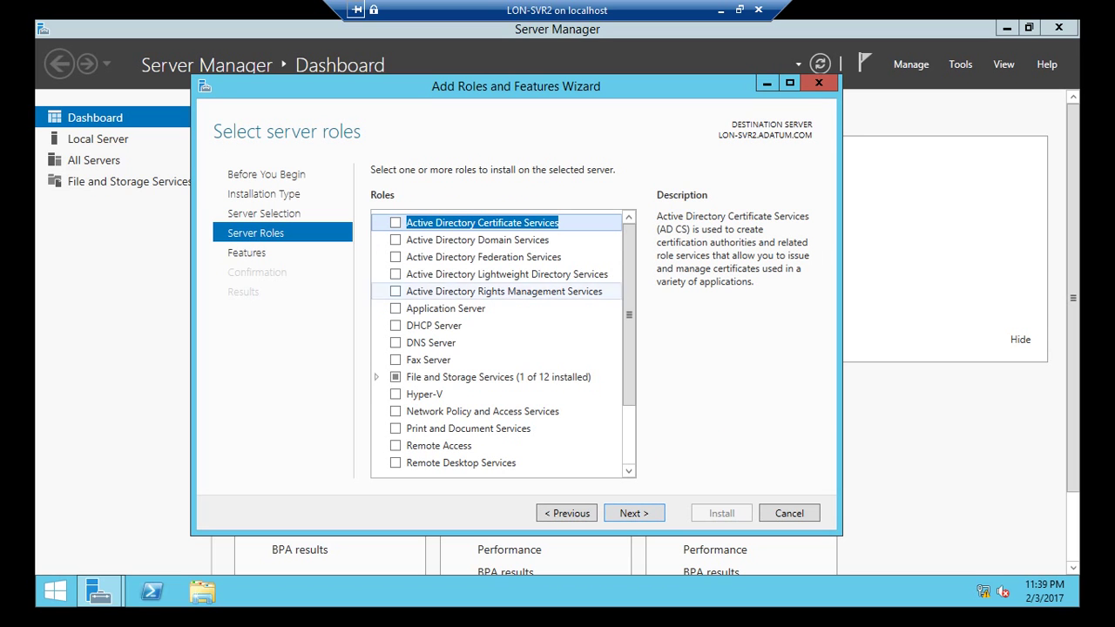
click(395, 240)
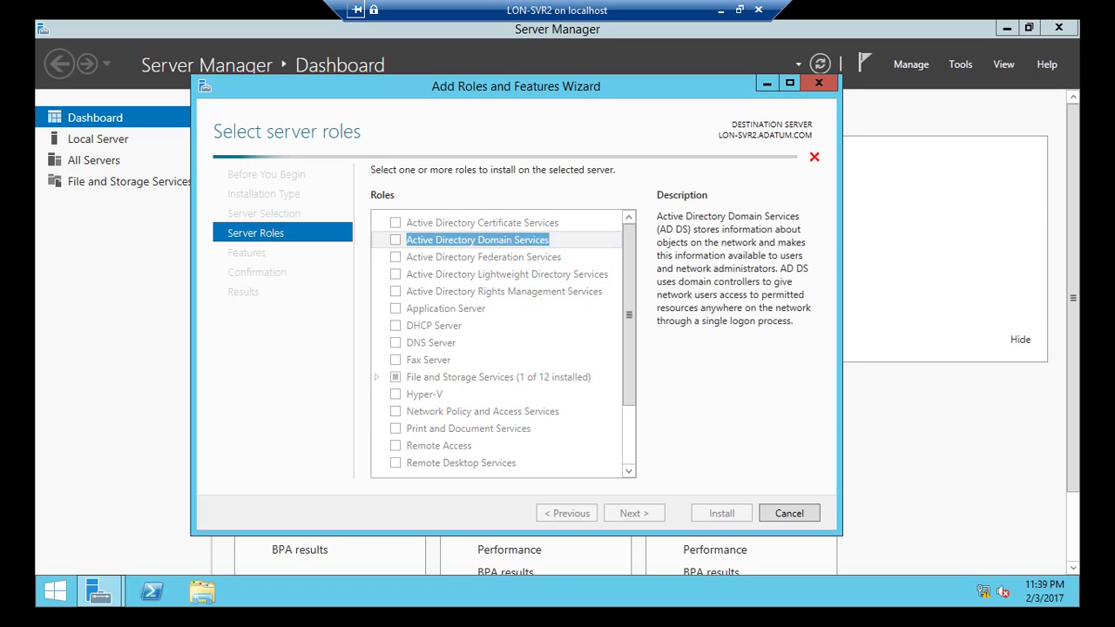
click(566, 448)
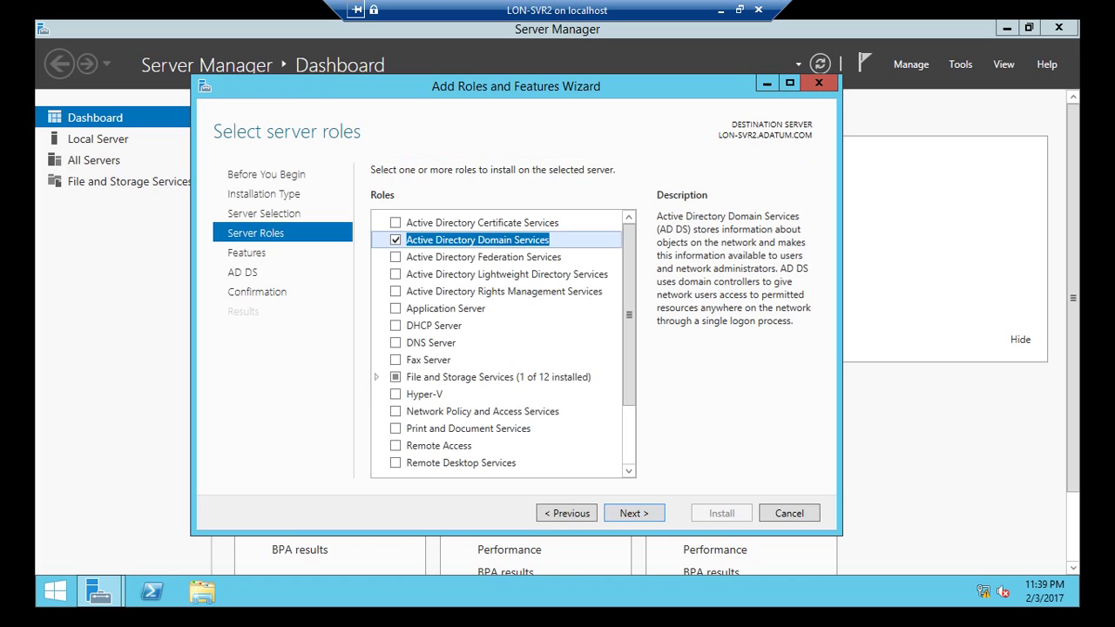
click(634, 513)
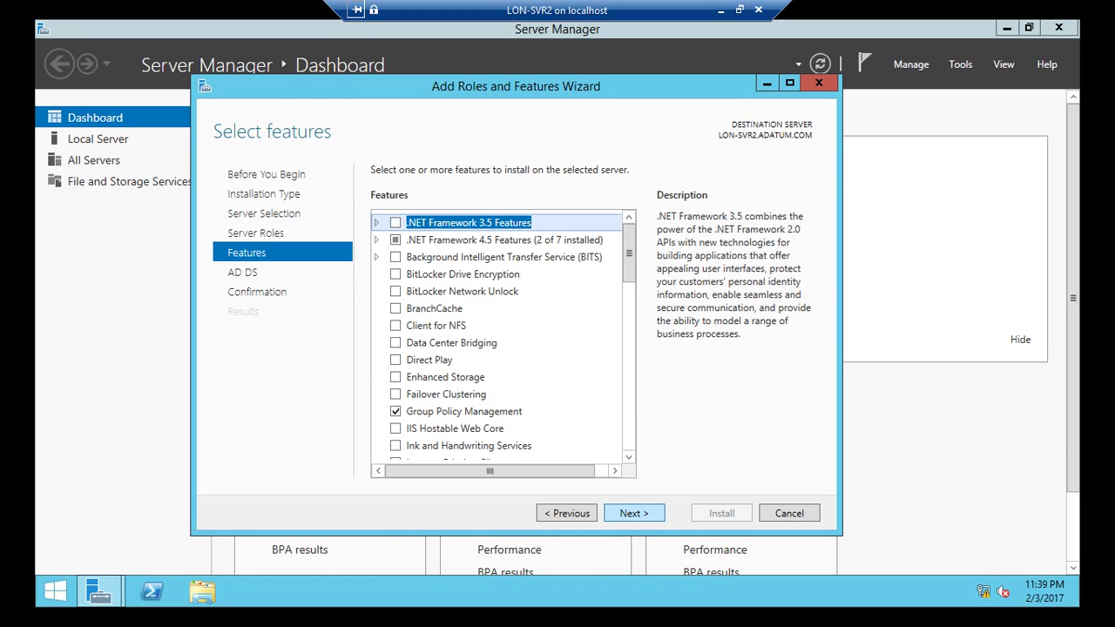
click(633, 513)
click(633, 513)
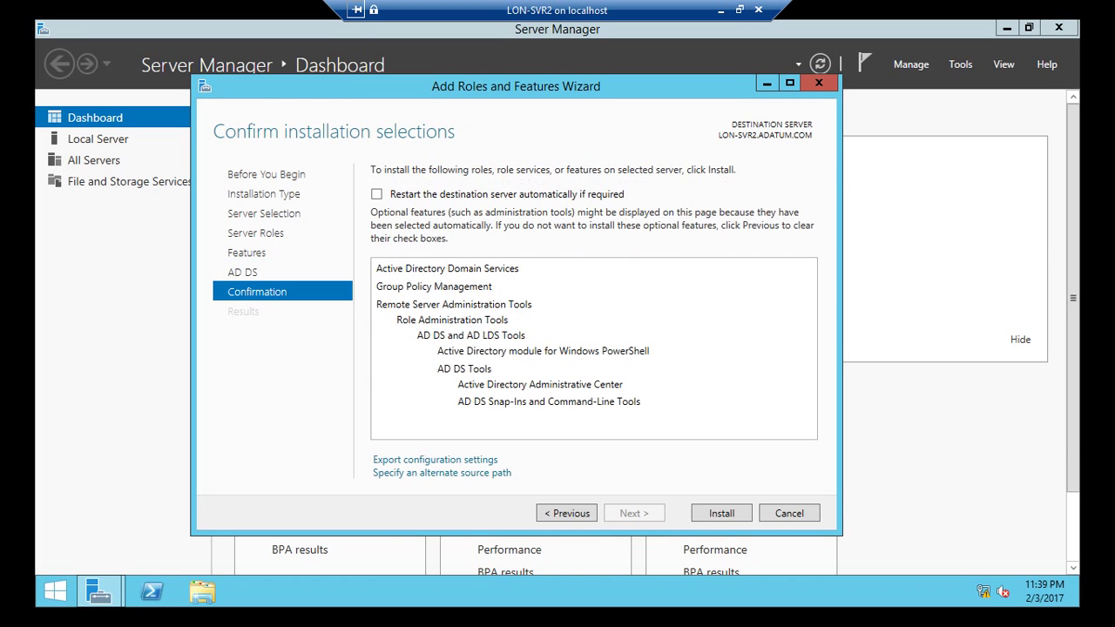
click(377, 195)
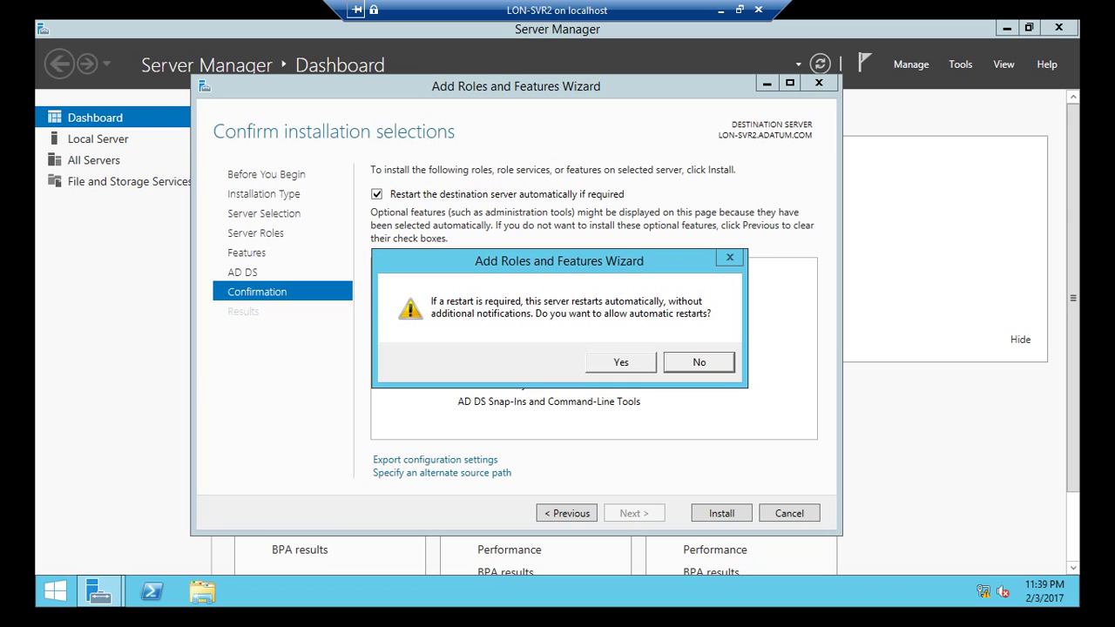
key(Return)
key(Return)
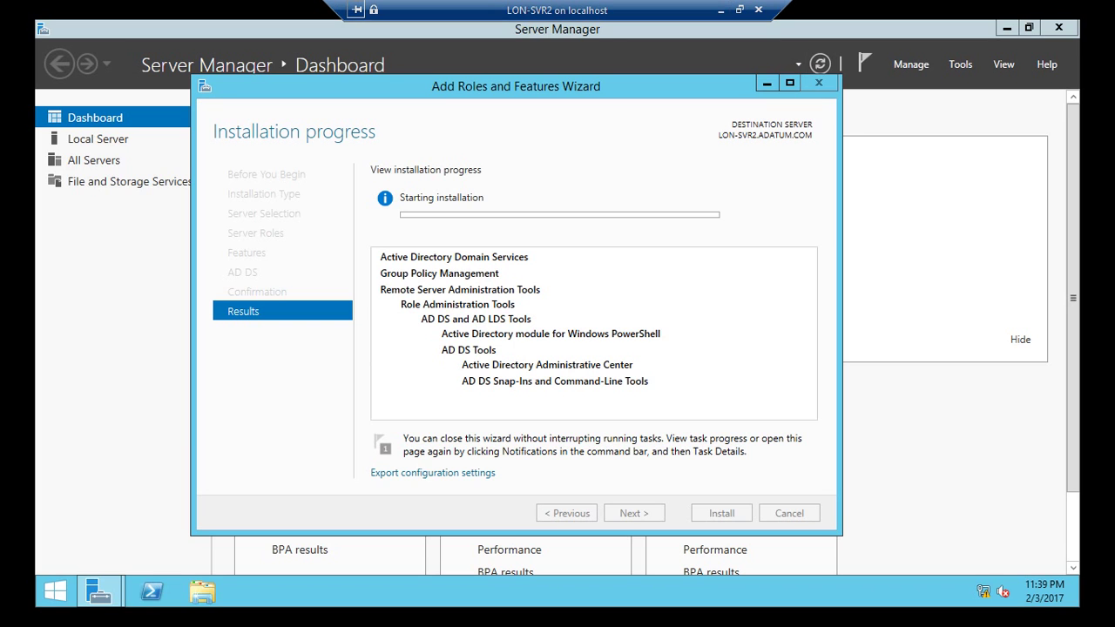
click(721, 10)
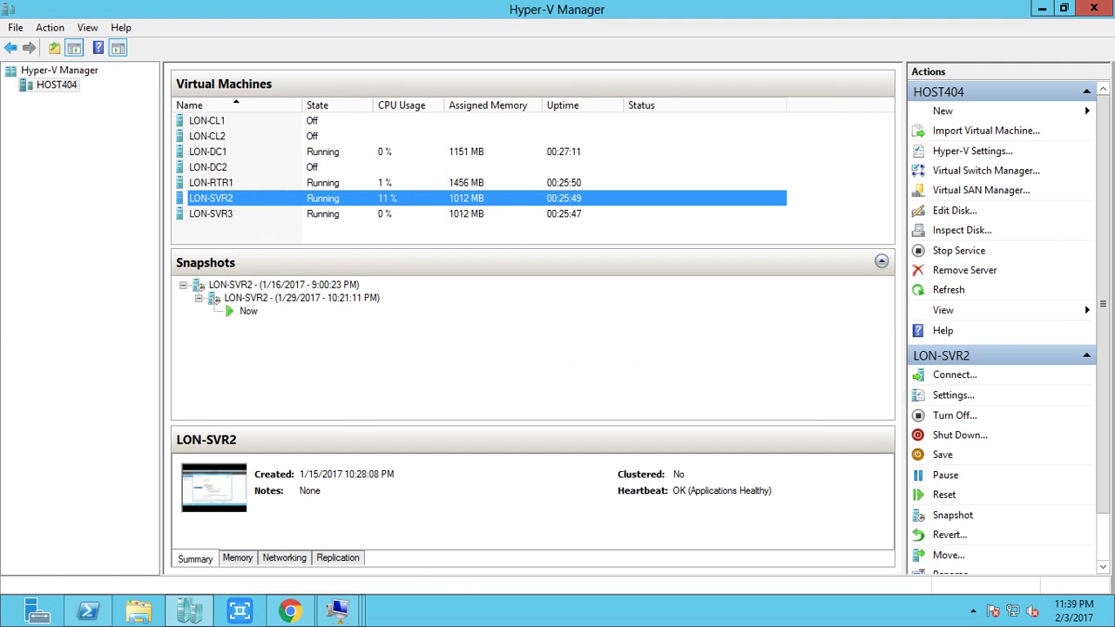
Step: Connect to LON-SVR3 and sign in with the domain administrator password
click(435, 214)
right_click(434, 213)
click(463, 227)
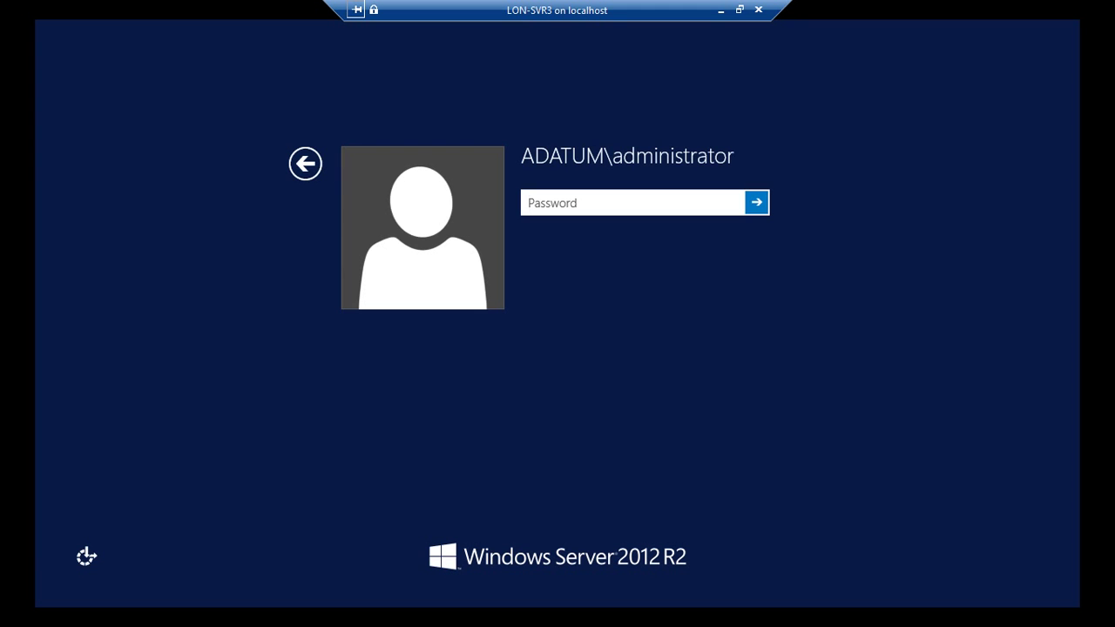
text(Pa$$w0rd)
key(Return)
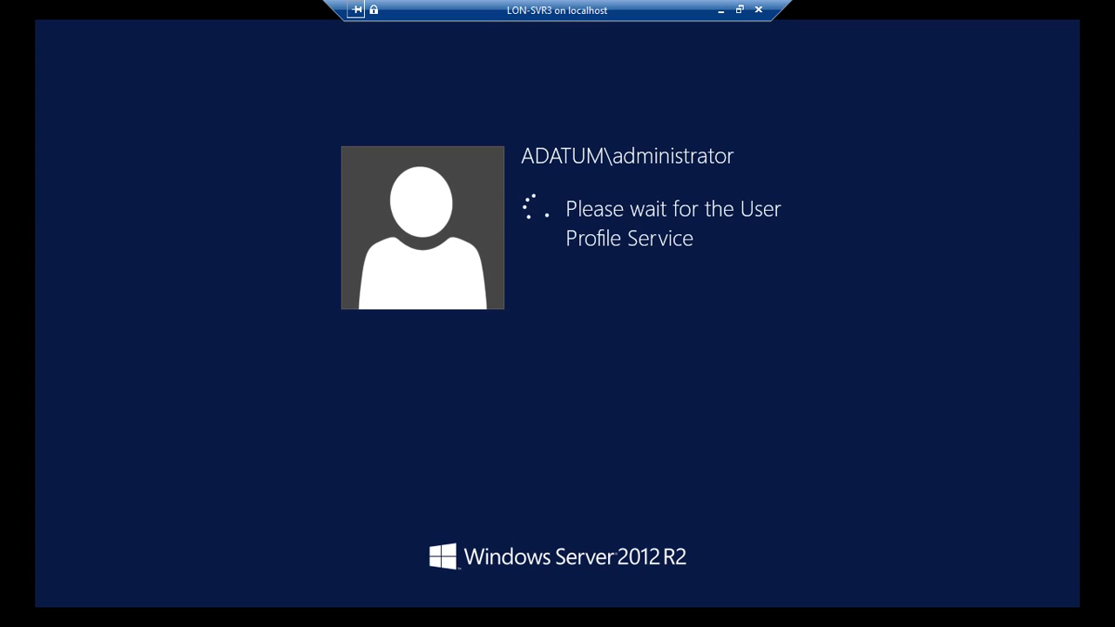
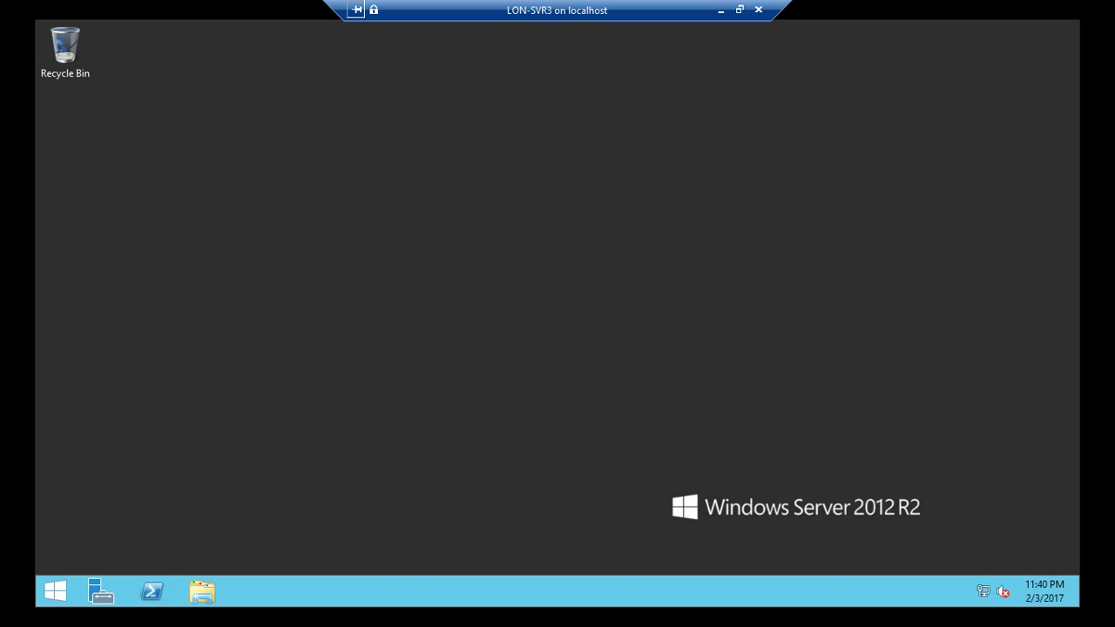
Step: Open the Ethernet adapter's IPv4 properties from the Network and Sharing Center
right_click(645, 330)
click(679, 376)
right_click(983, 591)
click(933, 578)
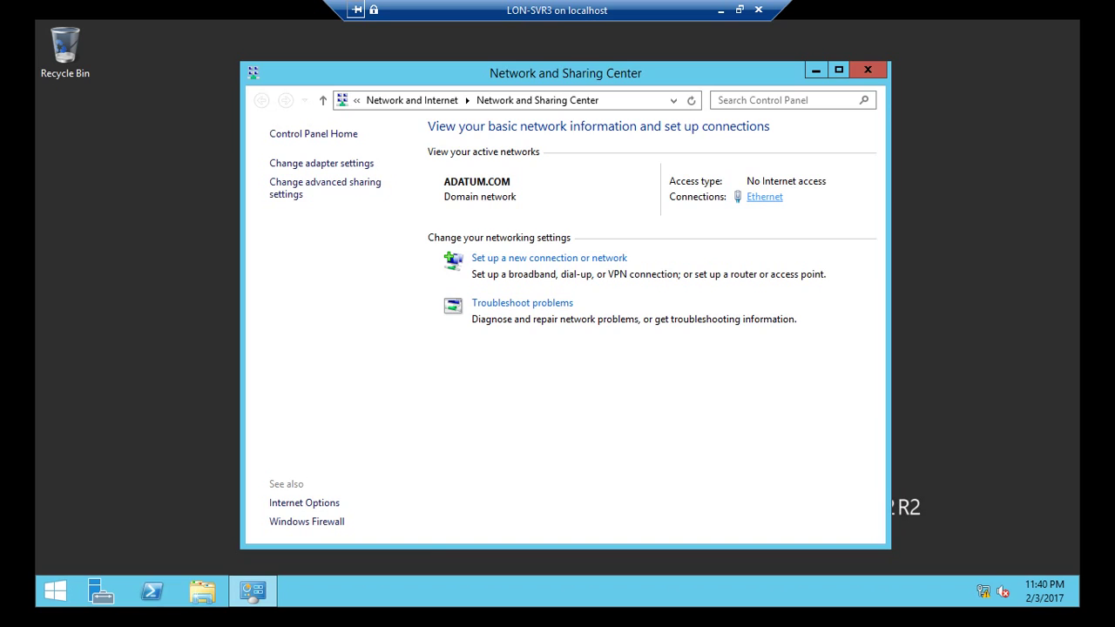
click(764, 197)
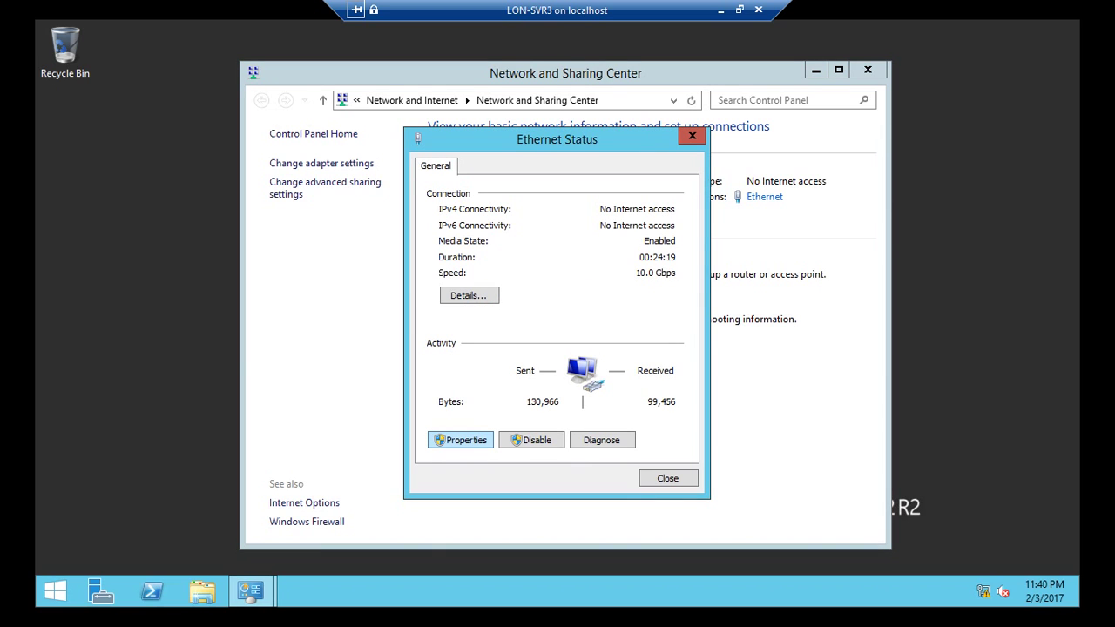
click(460, 440)
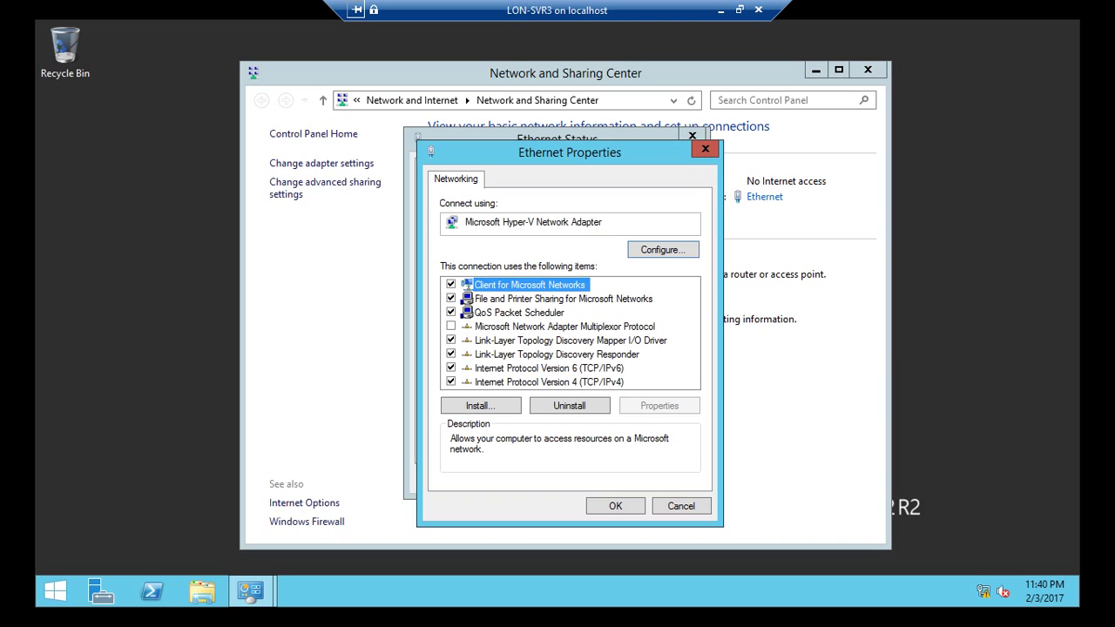
click(549, 381)
click(659, 405)
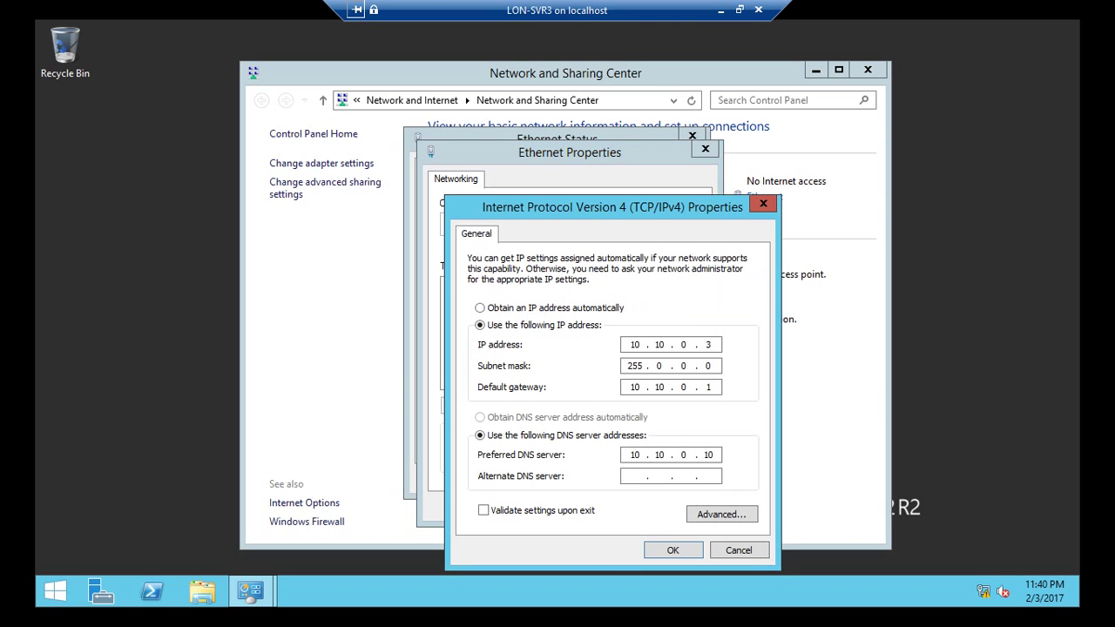
Step: Enter static IP 192.168.0.10, mask 255.255.255.0 and default gateway 10.10.0.1
key(alt+o)
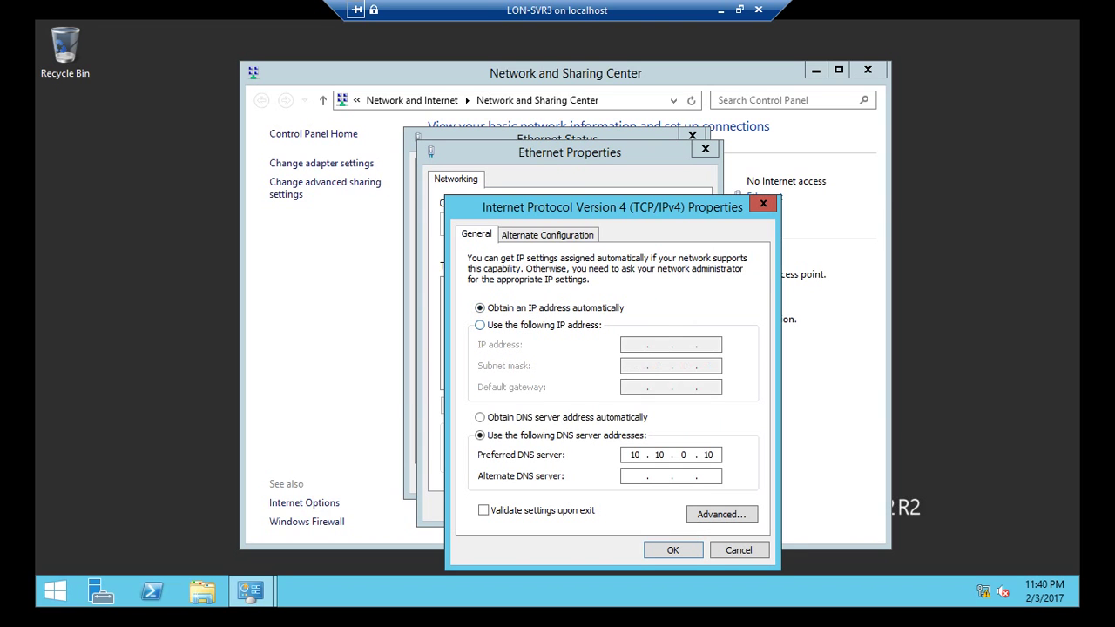
key(alt+s)
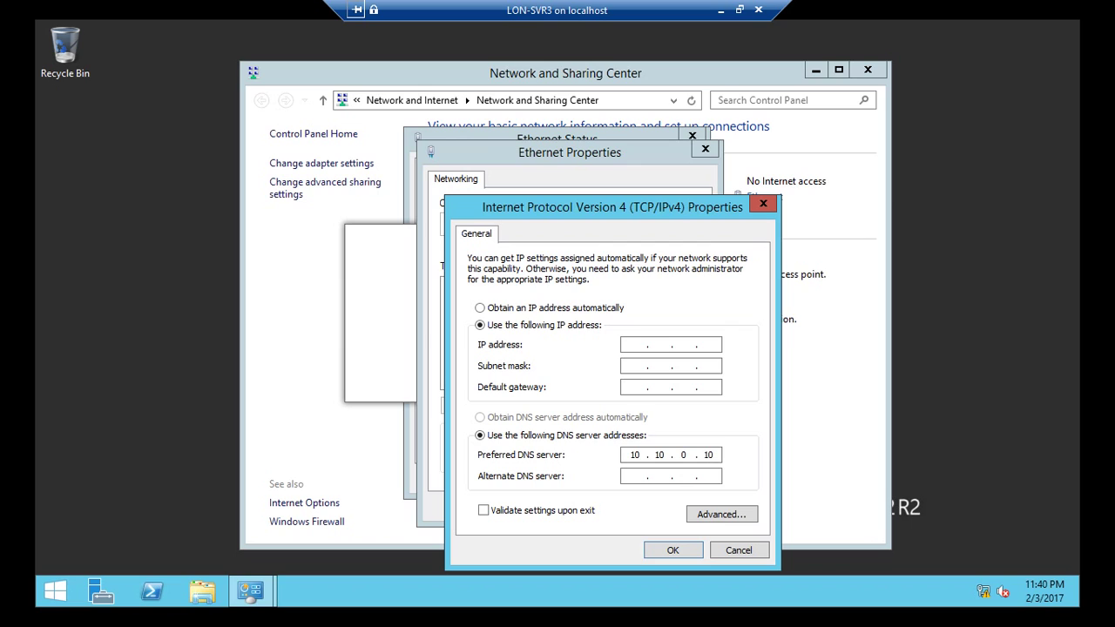
text(192 . 168 . 0 . 10)
key(Tab)
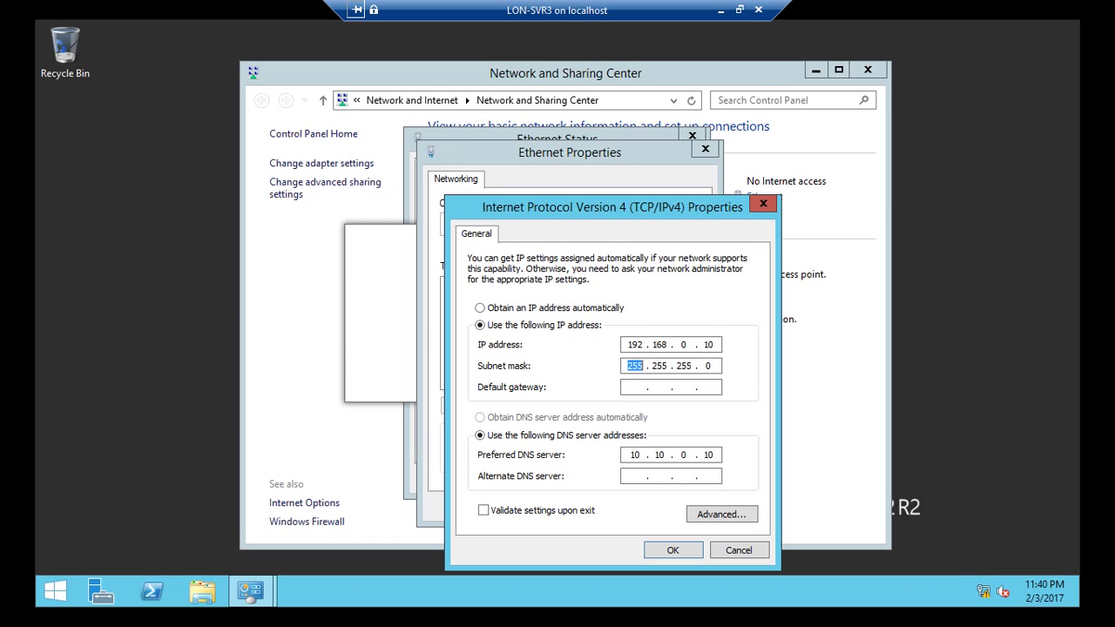
key(Tab)
text(10 . 10 . 0 . 10)
key(BackSpace)
Step: Apply the IPv4 settings, accept the gateway warning, and close the Ethernet dialogs
click(673, 550)
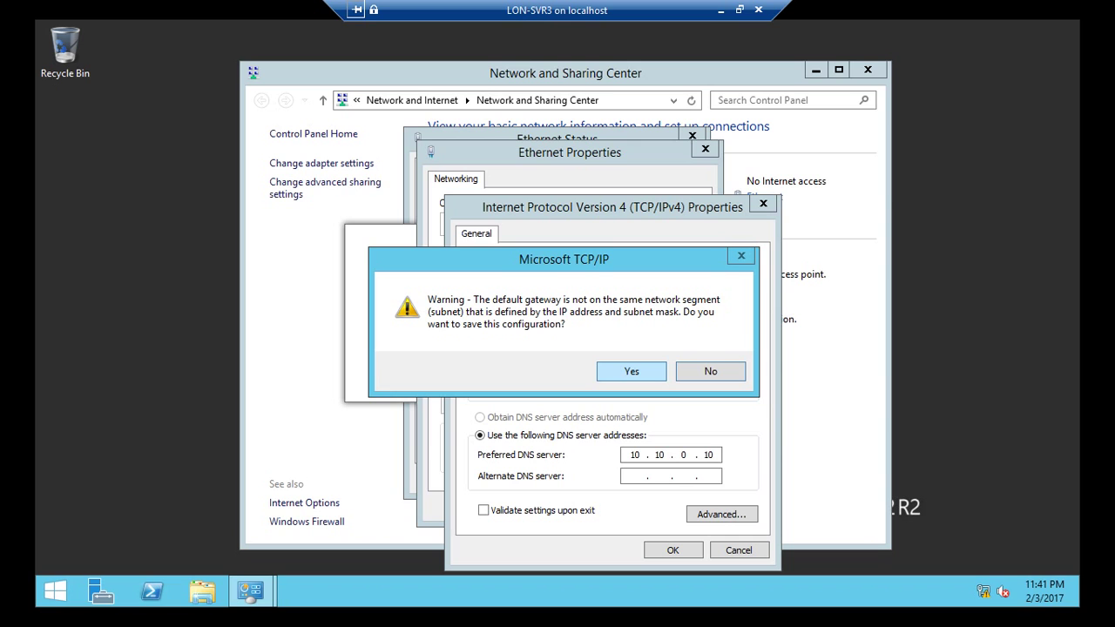
click(631, 371)
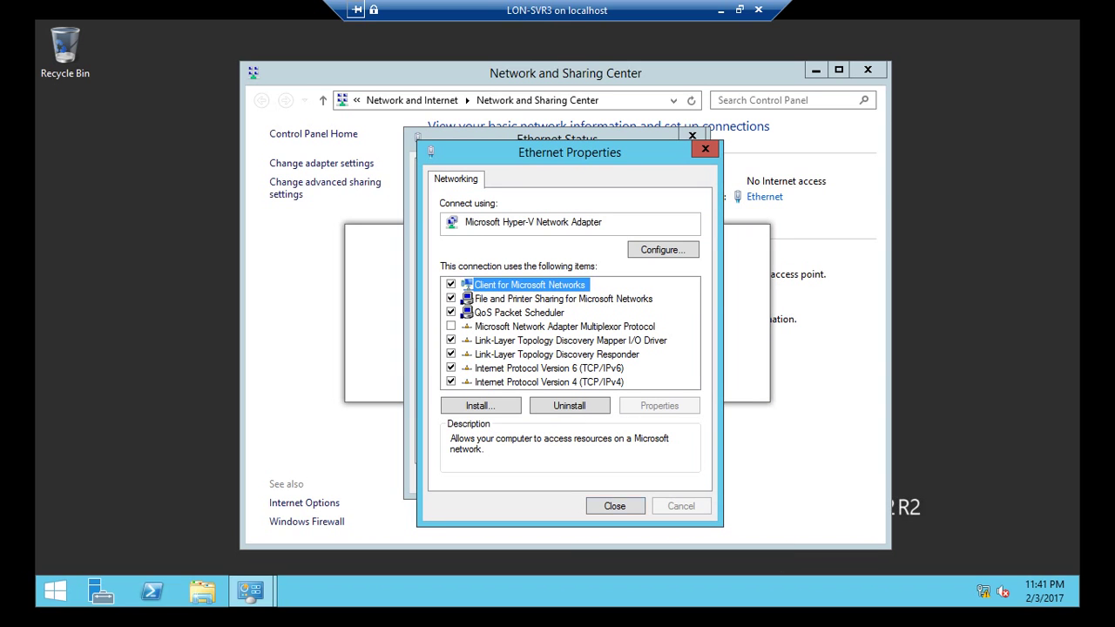
key(Return)
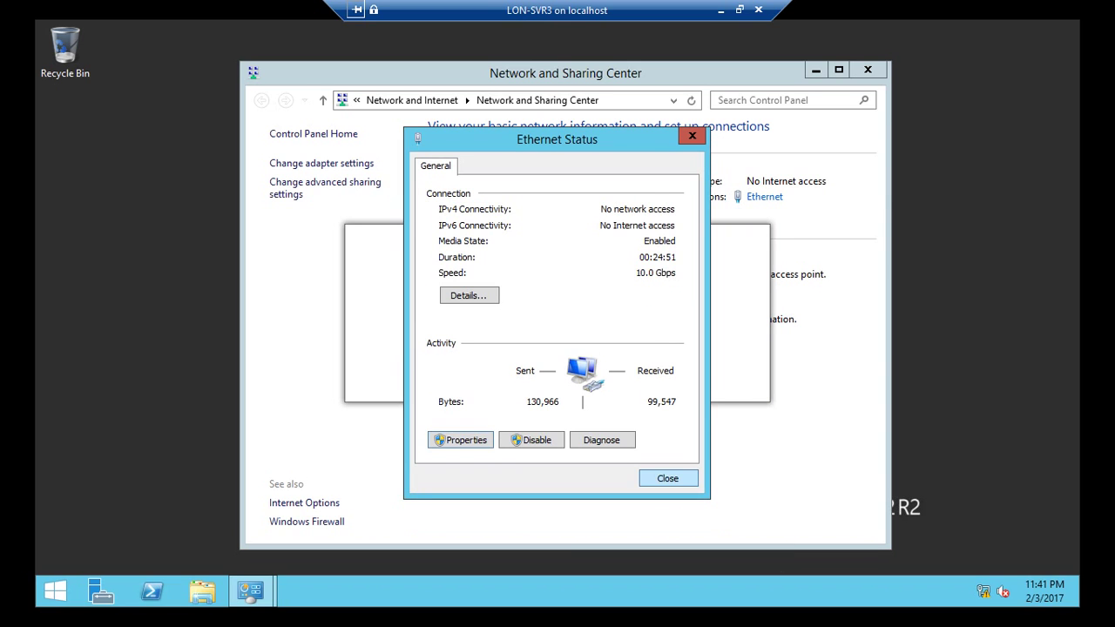
key(Return)
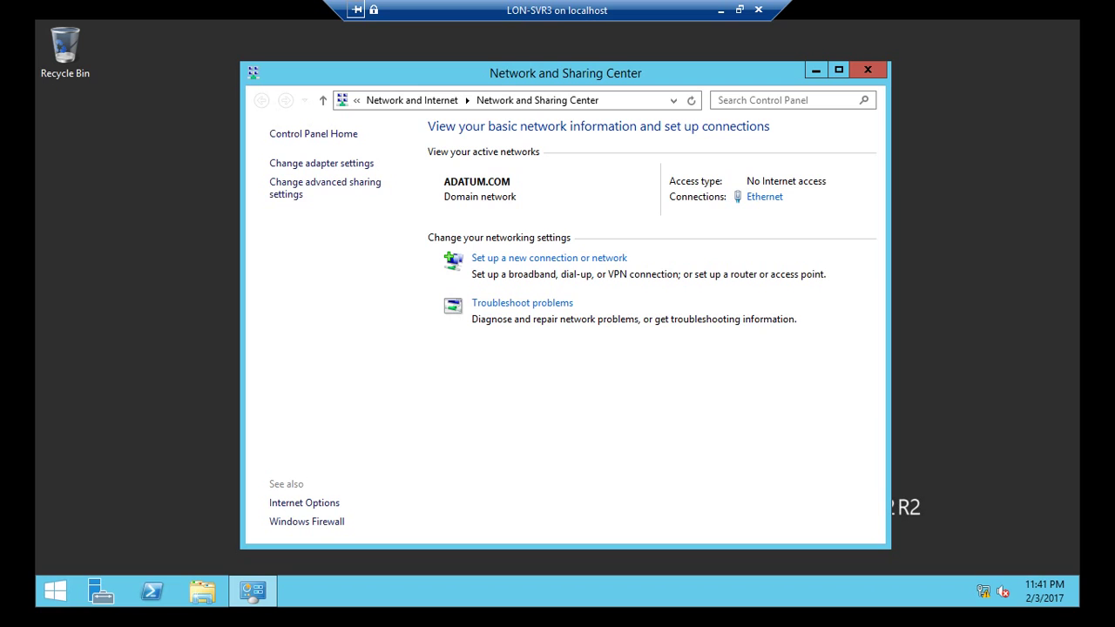
Step: In a Command Prompt, run ping 10.10.0.10 and ipconfig
click(868, 70)
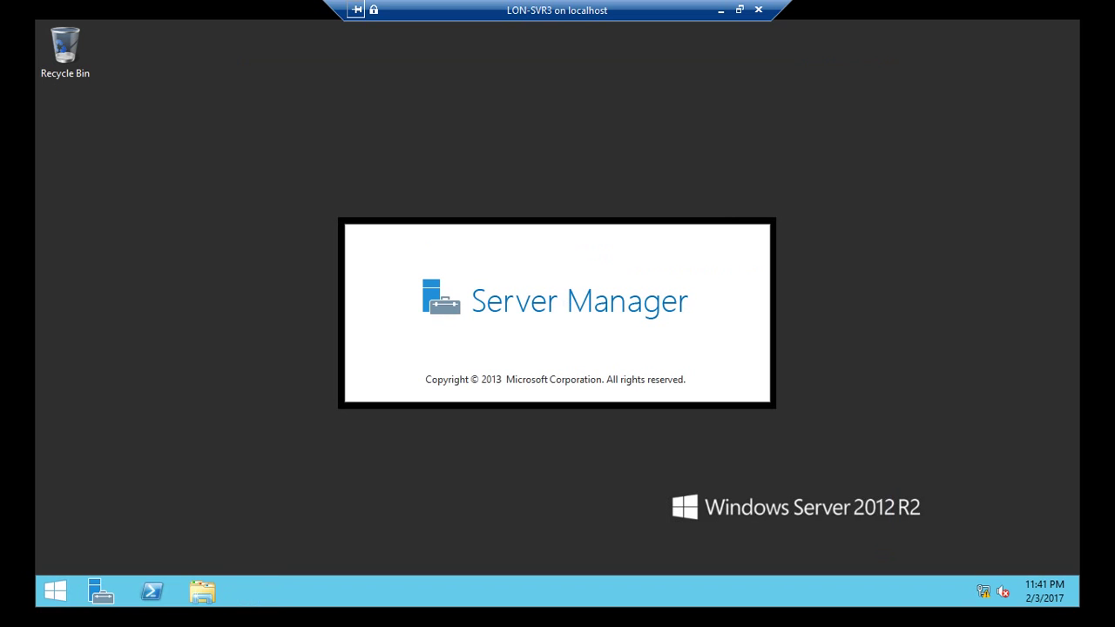
key(super+r)
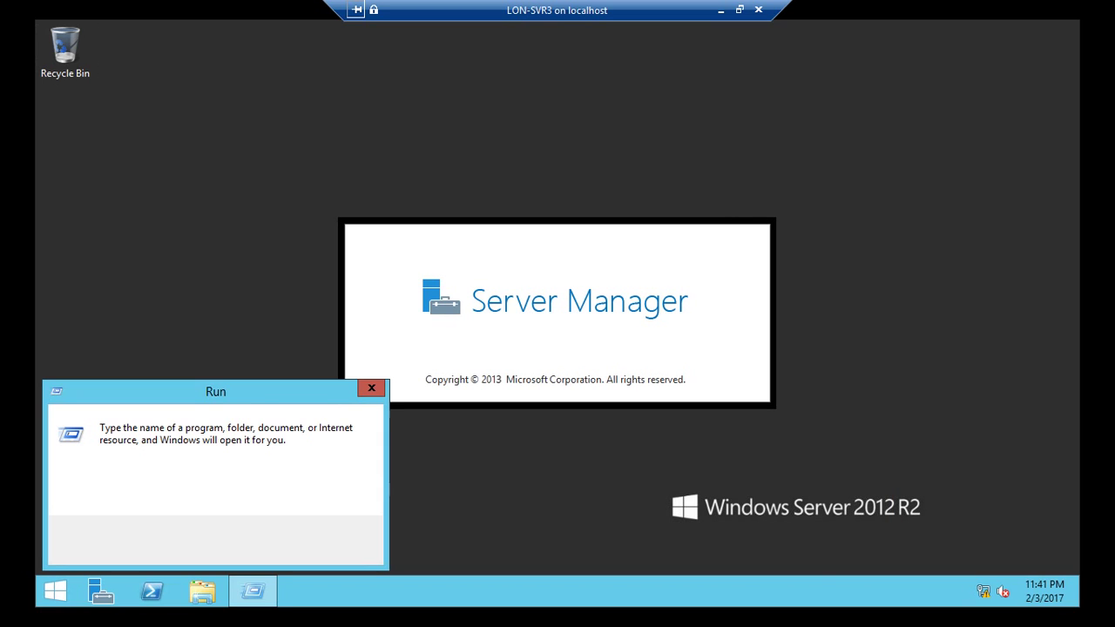
text(cmd)
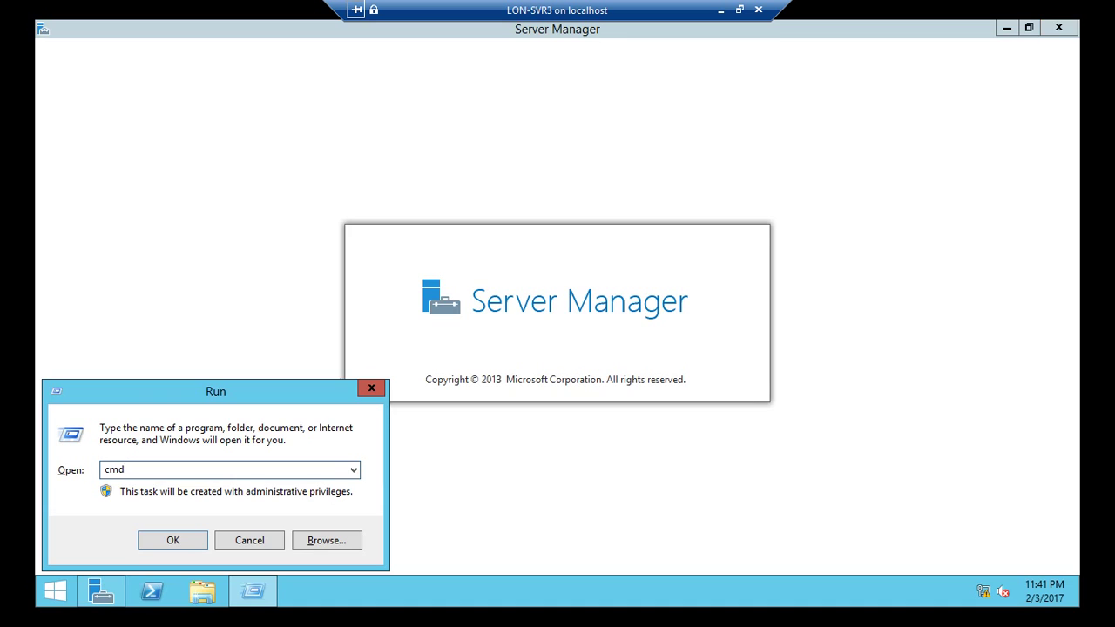
key(Return)
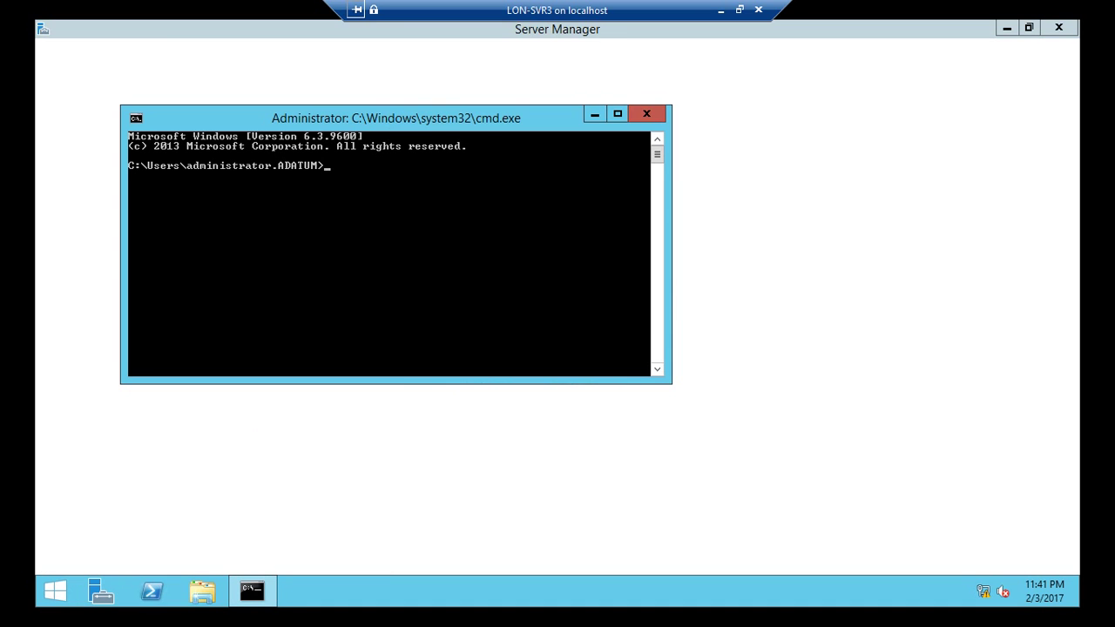
text(ping )
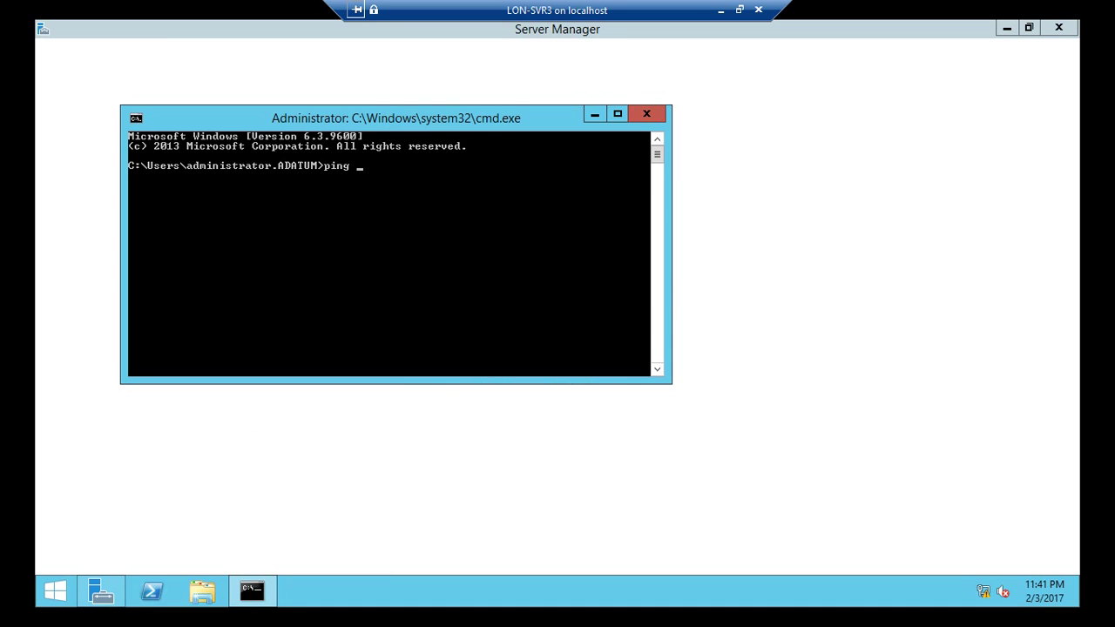
text(10.10.0.)
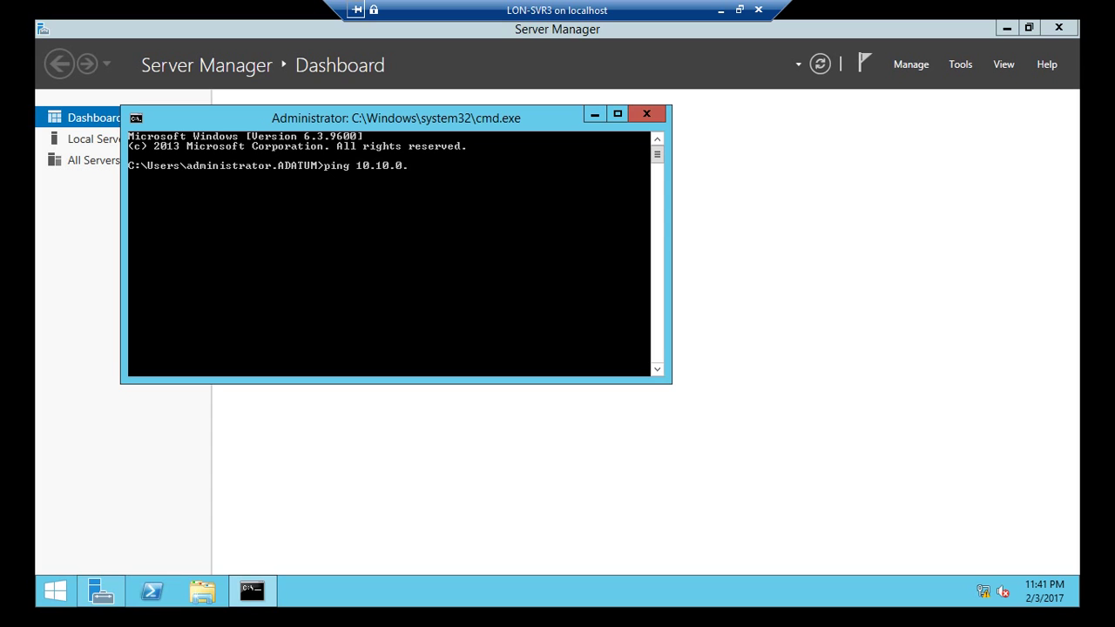
text(10)
key(Return)
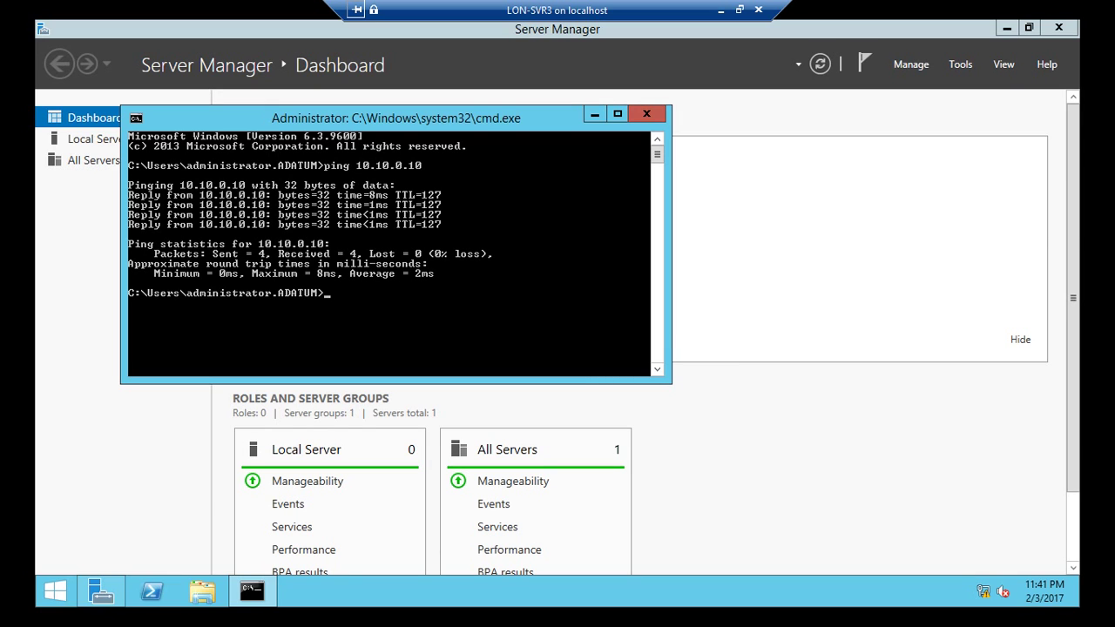
text(ipconfig)
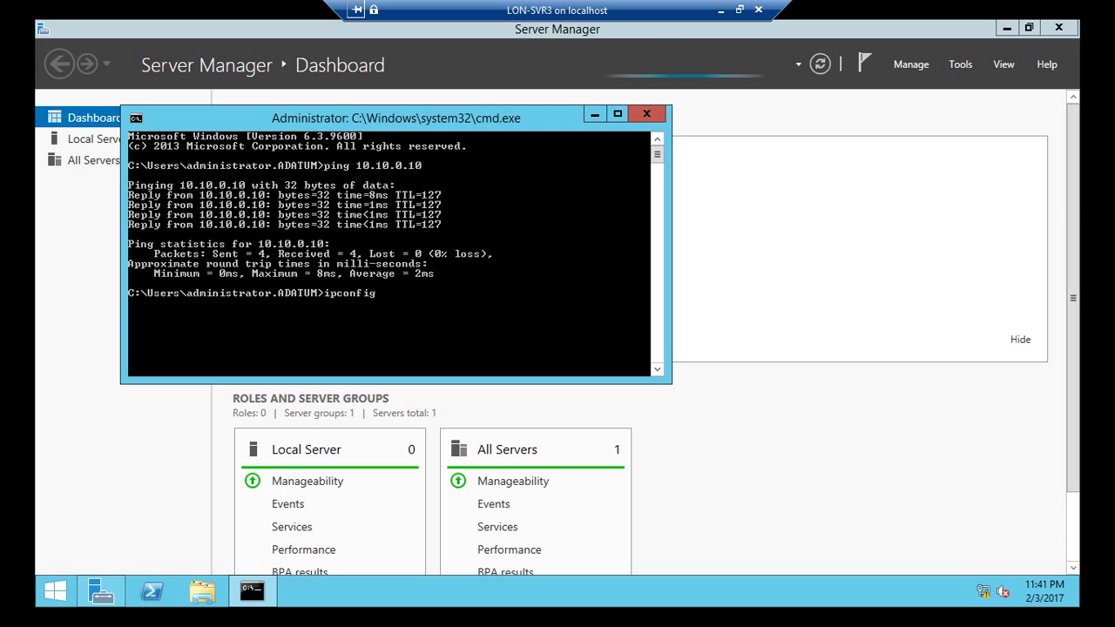
key(Return)
Step: Mark and select the ping and ipconfig output, then close the console
scroll(395, 254, up, 2)
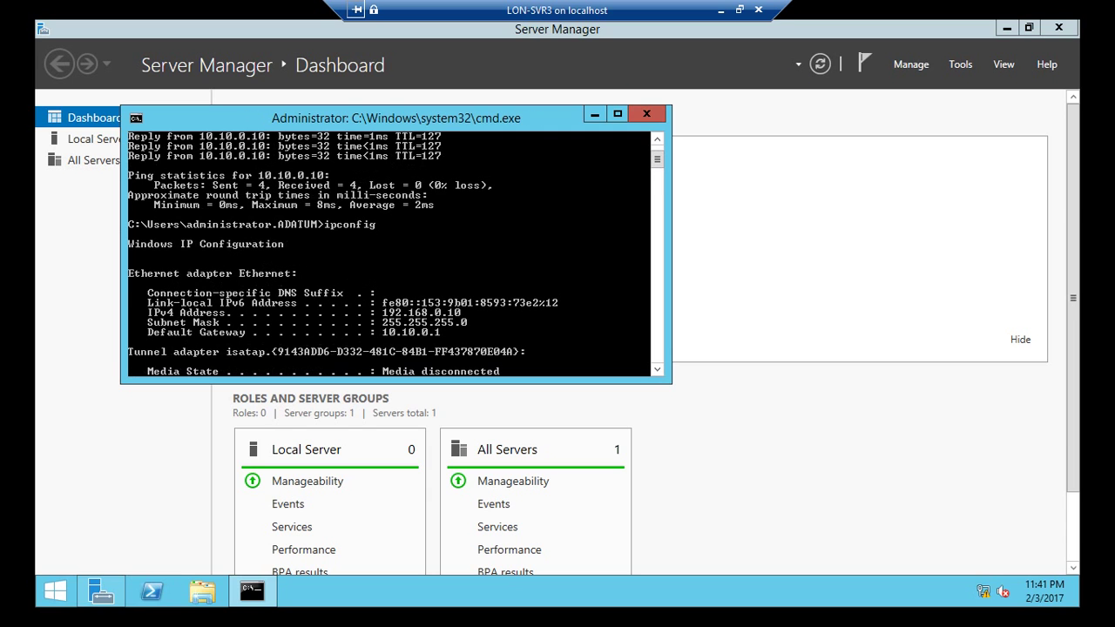
scroll(396, 254, up, 1)
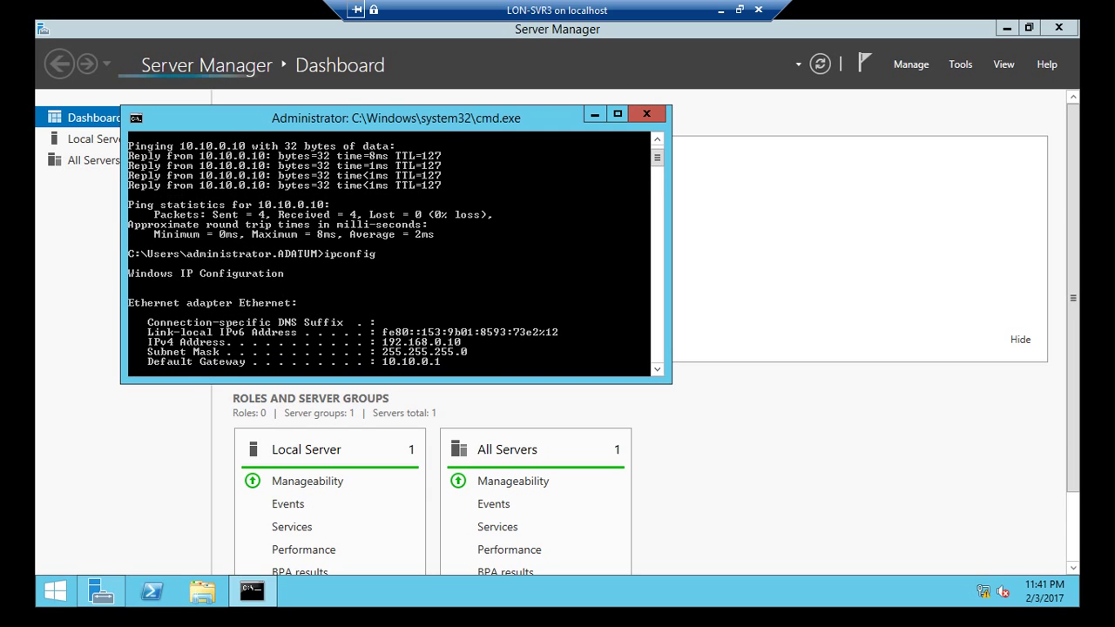
click(136, 118)
mouse_move(163, 251)
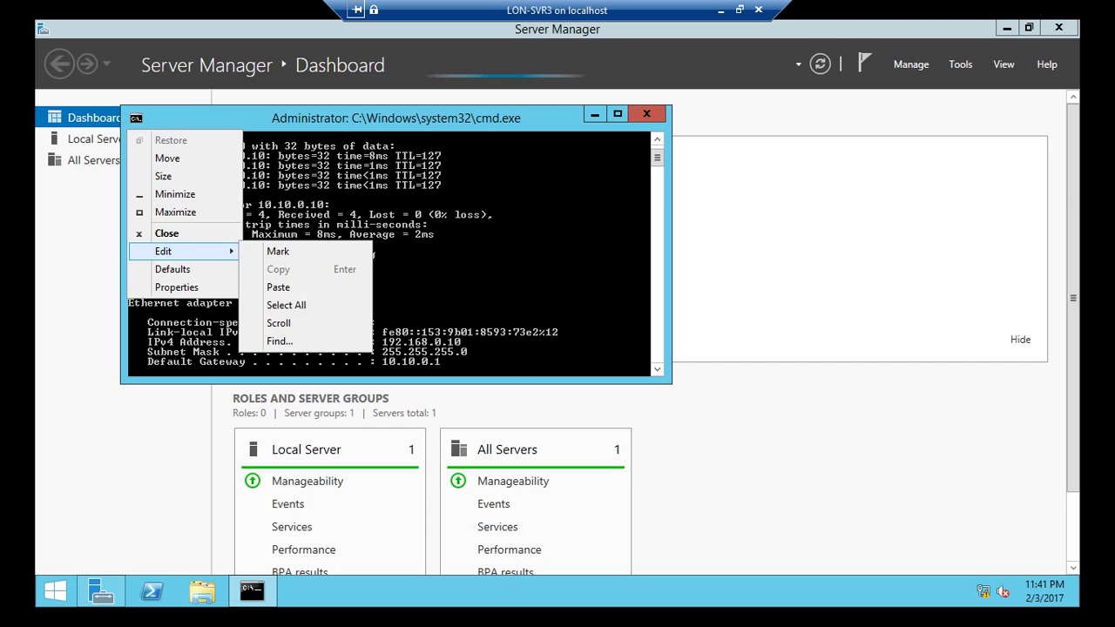
click(278, 251)
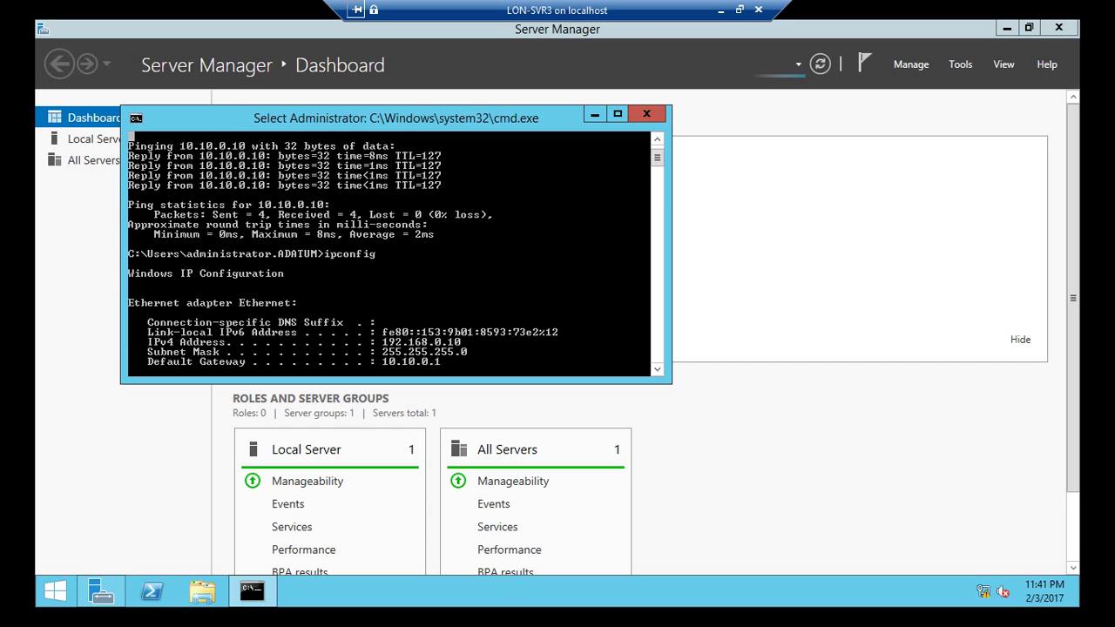
drag(225, 209, 403, 309)
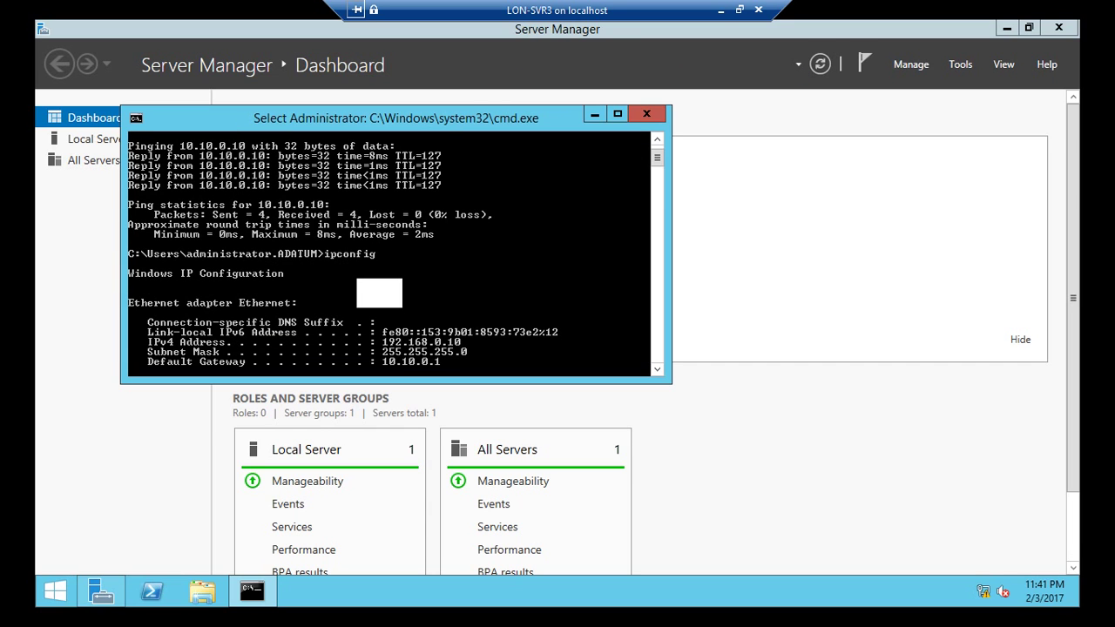
drag(129, 143, 604, 366)
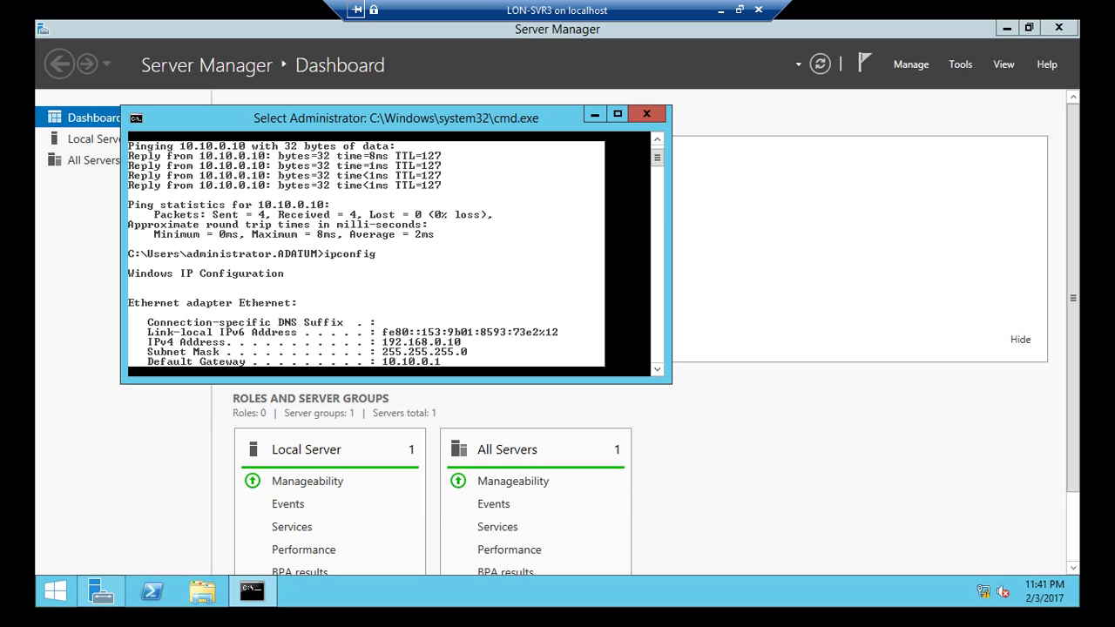
click(647, 113)
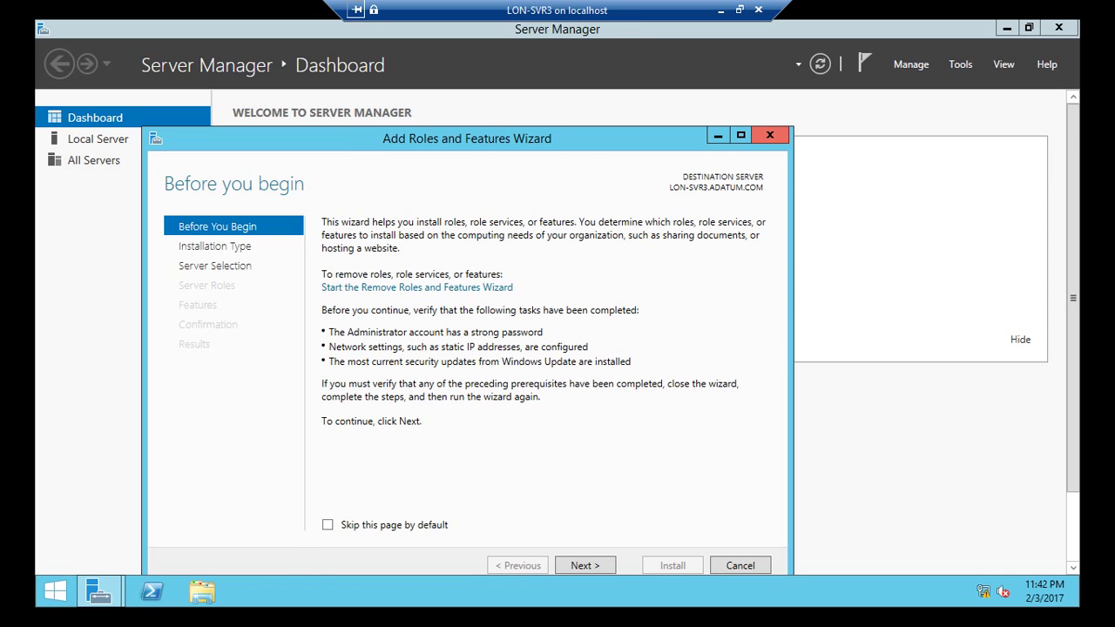
Step: Restart the Add Roles and Features wizard as a role-based installation on LON-SVR3
click(770, 135)
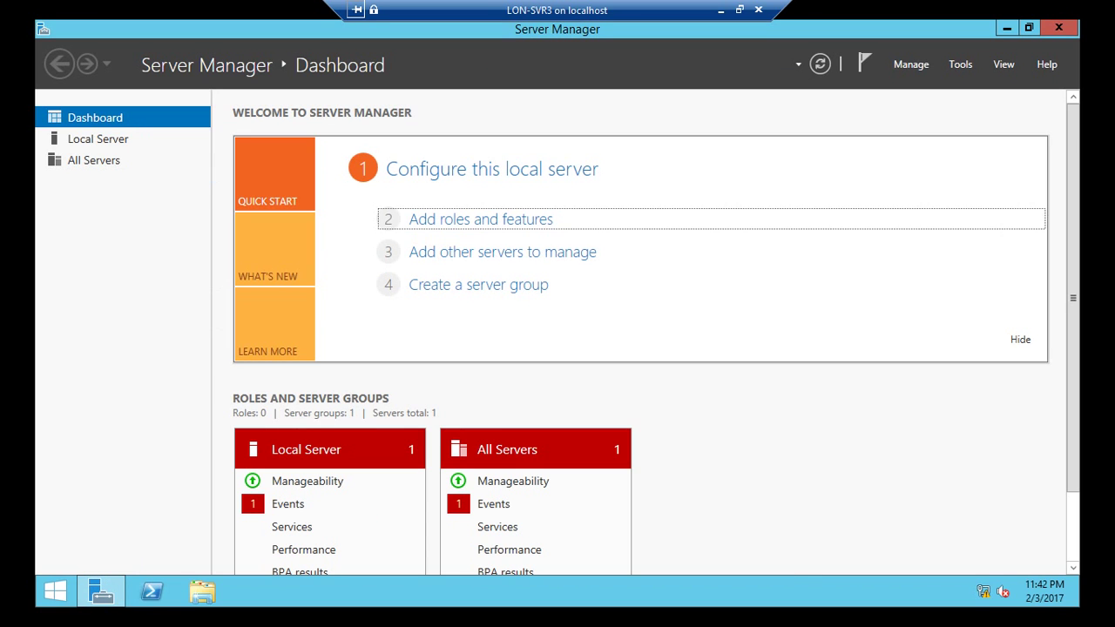
click(481, 219)
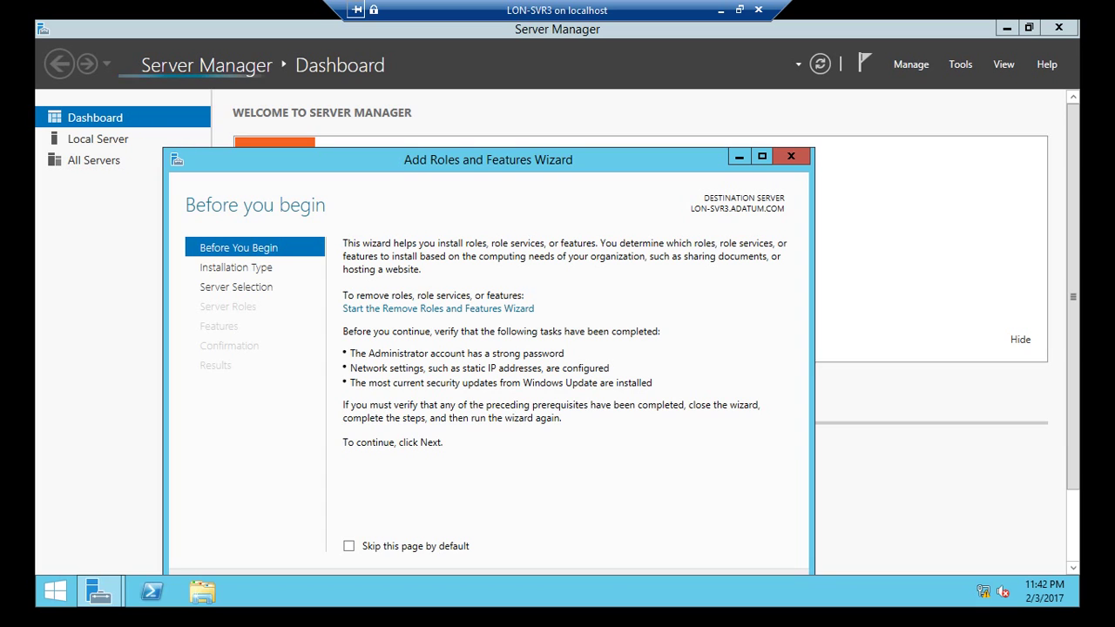
key(super+Up)
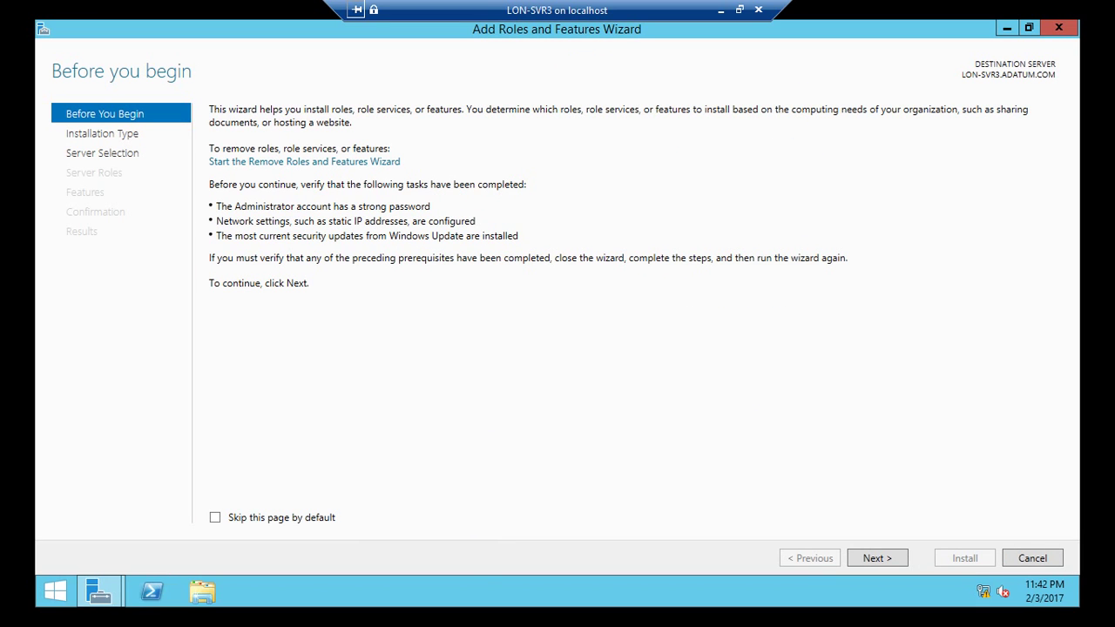
key(Return)
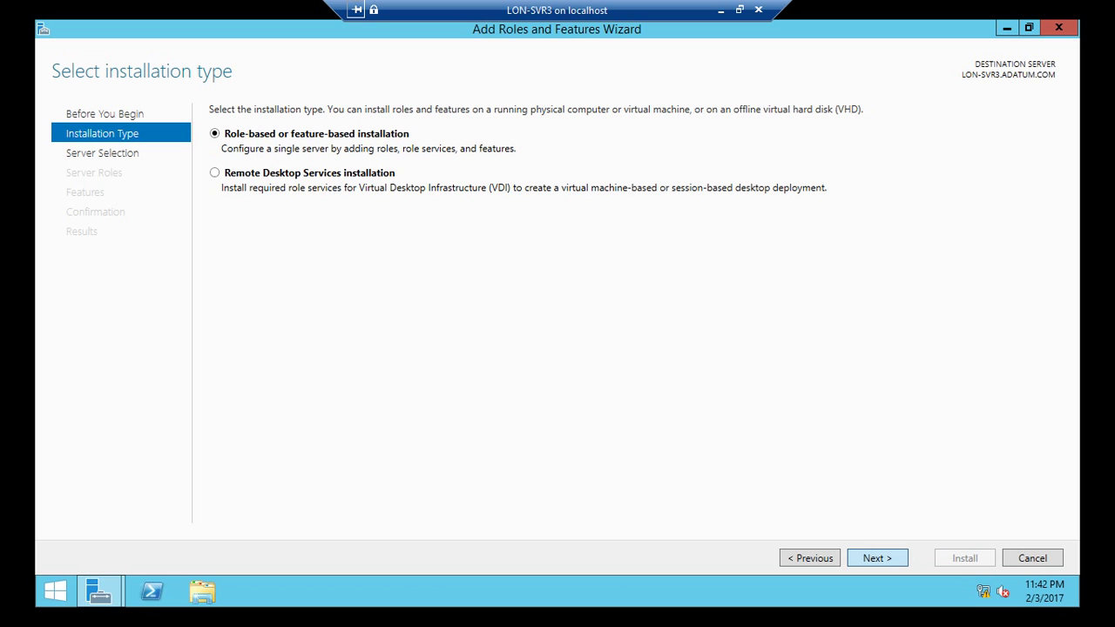
key(Return)
key(super+Down)
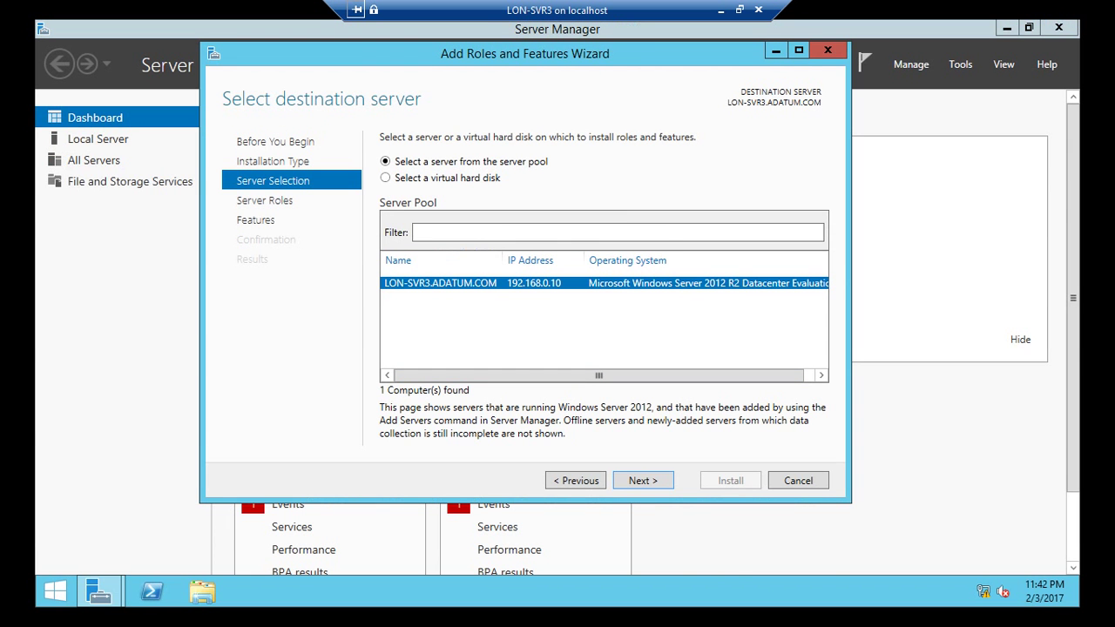
key(Return)
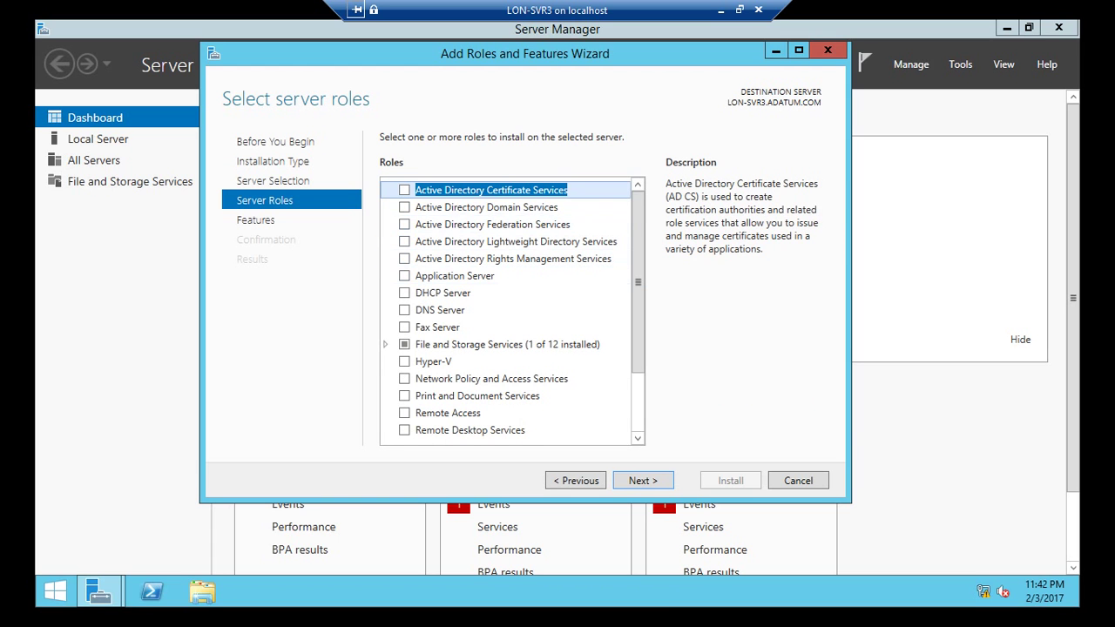
Step: Select Active Directory Domain Services with its management features and continue to confirmation
key(Down)
key(space)
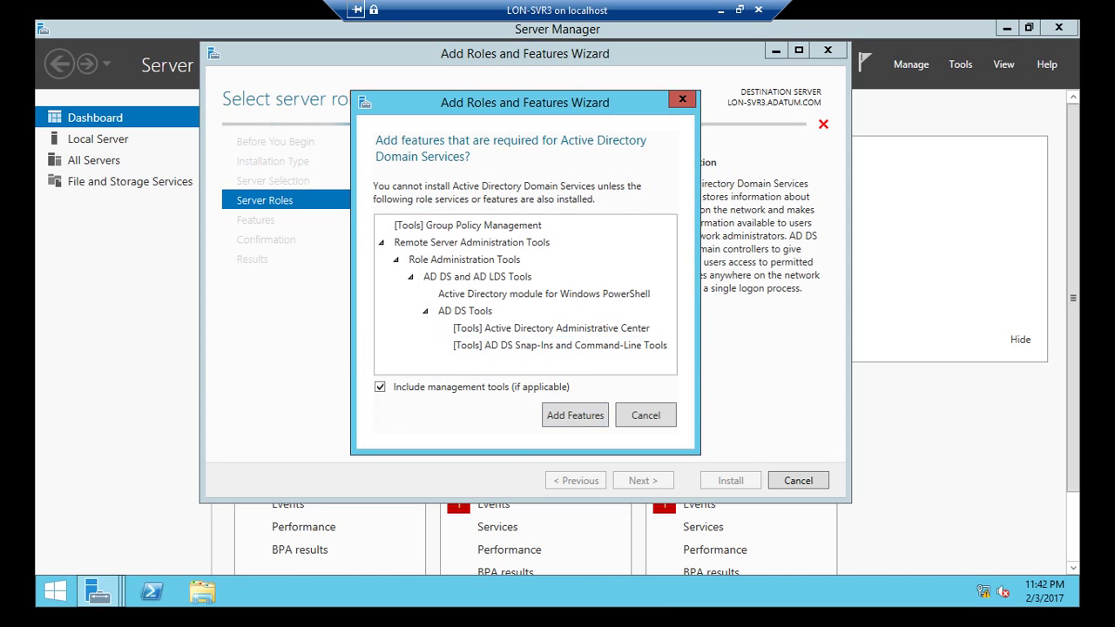
key(Return)
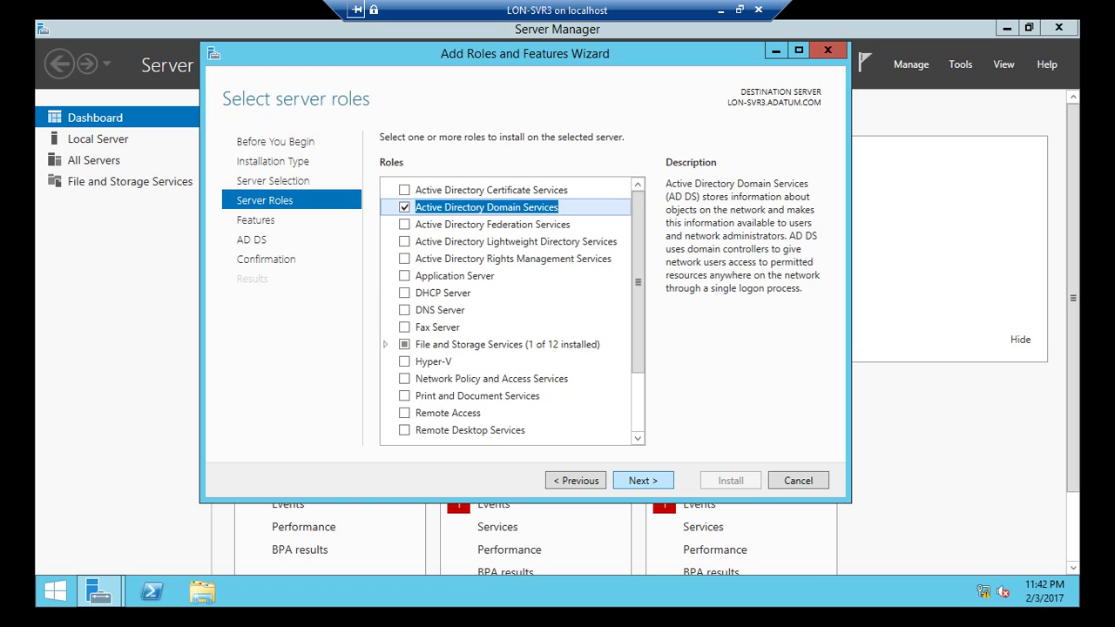
key(Return)
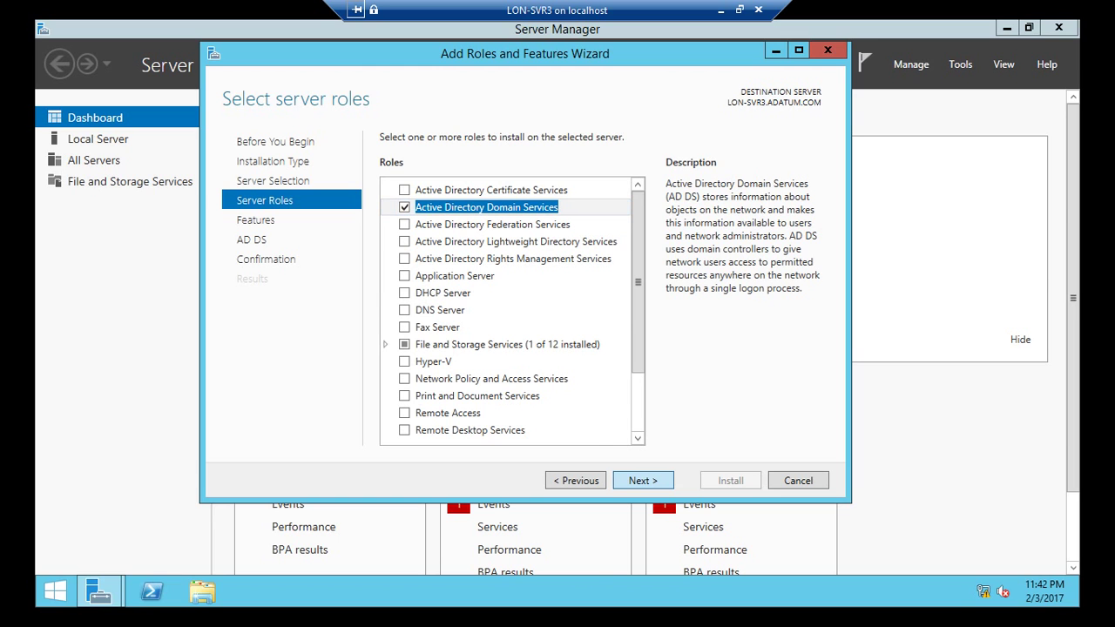
key(Return)
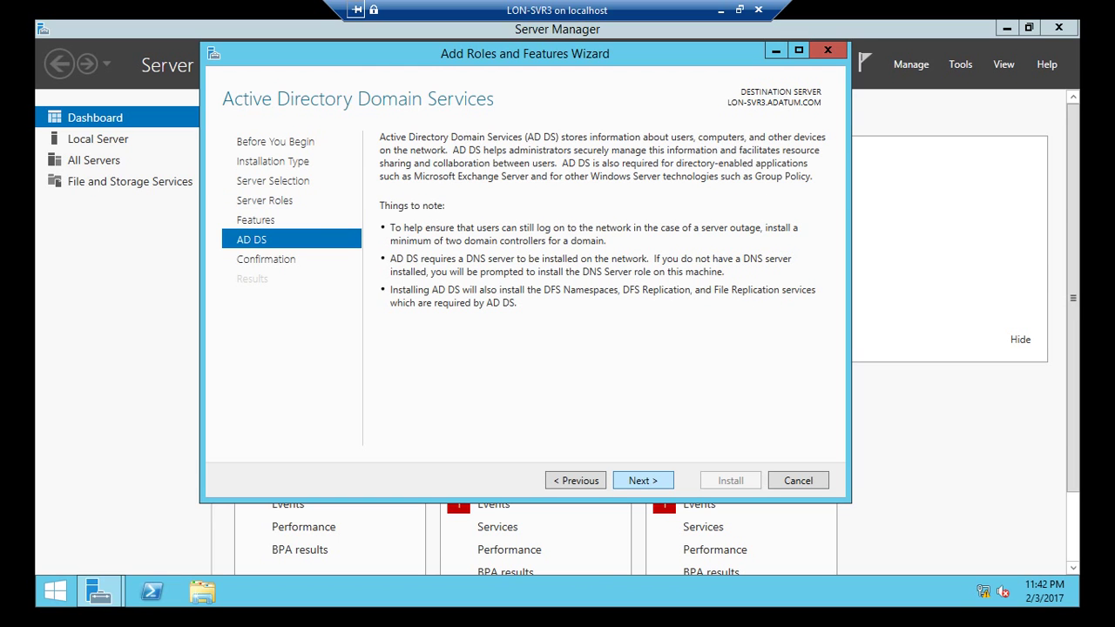
key(Return)
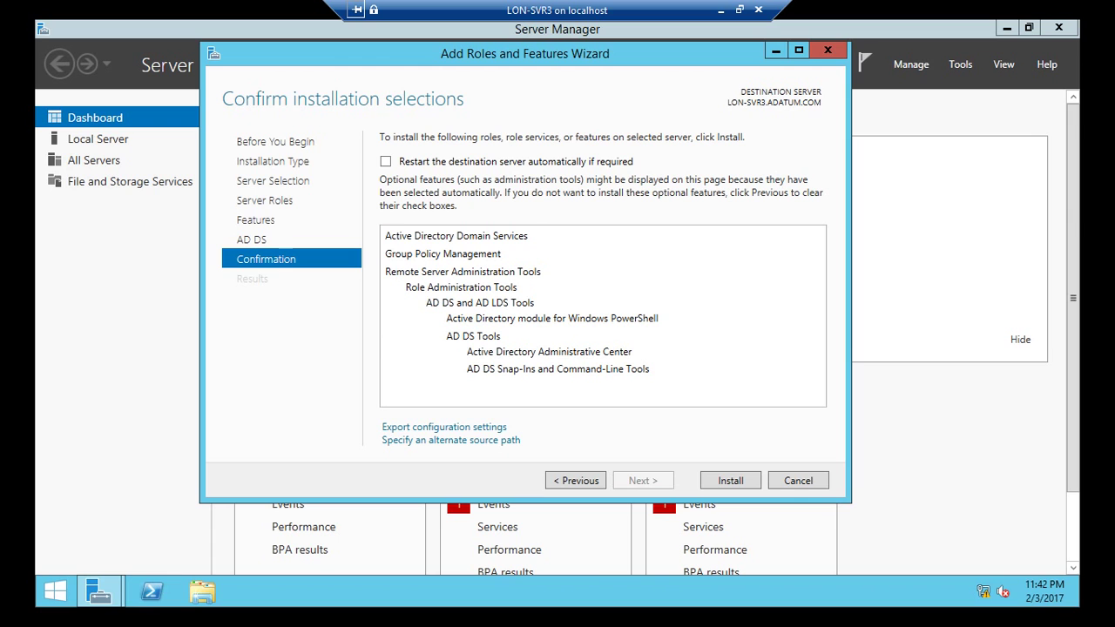
Step: Allow automatic restarts and start the AD DS installation
key(space)
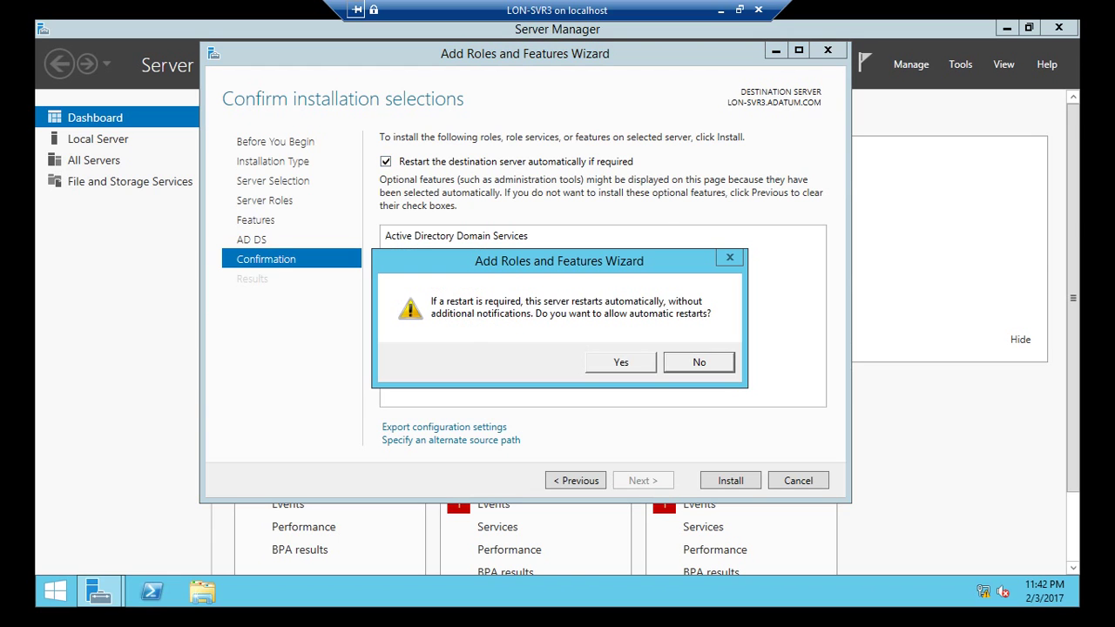
key(Left)
key(Return)
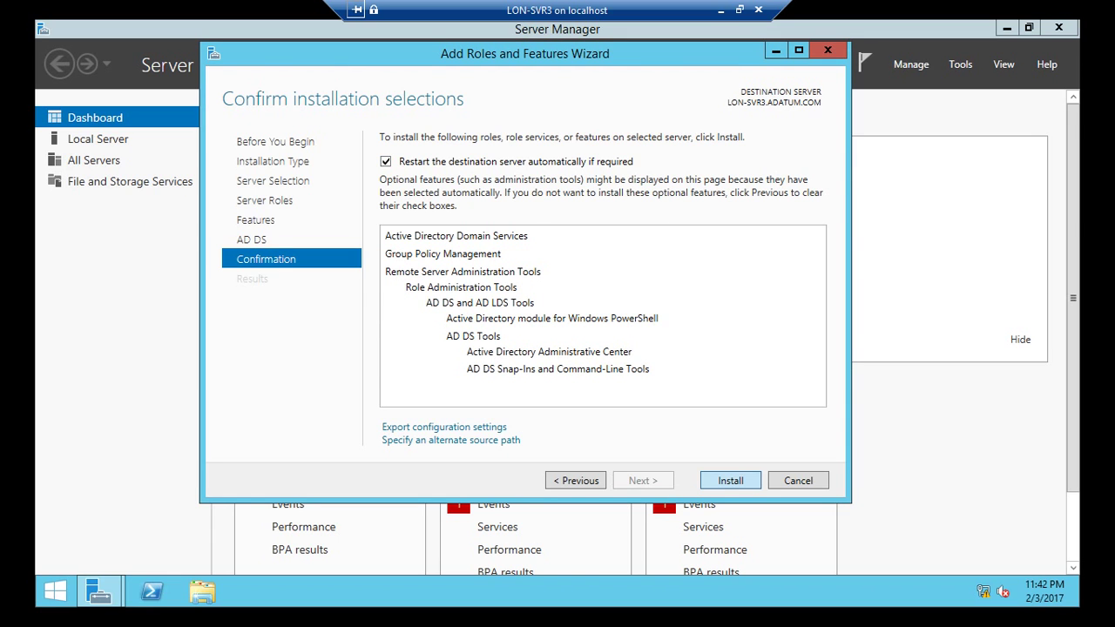
key(Return)
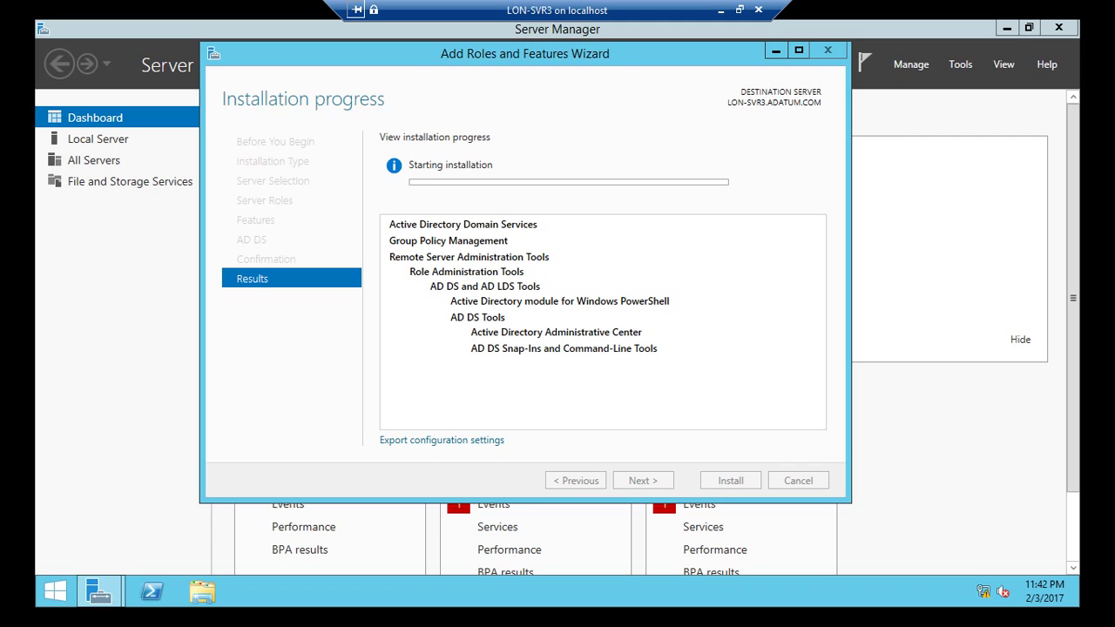
drag(545, 61, 595, 107)
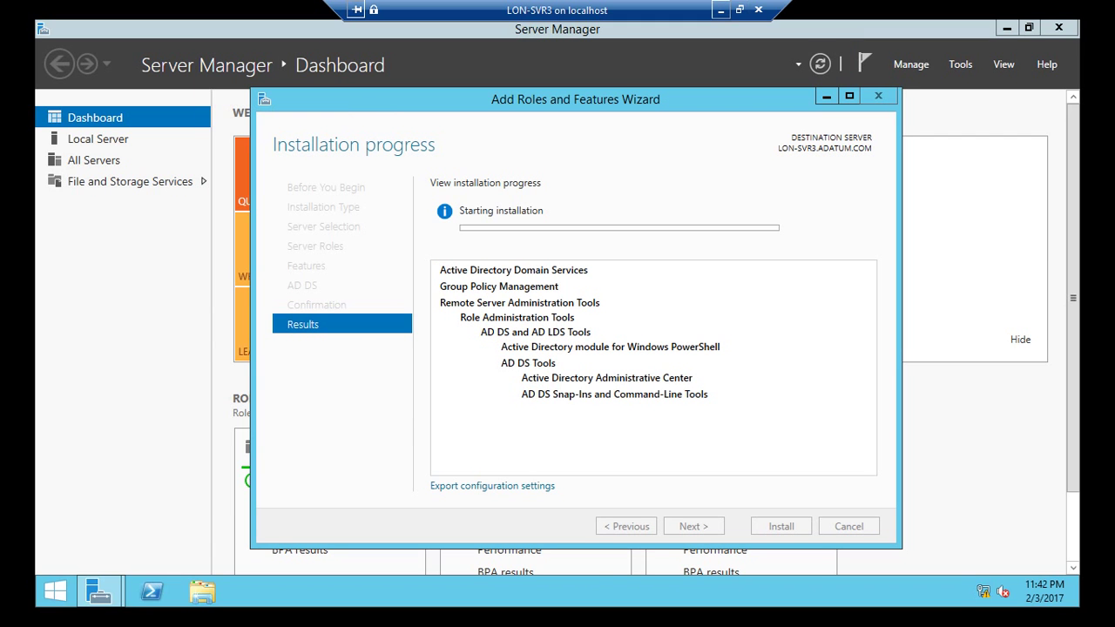
Step: Connect to LON-SVR2 in full screen and choose 'Promote this server to a domain controller'
click(721, 11)
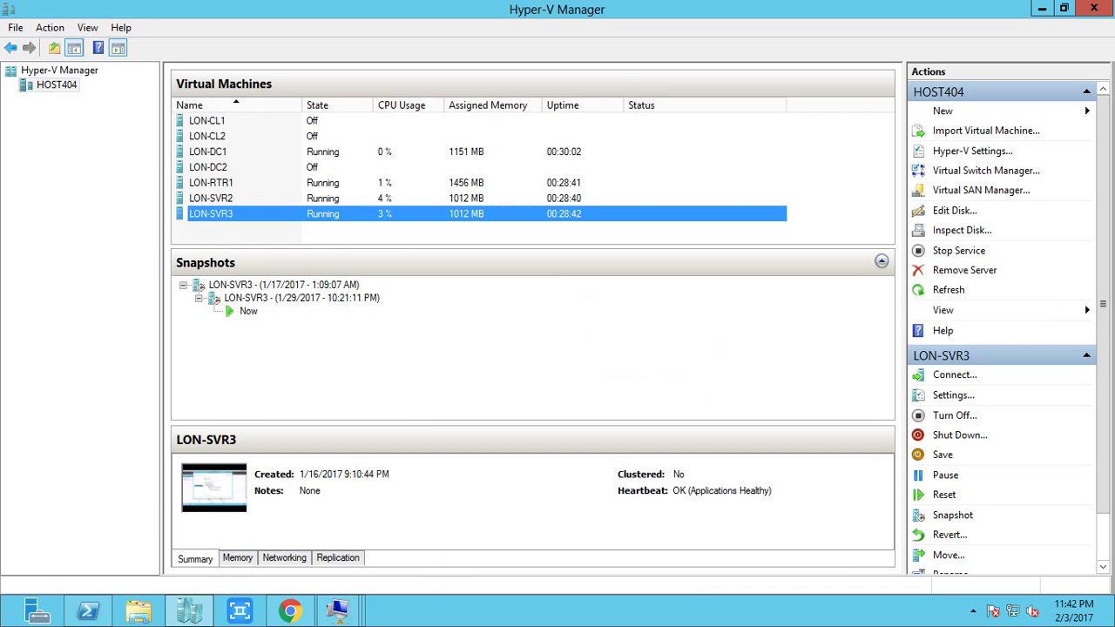
right_click(308, 198)
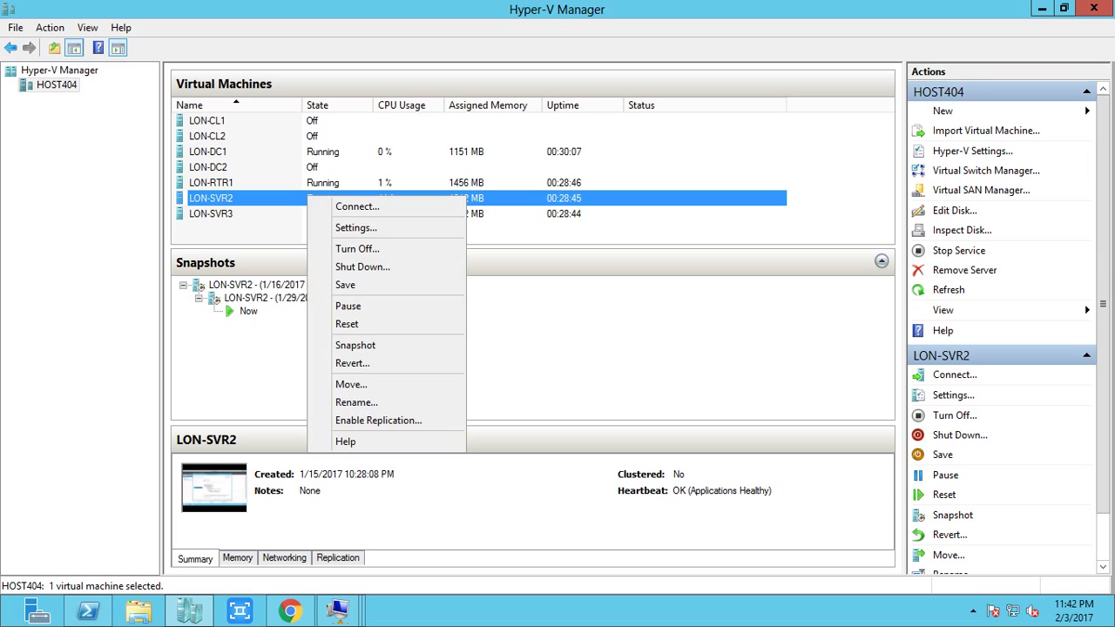
click(357, 207)
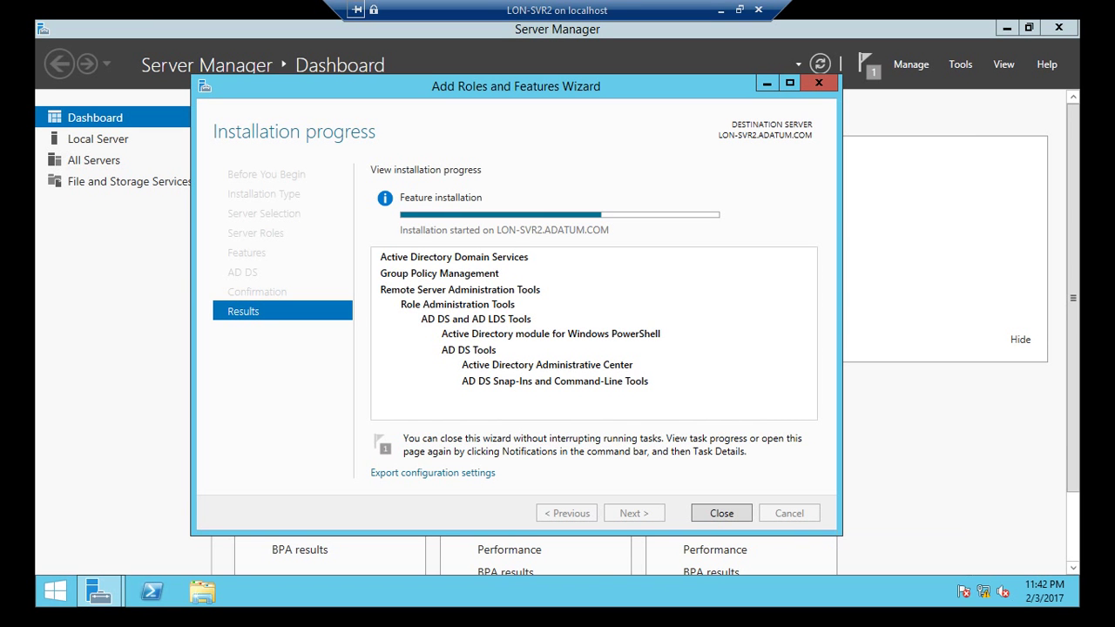
click(740, 10)
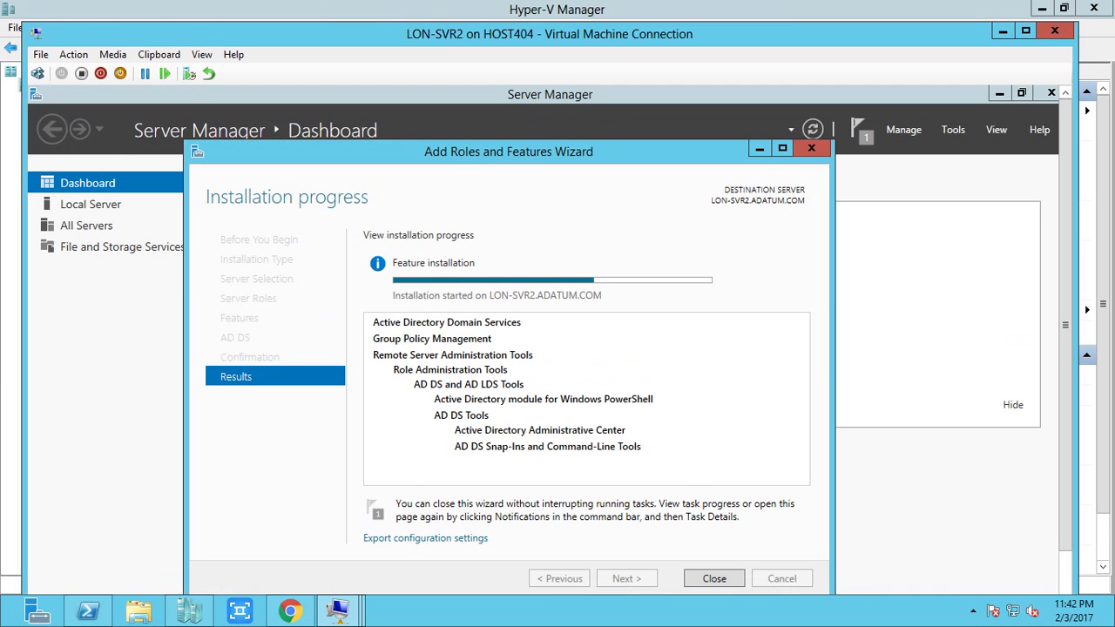
click(974, 611)
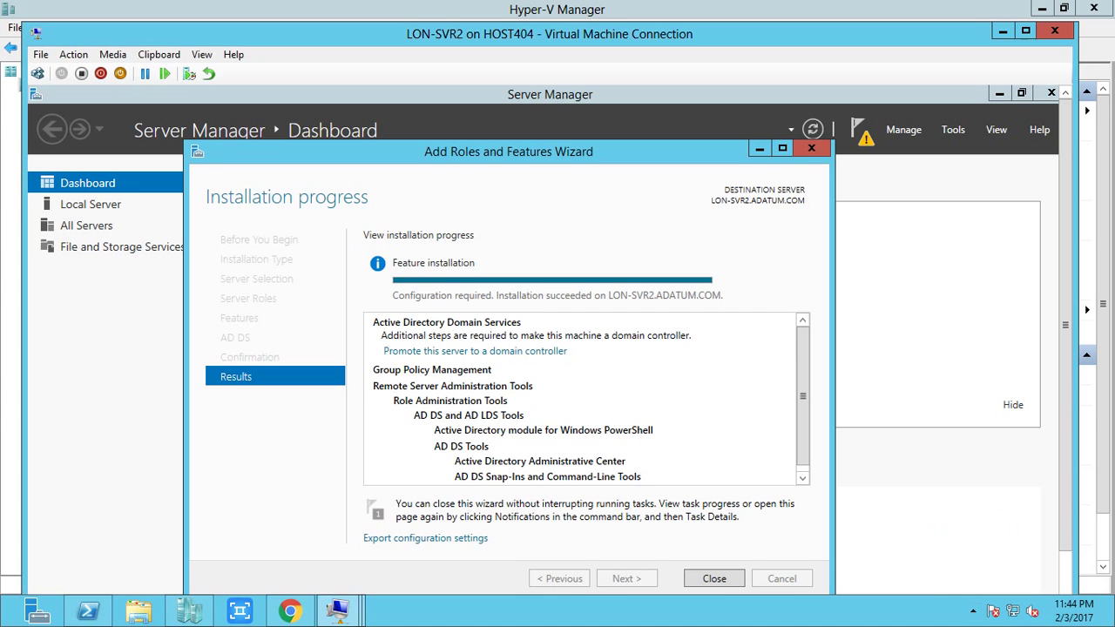
key(ctrl+alt+Break)
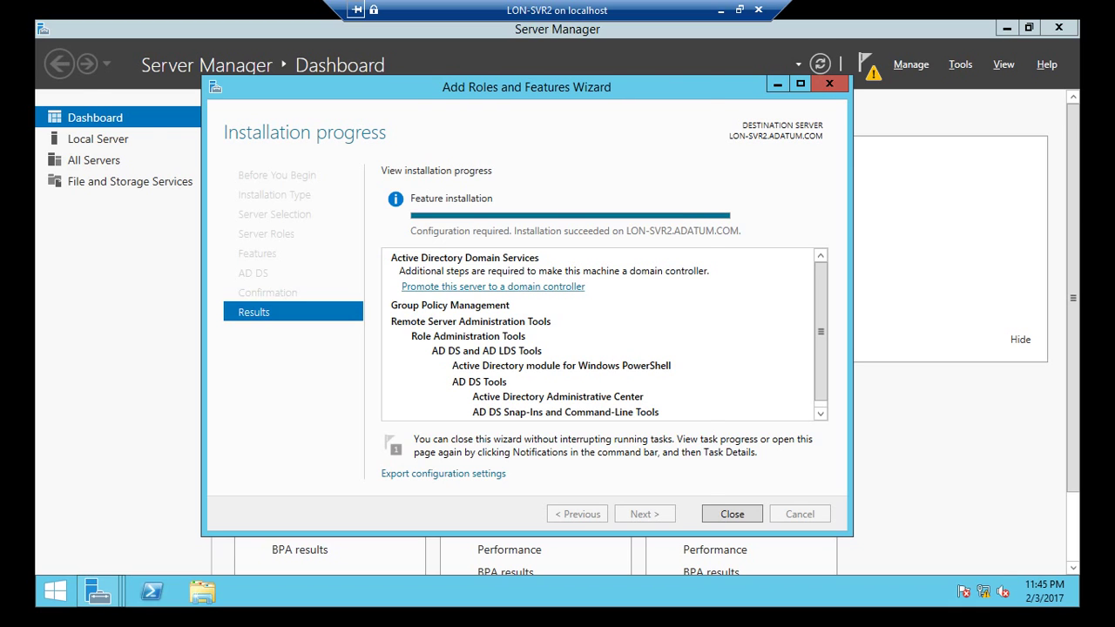
click(494, 285)
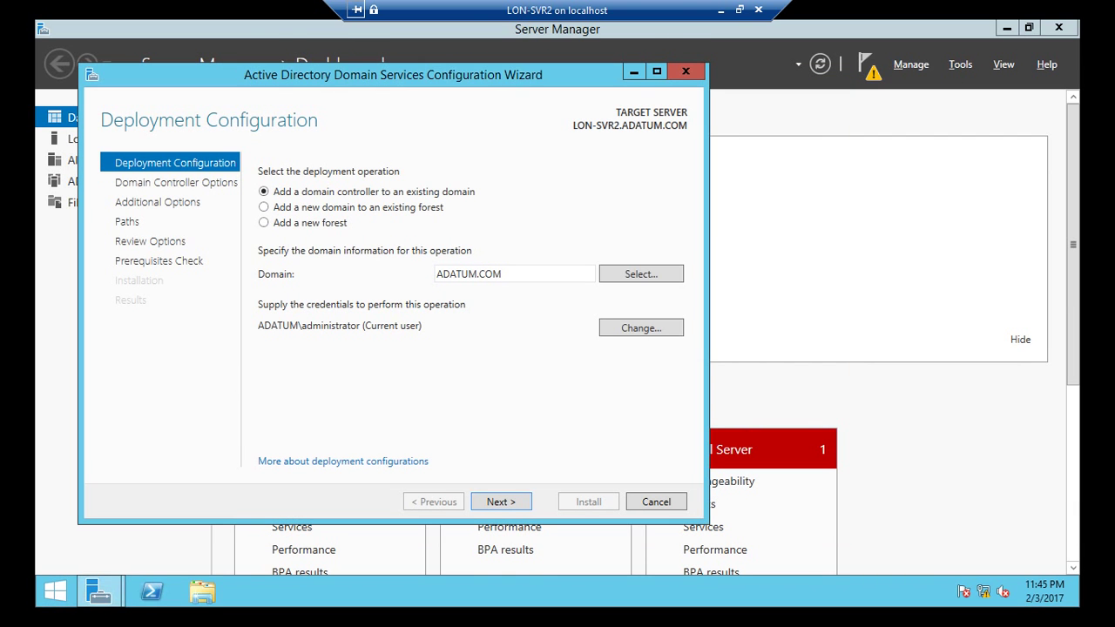
Step: Keep 'Add a domain controller to an existing domain' for ADATUM.COM and continue
key(Return)
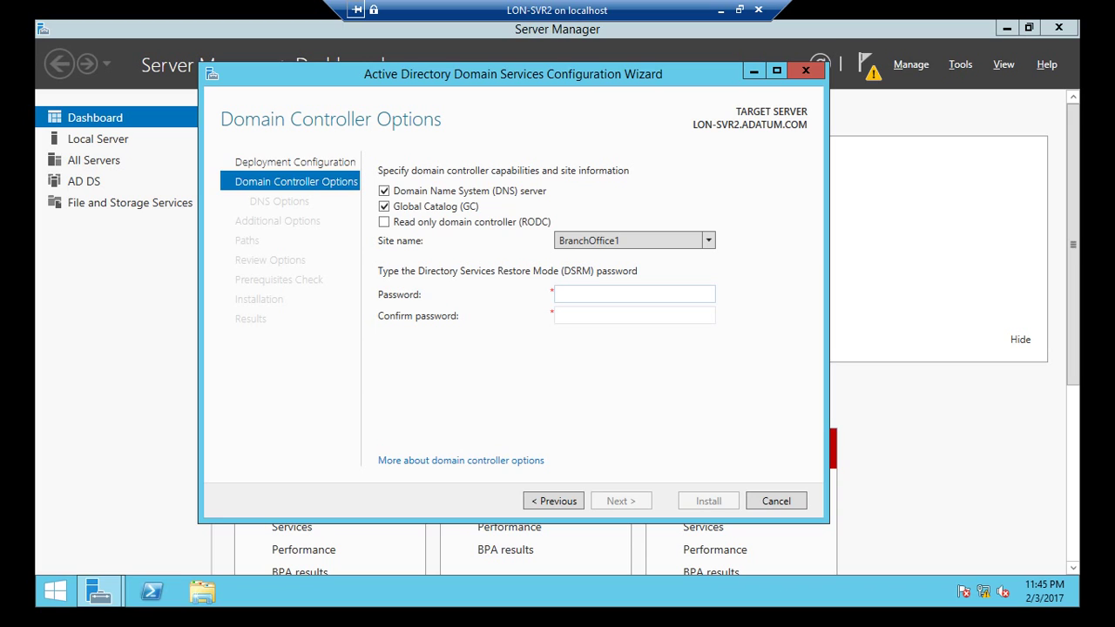
Step: Enter and confirm the DSRM password, keeping BranchOffice1 as the site
text(Pa$$w0rd1)
key(Tab)
text(Pa$$w0rd1)
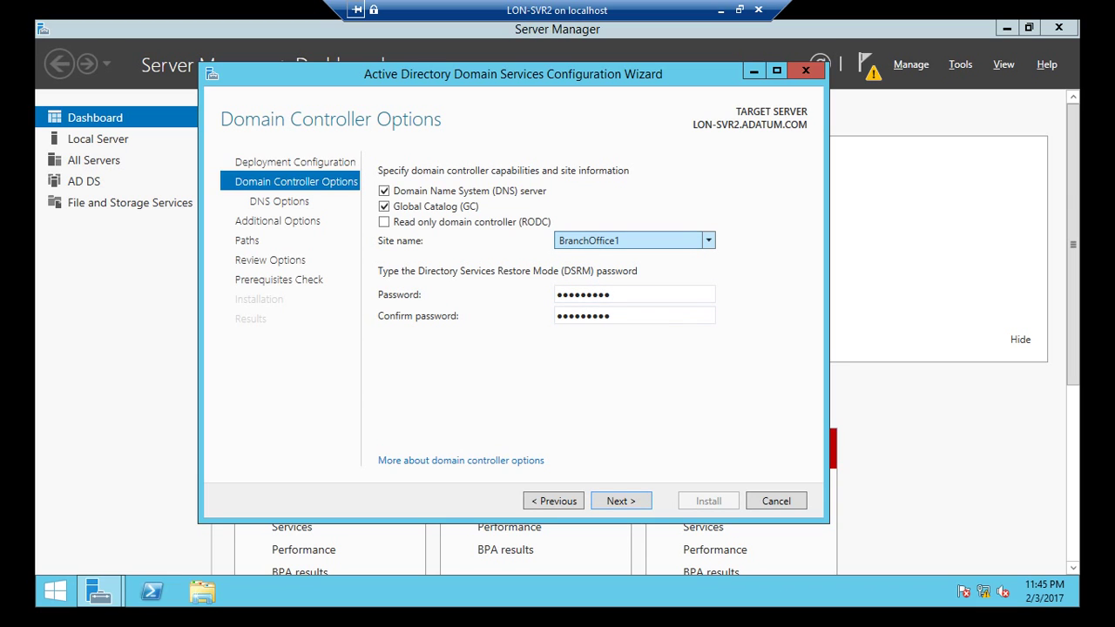
click(635, 240)
key(Return)
key(Return)
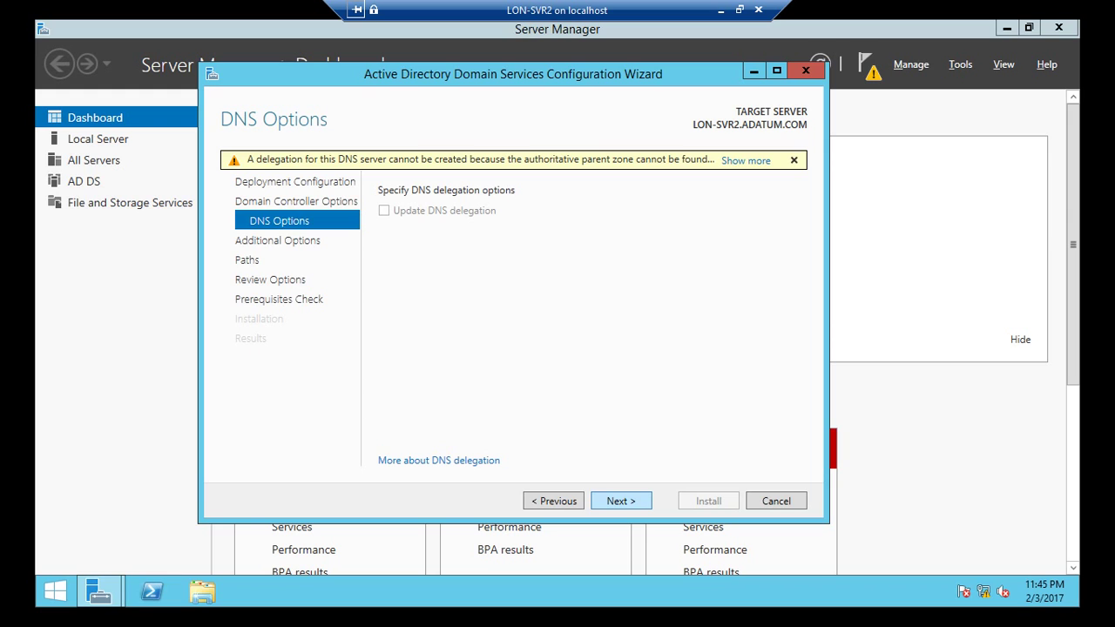
Step: Skip the DNS delegation warning and replicate from LON-DC1.ADATUM.COM
key(Return)
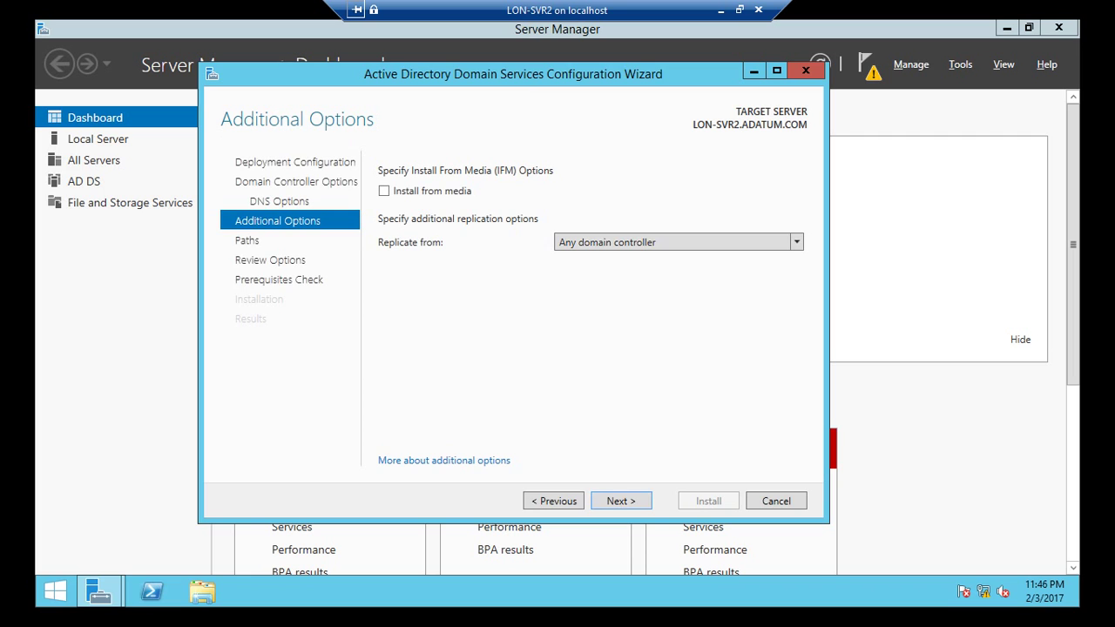
key(alt+Down)
key(Return)
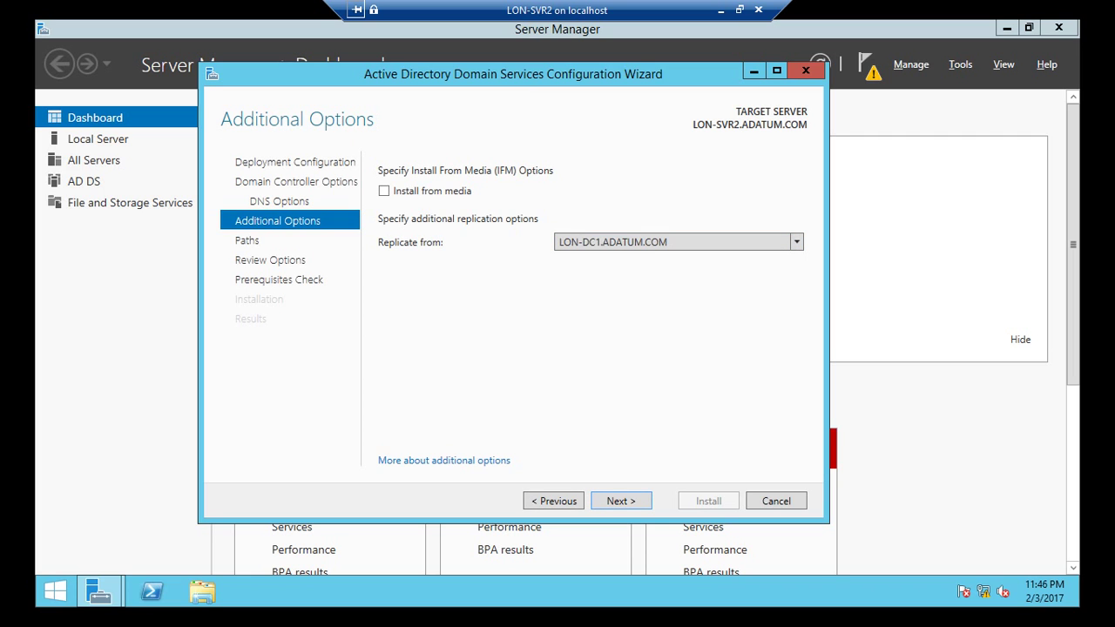
key(Return)
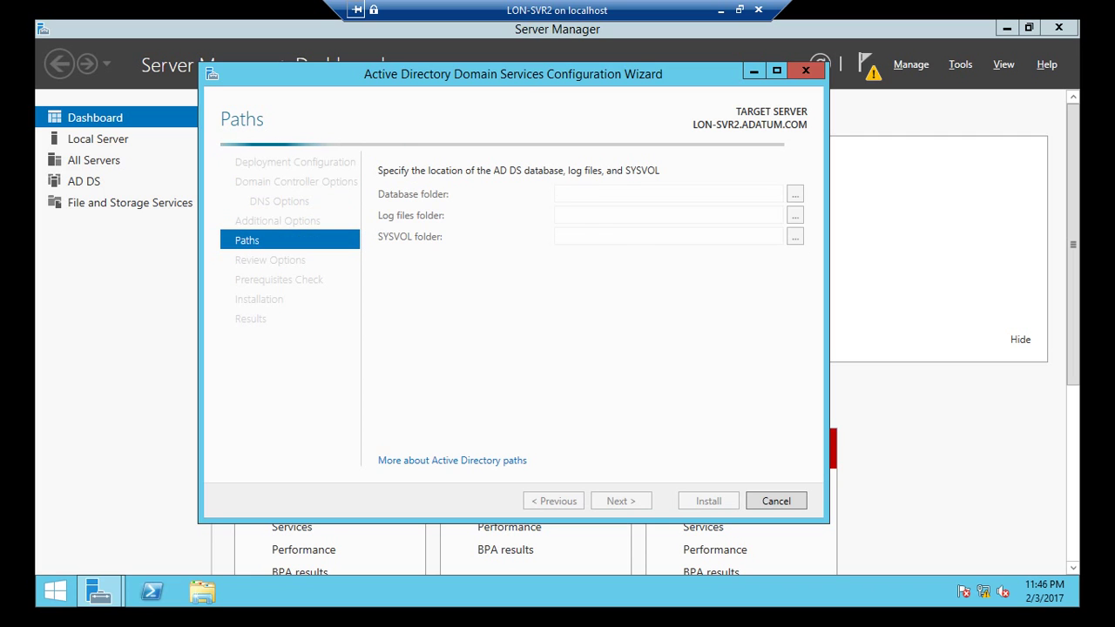
Step: Accept the default database, log and SYSVOL paths and scroll through the Review Options summary
key(Return)
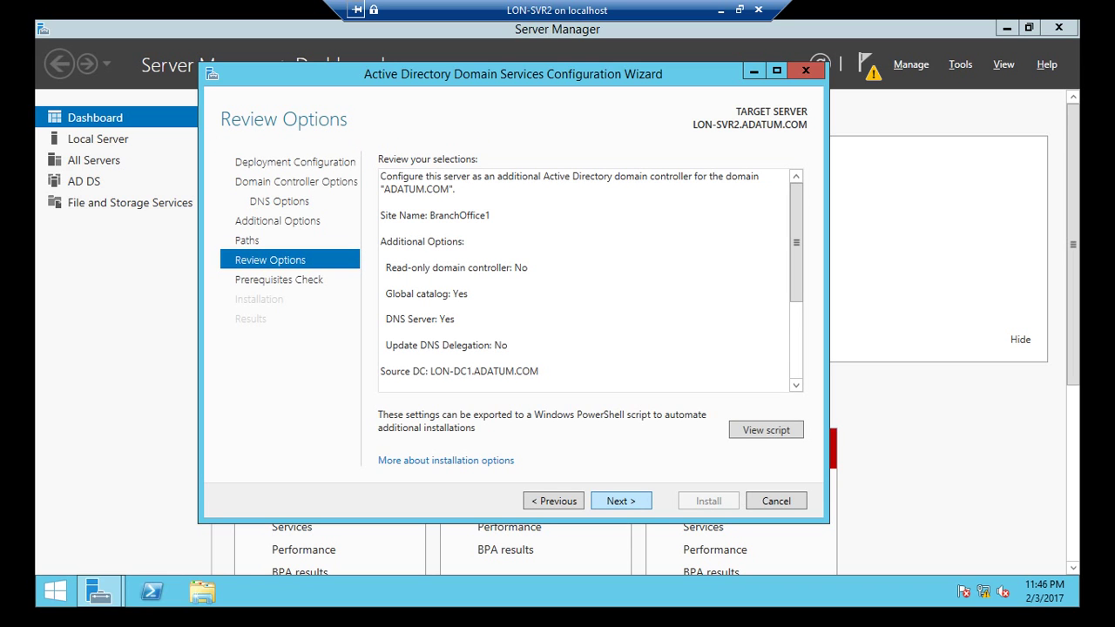
scroll(796, 242, down, 3)
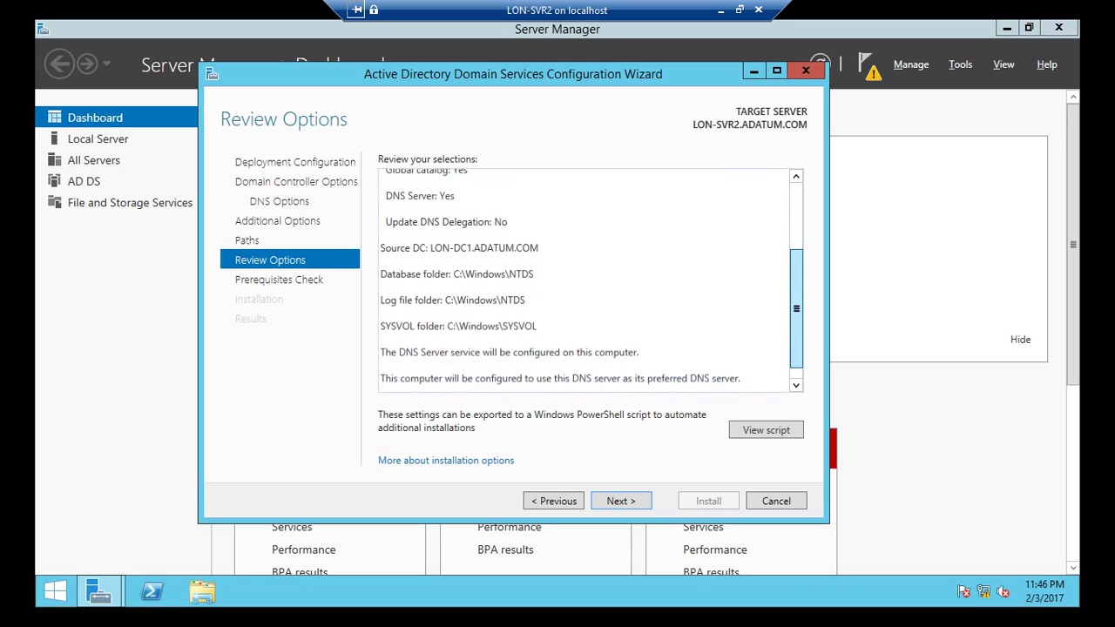
scroll(592, 277, down, 1)
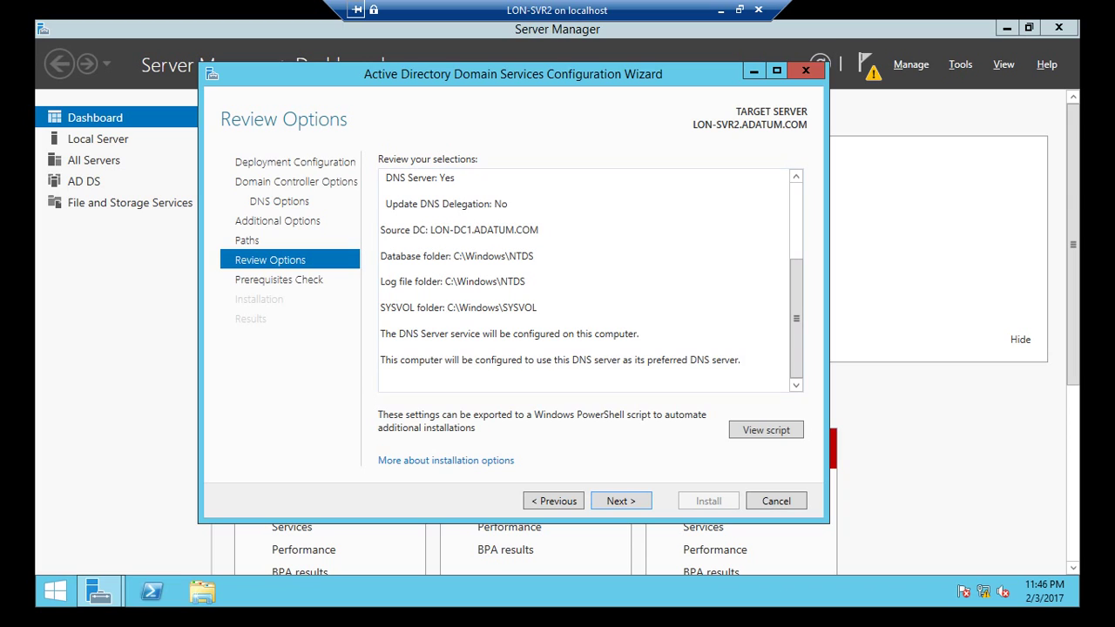
click(622, 501)
Step: Open the deployment script in Notepad, select all of it, close it, and run the prerequisites check
click(766, 430)
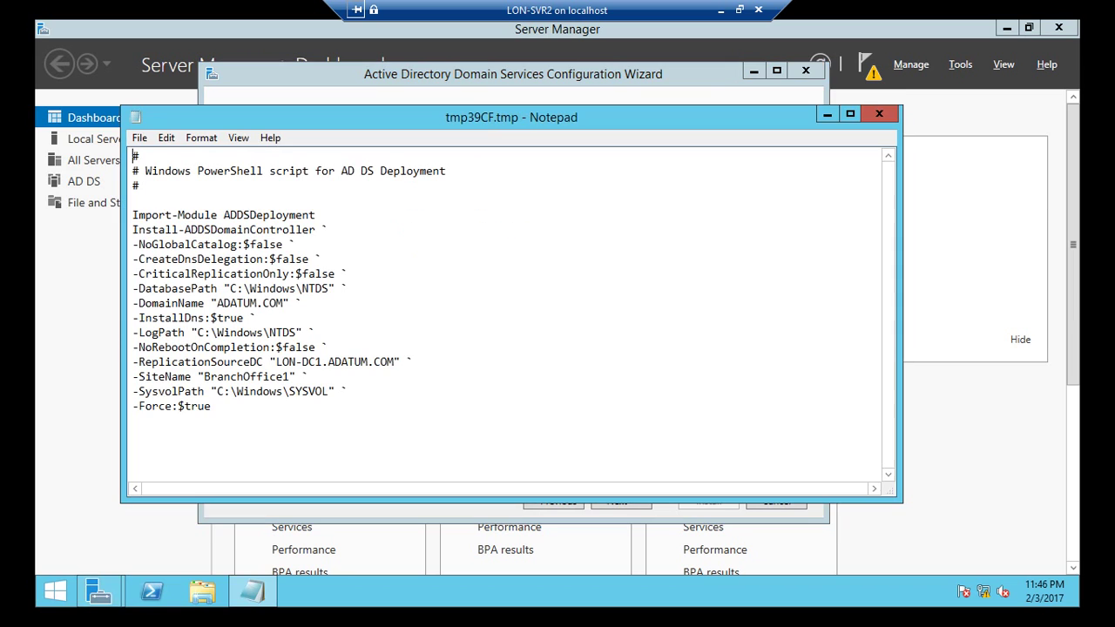
key(ctrl+End)
key(shift+Up)
key(shift+Up)
key(shift+Up)
key(shift+Up)
key(shift+Up)
key(shift+Up)
key(shift+Up)
key(shift+Up)
key(shift+Up)
key(shift+Up)
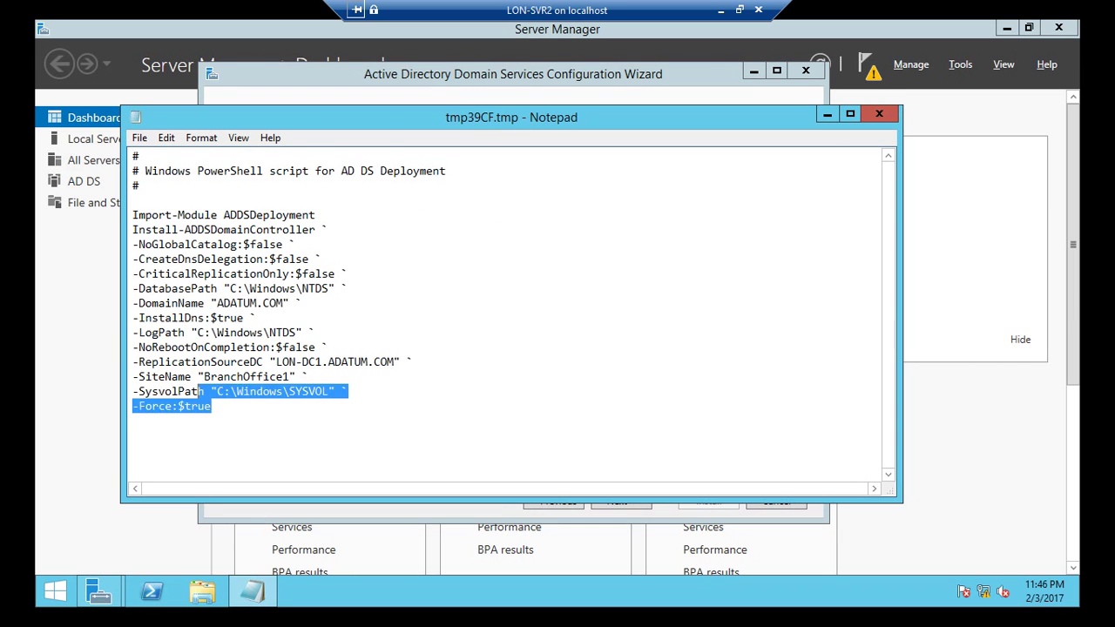
key(shift+Home)
key(shift+Up)
key(shift+Up)
key(shift+Up)
key(shift+Up)
key(shift+Up)
key(shift+Up)
key(shift+Left)
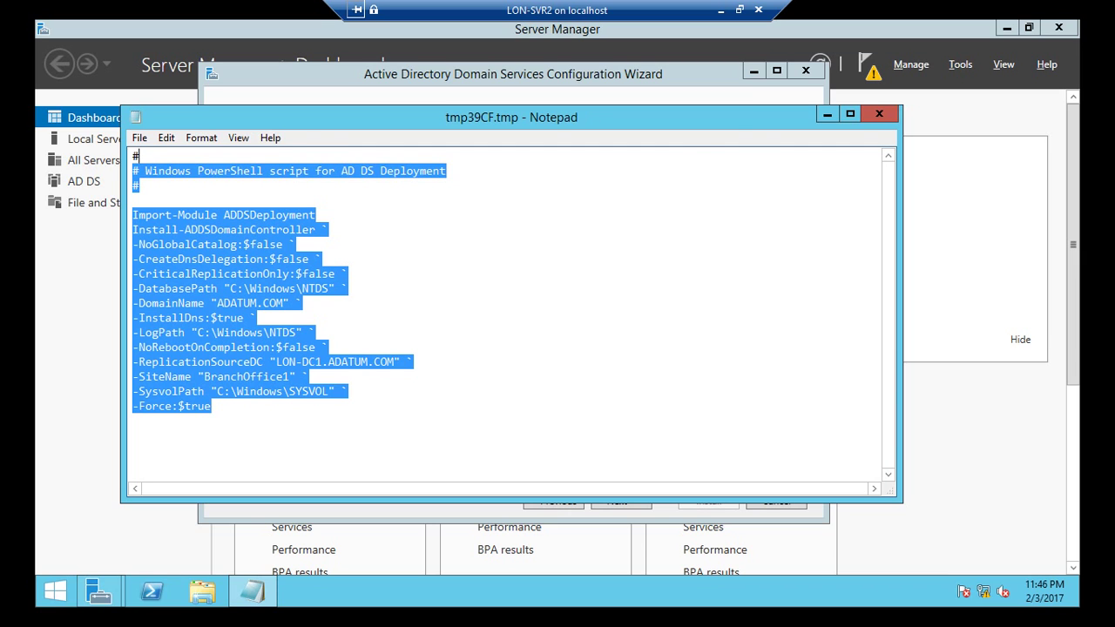
key(alt+F4)
key(Return)
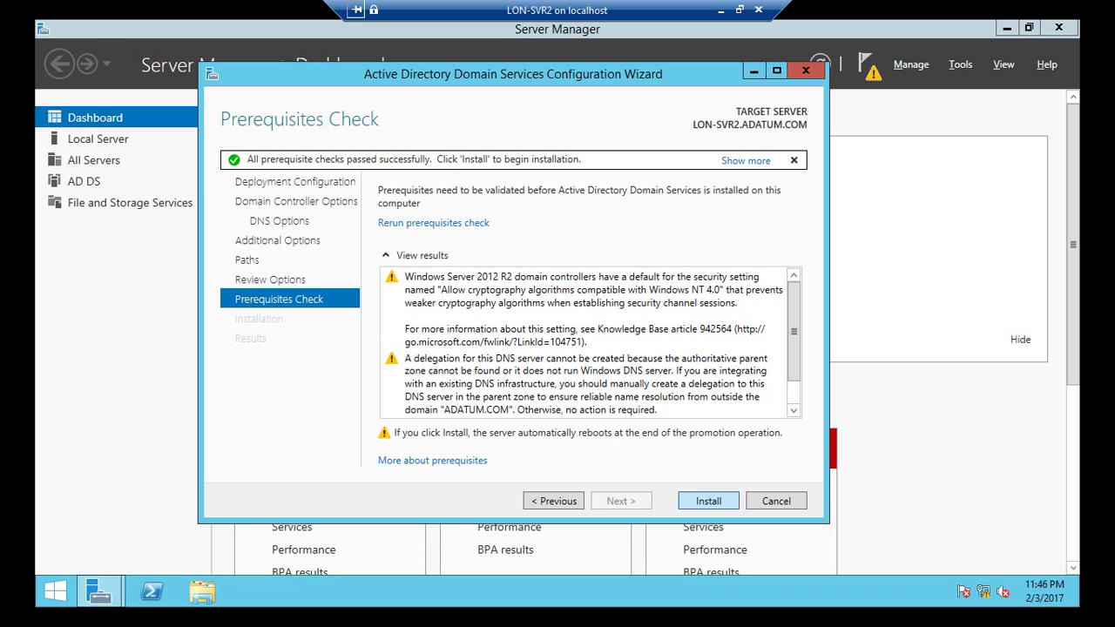
Step: Start the domain controller installation and minimize the LON-SVR2 session to Hyper-V Manager
click(709, 502)
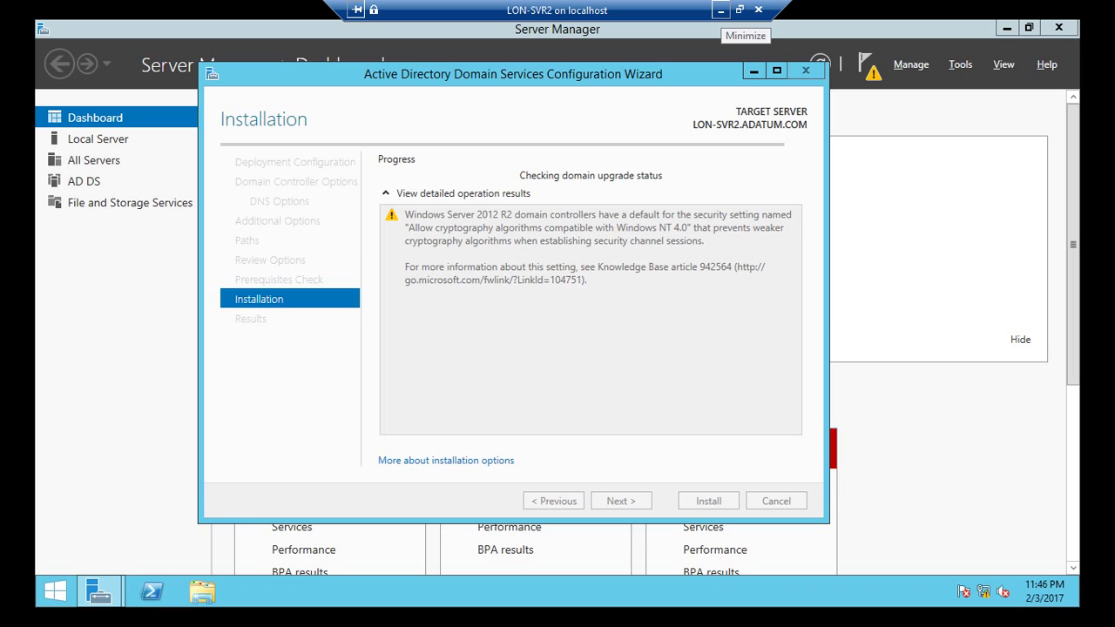
click(721, 11)
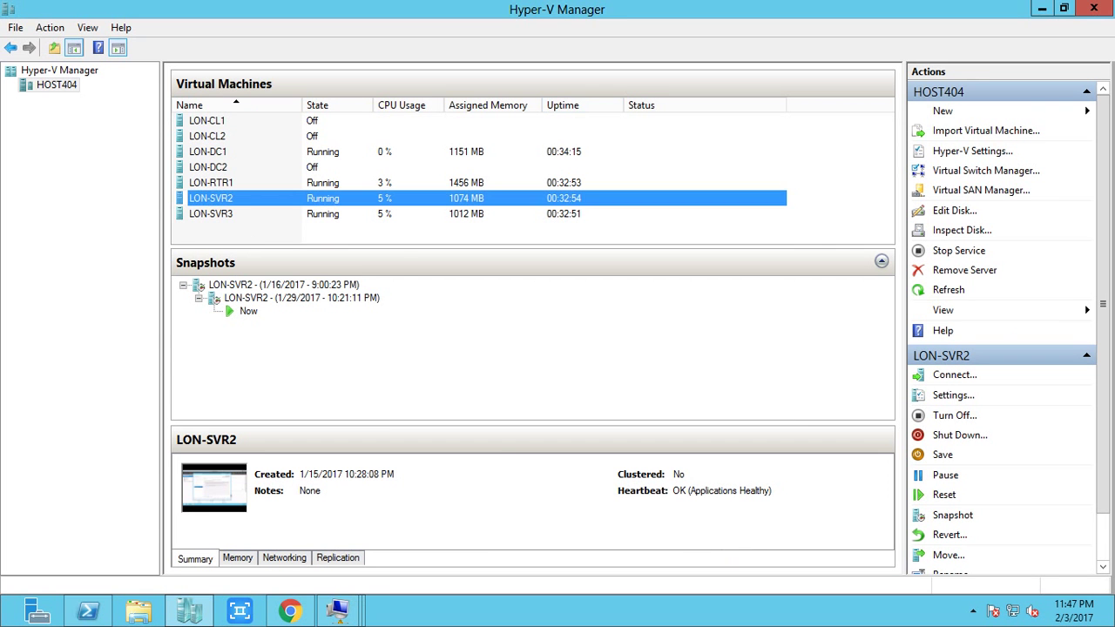
Step: Connect to LON-SVR3 from Hyper-V Manager and switch its session to full screen
right_click(299, 215)
click(331, 226)
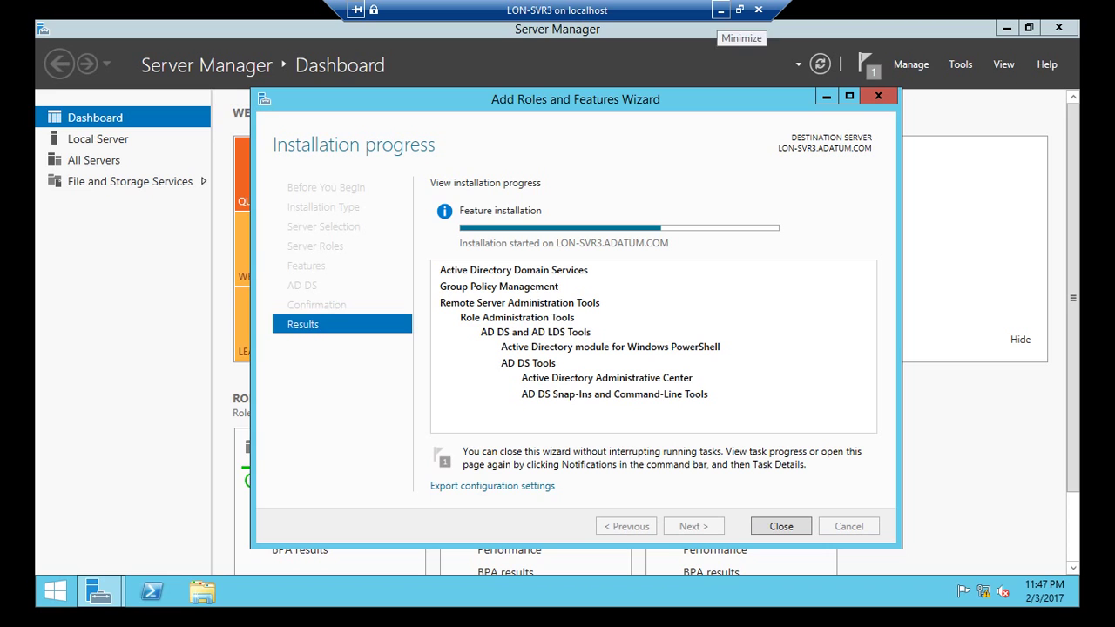
click(740, 10)
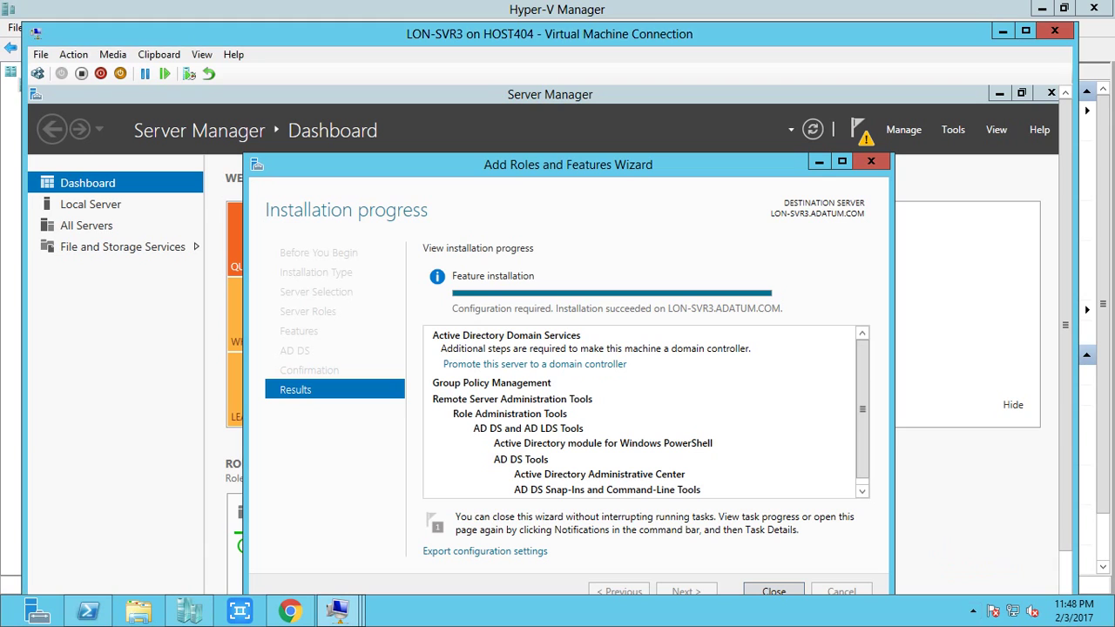
key(ctrl+alt+Break)
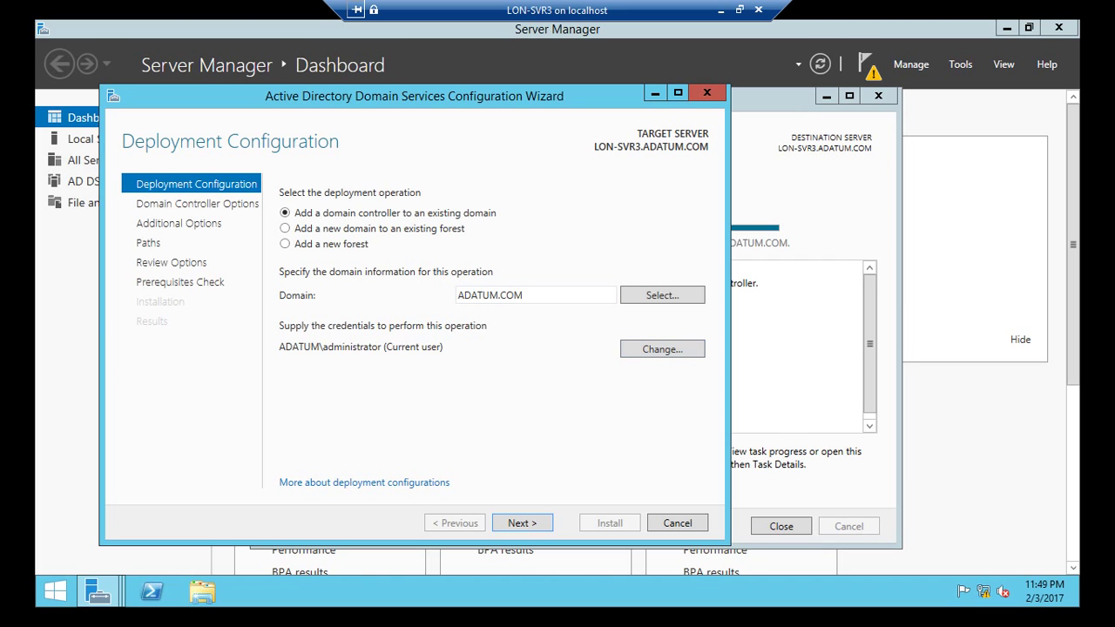
Step: Keep 'Add a domain controller to an existing domain' for ADATUM.COM and move on to Domain Controller Options
key(Return)
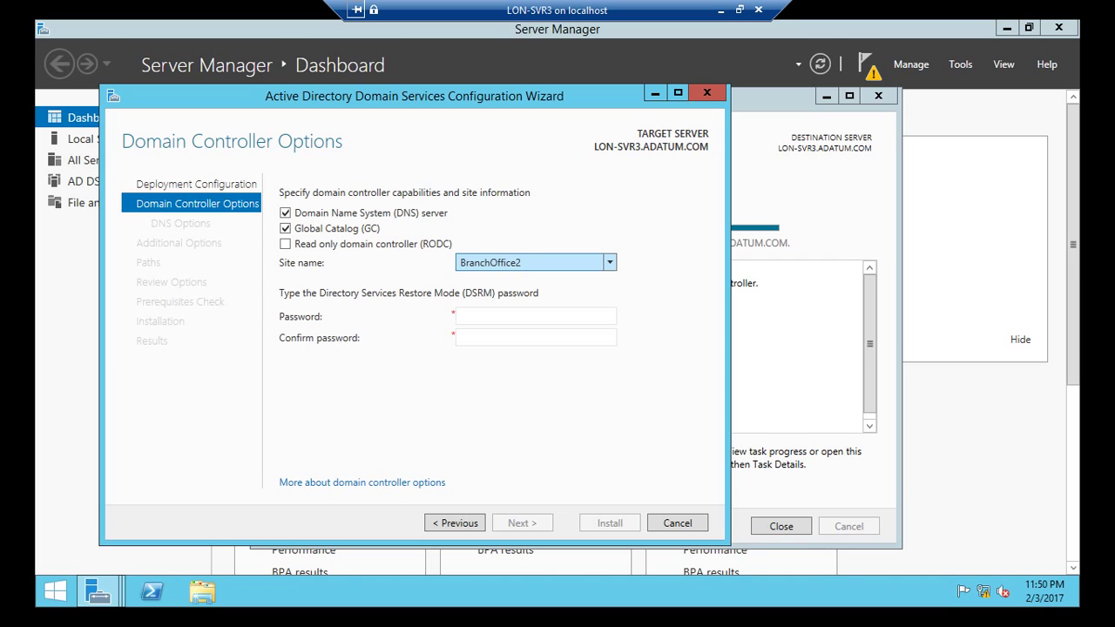
Step: Review the site name list and keep BranchOffice2 as LON-SVR3's site
key(alt+Down)
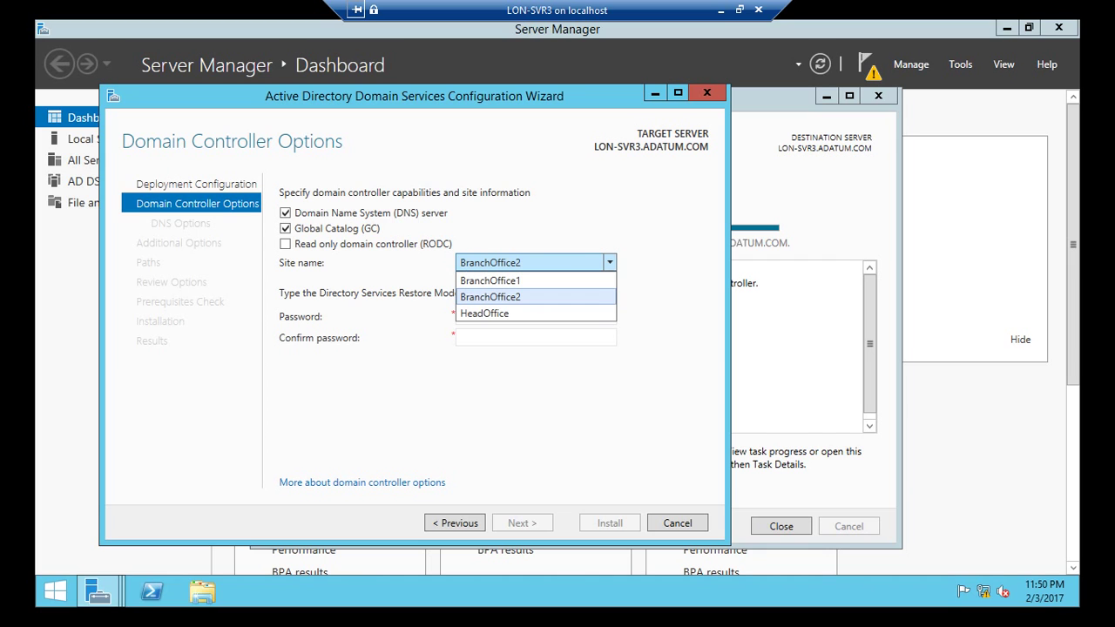
key(Down)
key(Up)
key(Return)
Step: Enter and confirm the DSRM password, then pass DNS Options to reach Additional Options
key(Tab)
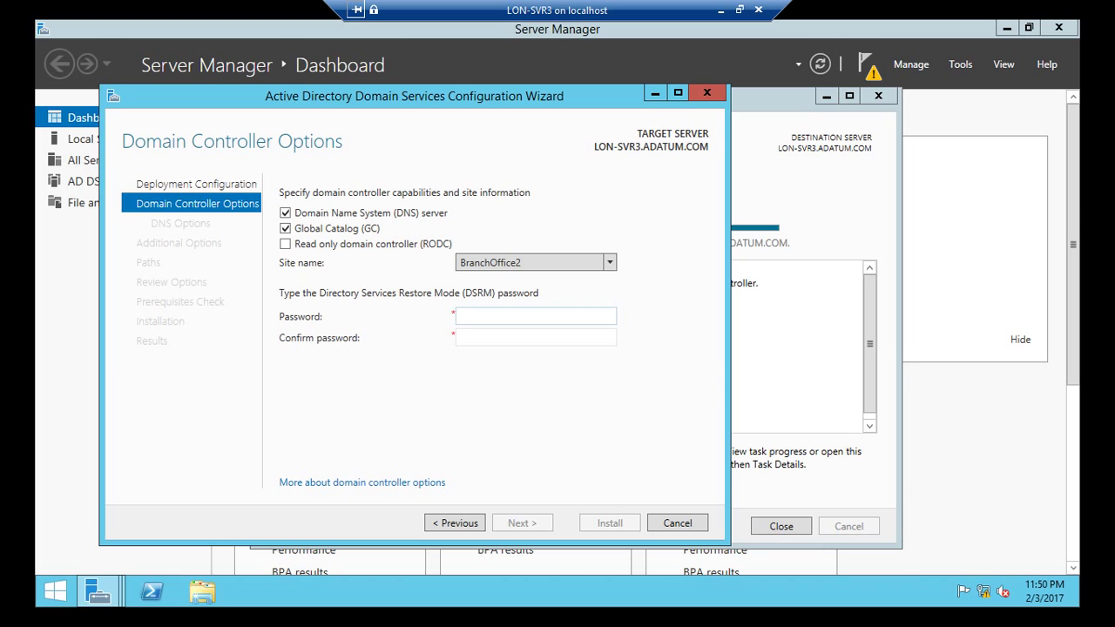
text(Pa55w.rd)
click(459, 338)
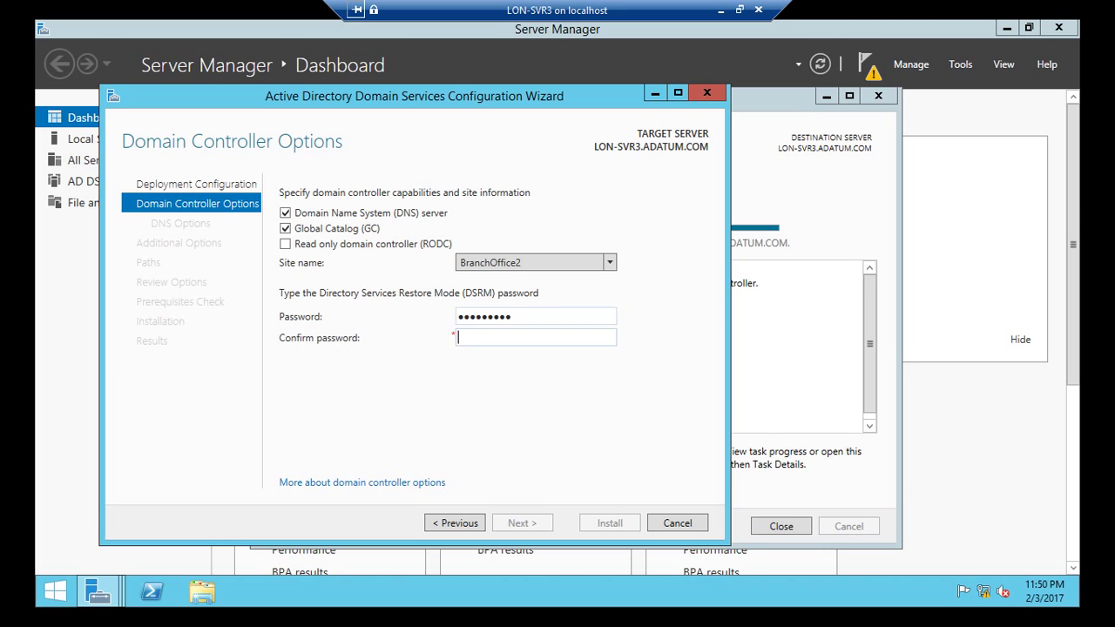
key(Tab)
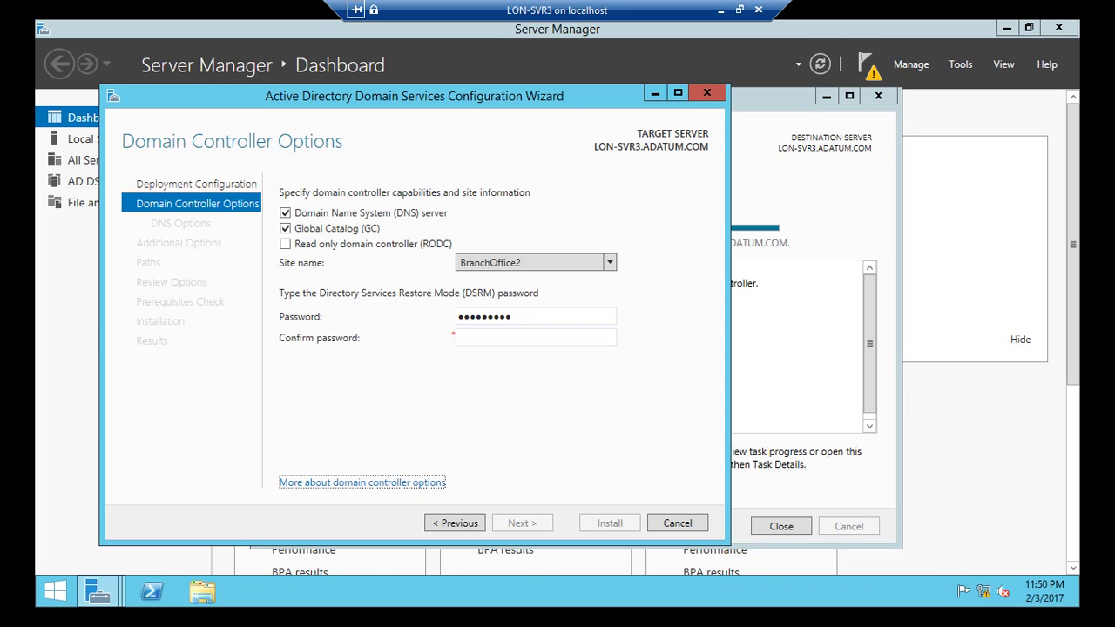
click(458, 339)
text(Pa)
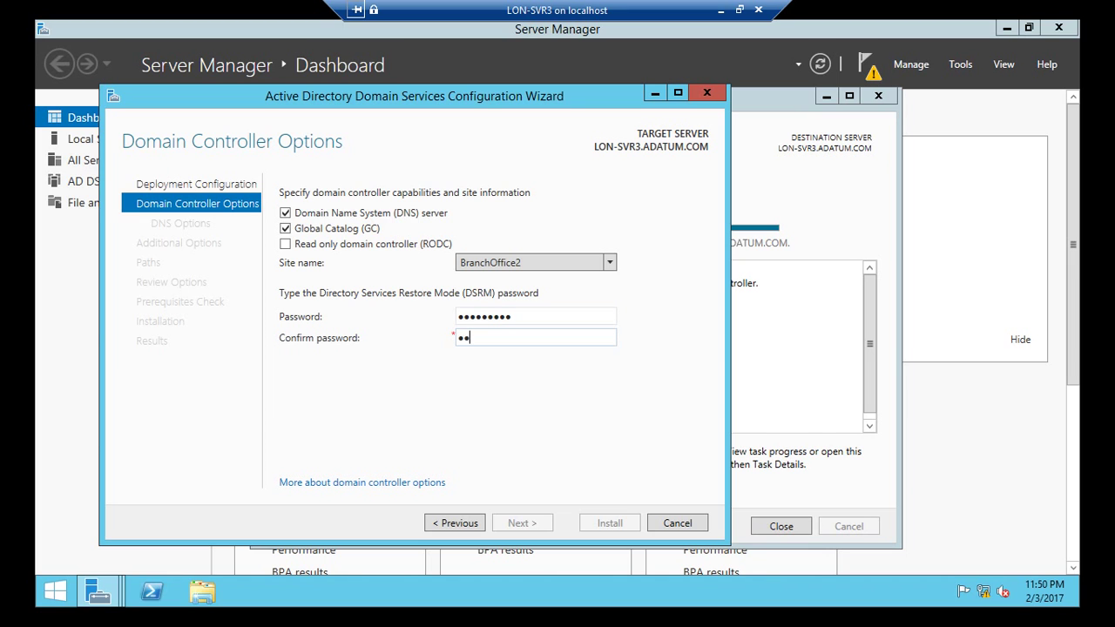
text($$w0rd1)
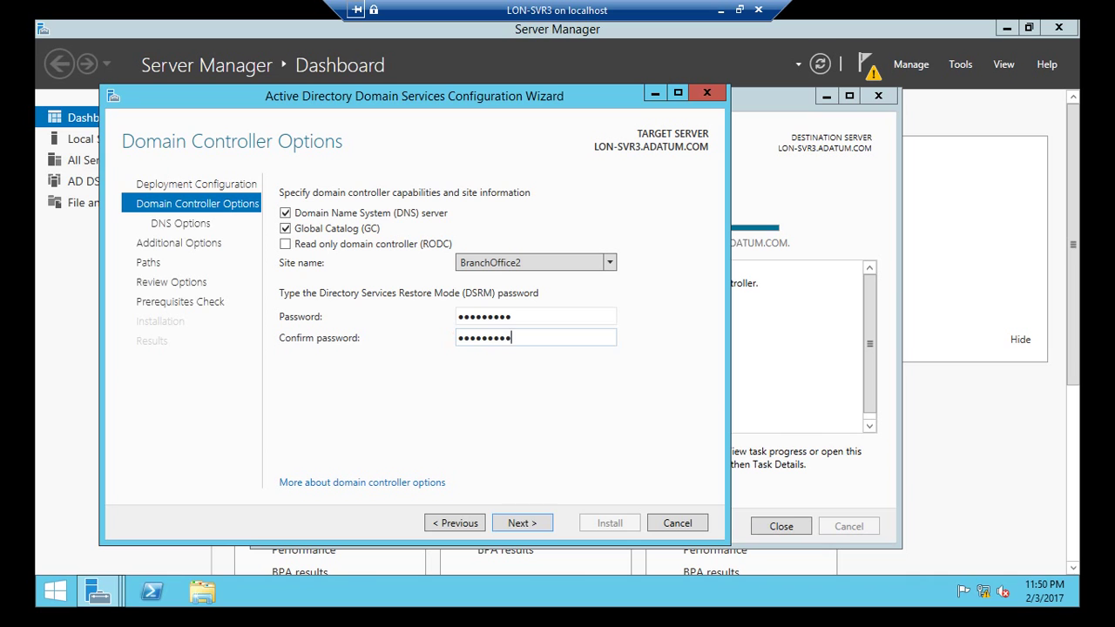
key(Return)
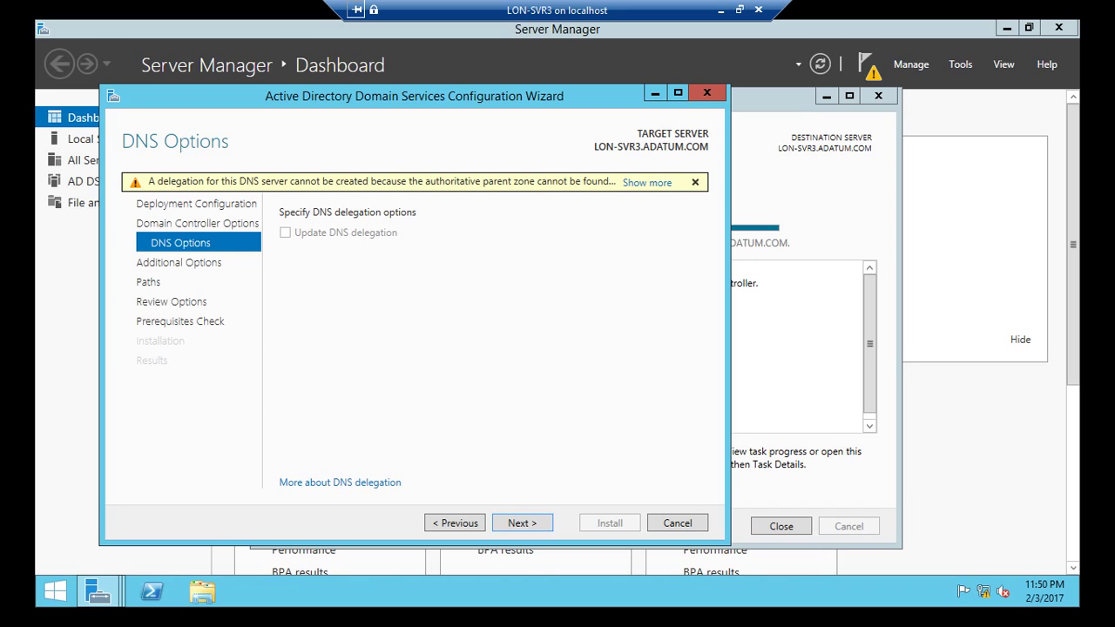
key(Return)
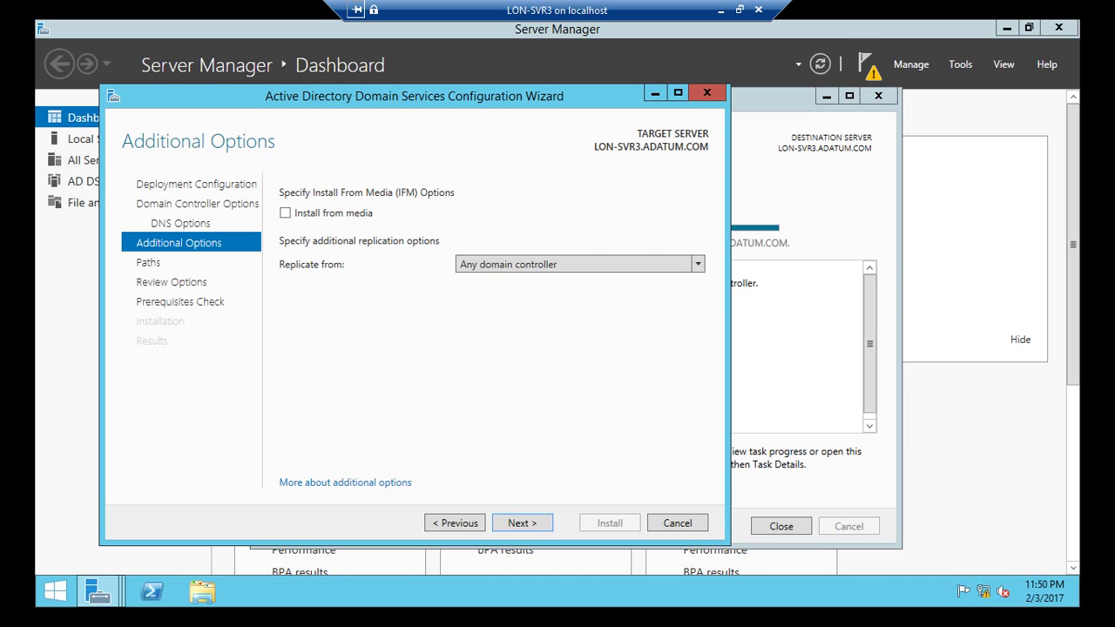
Step: Replicate from LON-DC1.ADATUM.COM, keep default database/log/SYSVOL paths, review and run the prerequisites check
click(580, 264)
click(514, 299)
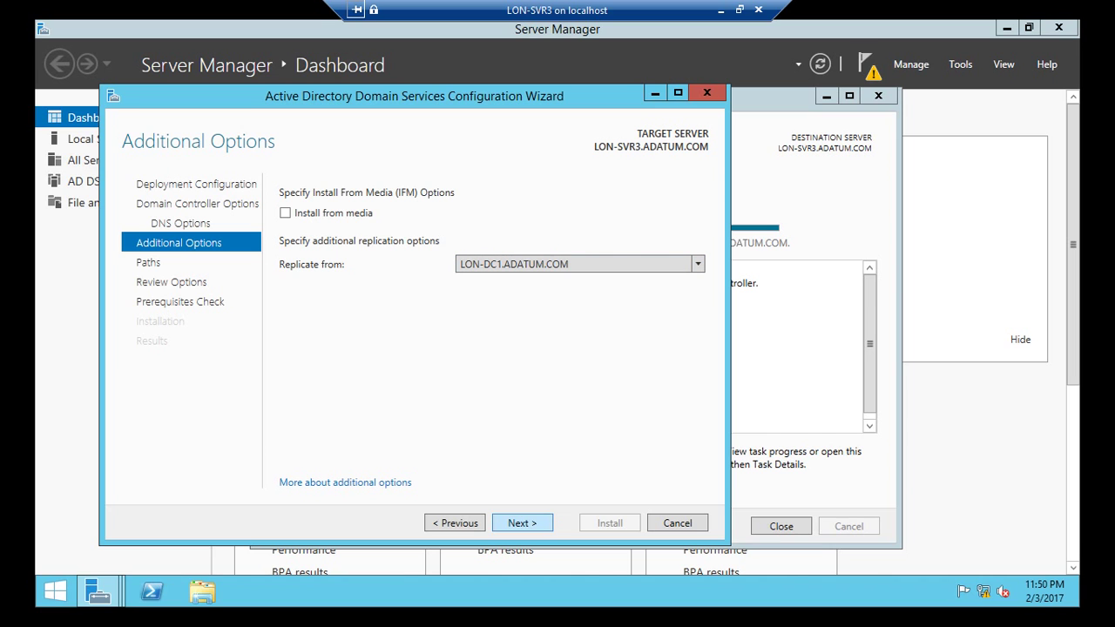
click(522, 523)
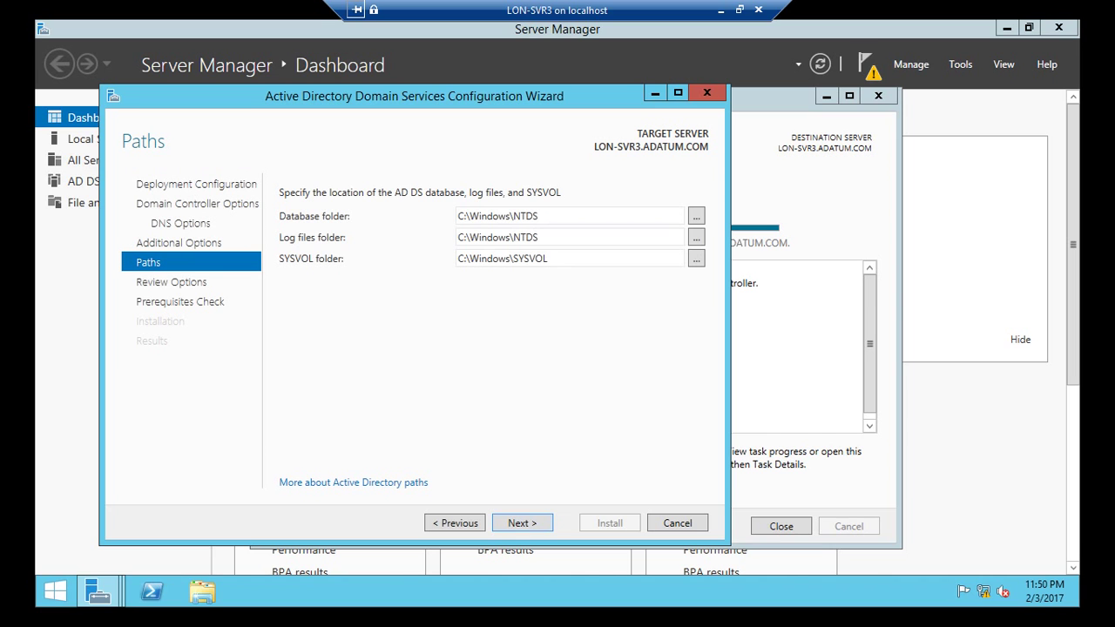
click(522, 523)
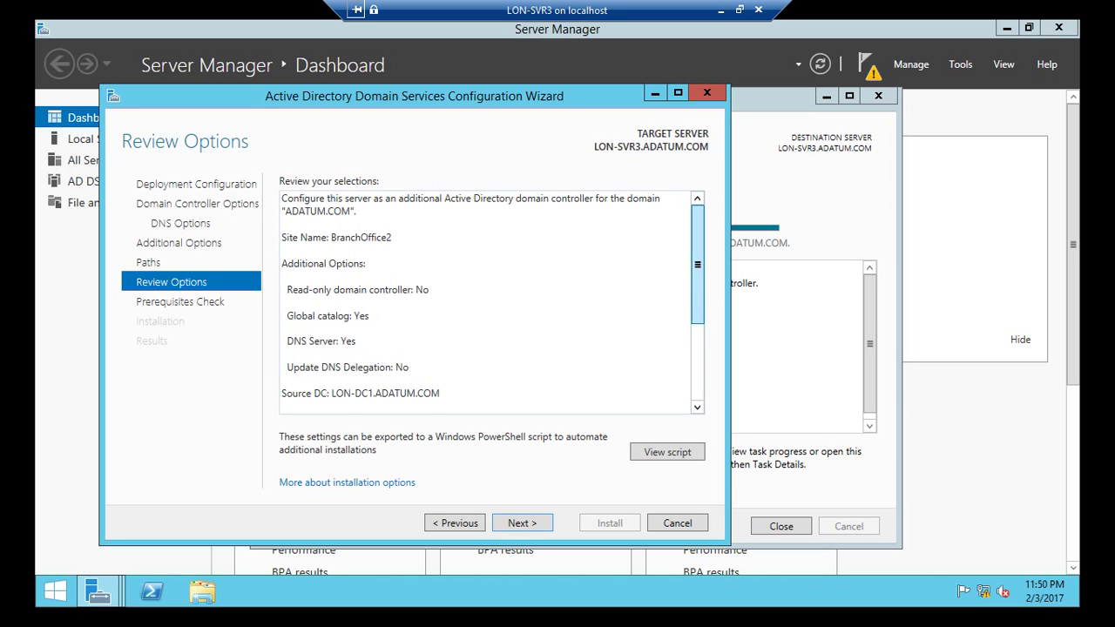
scroll(697, 264, down, 3)
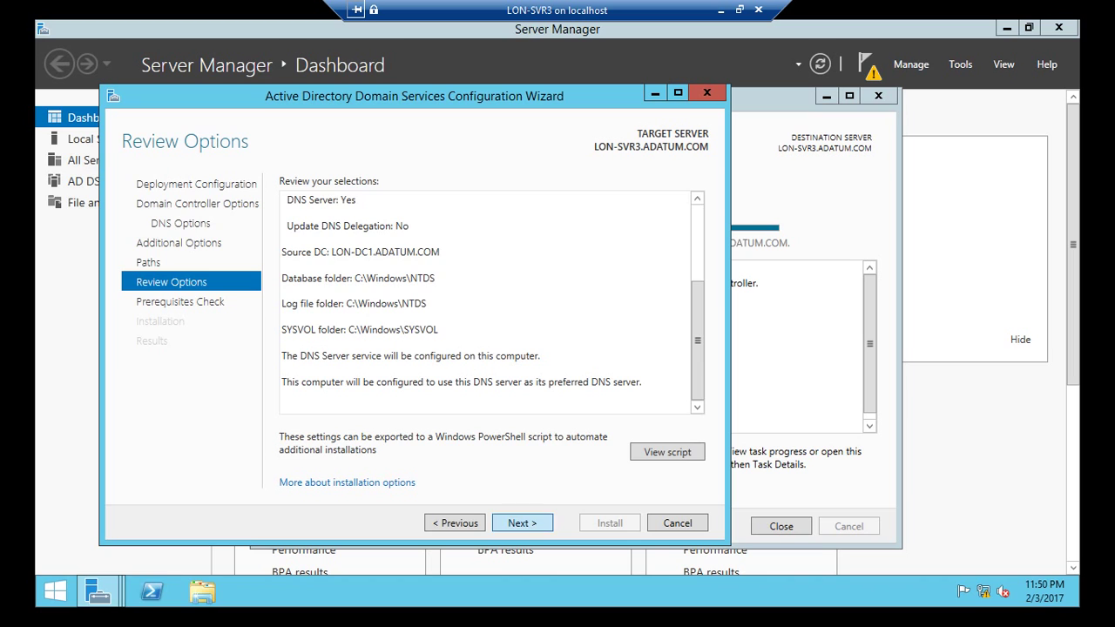
key(Return)
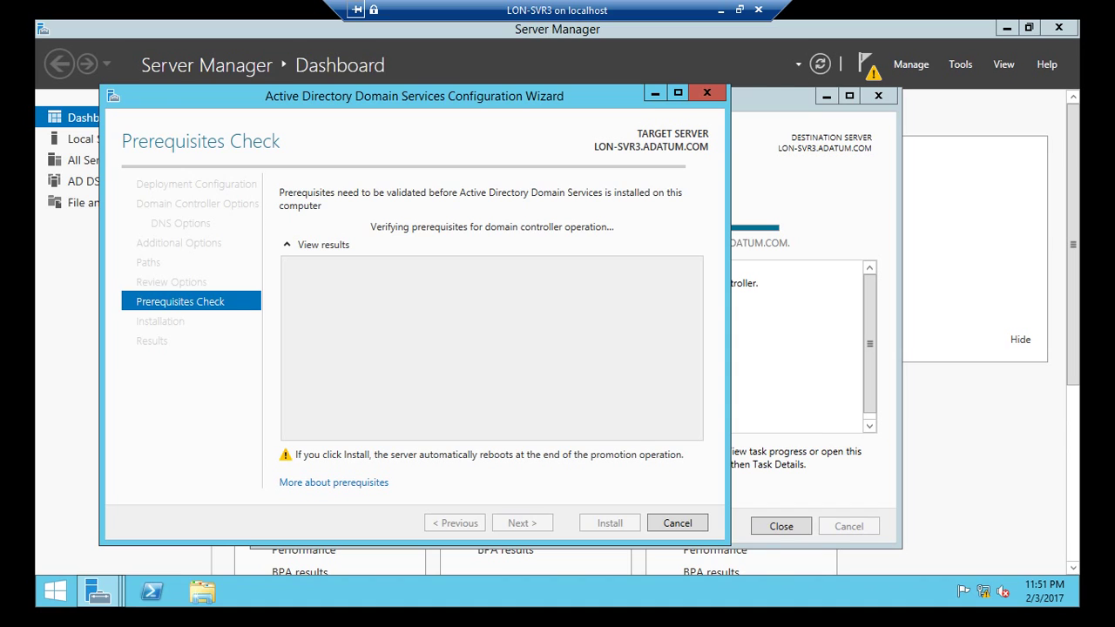
Step: Install LON-SVR3 as a domain controller once all prerequisite checks pass
drag(412, 95, 480, 86)
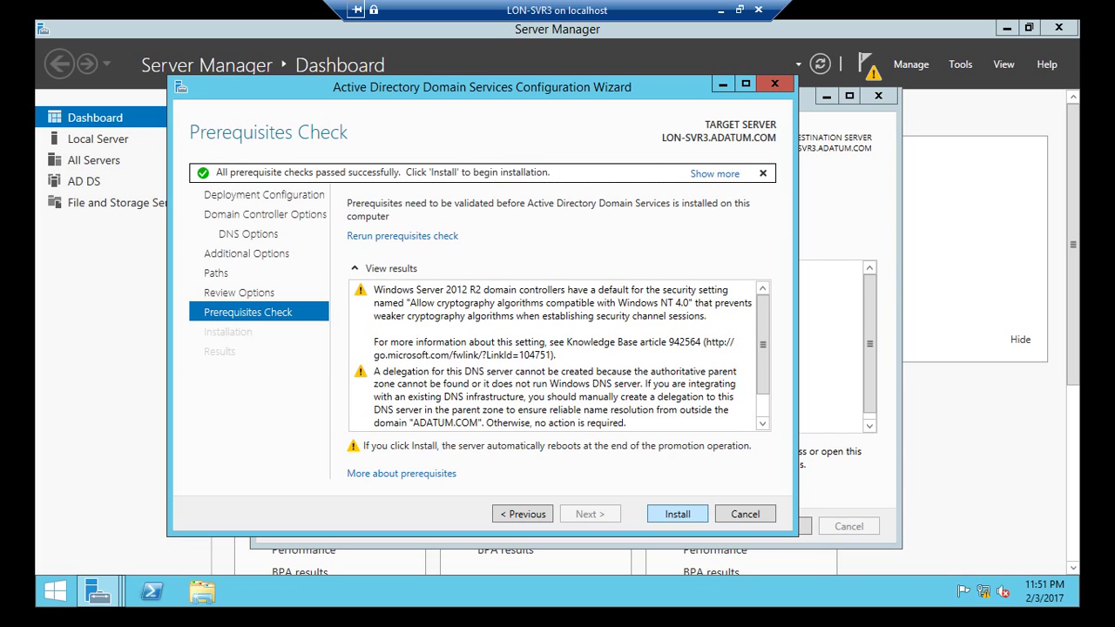
click(678, 515)
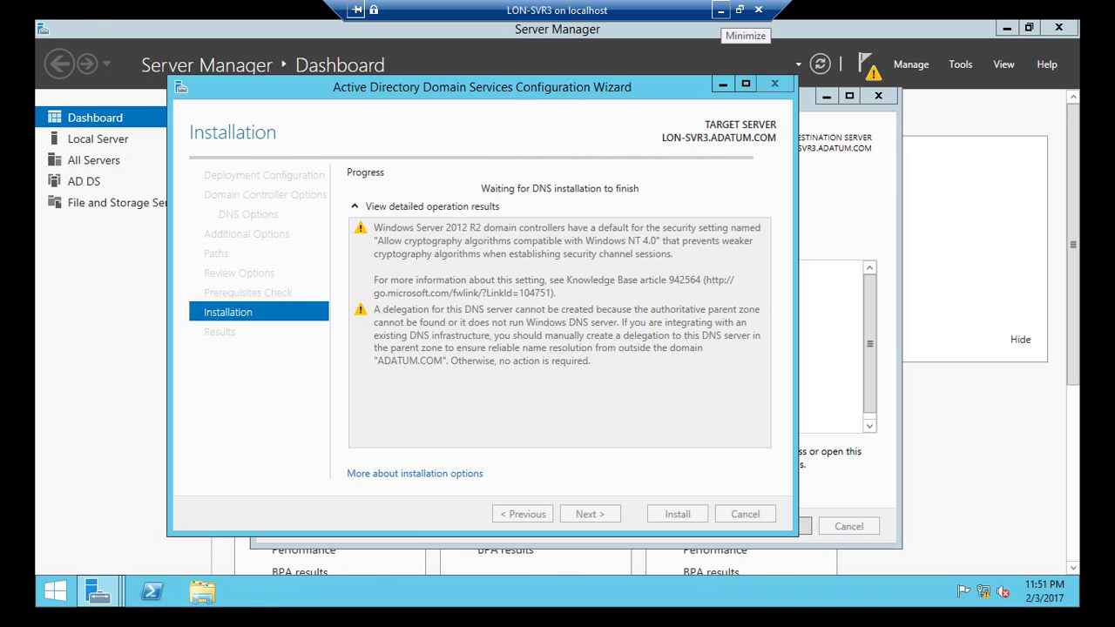
Step: Connect to LON-SVR2 from Hyper-V Manager and switch its session to full screen
click(722, 11)
right_click(321, 198)
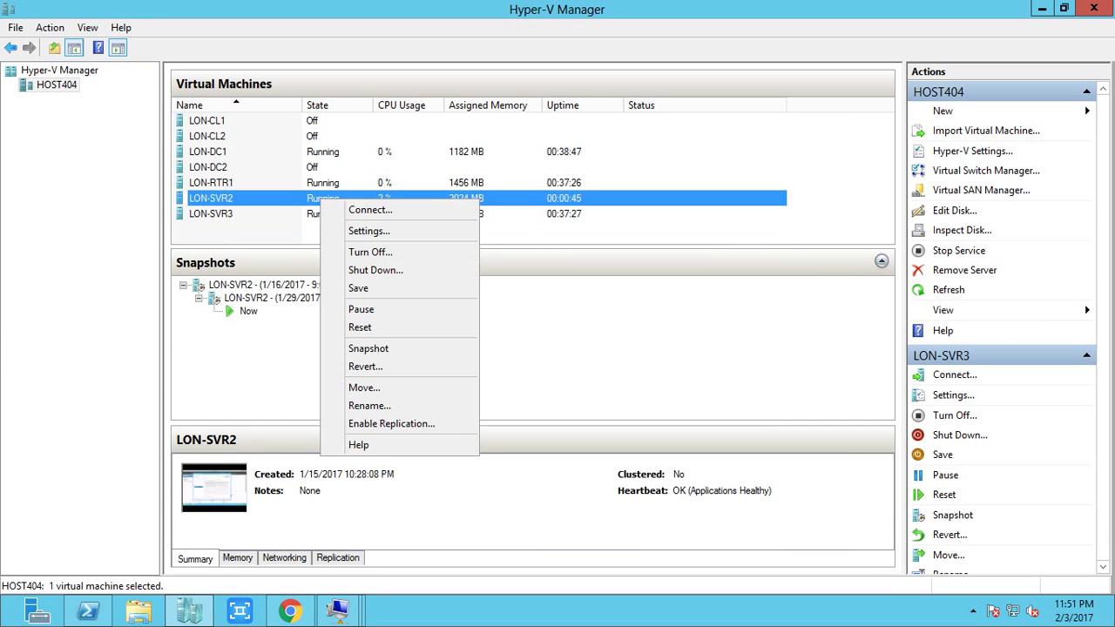
click(349, 210)
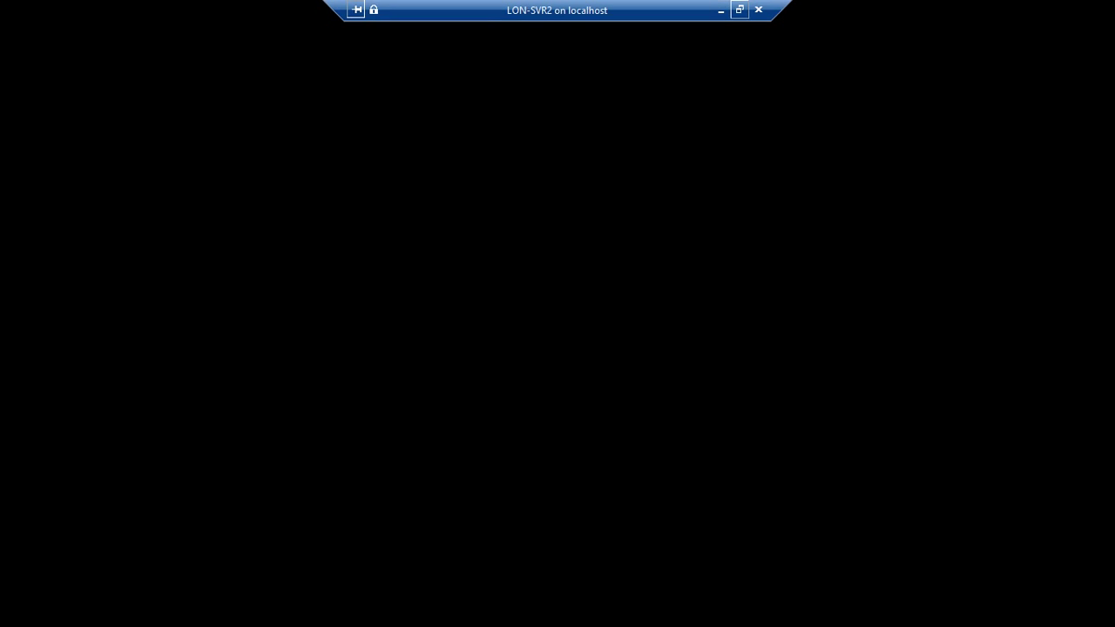
click(739, 10)
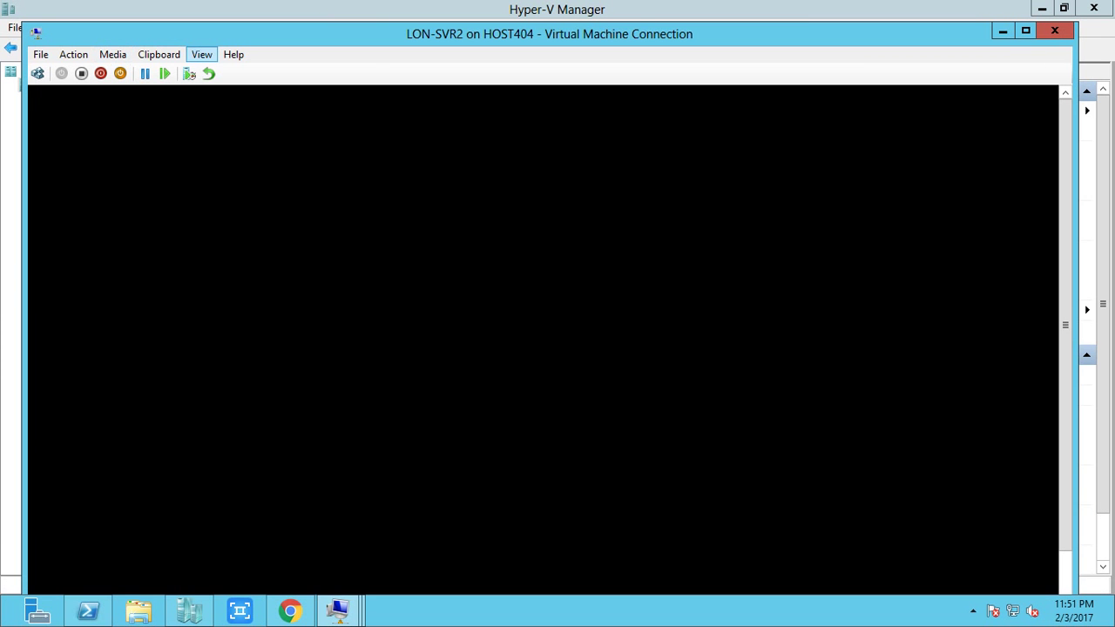
click(201, 54)
click(228, 73)
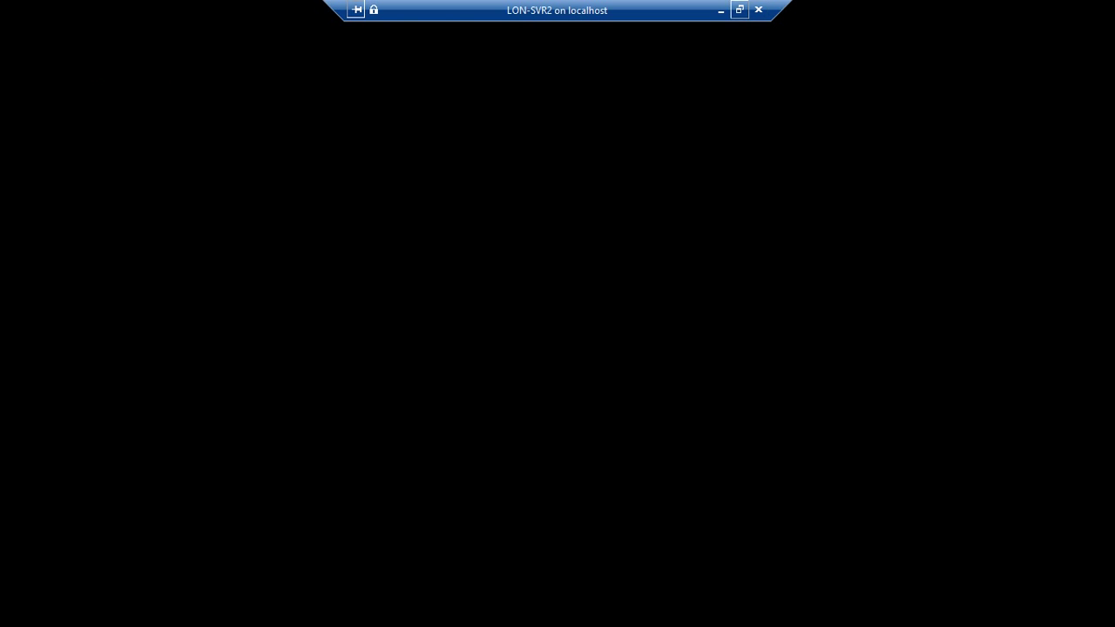
Step: Check on the LON-SVR3 session, then reconnect to LON-SVR2
click(720, 10)
right_click(296, 213)
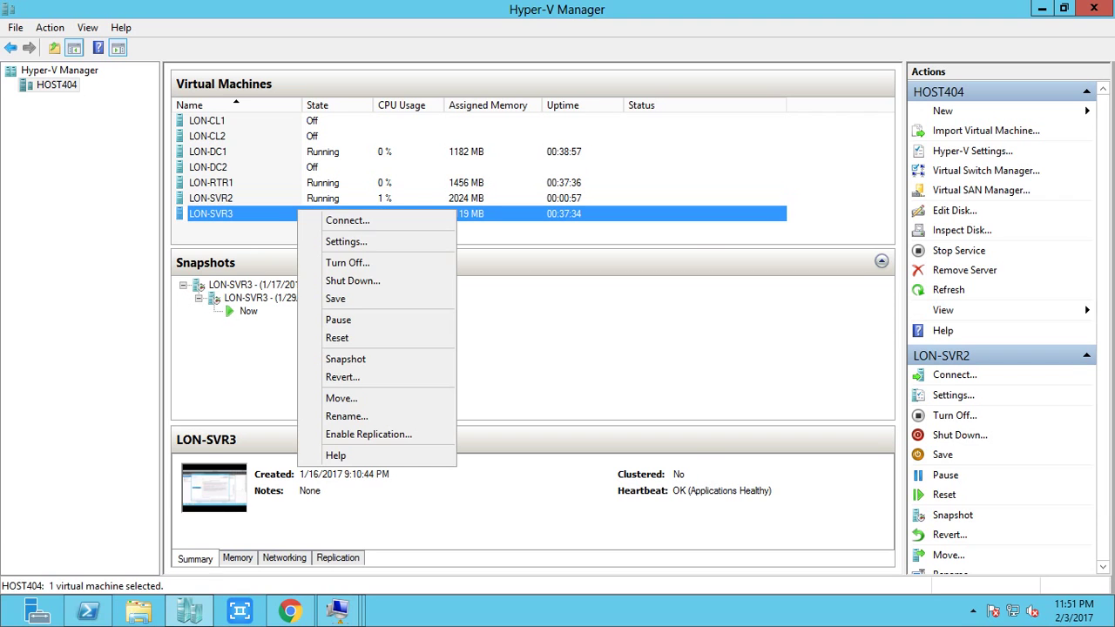
click(335, 222)
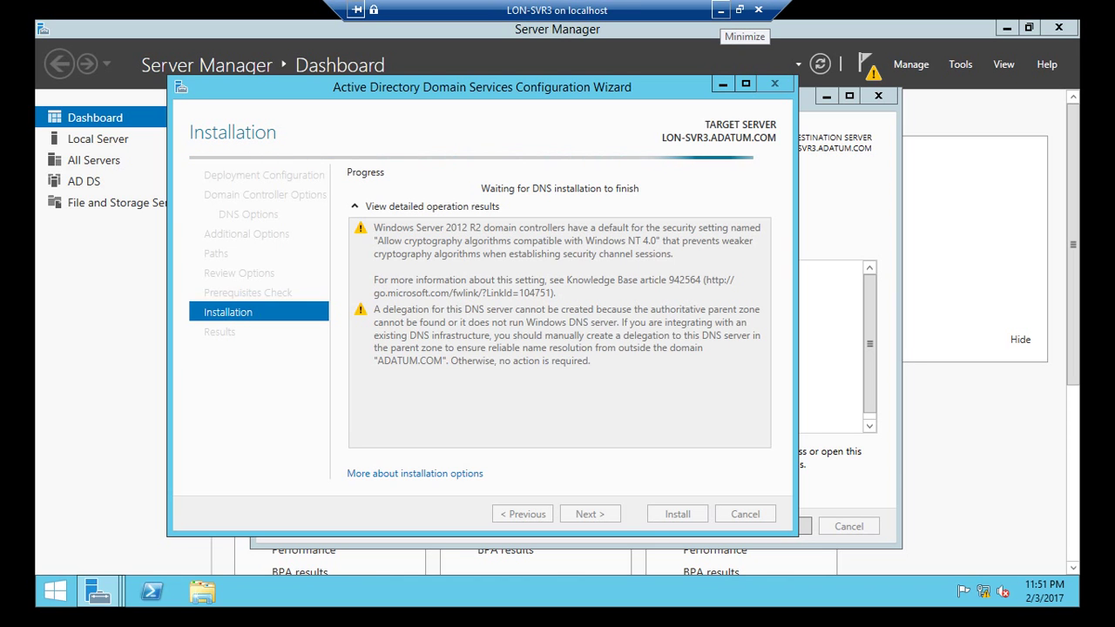
click(740, 10)
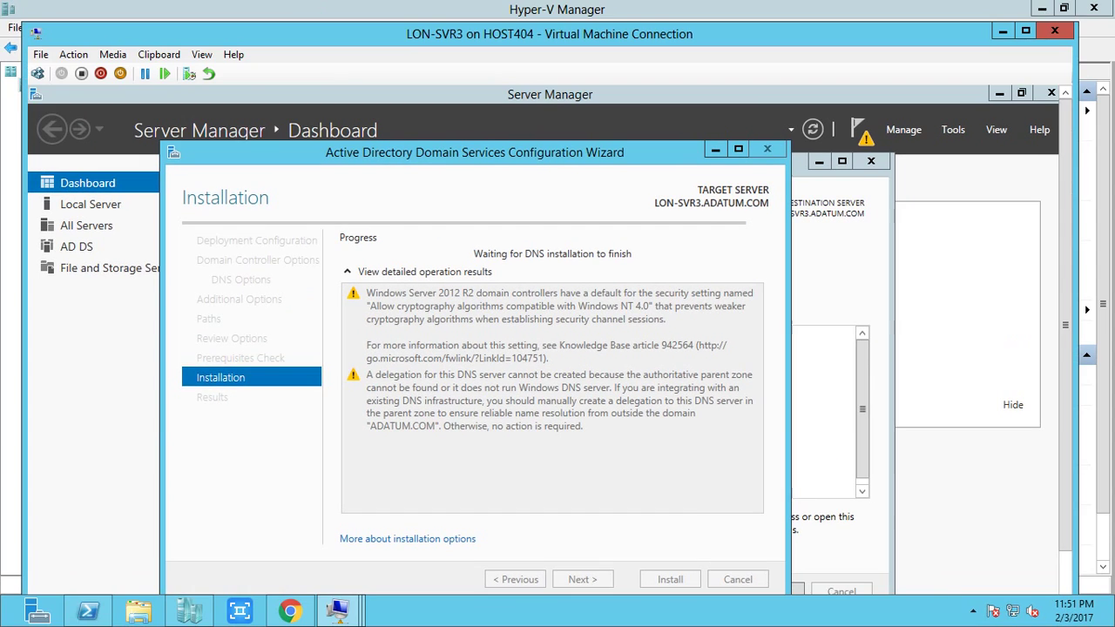
click(973, 610)
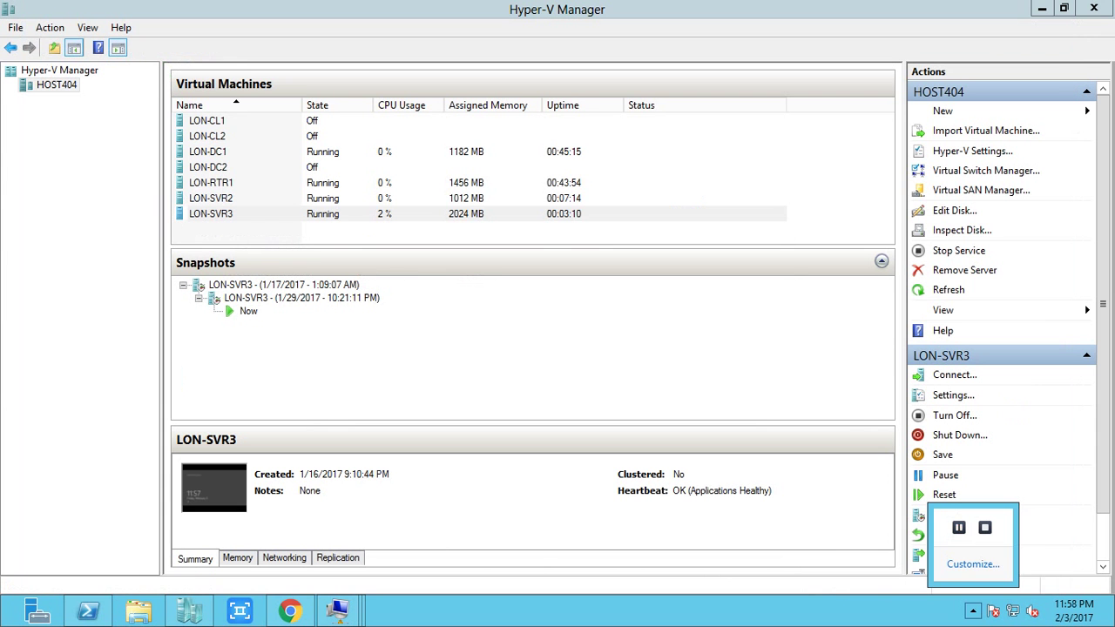
right_click(272, 199)
click(303, 213)
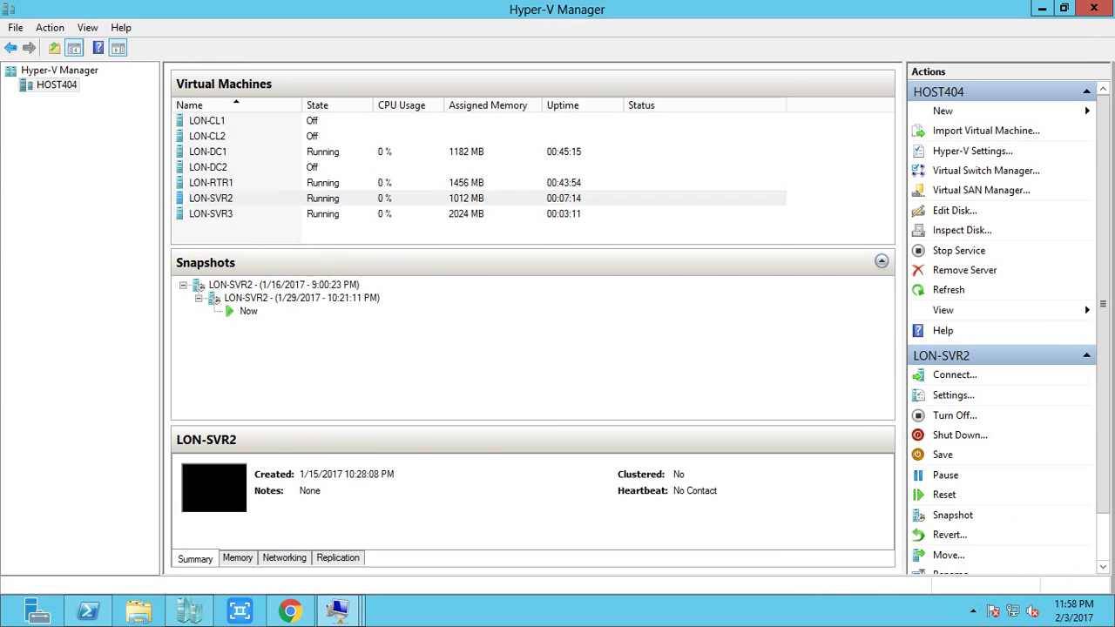
Step: Sign in to LON-SVR2 as ADATUM\administrator, retrying after the incorrect-password error
key(ctrl+alt+End)
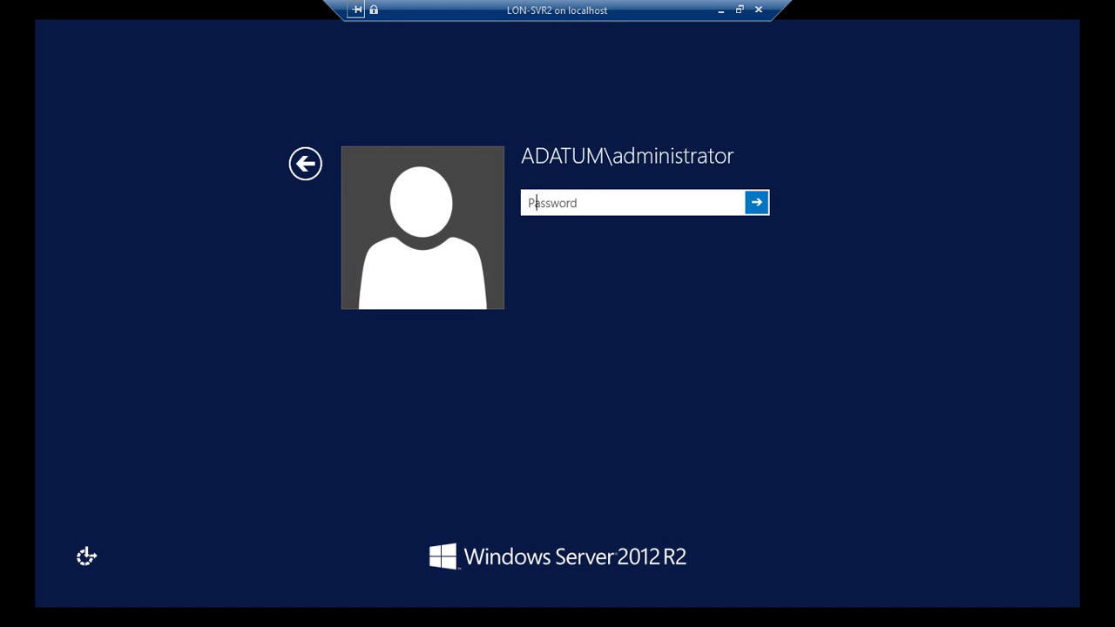
text(Pa$$w0rd)
key(Return)
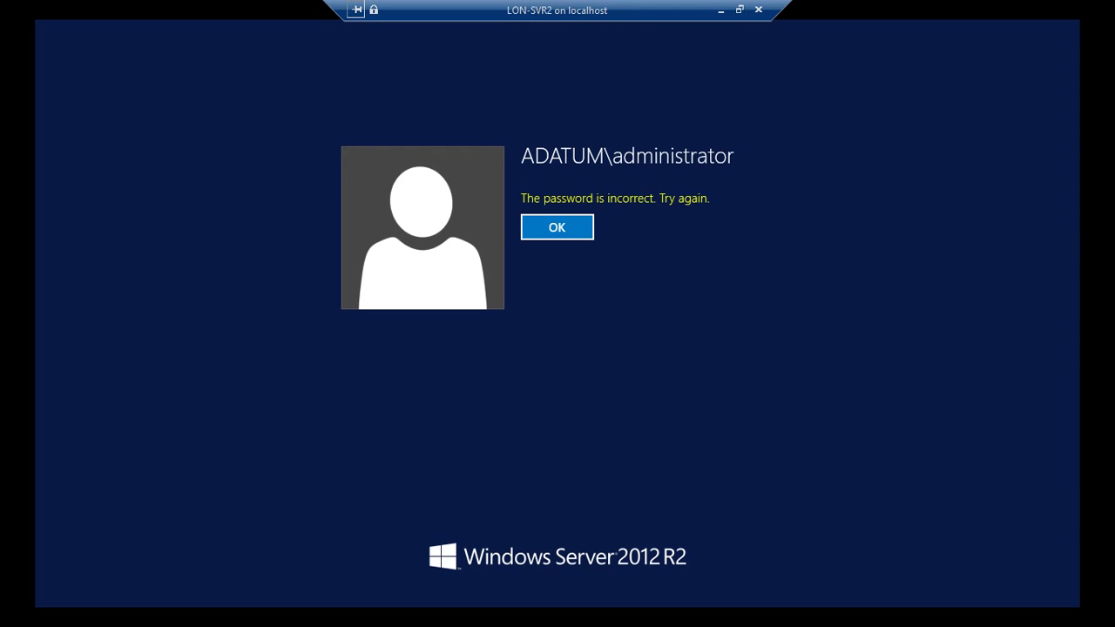
key(Return)
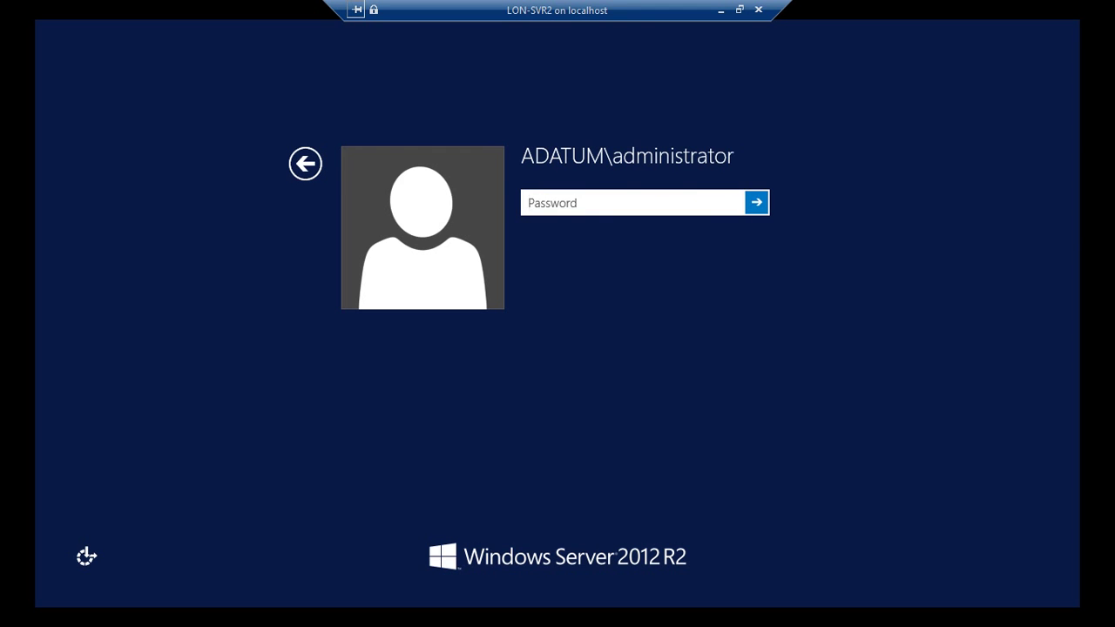
text(Pa$$w0rd)
key(Return)
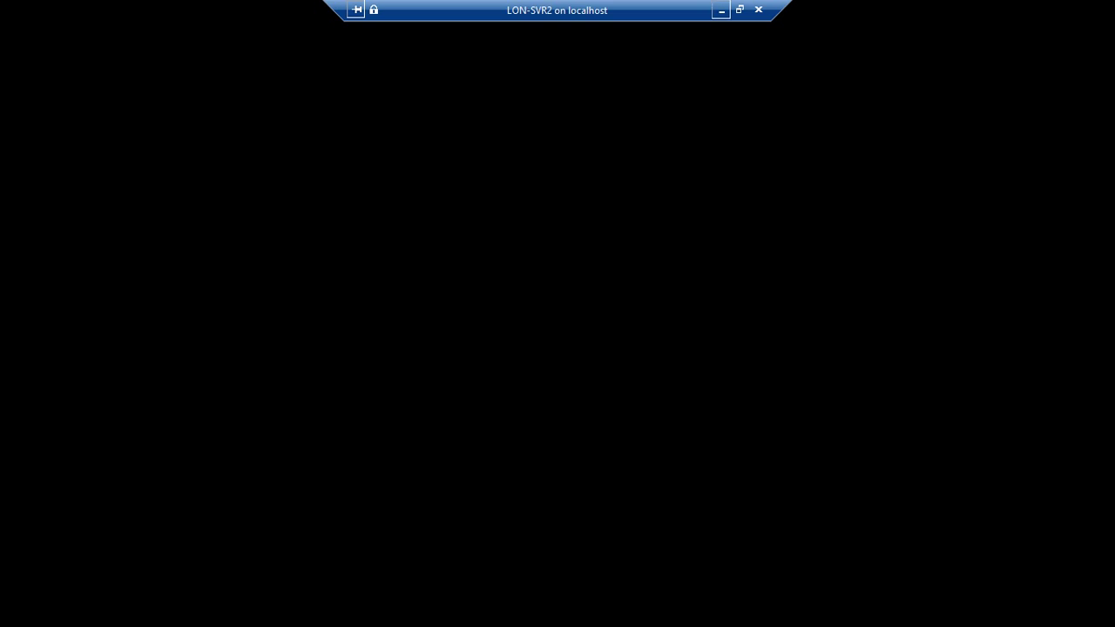
Step: Connect to the LON-SVR3 virtual machine from Hyper-V Manager
click(721, 9)
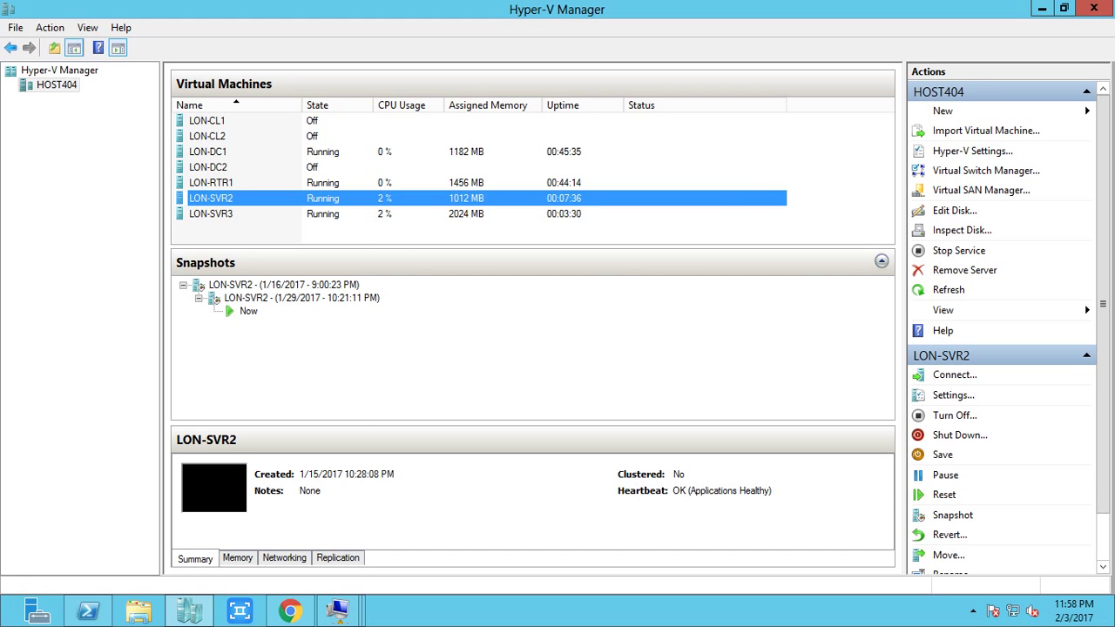
right_click(366, 213)
click(387, 225)
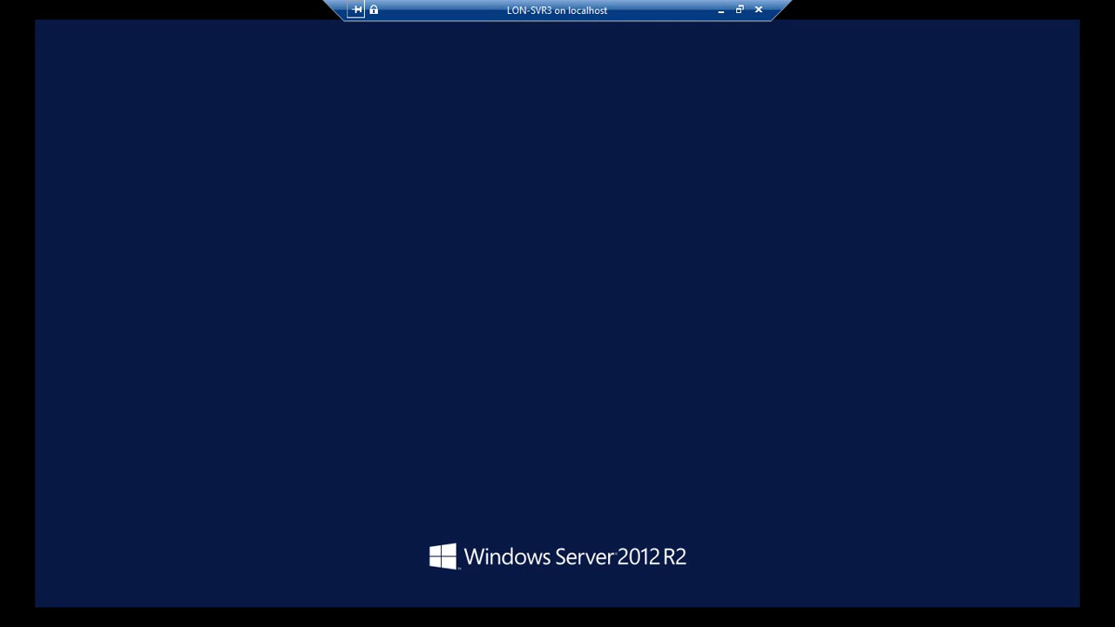
Step: Sign in to LON-SVR3 with the administrator password and refresh its desktop
text(Pa)
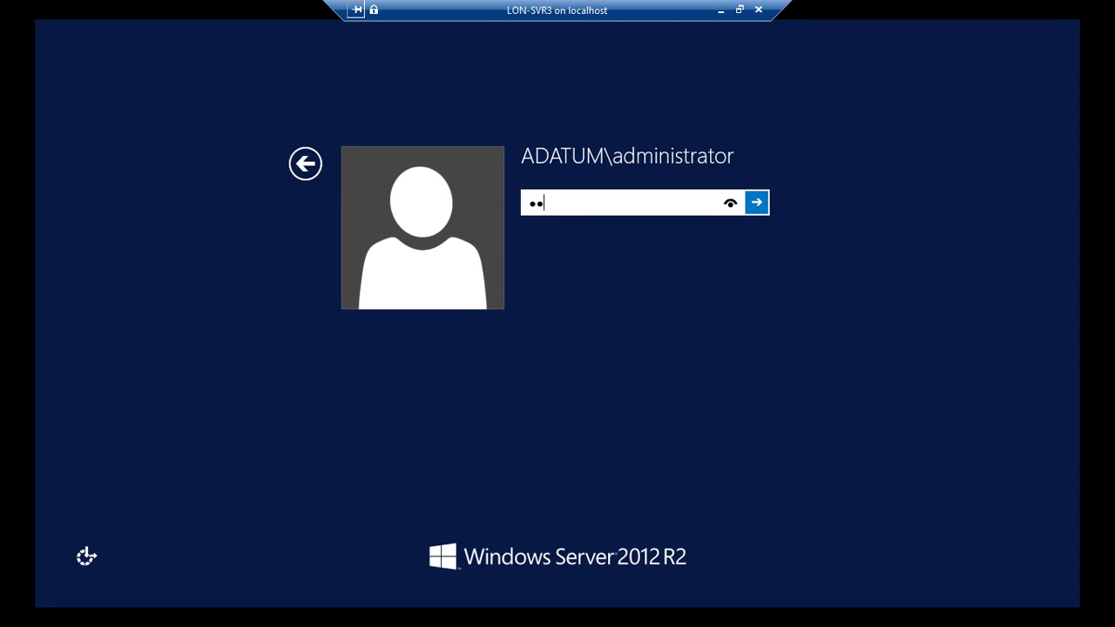
text($$w0rd)
key(Return)
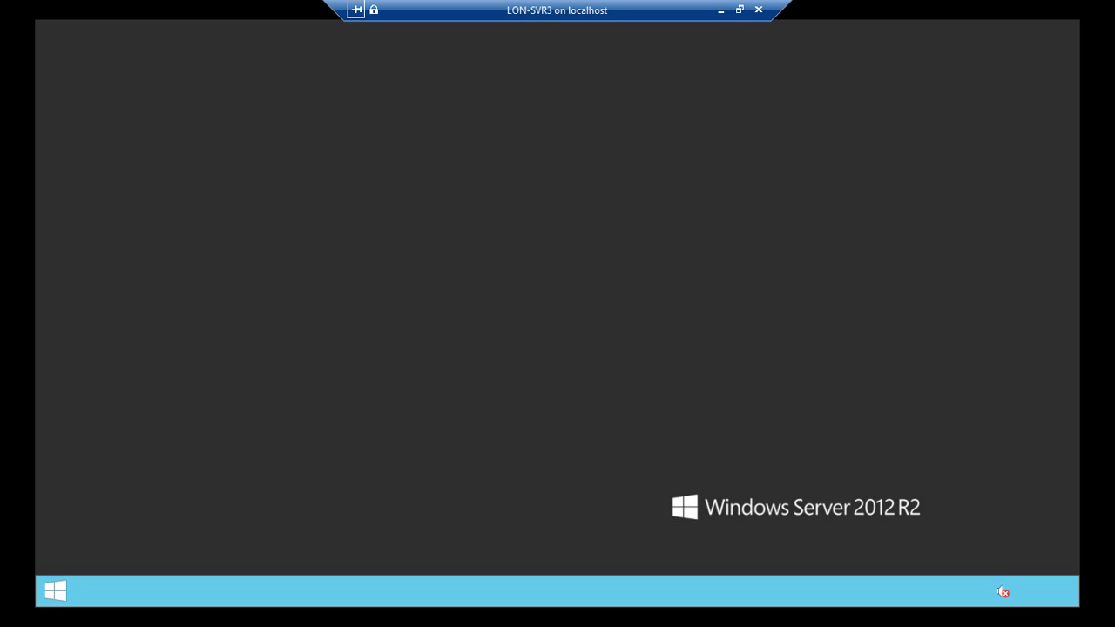
right_click(508, 325)
click(536, 371)
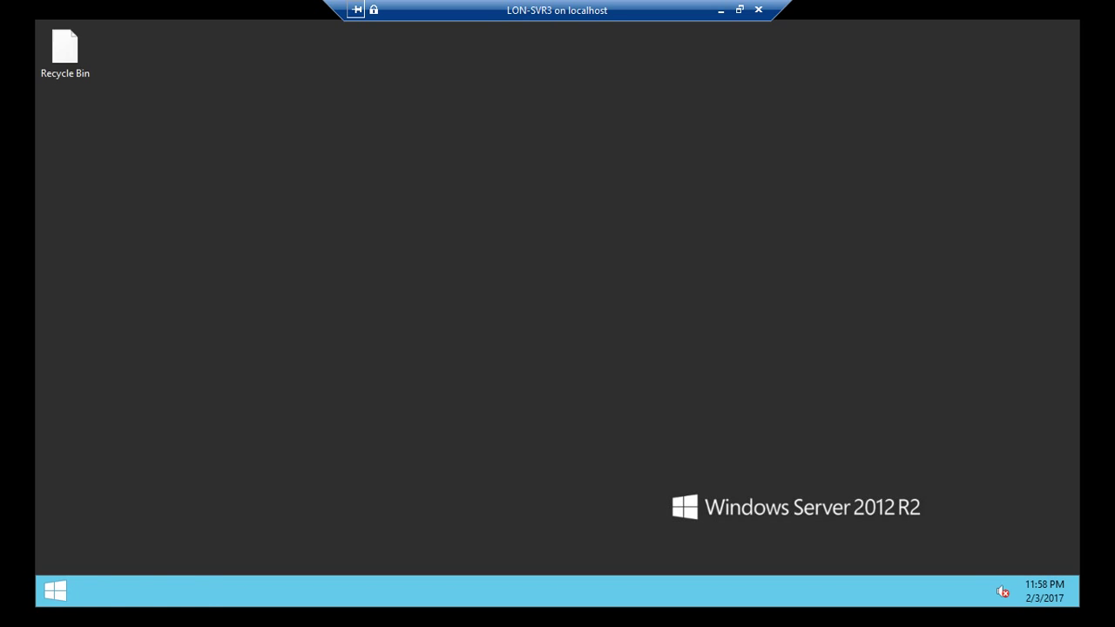
click(721, 9)
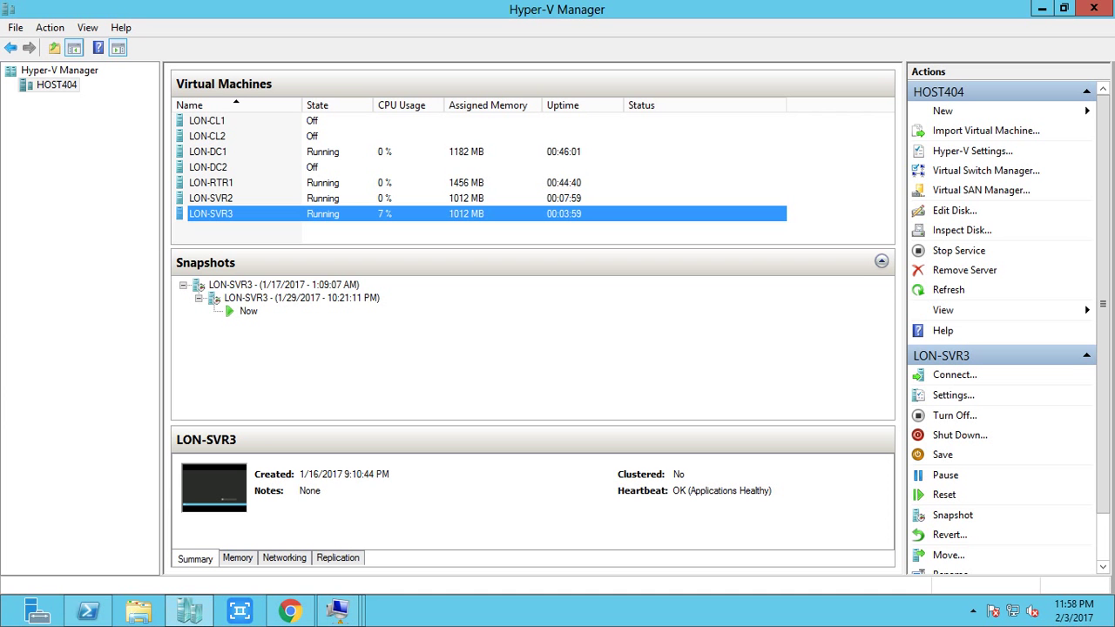
Step: Reconnect to LON-SVR2, refresh its desktop, and return to the virtual machine list
click(333, 199)
right_click(333, 198)
click(366, 212)
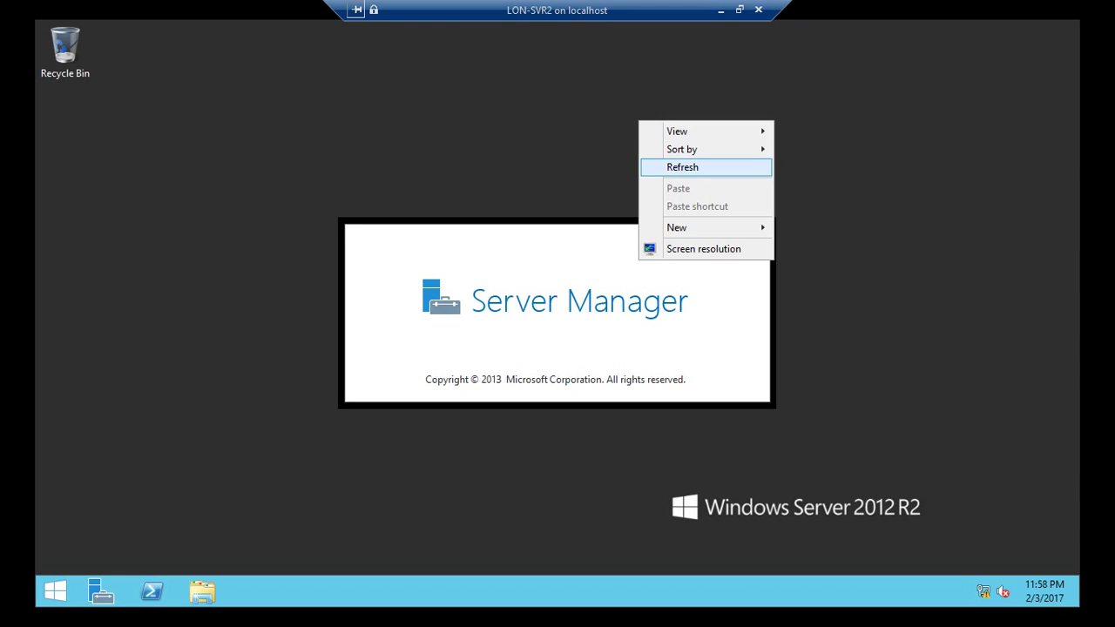
click(683, 167)
click(721, 10)
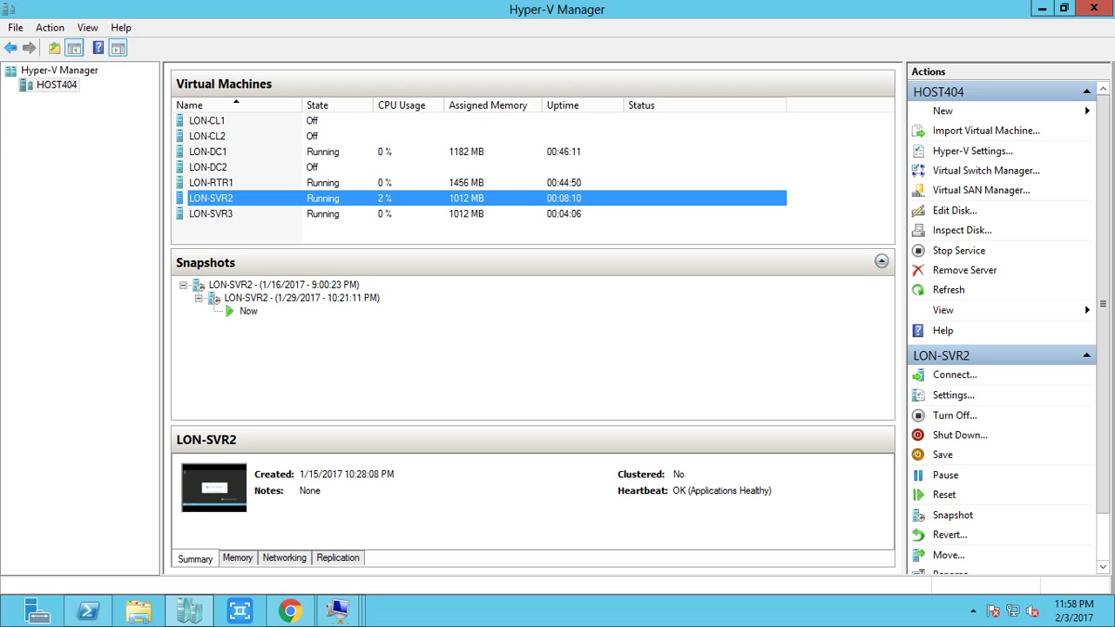
right_click(268, 152)
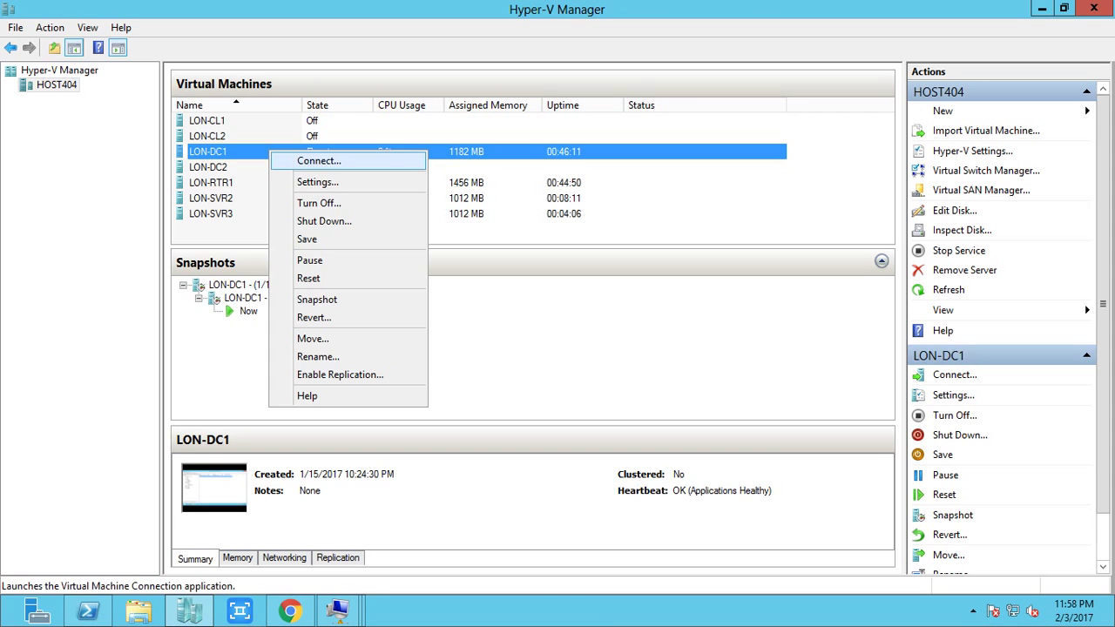
Step: Connect to LON-DC1 and unlock it with the administrator password
click(296, 159)
key(ctrl+alt+End)
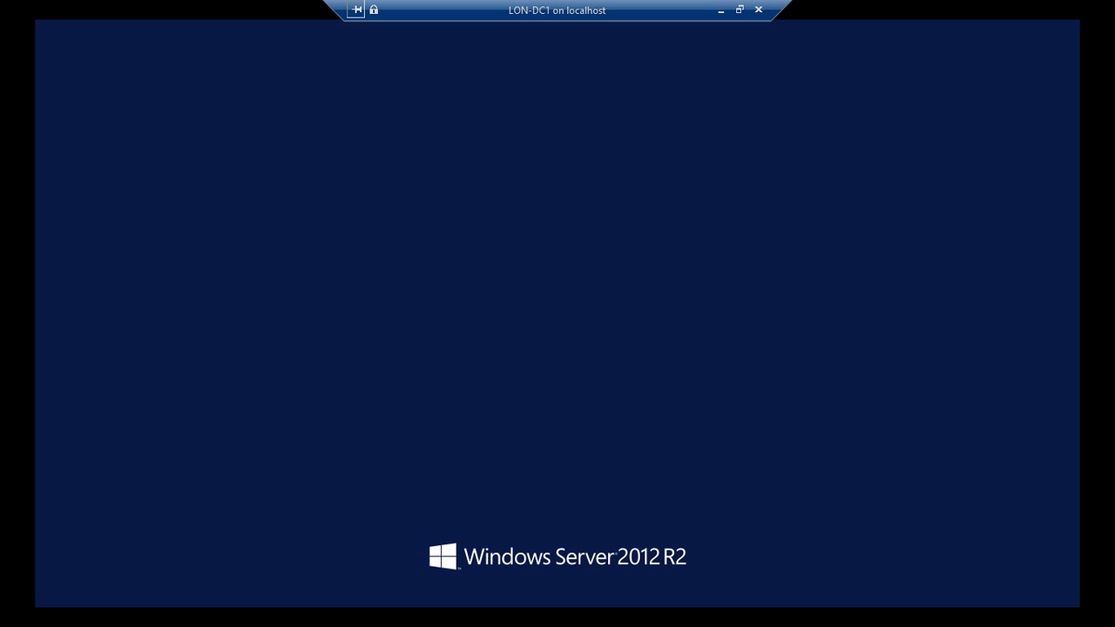
text(Pa$$w0r)
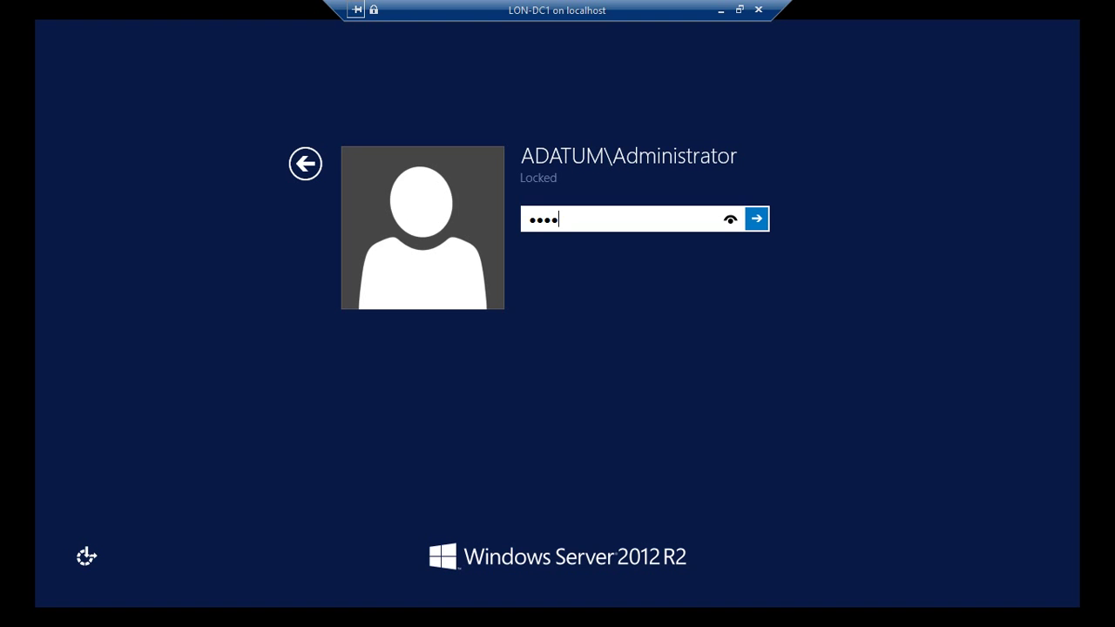
text(d)
key(Return)
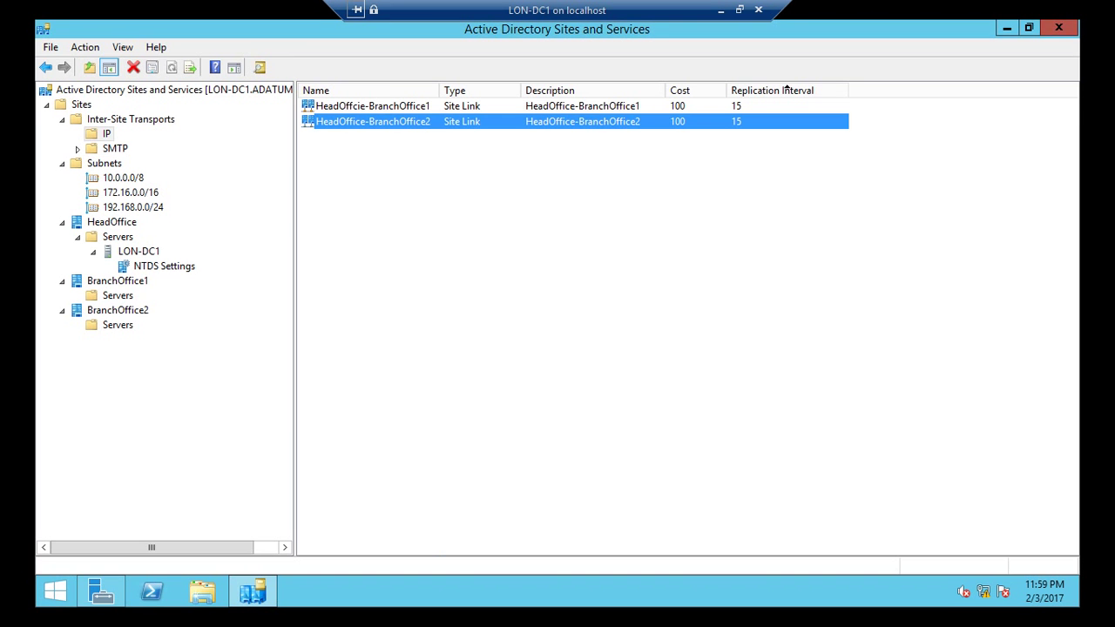
Step: Reopen Active Directory Sites and Services from Server Manager's Tools menu
click(1058, 29)
click(101, 592)
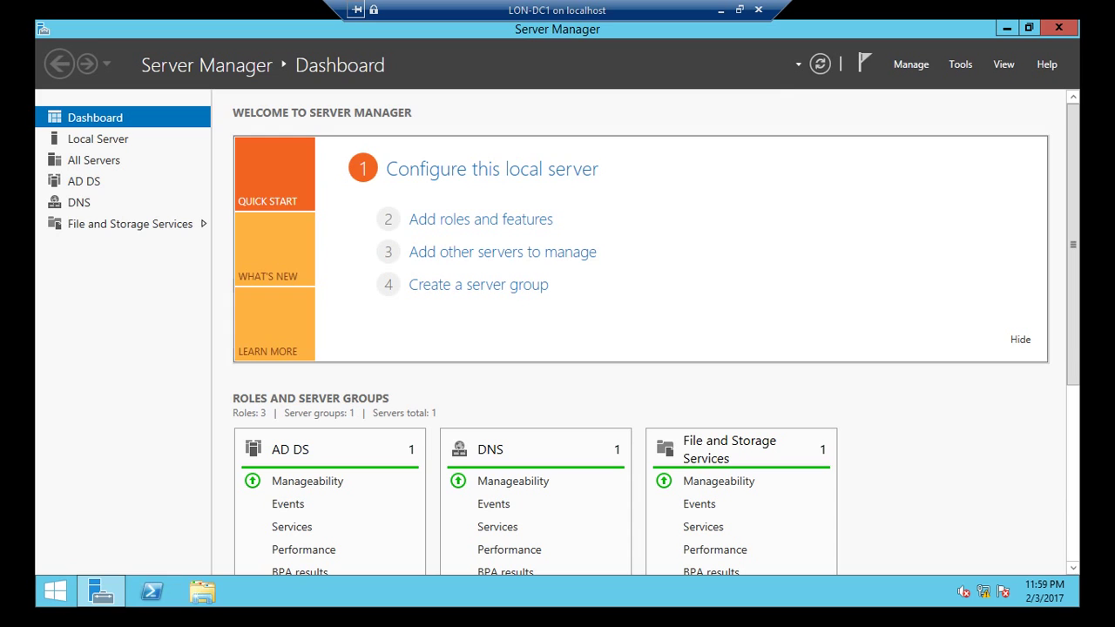
click(960, 64)
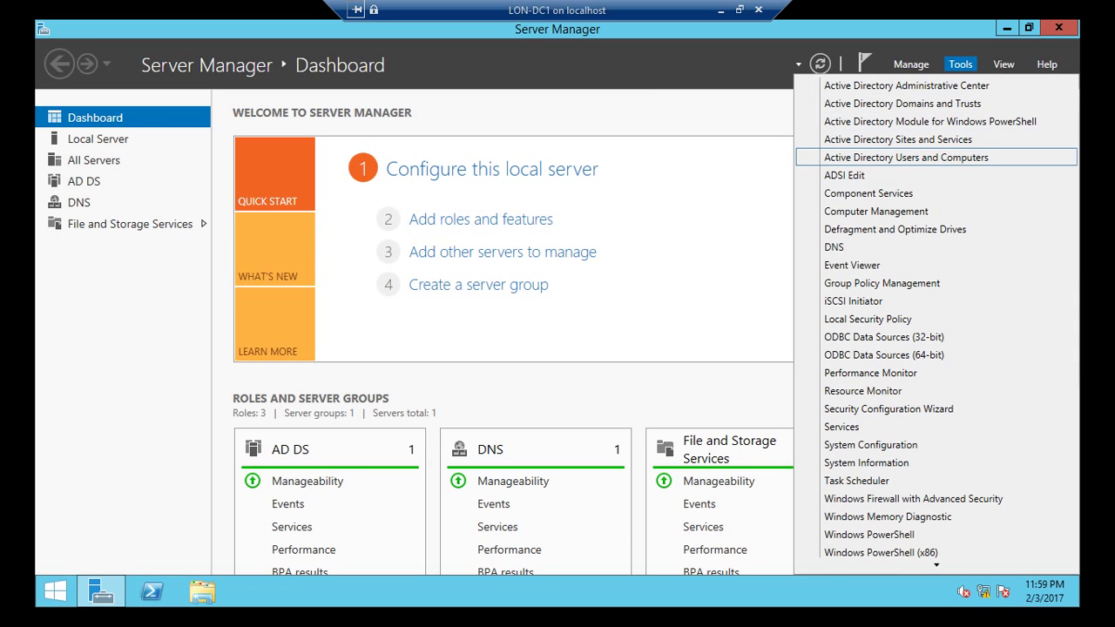
click(898, 139)
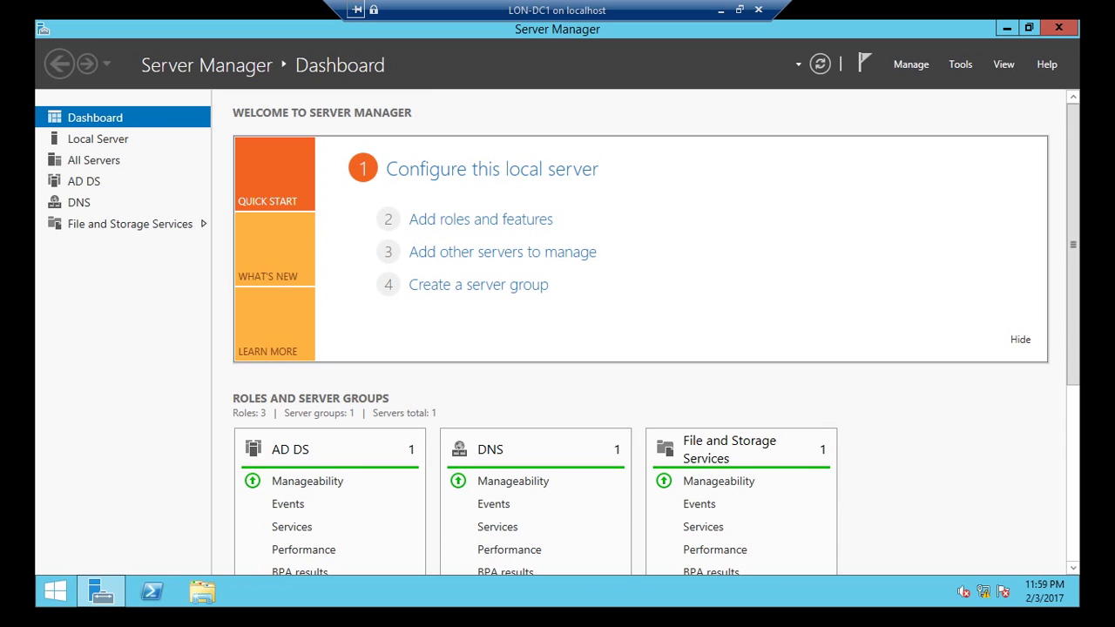
click(1007, 28)
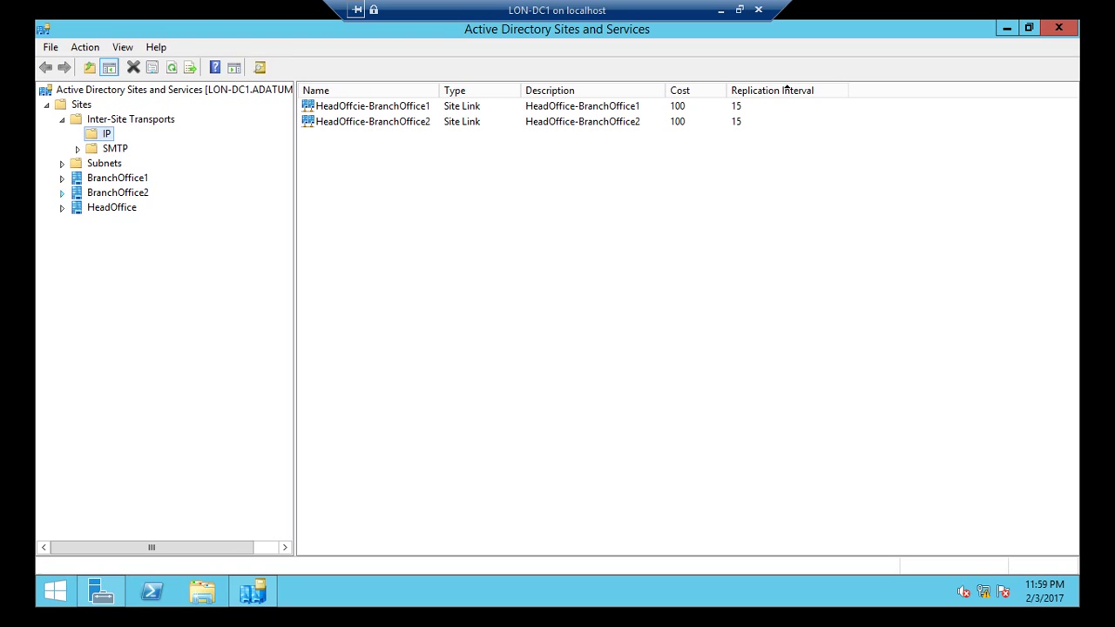
Step: Expand BranchOffice1 and BranchOffice2 to view LON-SVR2's and LON-SVR3's NTDS Settings connections
click(62, 178)
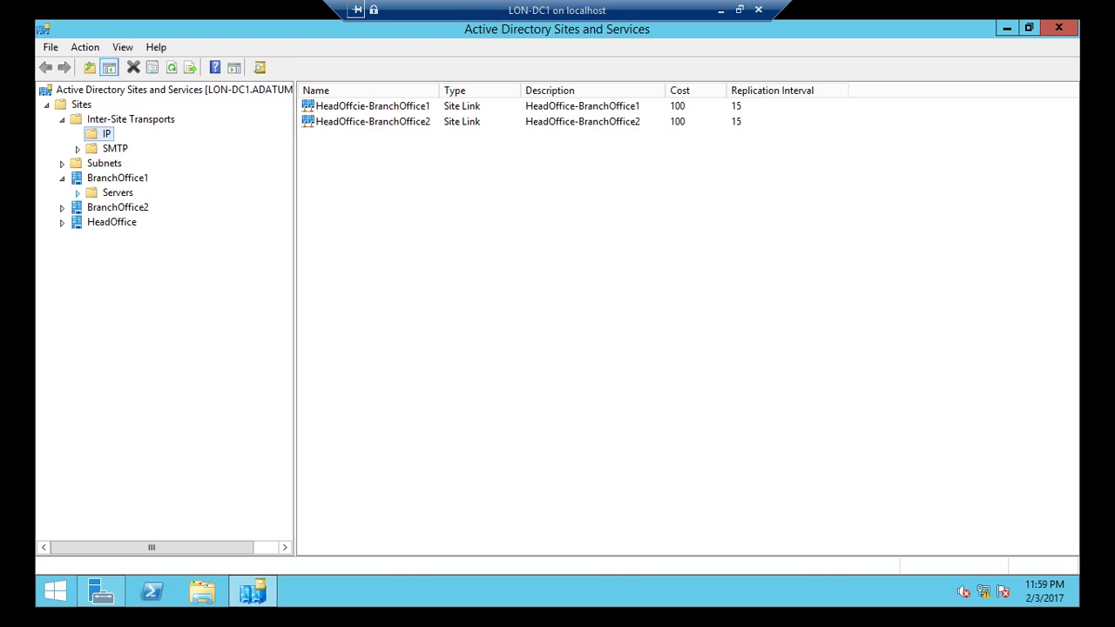
click(78, 192)
click(94, 208)
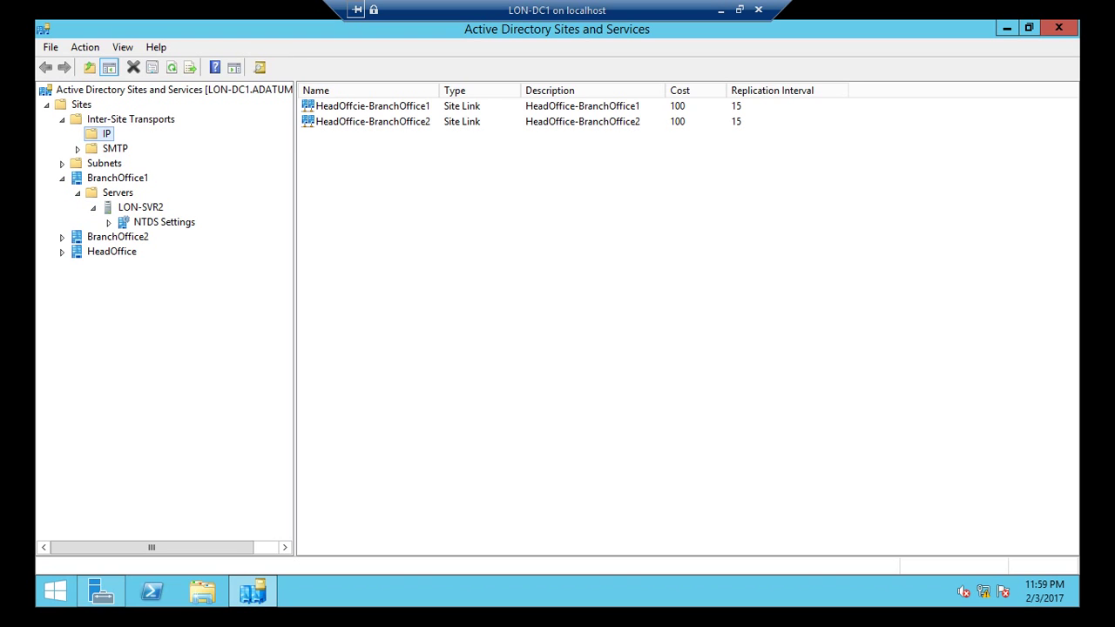
click(140, 207)
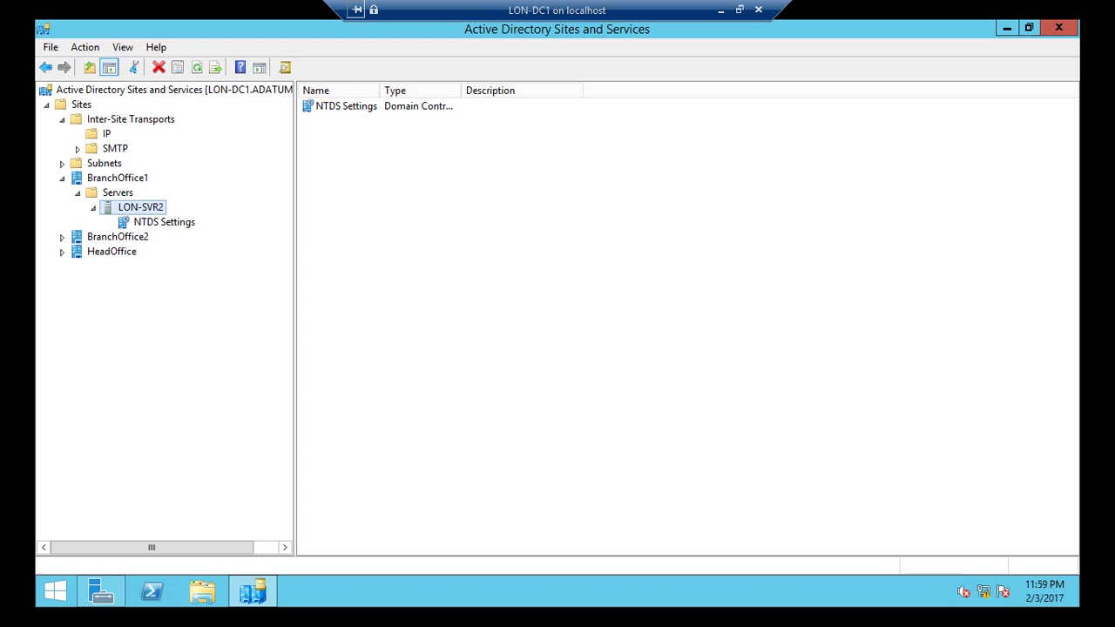
click(164, 223)
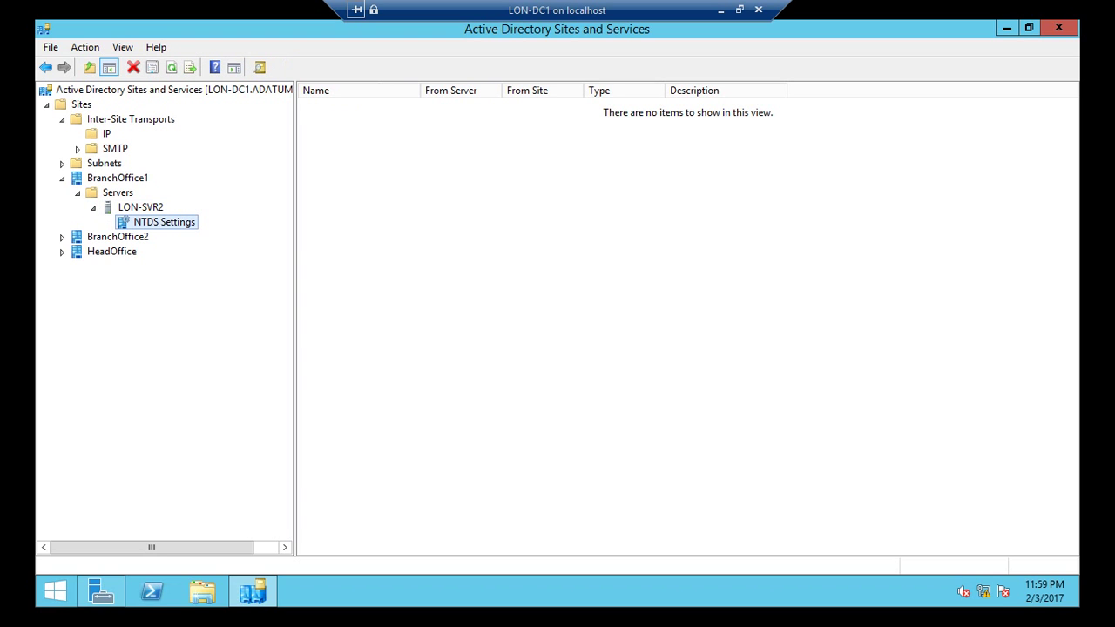
click(62, 237)
click(77, 252)
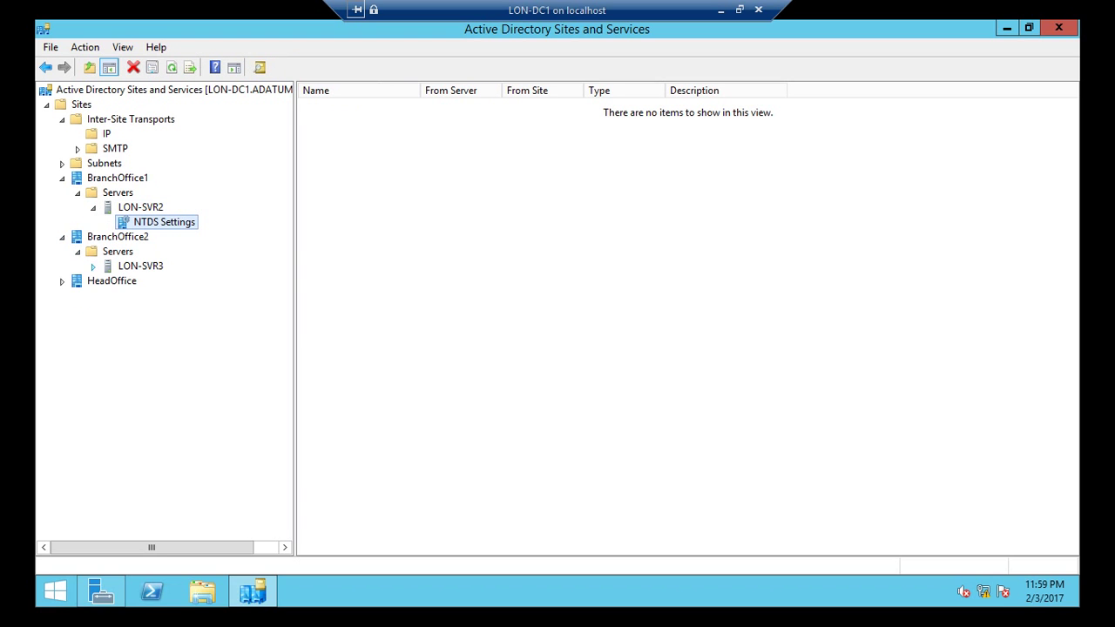
click(93, 266)
click(164, 281)
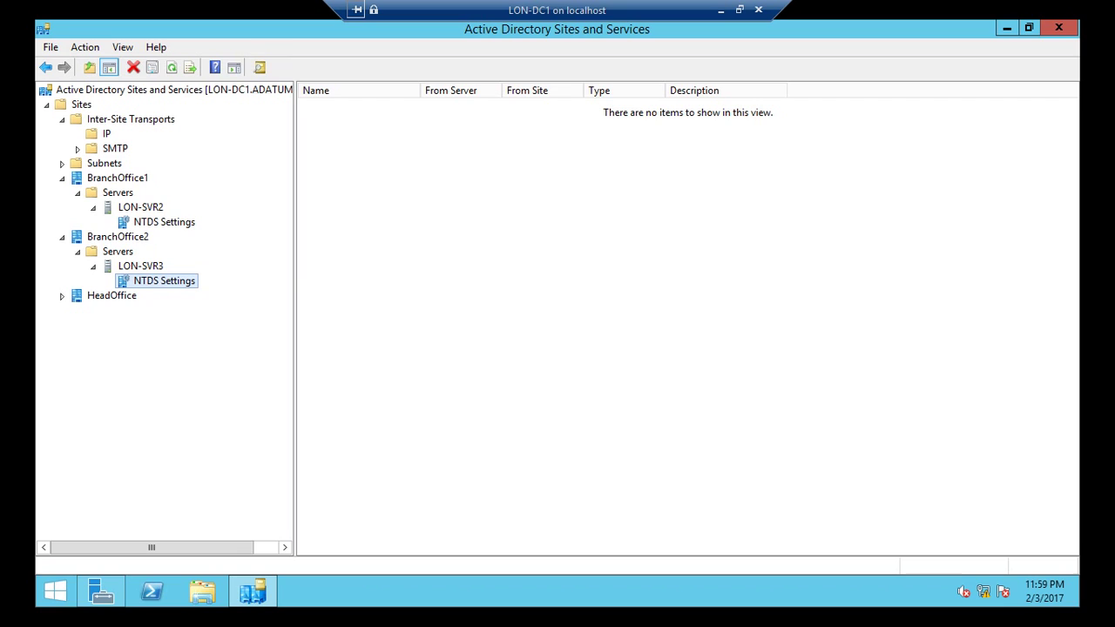
Step: Expand HeadOffice to LON-DC1's NTDS Settings and refresh it twice
click(62, 295)
click(77, 311)
click(93, 325)
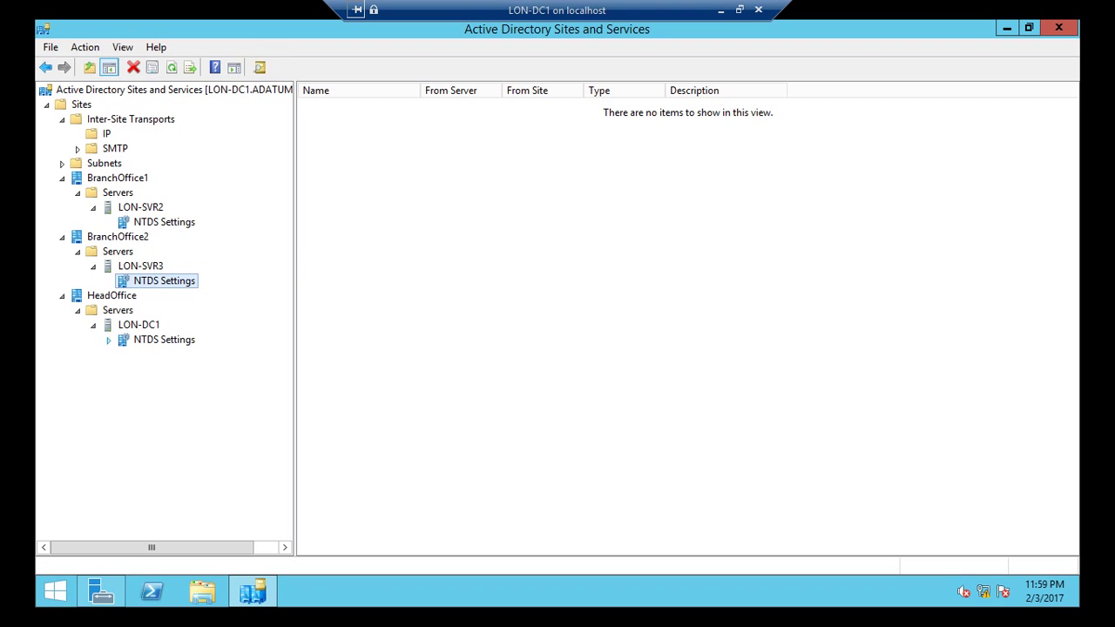
click(164, 340)
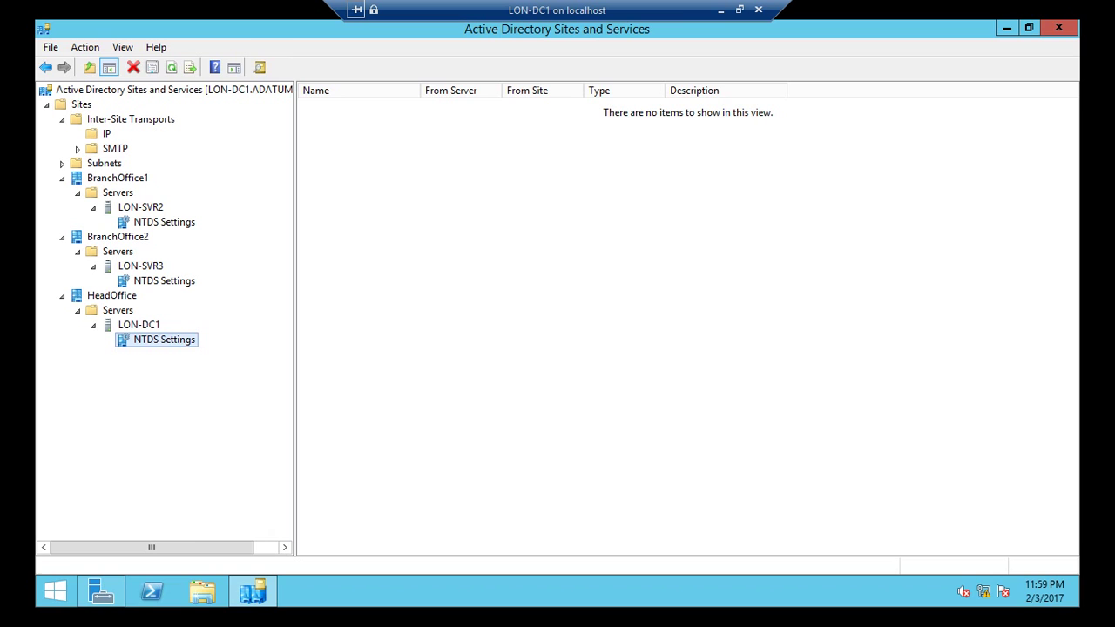
right_click(149, 338)
click(192, 466)
right_click(146, 339)
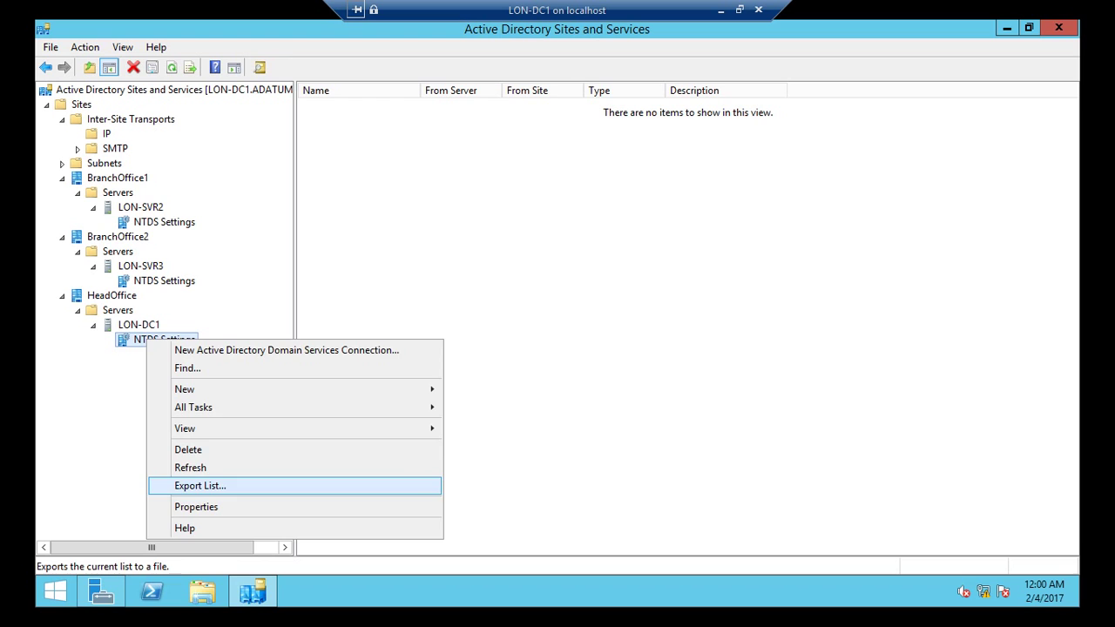
click(192, 466)
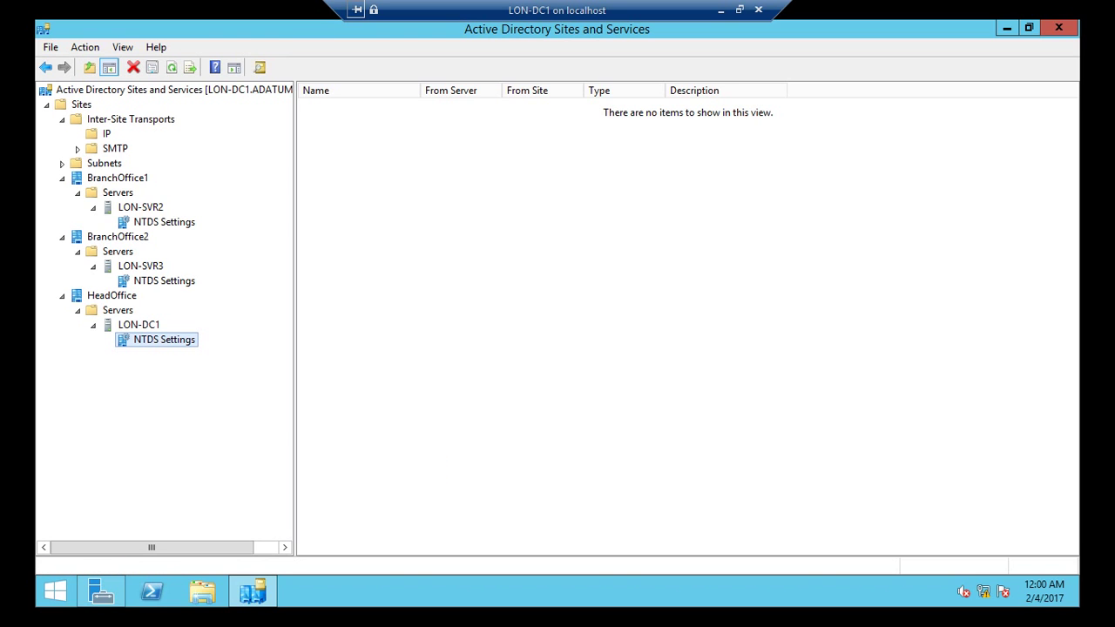
Step: Recheck LON-SVR3's and LON-SVR2's NTDS Settings, then return to Hyper-V Manager
click(164, 281)
click(163, 221)
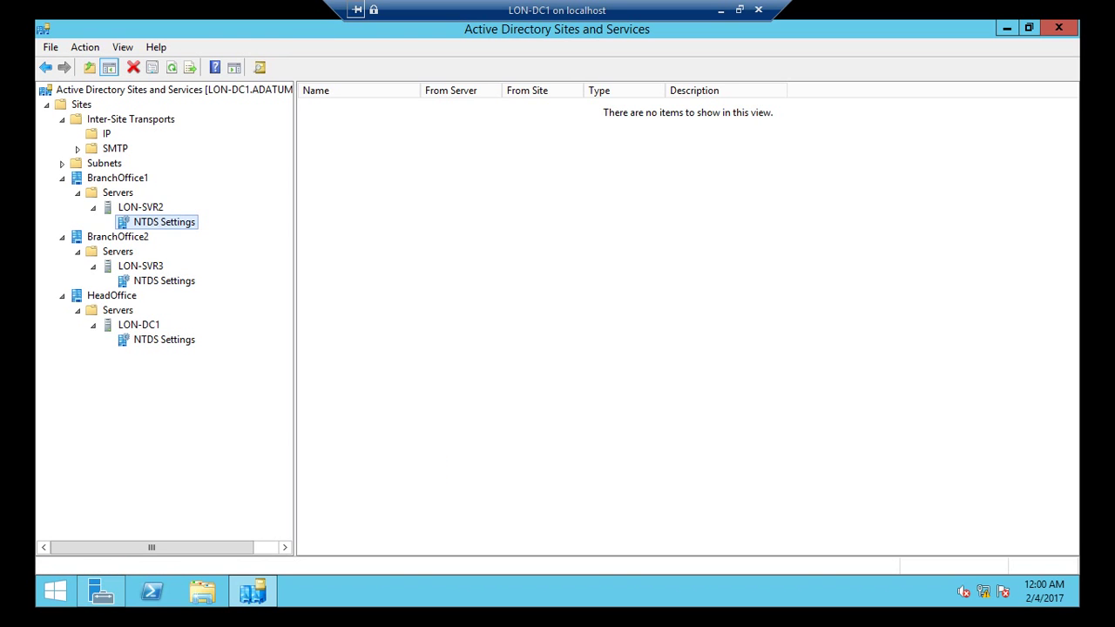
click(721, 10)
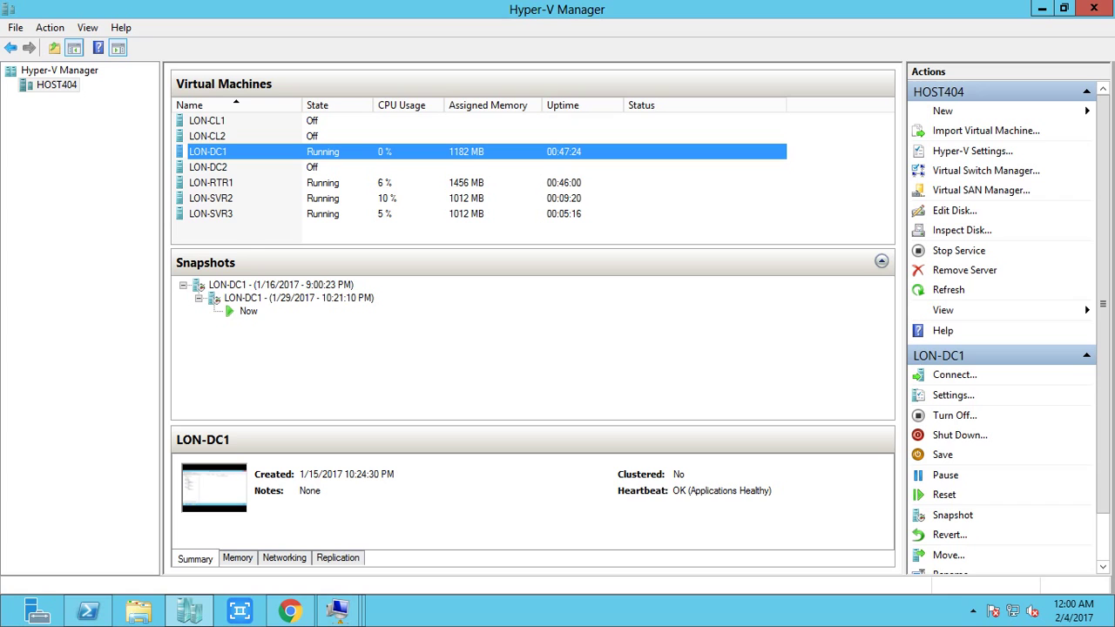
Step: Connect to LON-SVR2 and launch Active Directory Sites and Services from Server Manager
click(267, 198)
right_click(267, 199)
click(301, 209)
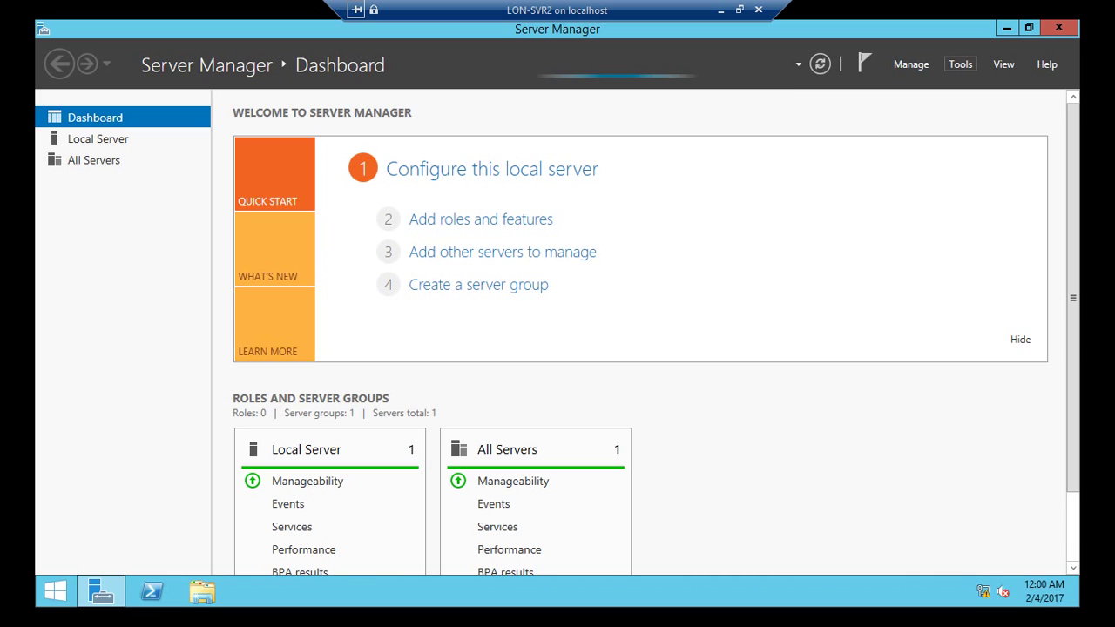
click(960, 64)
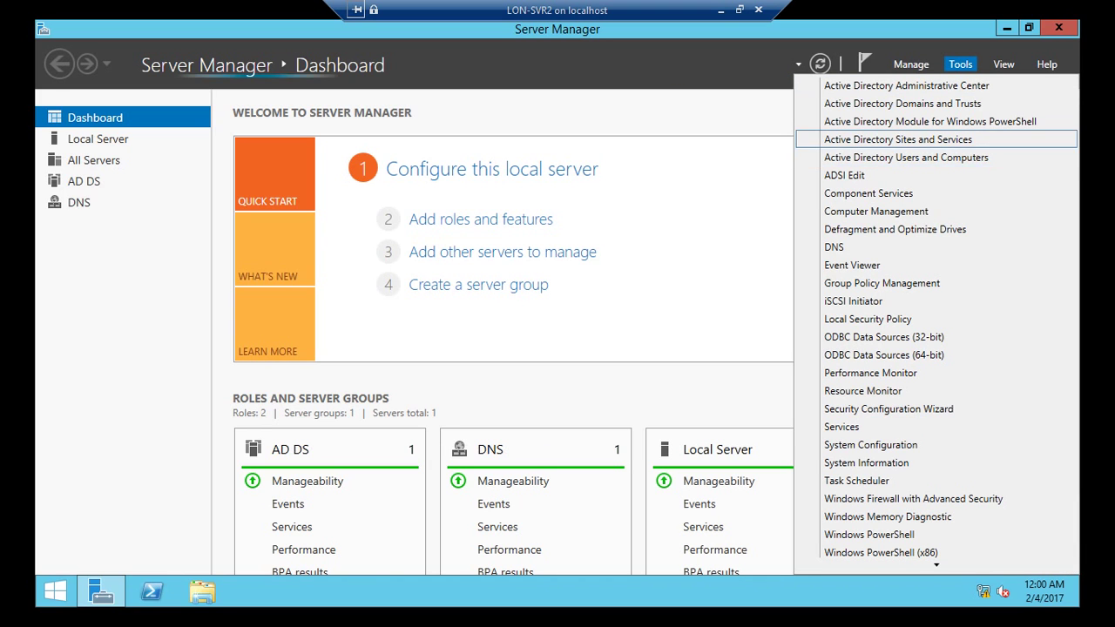
click(898, 139)
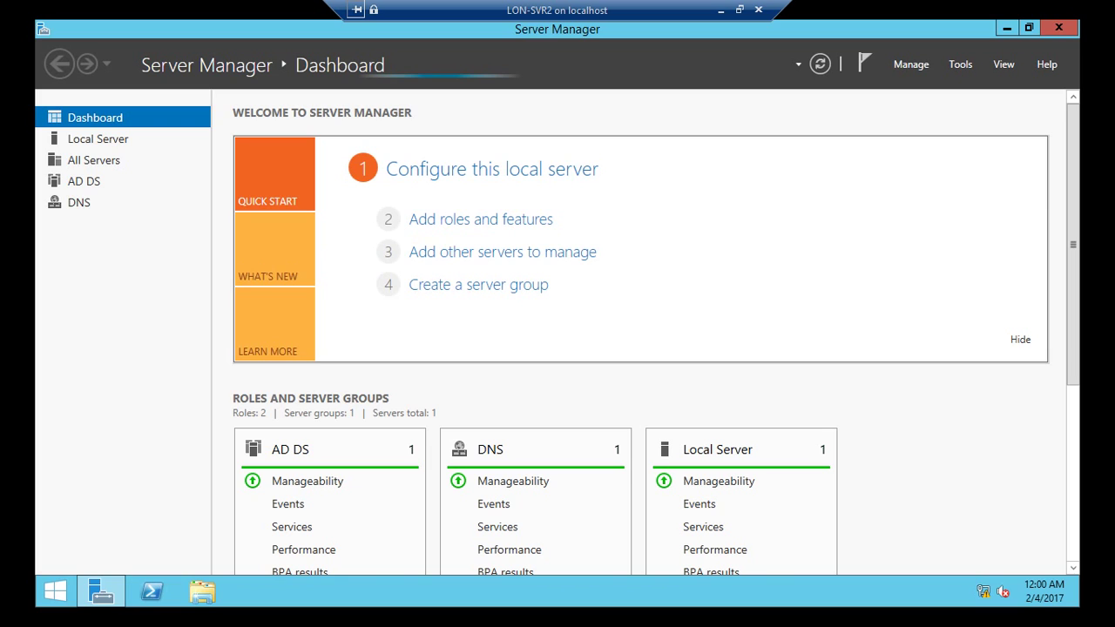
Step: Hide Server Manager and refresh the LON-SVR2 desktop
key(super+d)
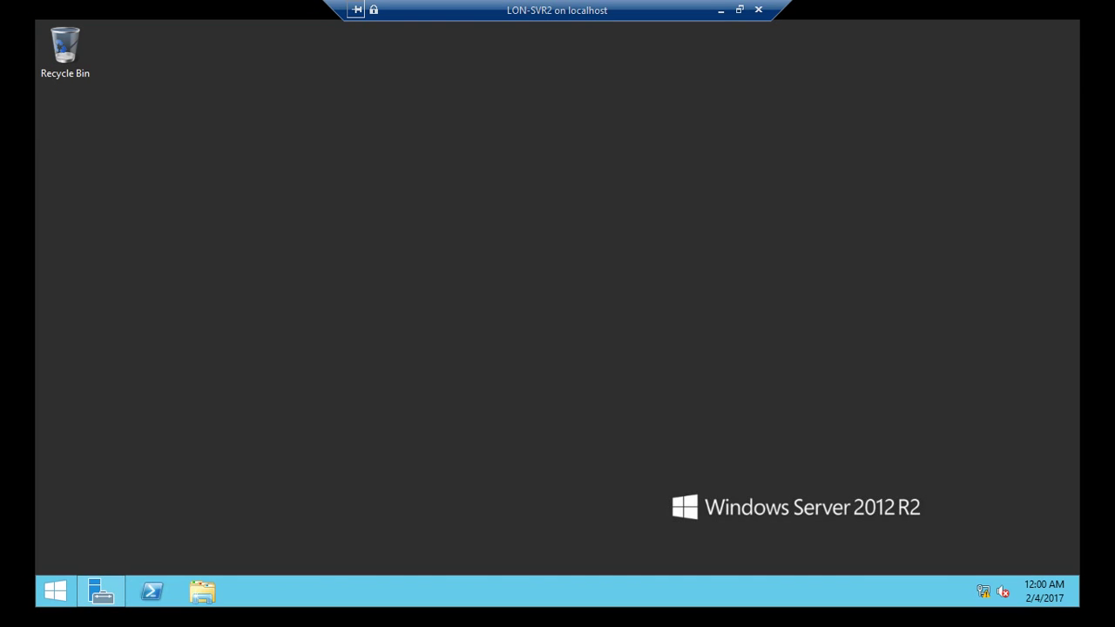
right_click(359, 147)
click(399, 192)
right_click(356, 147)
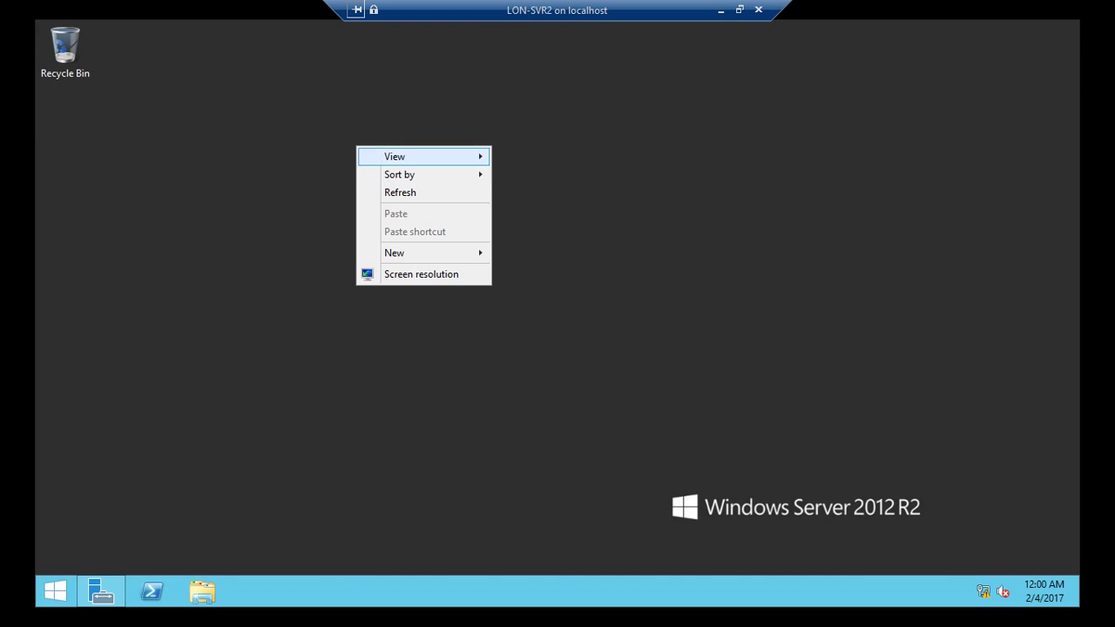
click(400, 192)
right_click(321, 113)
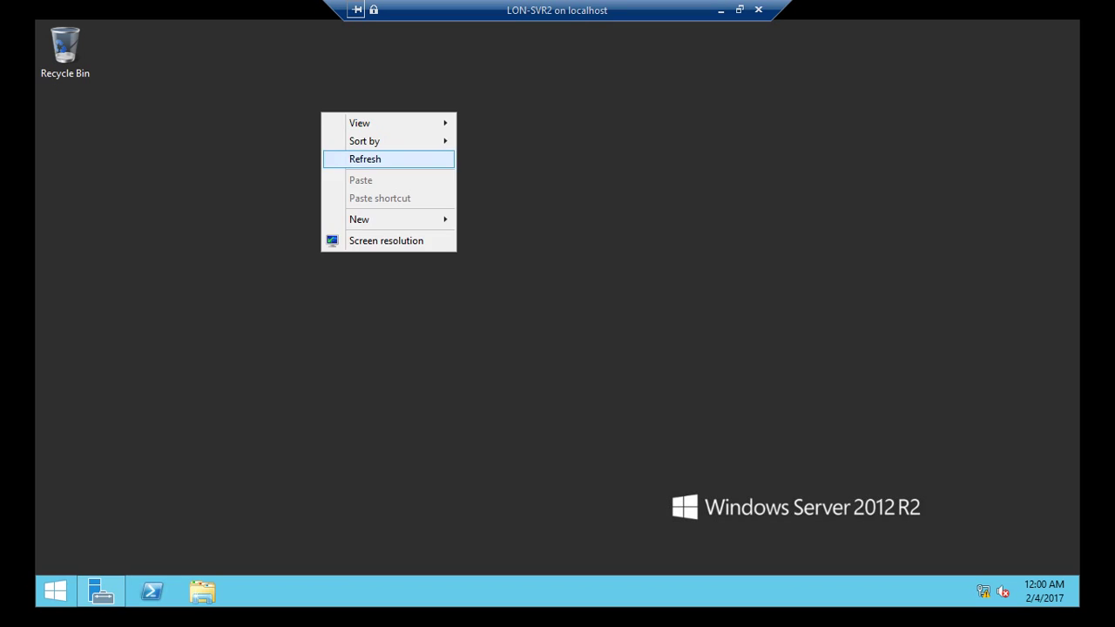
click(384, 158)
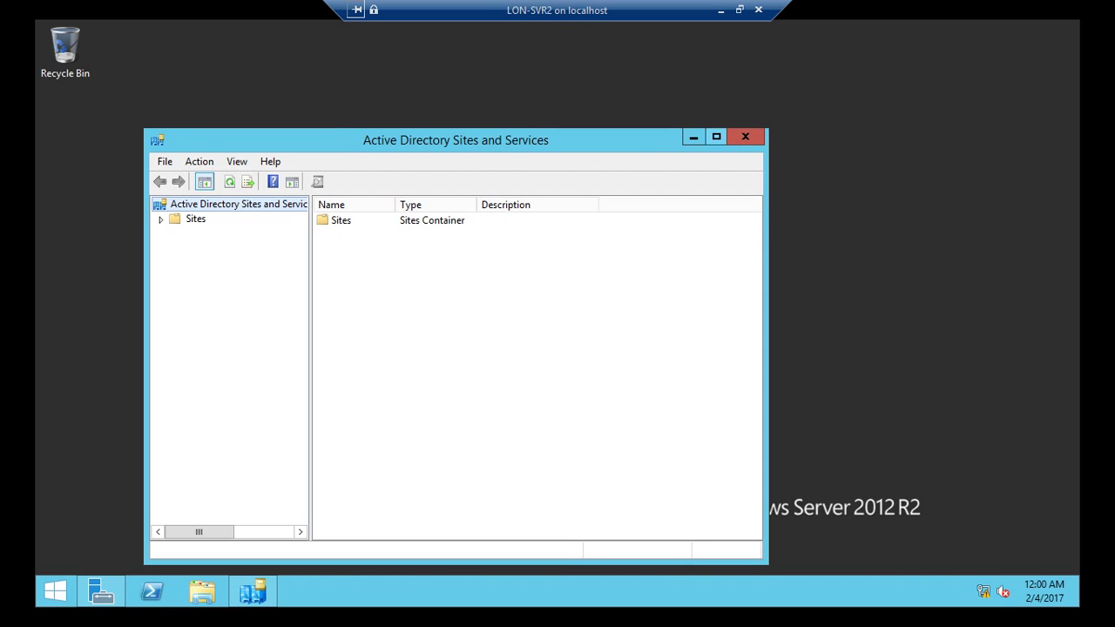
Step: Maximize Sites and Services and show LON-SVR2's automatically generated connection from LON-DC1
click(716, 137)
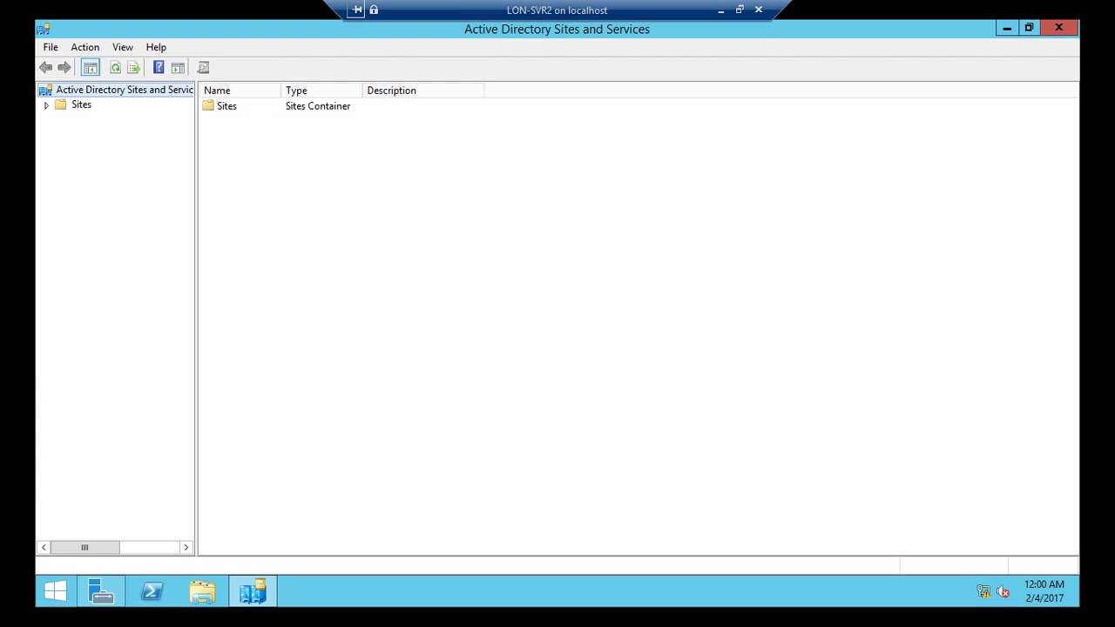
drag(197, 314, 306, 313)
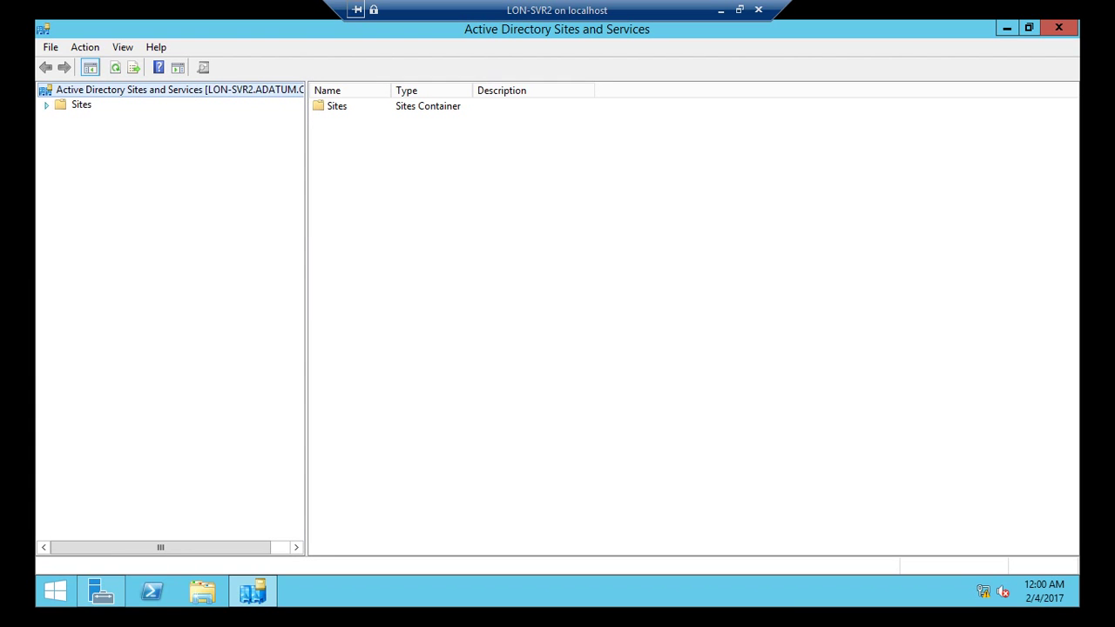
click(46, 105)
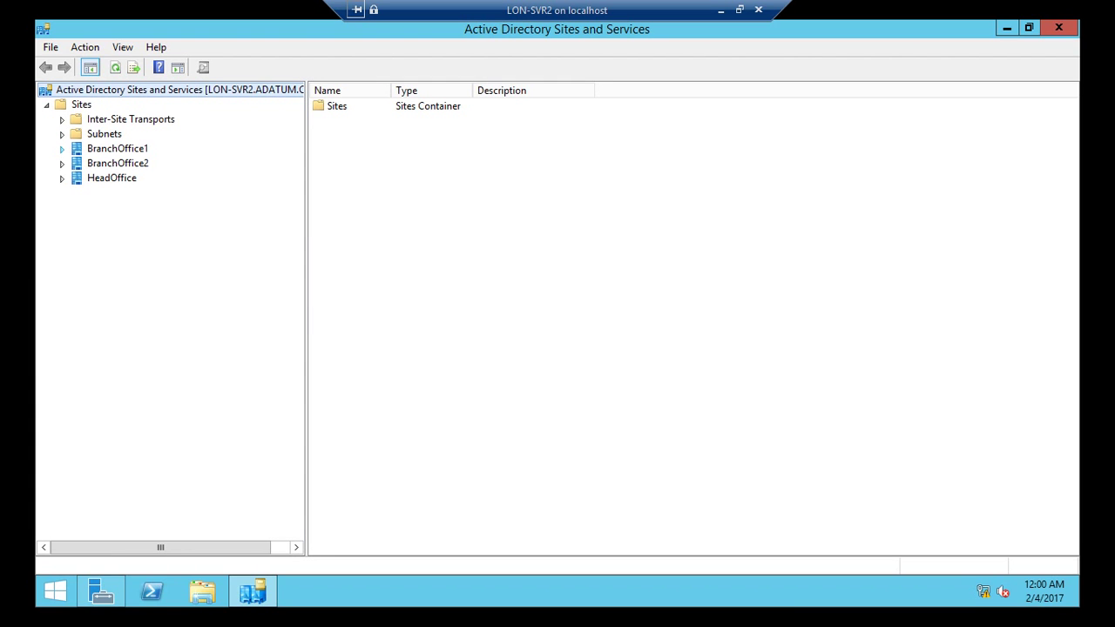
click(62, 149)
click(77, 164)
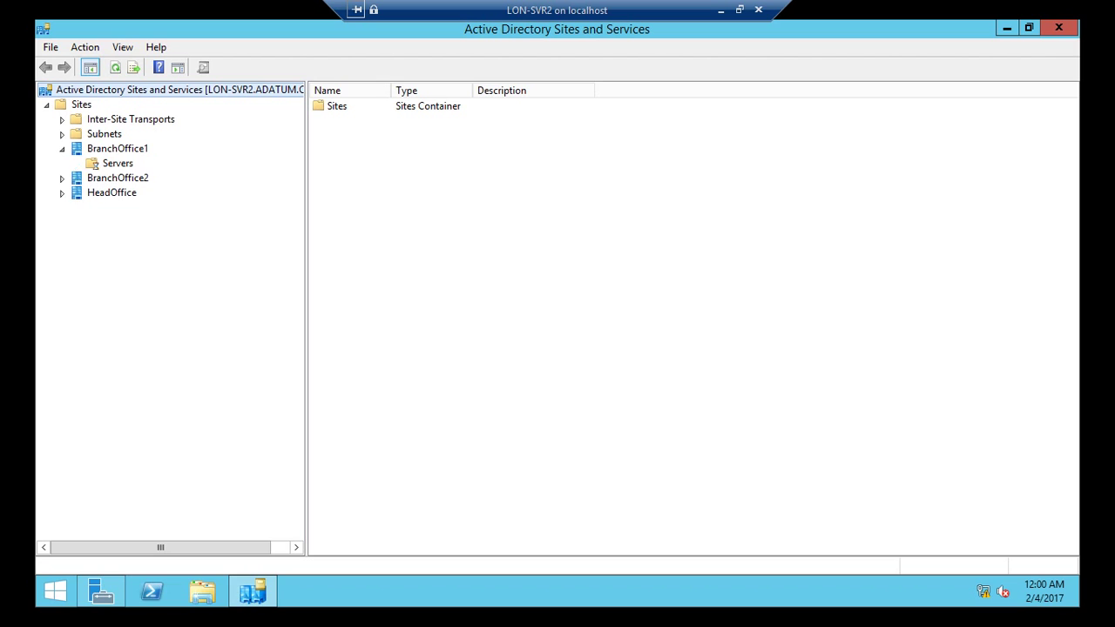
click(93, 178)
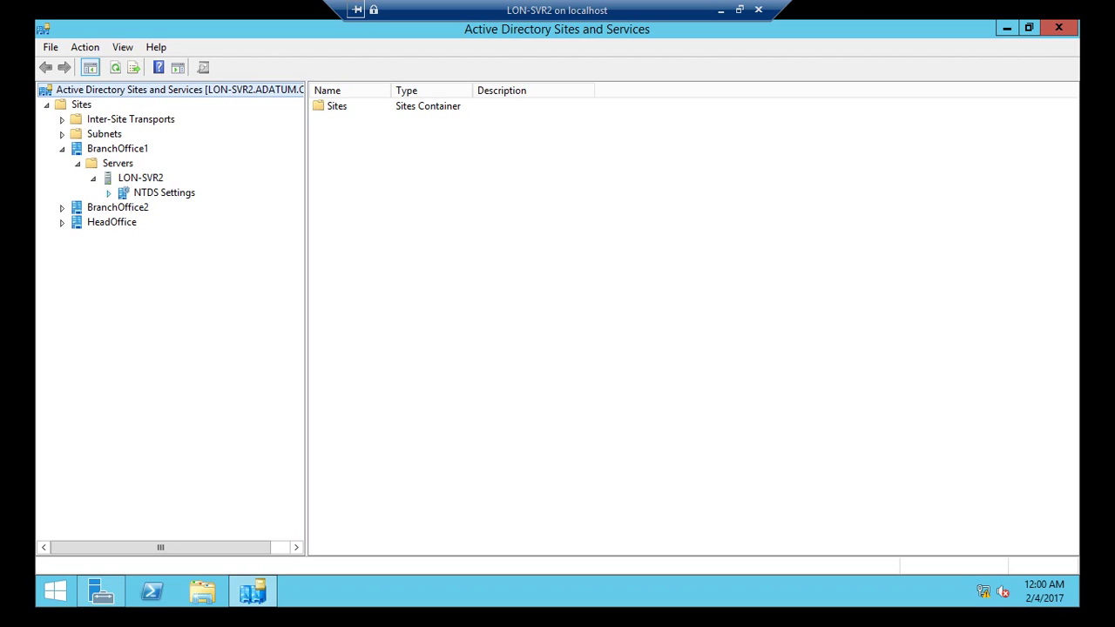
click(164, 193)
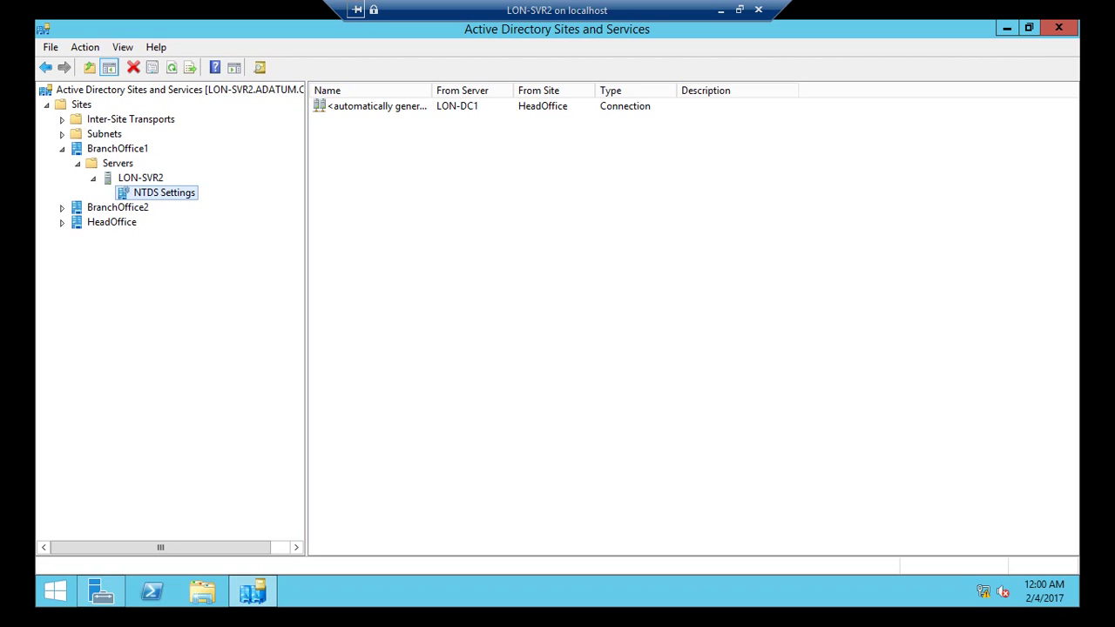
drag(432, 91, 459, 90)
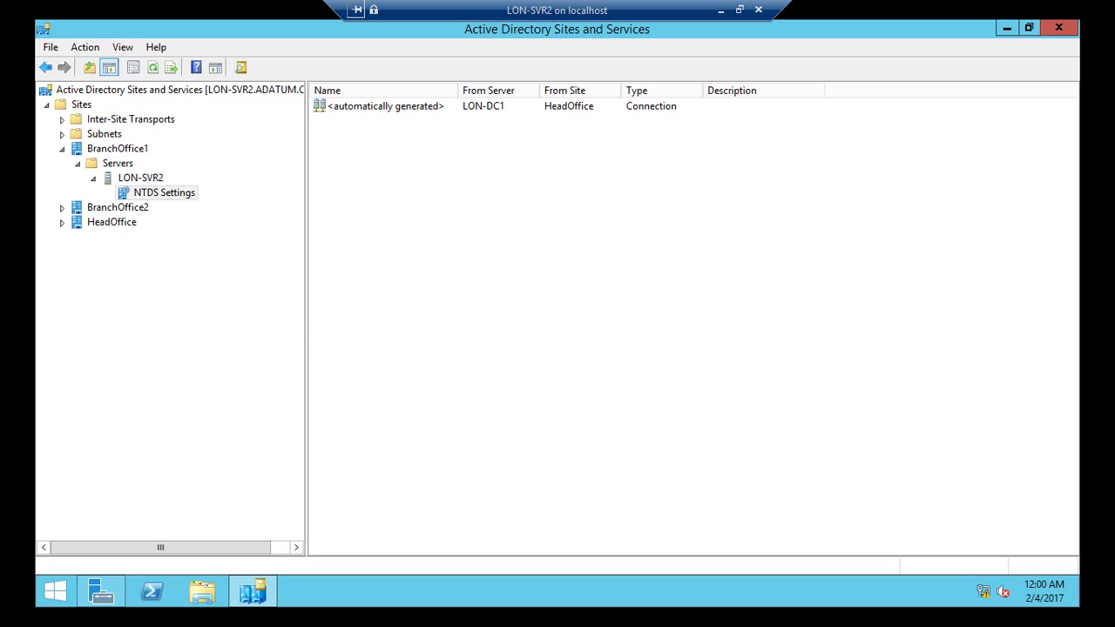
right_click(426, 134)
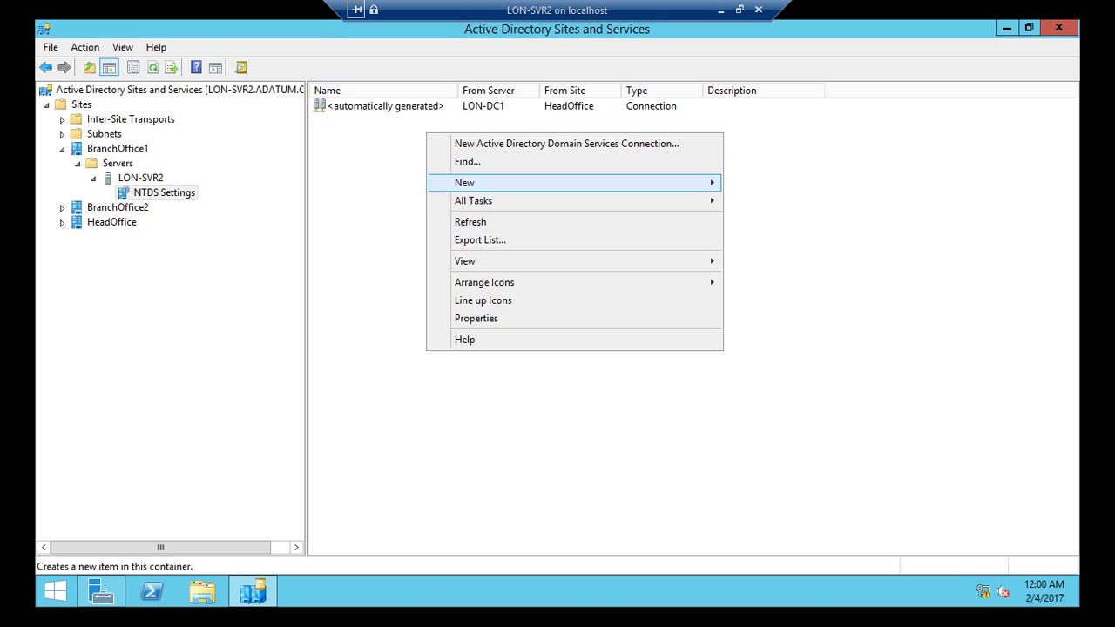
key(Return)
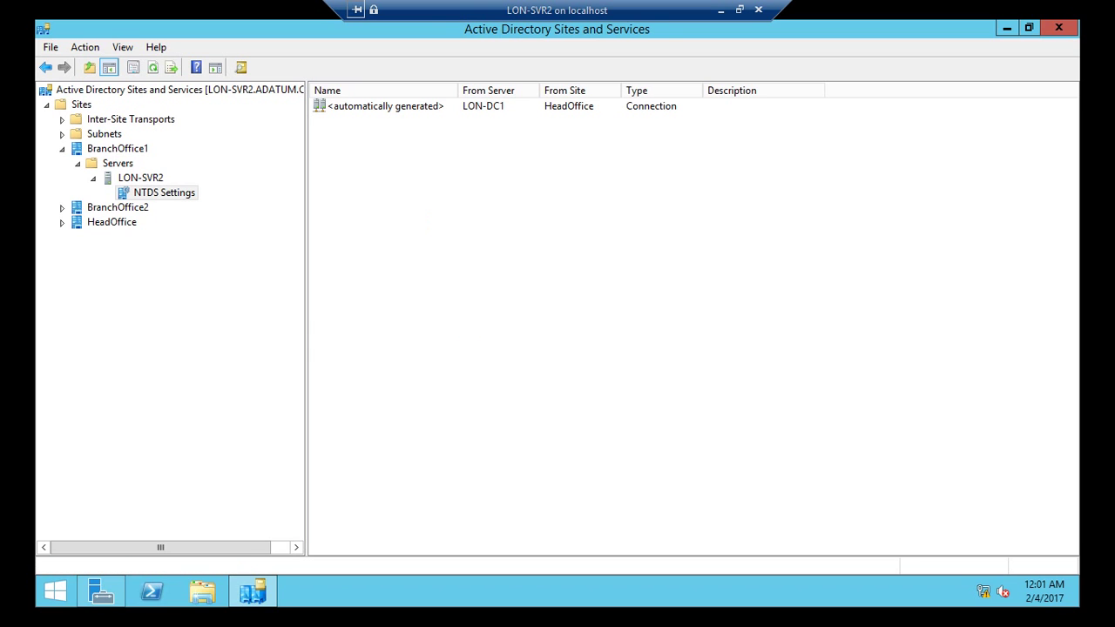
click(386, 105)
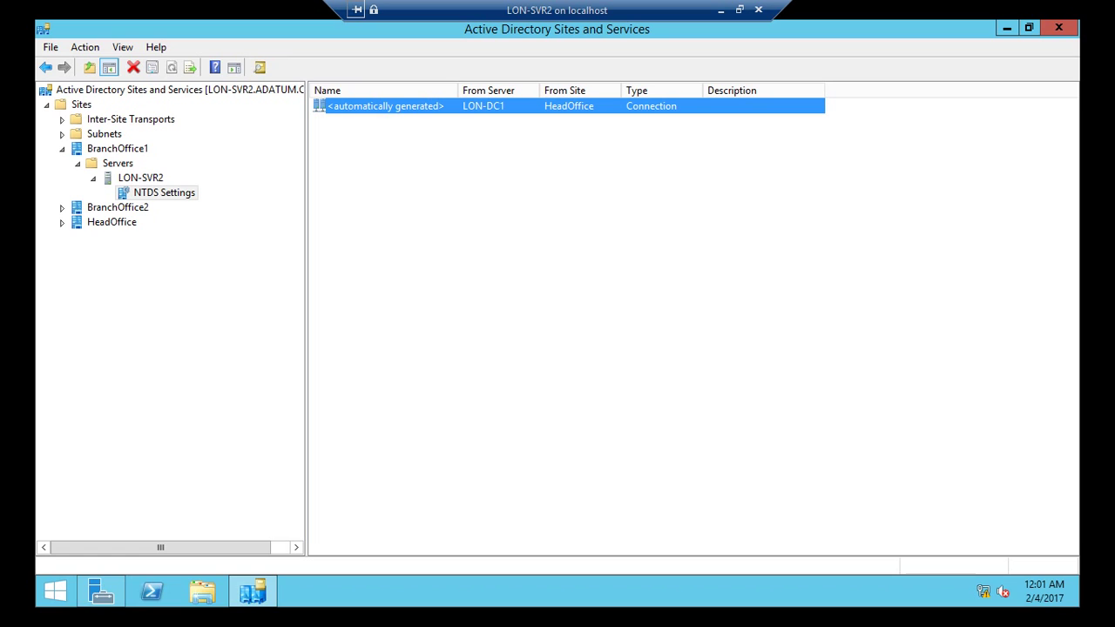
Step: Check the NTDS Settings of LON-SVR3 (BranchOffice2) and LON-DC1 (HeadOffice), which list no connections
click(62, 207)
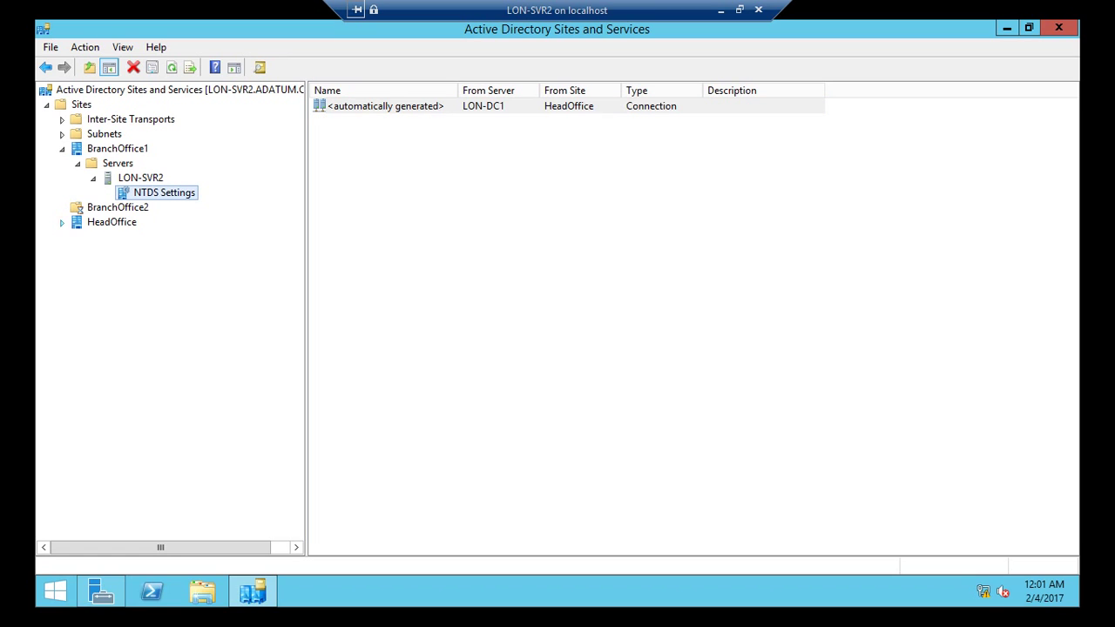
click(77, 222)
click(94, 236)
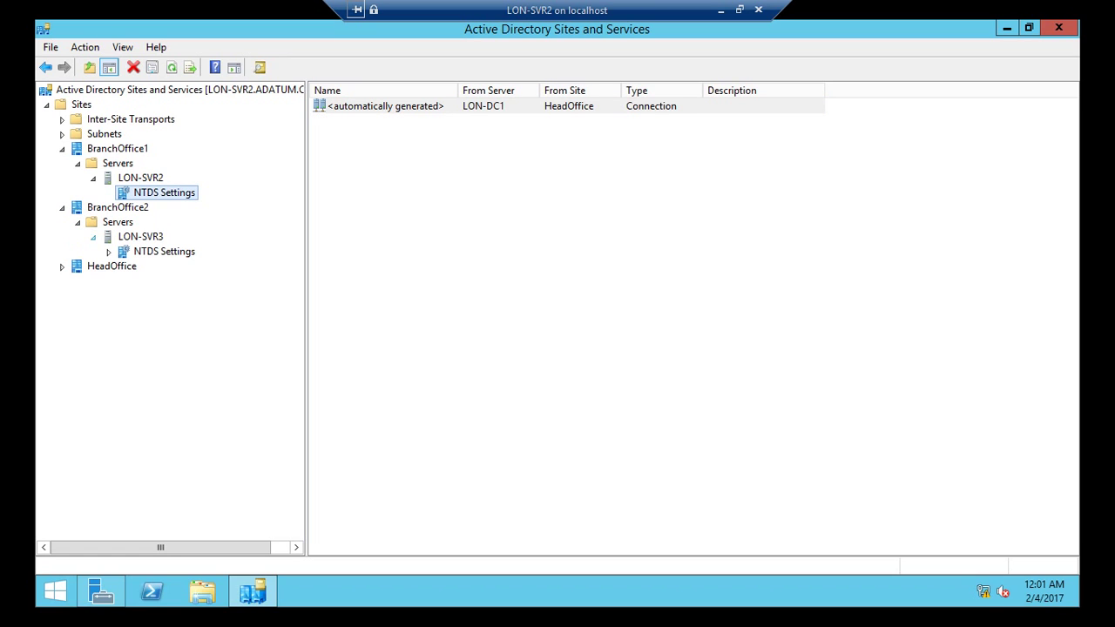
click(163, 251)
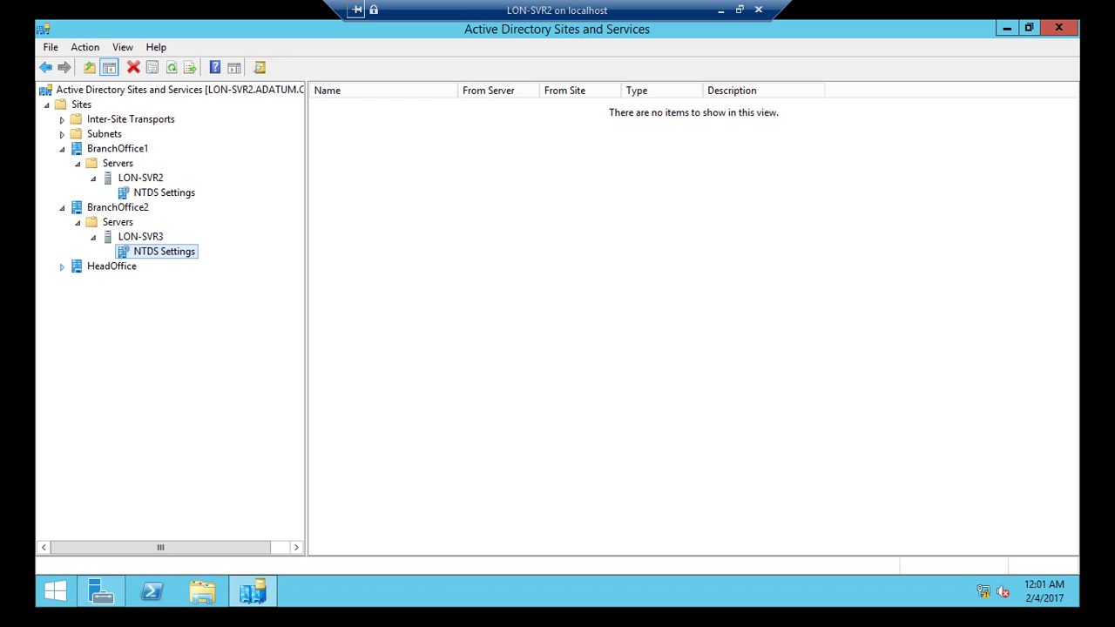
click(61, 265)
click(78, 280)
click(93, 295)
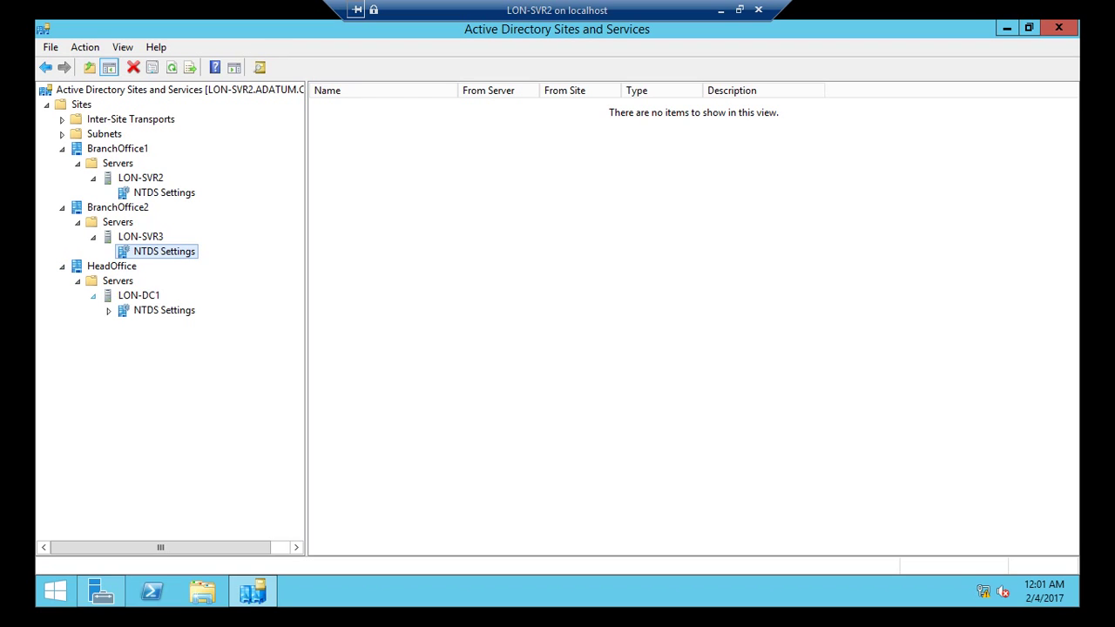
click(163, 310)
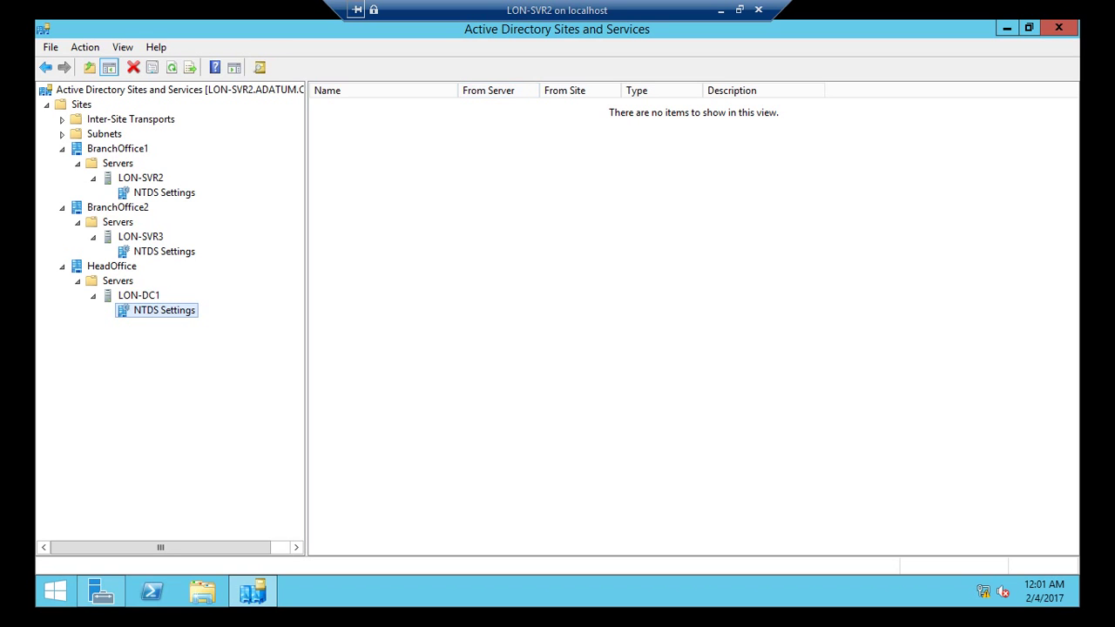
Step: Connect to the LON-SVR3 virtual machine from Hyper-V Manager
click(722, 11)
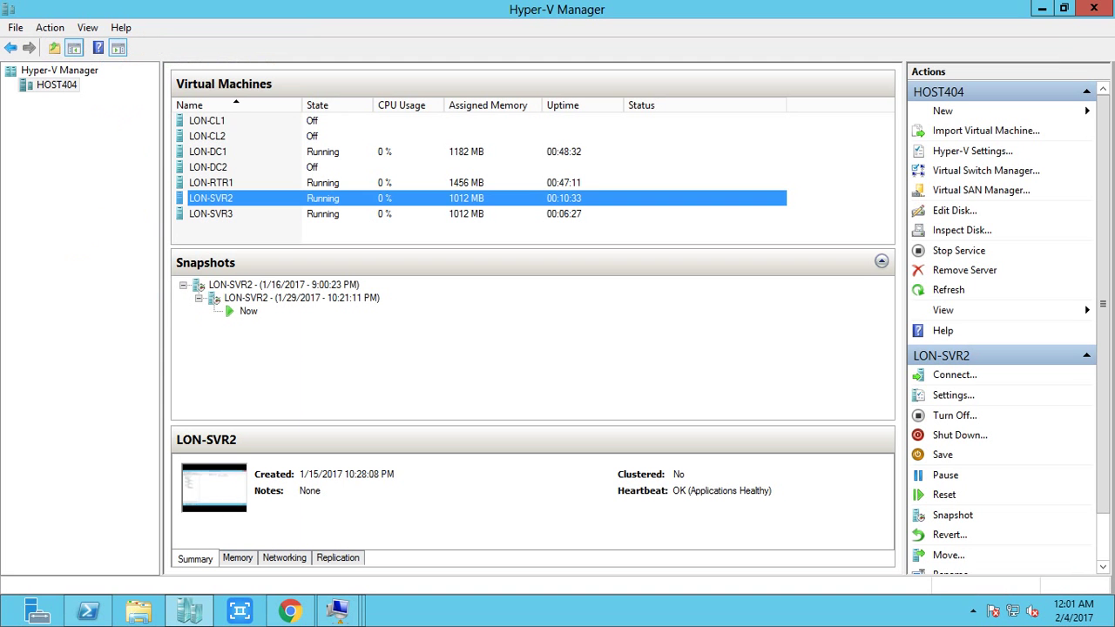
click(282, 213)
right_click(281, 213)
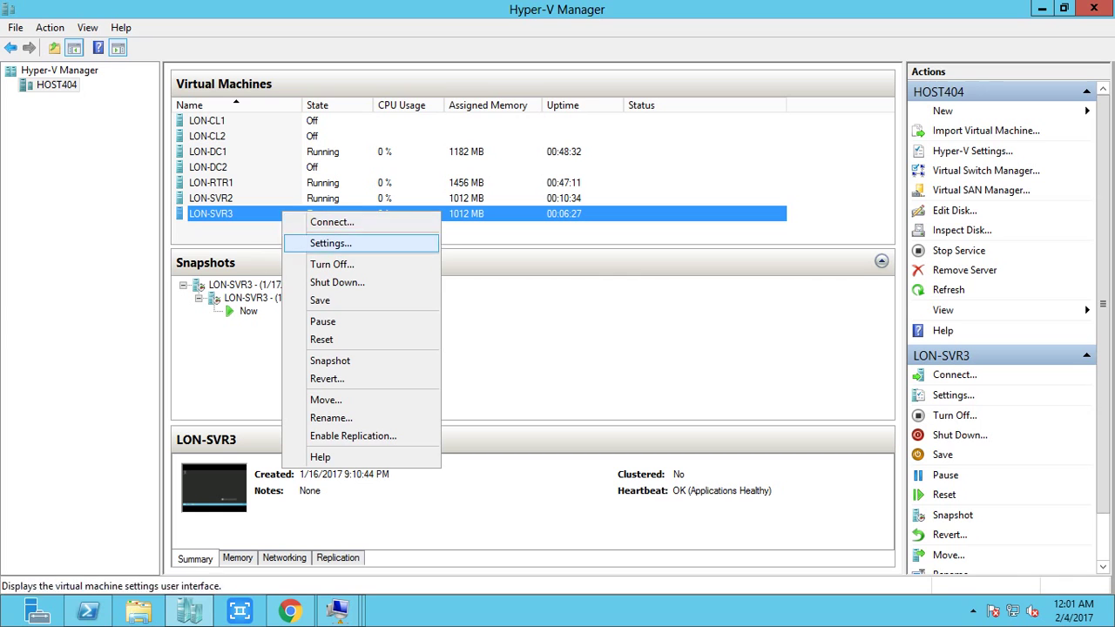
click(331, 222)
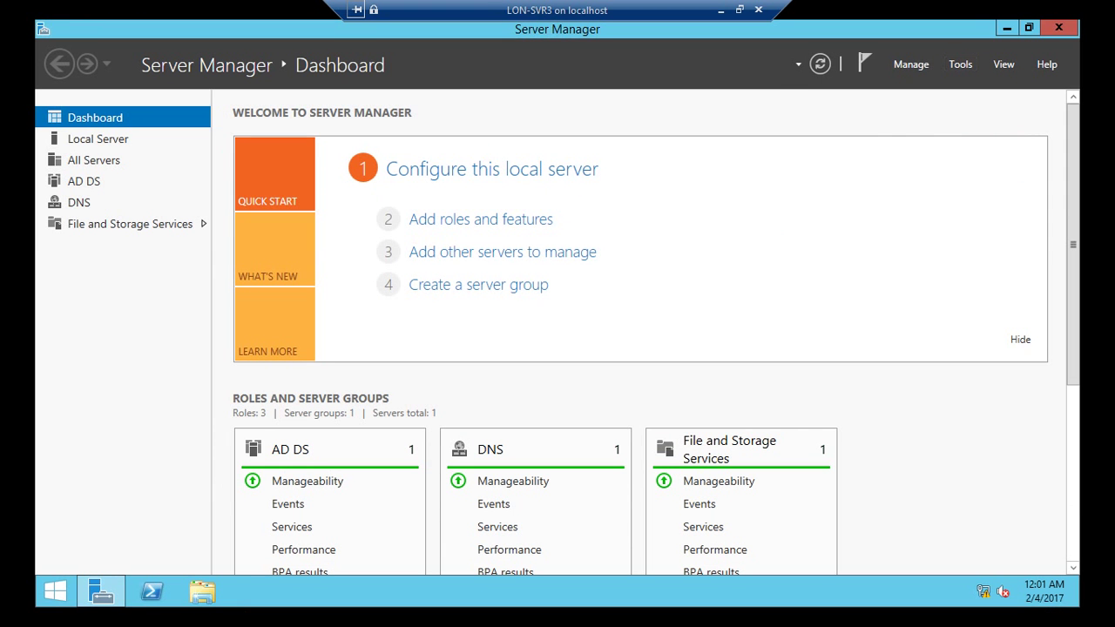
Step: Launch Active Directory Sites and Services on LON-SVR3 and minimize Server Manager
click(960, 63)
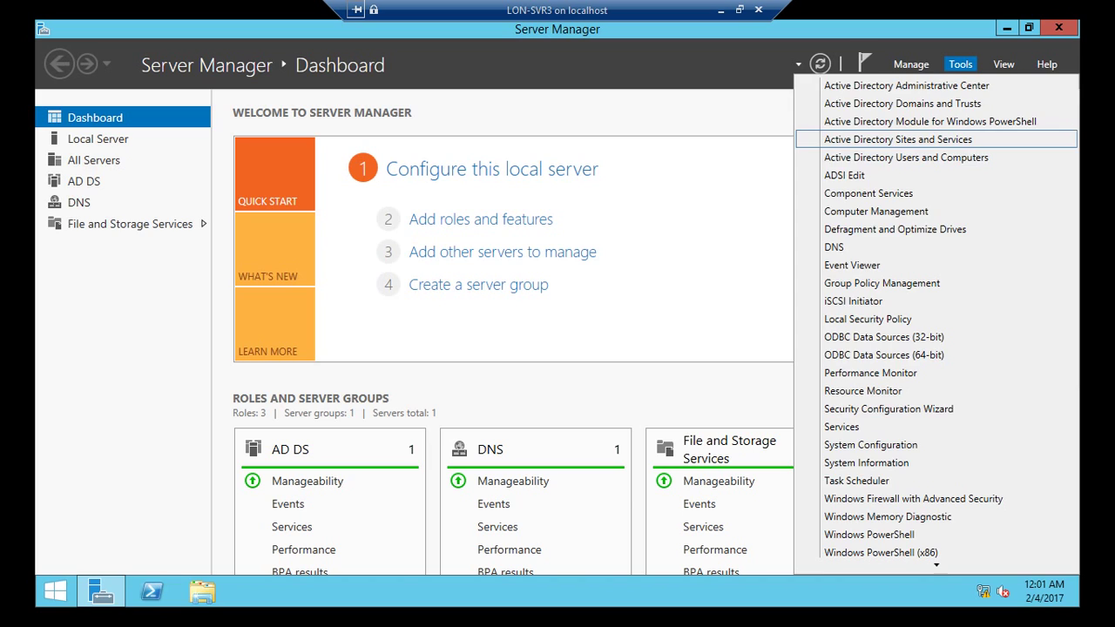
click(898, 140)
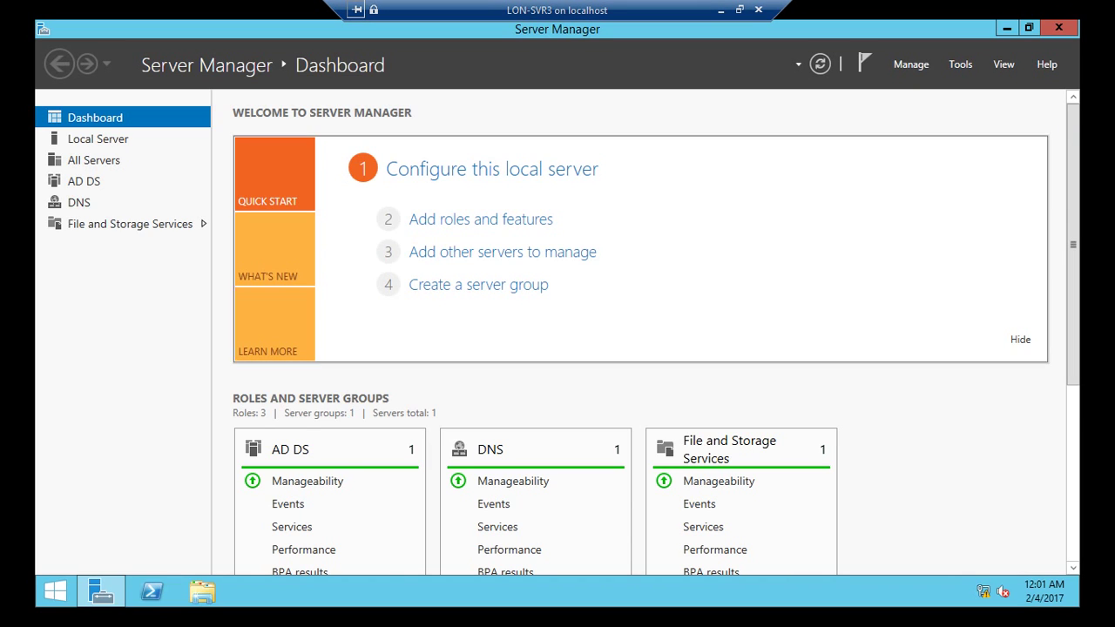
click(1007, 28)
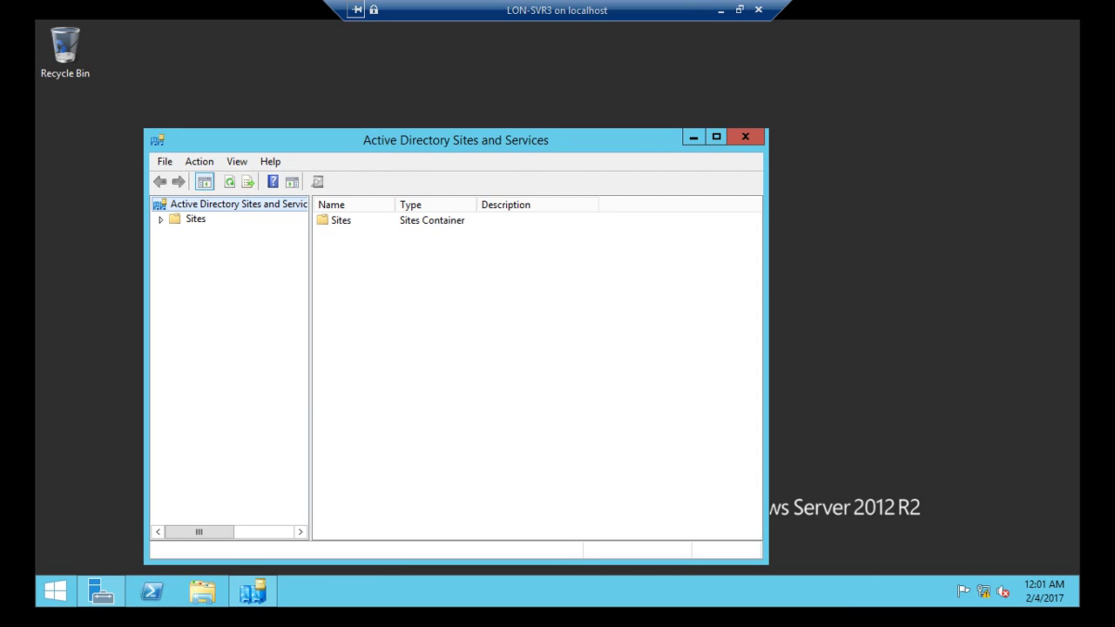
Step: Maximize Sites and Services and view LON-SVR3's NTDS Settings under BranchOffice2
key(super+Up)
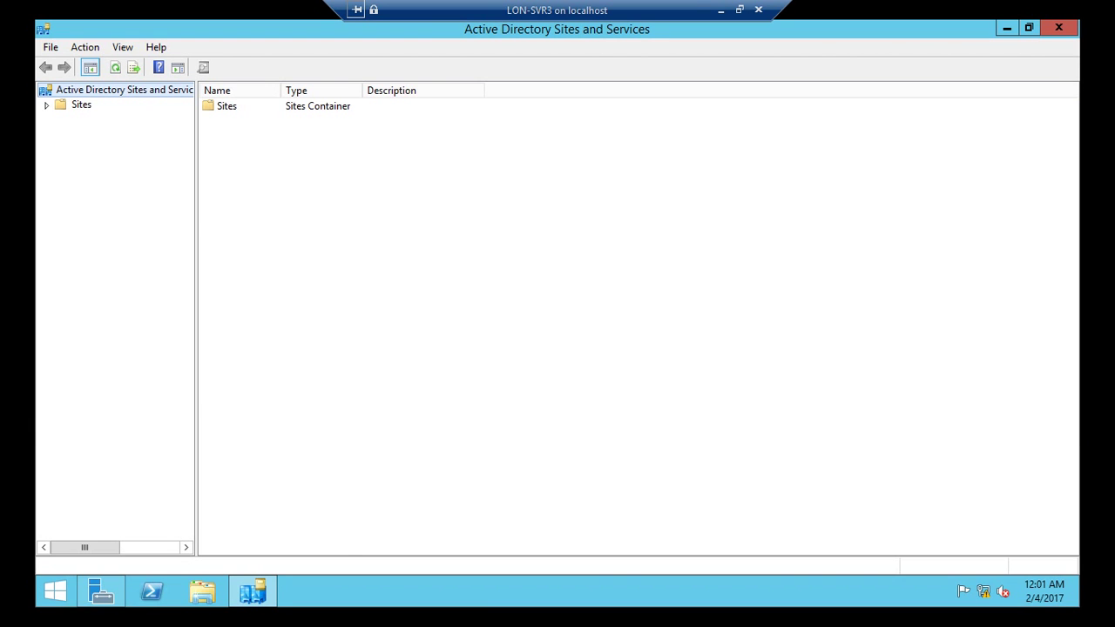
drag(198, 305, 346, 305)
click(46, 105)
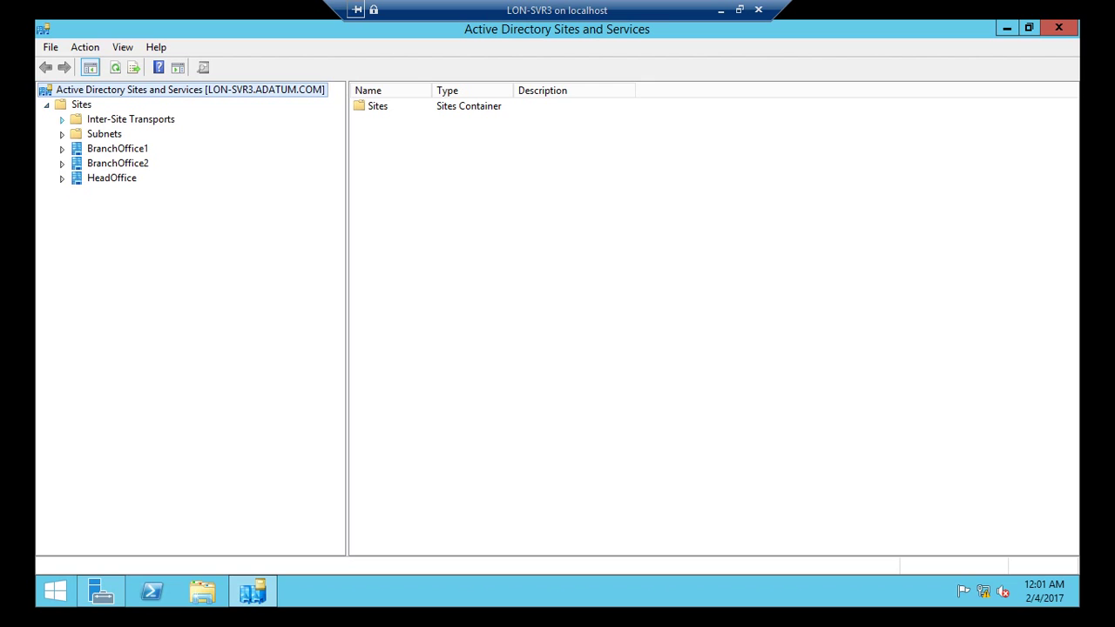
click(62, 164)
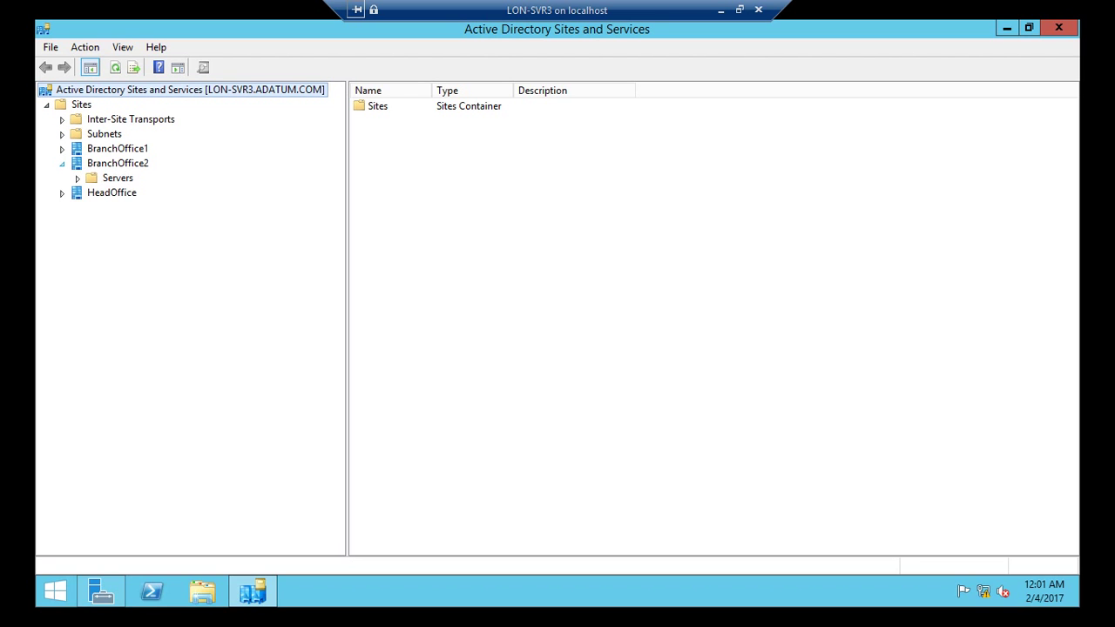
click(78, 177)
click(93, 192)
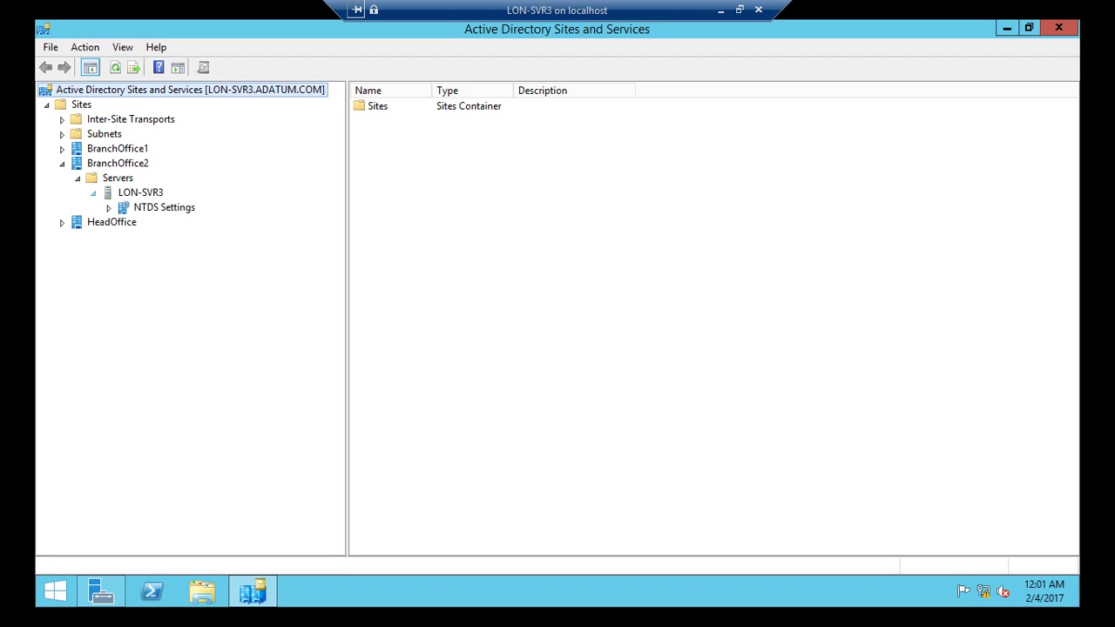
click(163, 208)
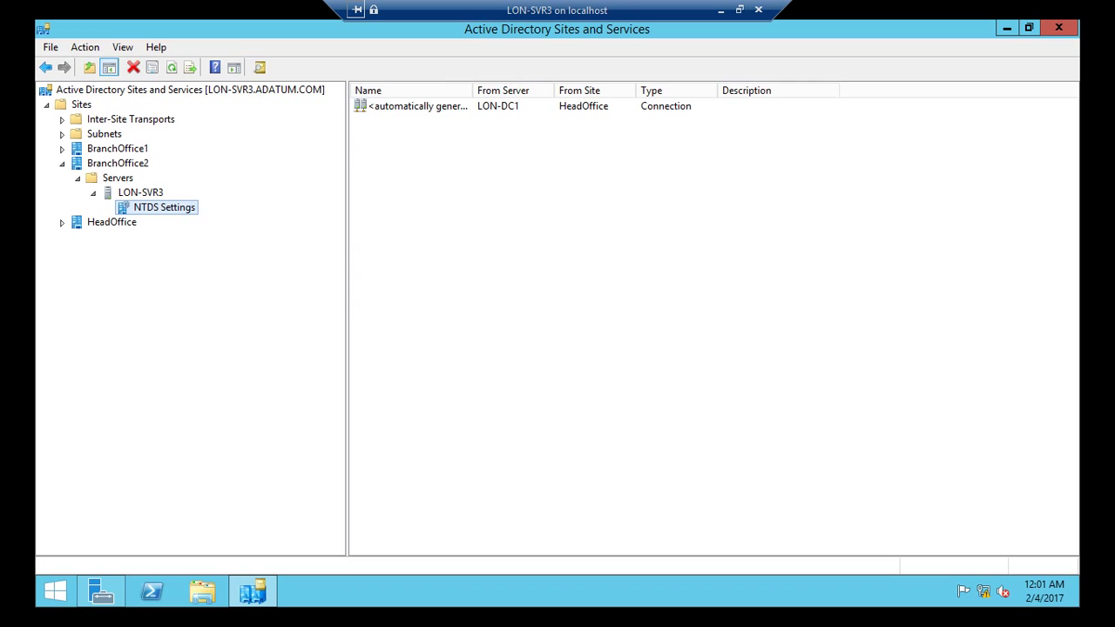
key(Tab)
key(ctrl+KP_Add)
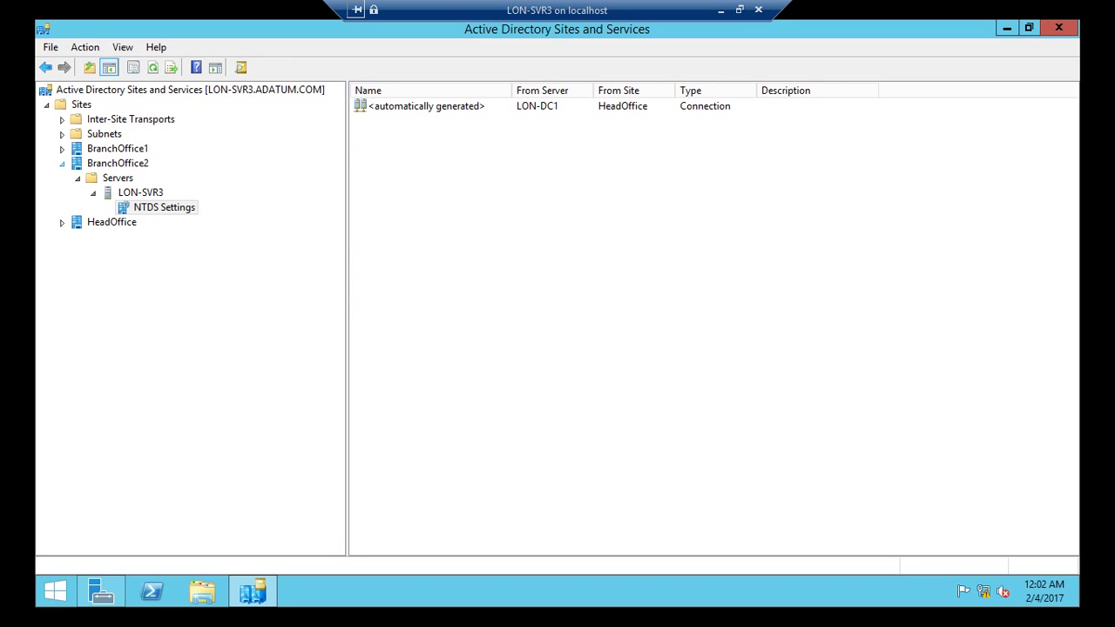
Step: Expand BranchOffice1 and HeadOffice to view the NTDS Settings of LON-SVR2 and LON-DC1
key(Tab)
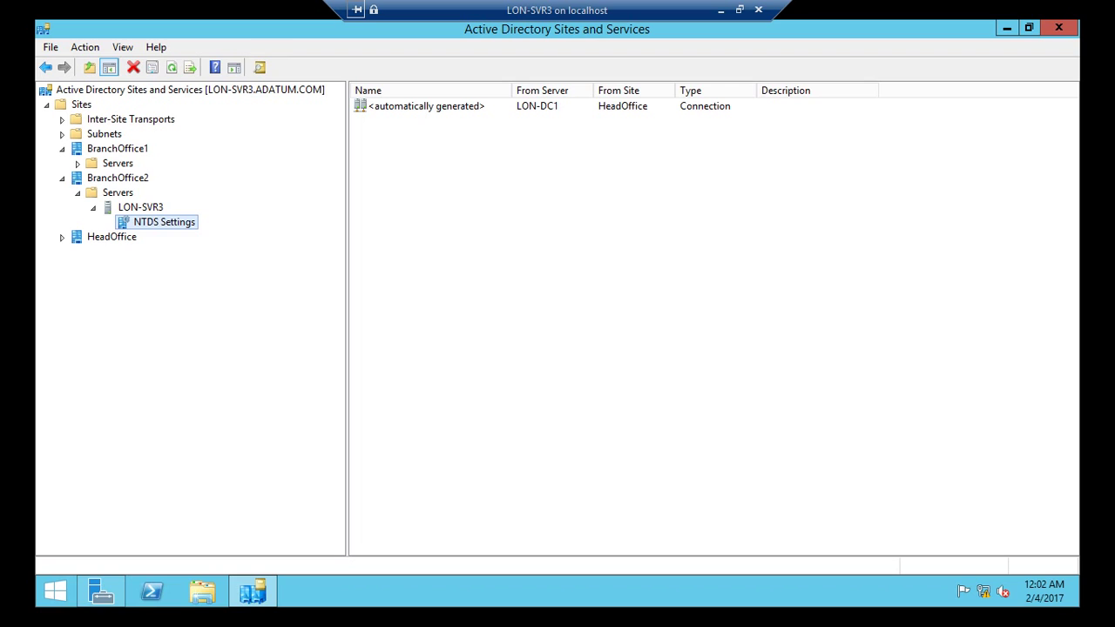
click(77, 163)
click(93, 178)
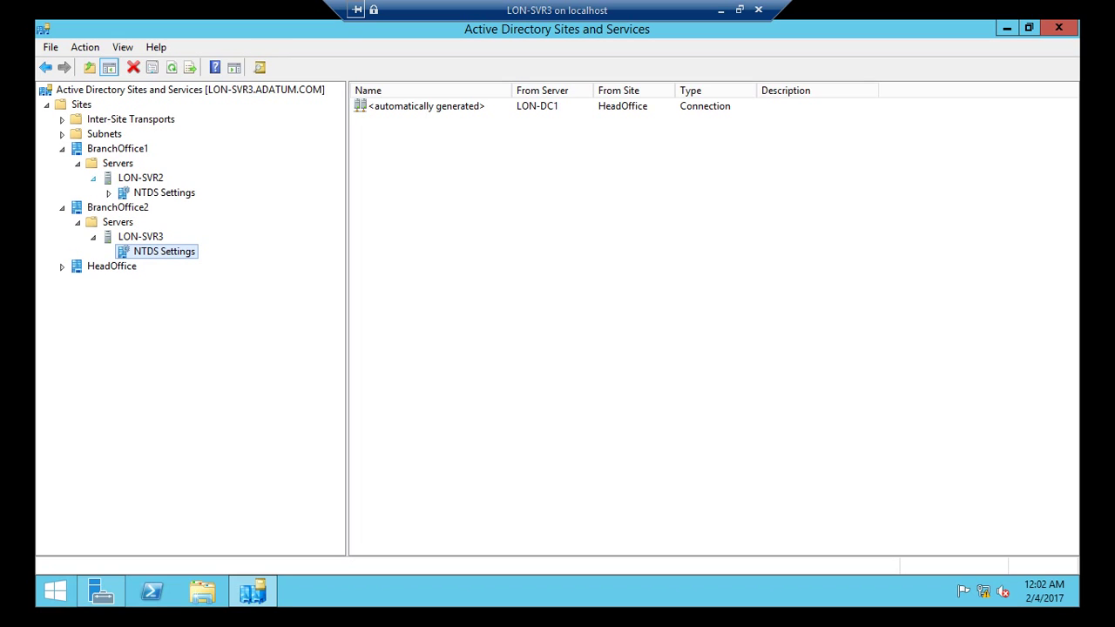
click(163, 193)
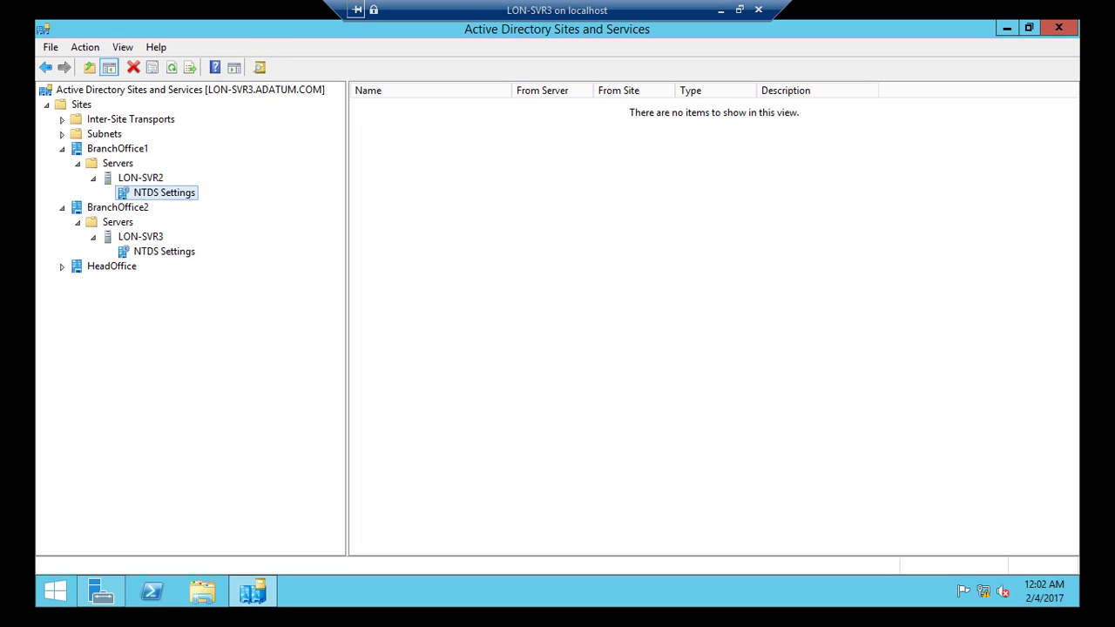
click(62, 267)
click(78, 280)
click(94, 295)
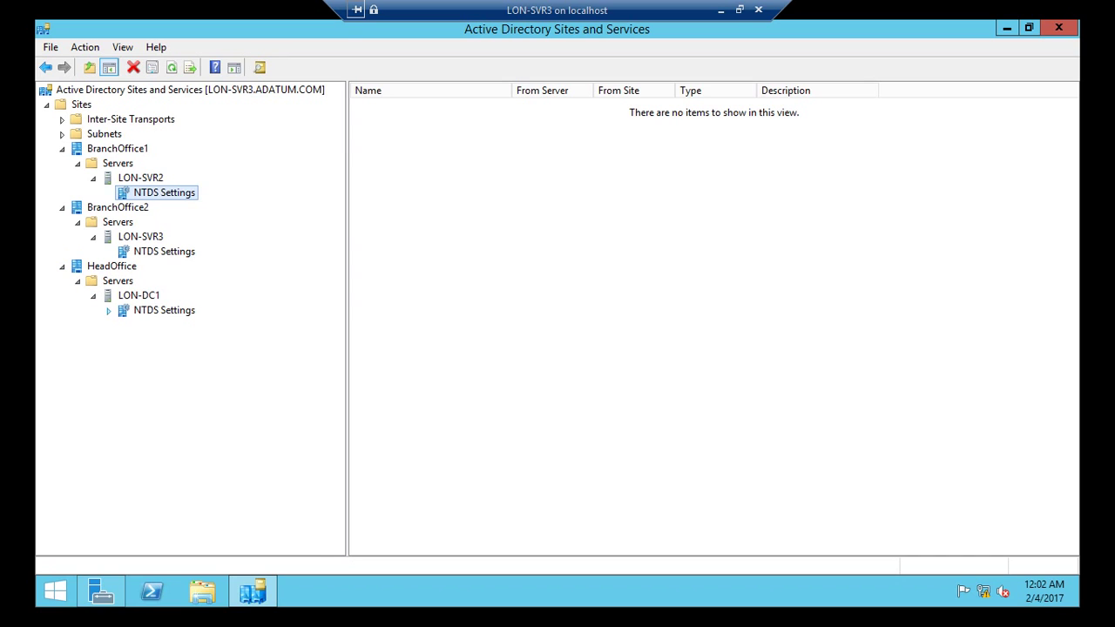
click(164, 310)
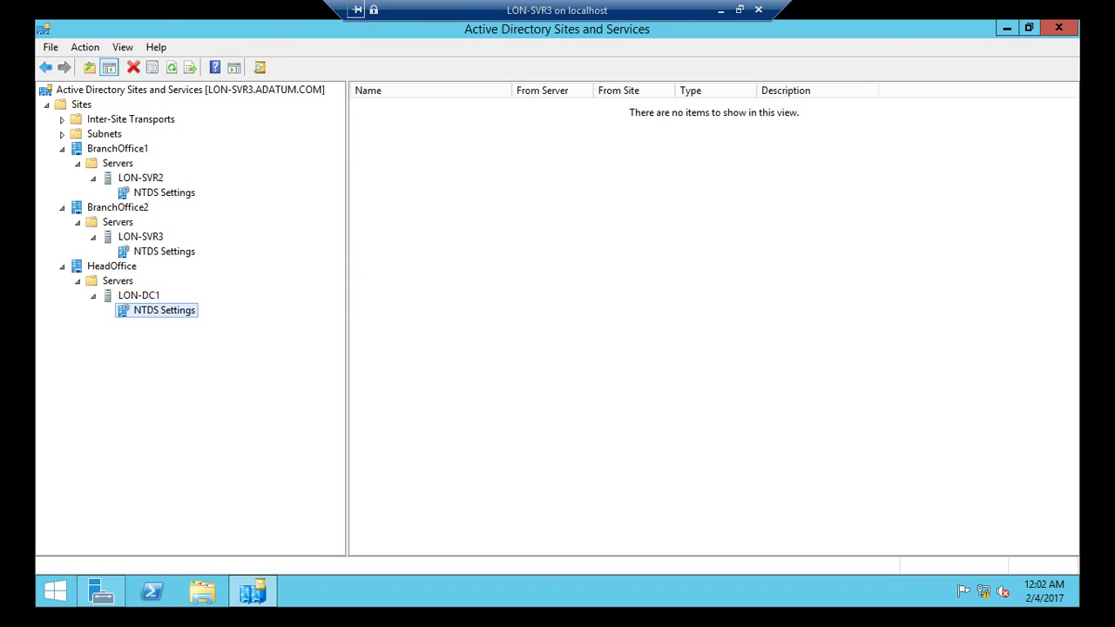
Step: Select LON-SVR3's automatically generated connection from LON-DC1, then select the LON-DC1 VM on the host
click(163, 251)
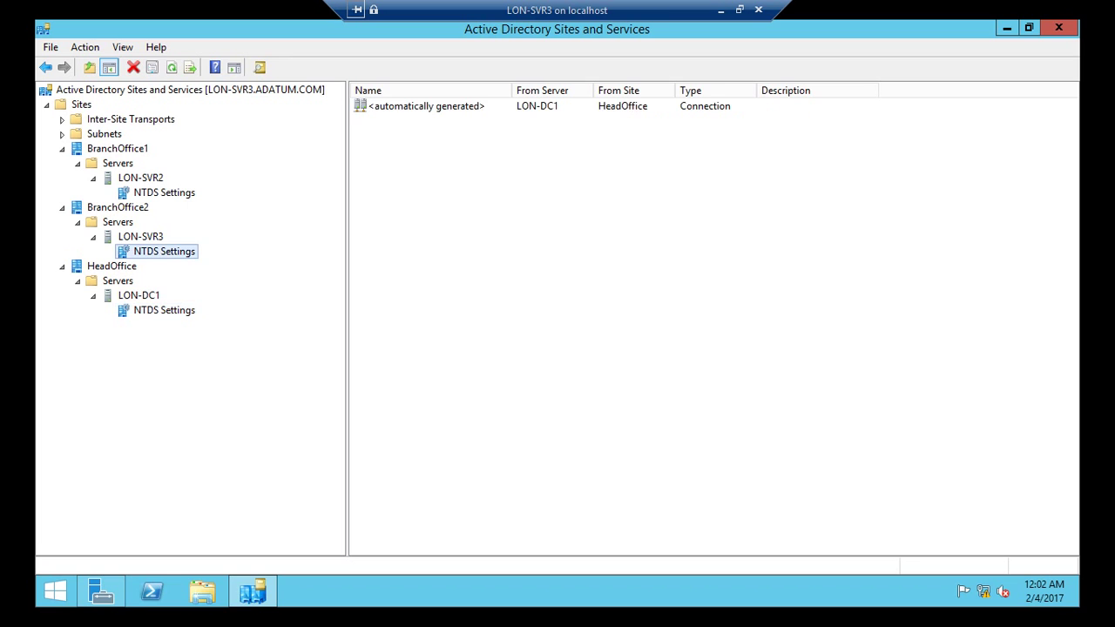
click(426, 106)
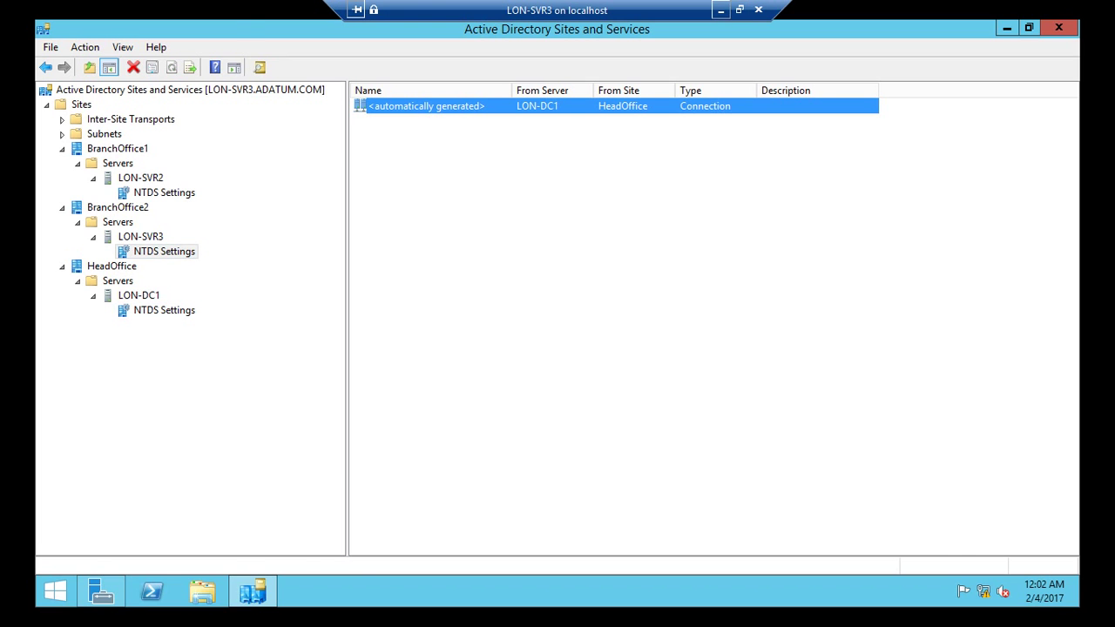
click(721, 10)
click(246, 152)
Step: Connect to LON-DC1 and open its NTDS Settings under HeadOffice
right_click(246, 152)
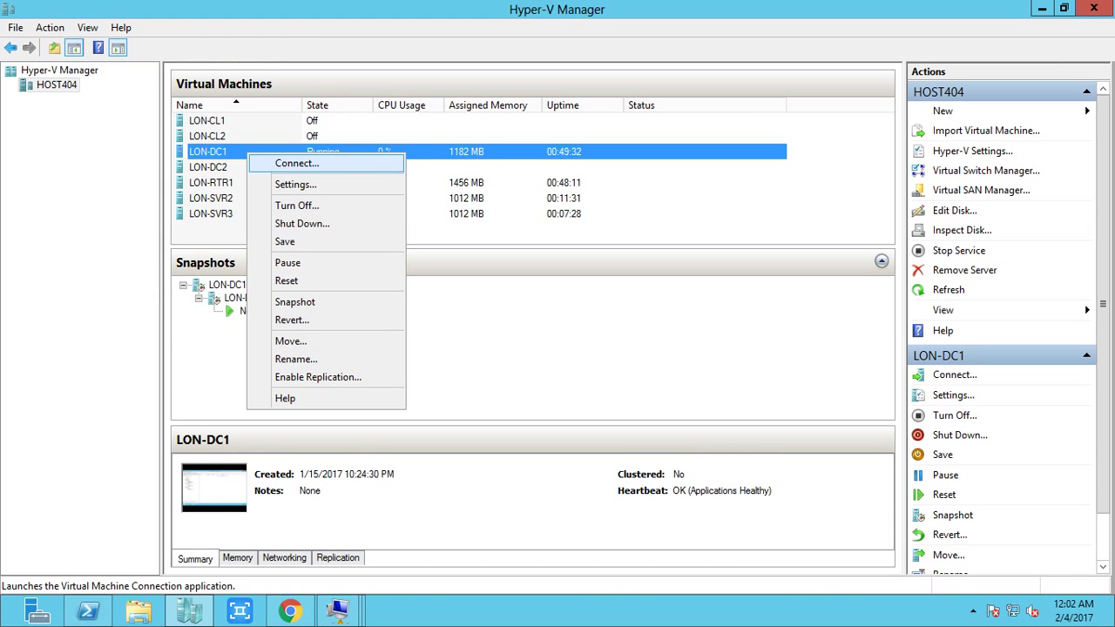
click(278, 159)
click(158, 339)
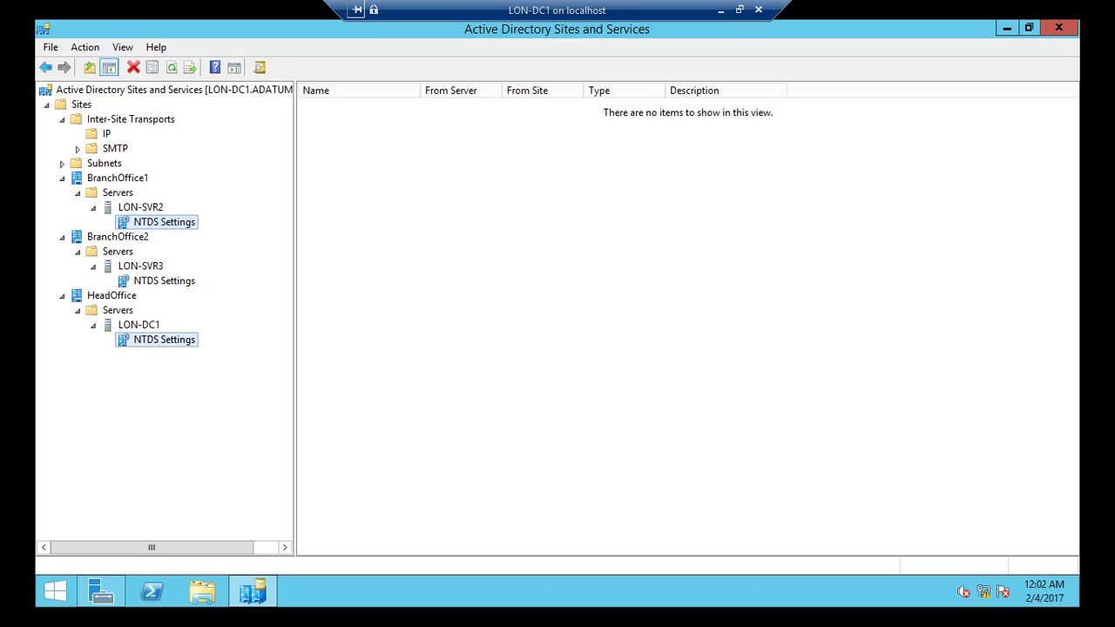
right_click(157, 338)
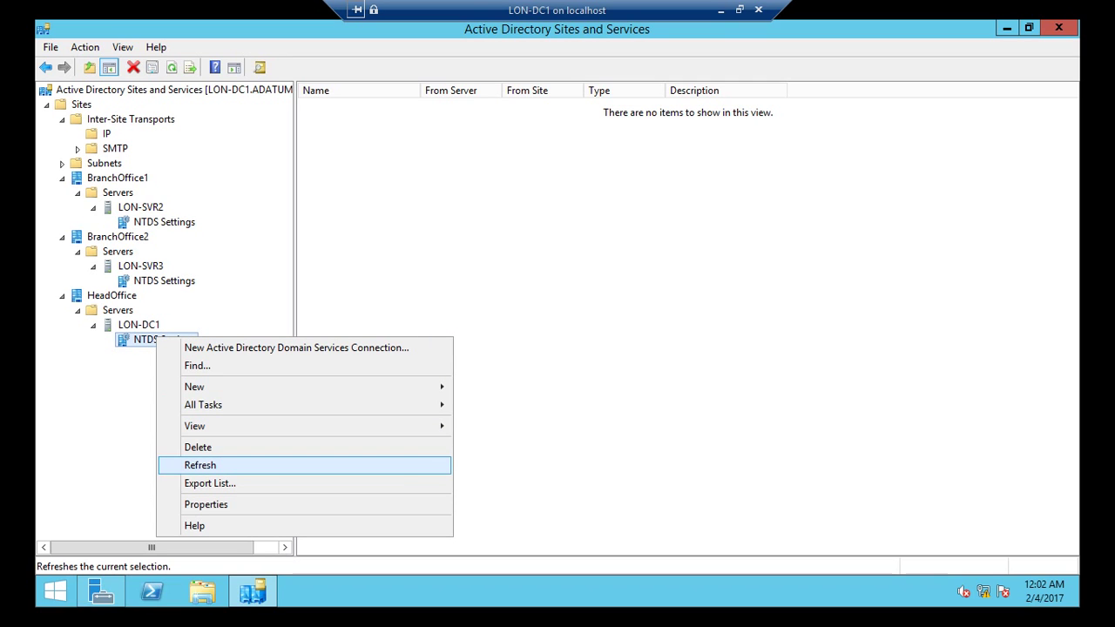
key(Escape)
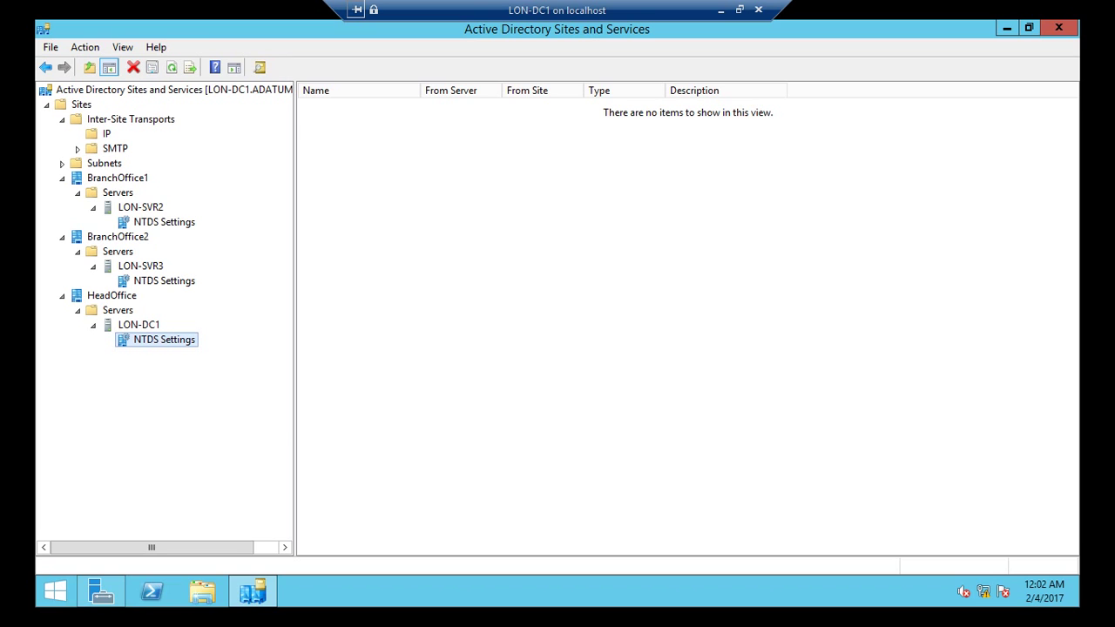
click(139, 324)
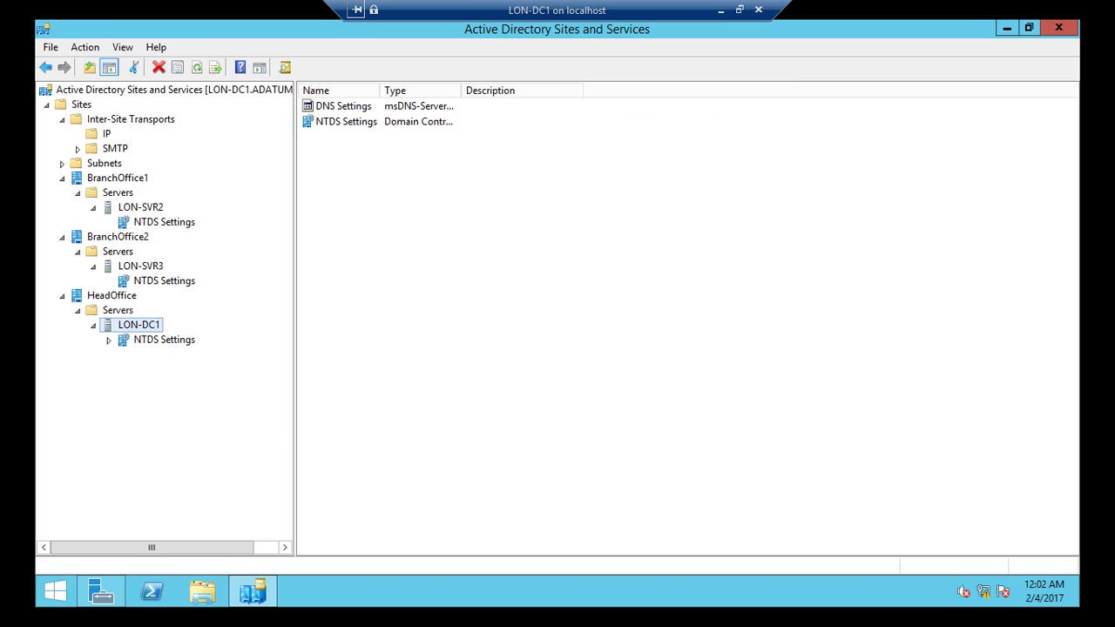
click(164, 339)
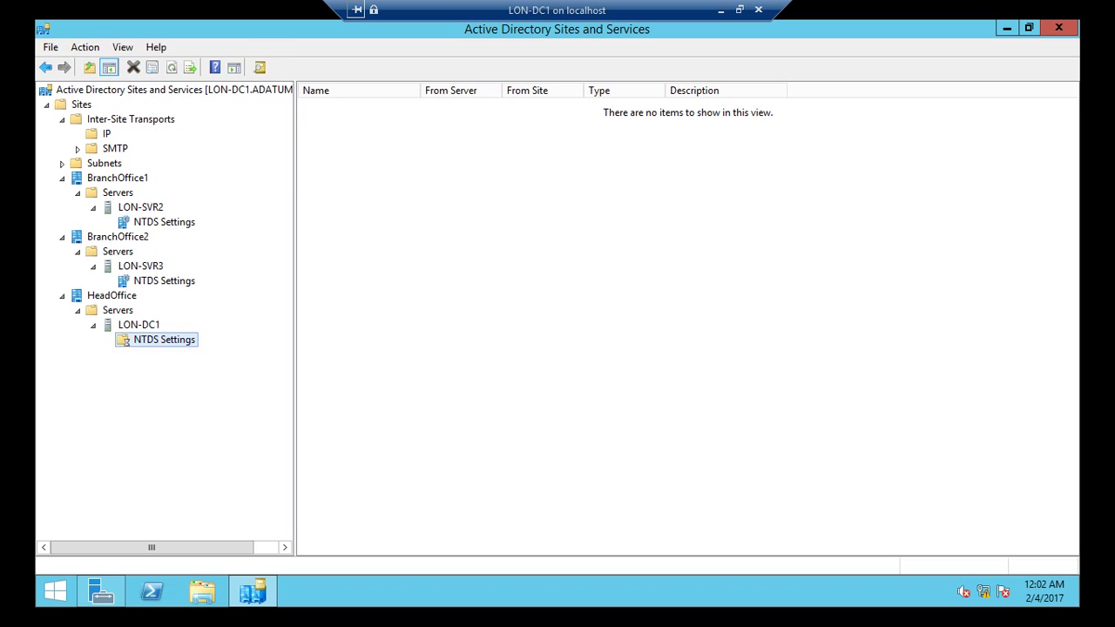
Step: Refresh LON-DC1's NTDS Settings repeatedly until connections from LON-SVR2 and LON-SVR3 appear
right_click(140, 340)
key(Up)
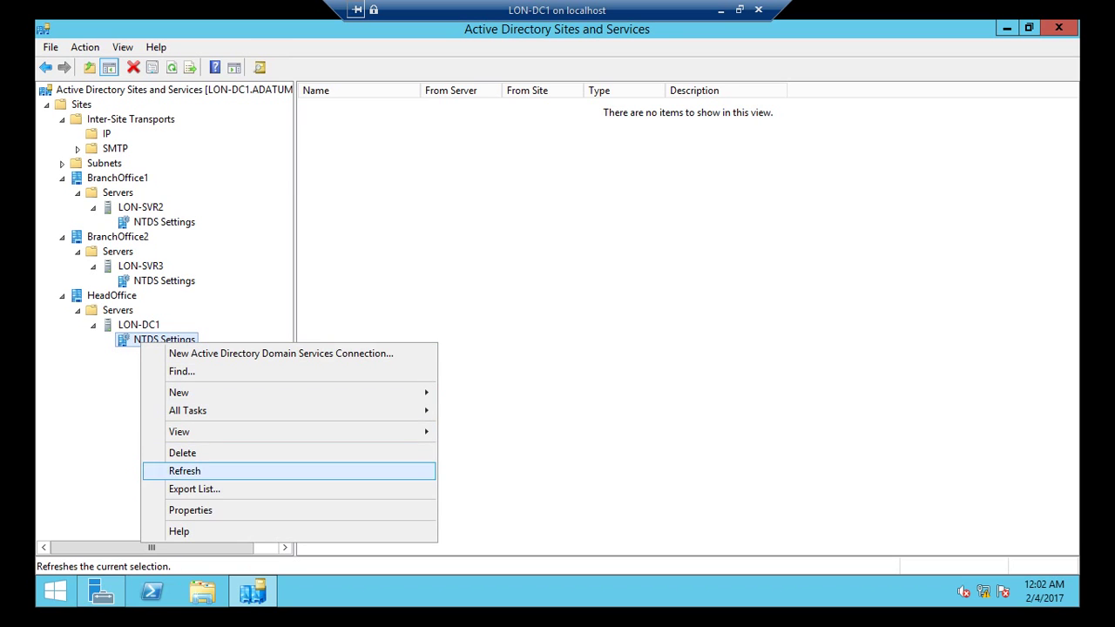
key(Return)
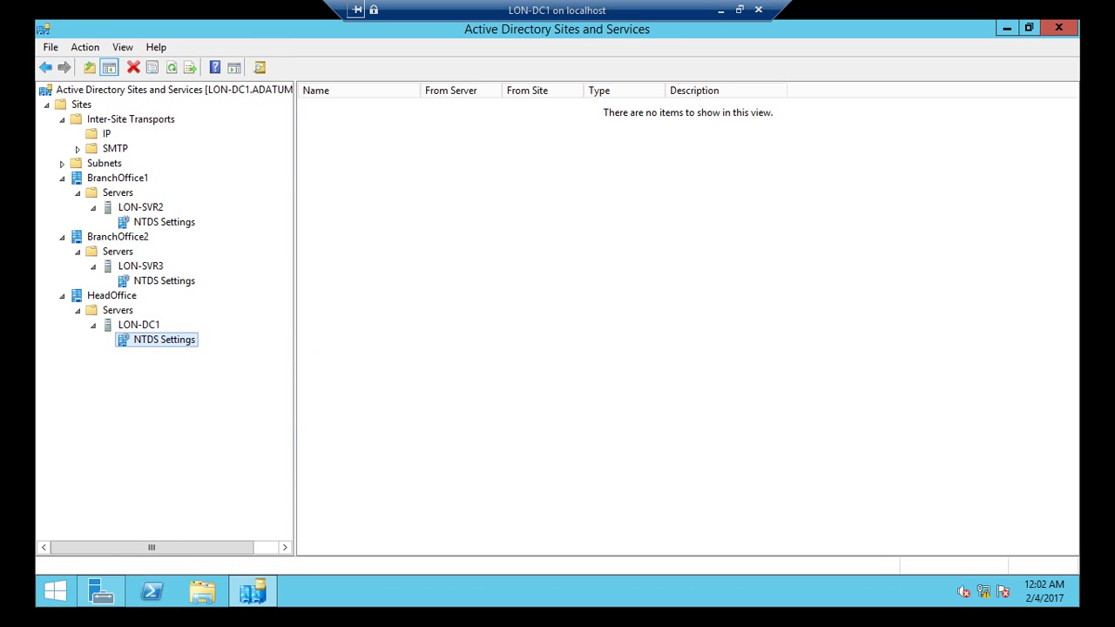
key(shift+F10)
key(Down)
key(Down)
key(Down)
key(Down)
key(Down)
key(Down)
key(Down)
key(Return)
Step: Check the IP site links, return to NTDS Settings, and restore the VM window
click(107, 133)
key(Tab)
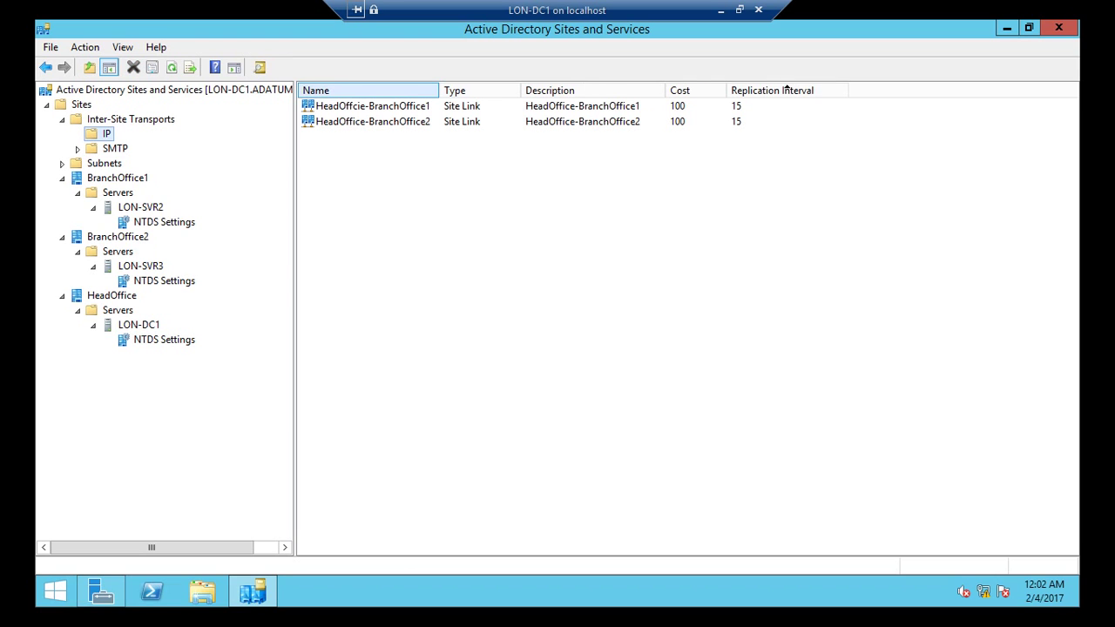
key(ctrl+plus)
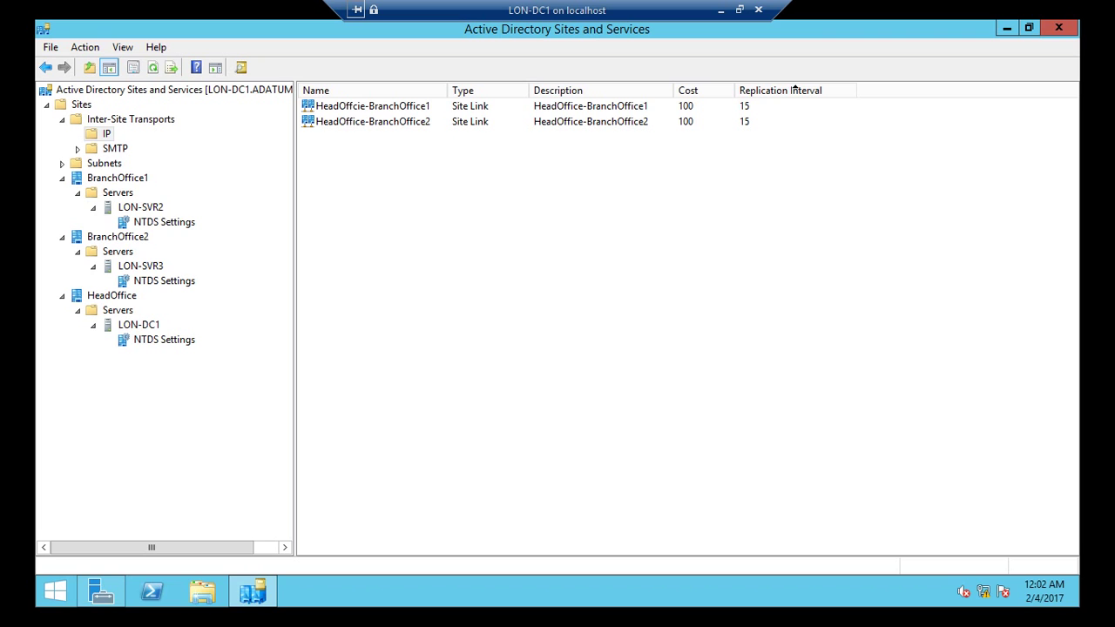
key(alt+Left)
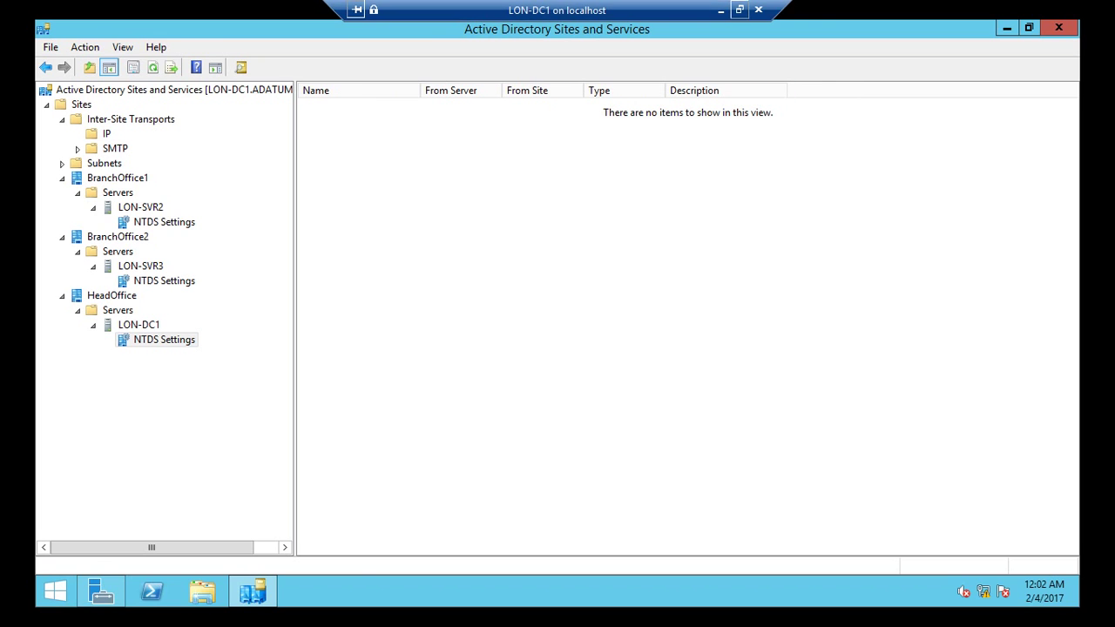
click(739, 9)
click(973, 611)
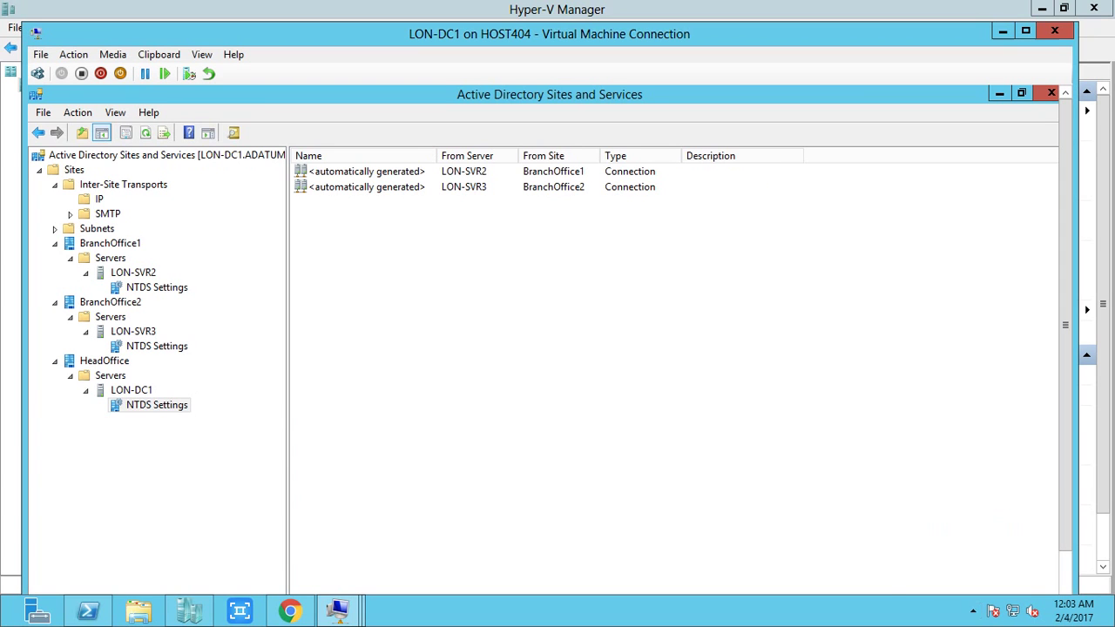
Step: Widen the Name, From Server and From Site columns of LON-DC1's connection list
right_click(594, 392)
key(Escape)
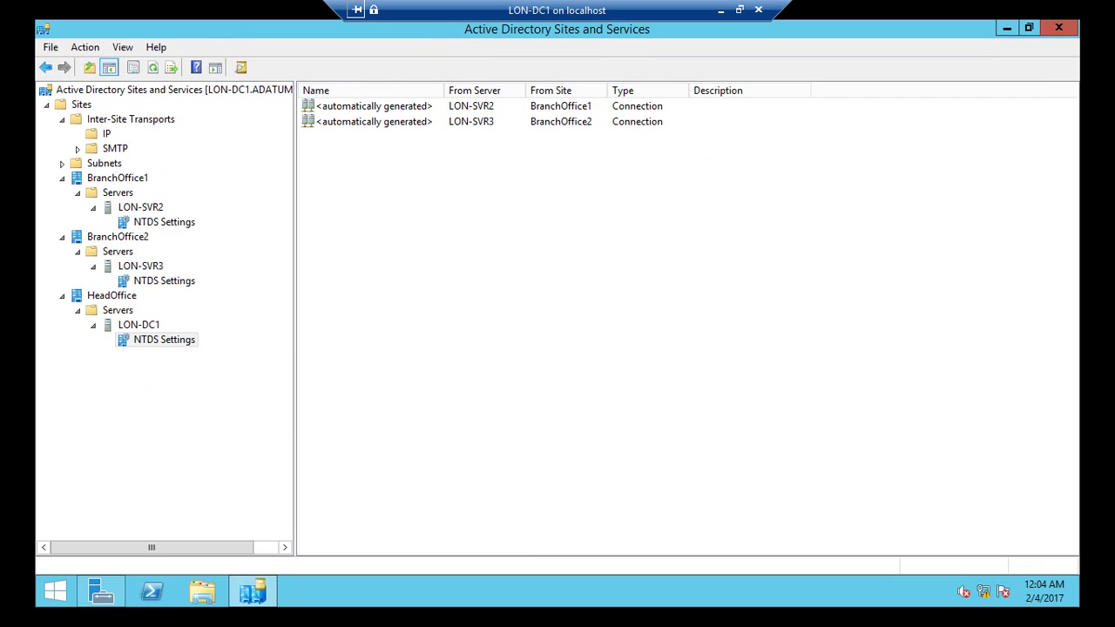
drag(444, 91, 480, 90)
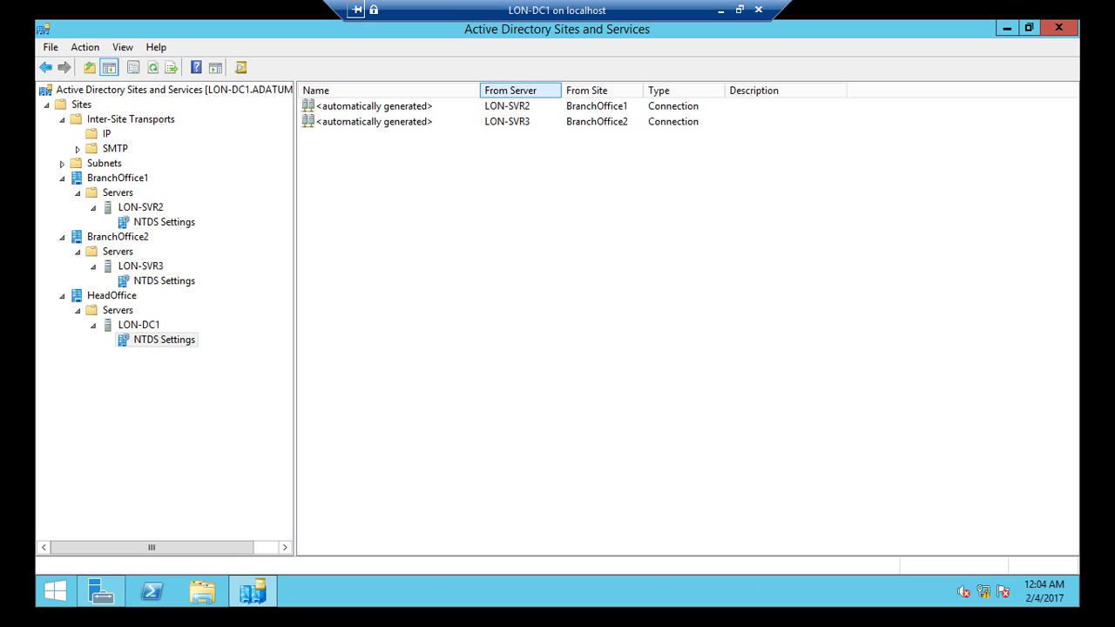
drag(563, 91, 568, 91)
drag(648, 91, 673, 91)
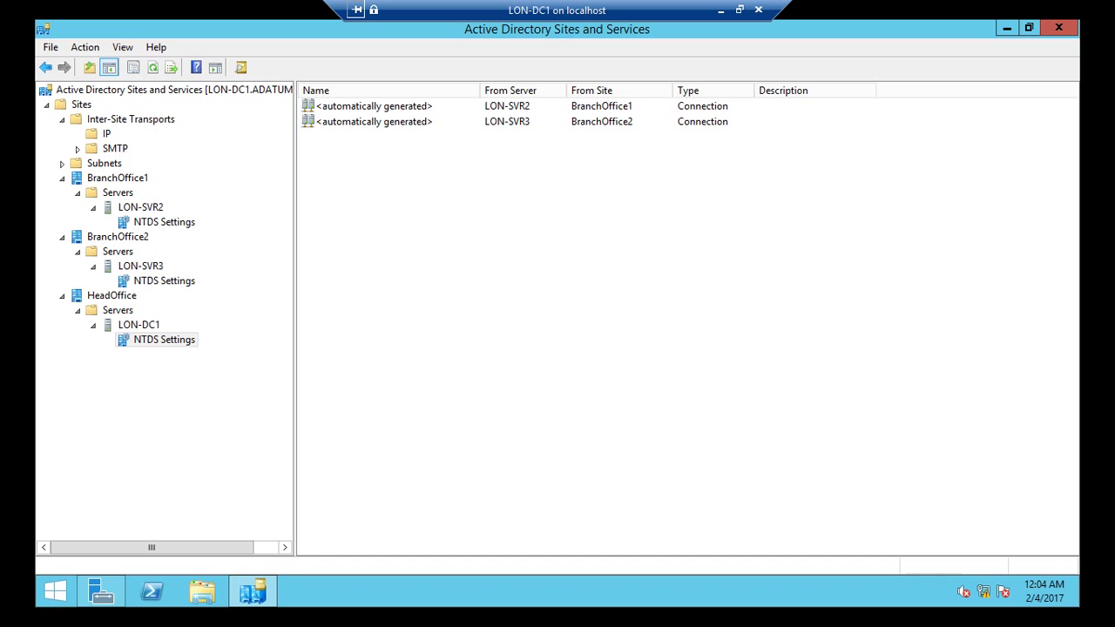
Step: Refresh LON-DC1's NTDS Settings and review the connections from LON-SVR3 and LON-SVR2
right_click(137, 334)
click(175, 464)
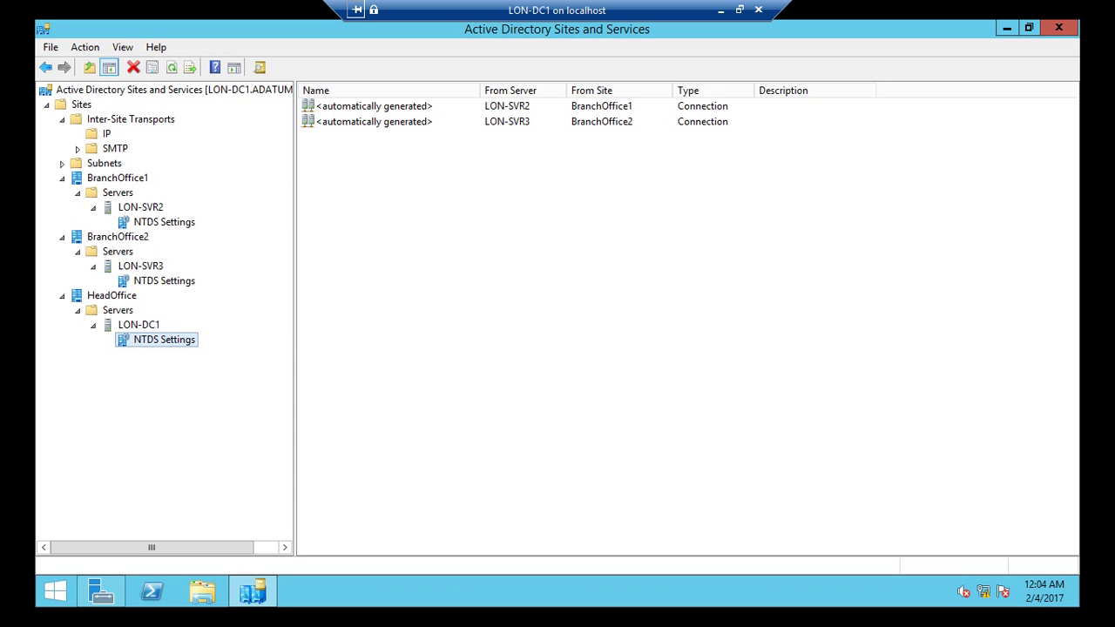
click(374, 121)
click(375, 105)
click(375, 121)
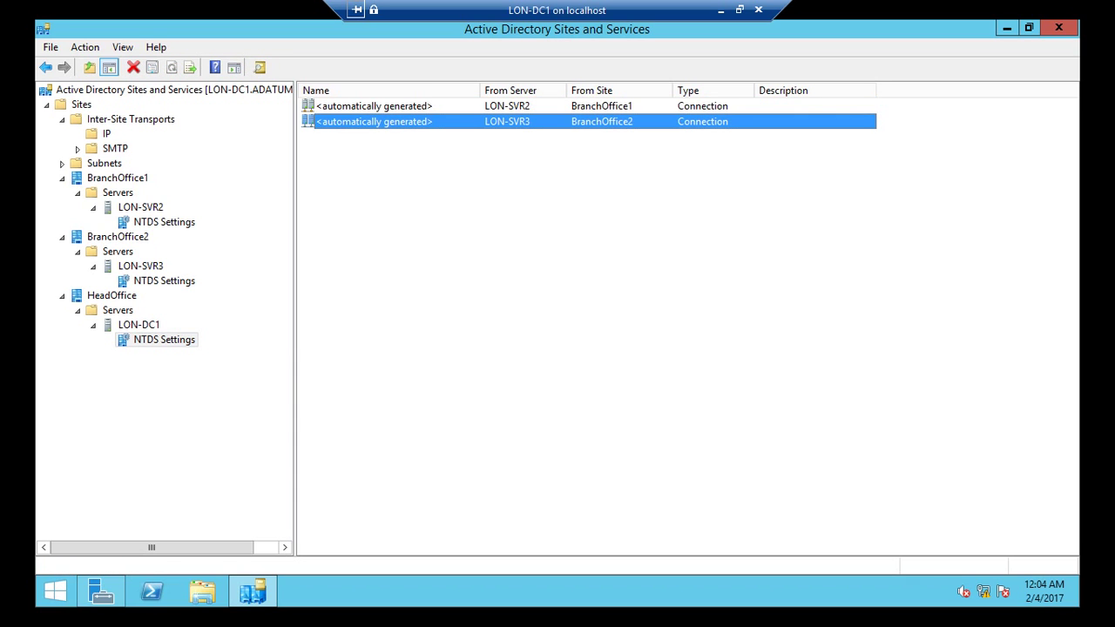
click(375, 105)
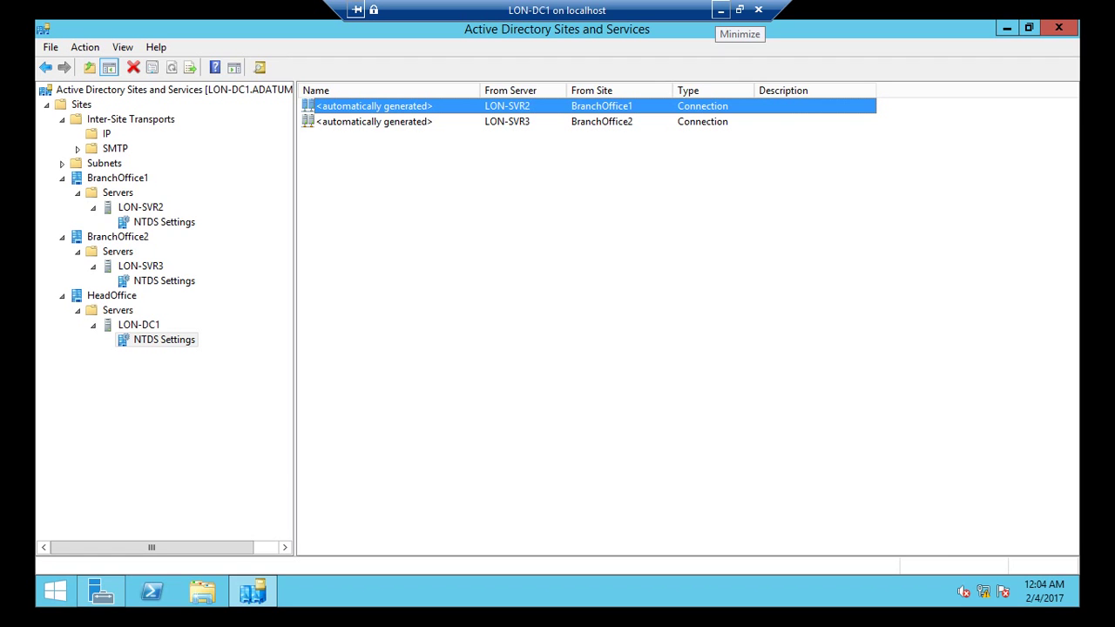
Step: Connect to the LON-SVR2 VM and bring its Server Manager to the front
click(721, 9)
right_click(260, 198)
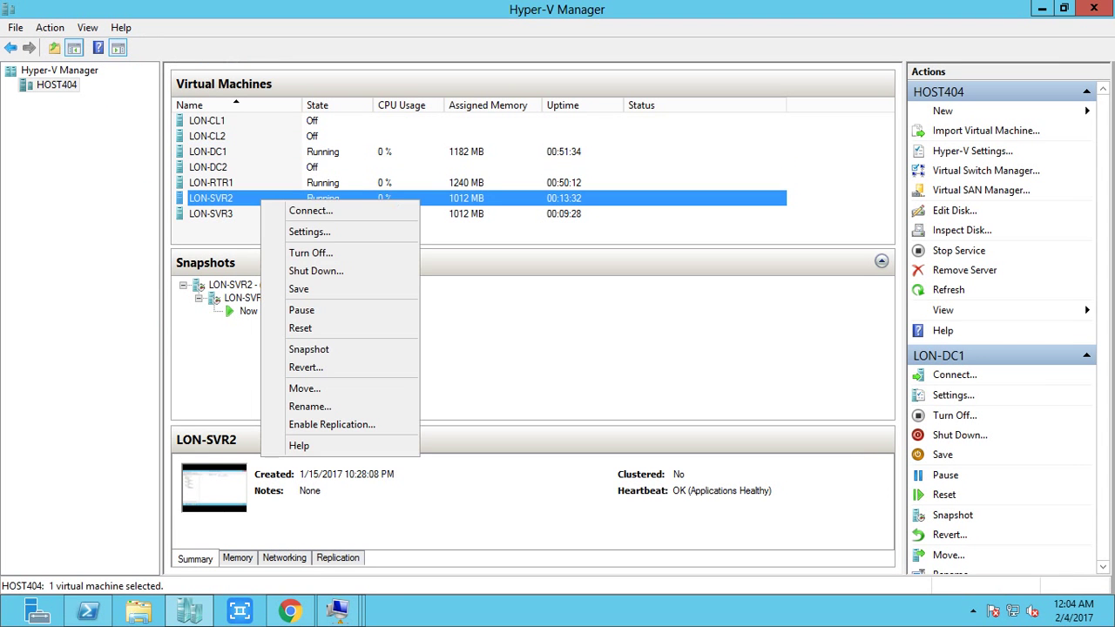
click(288, 210)
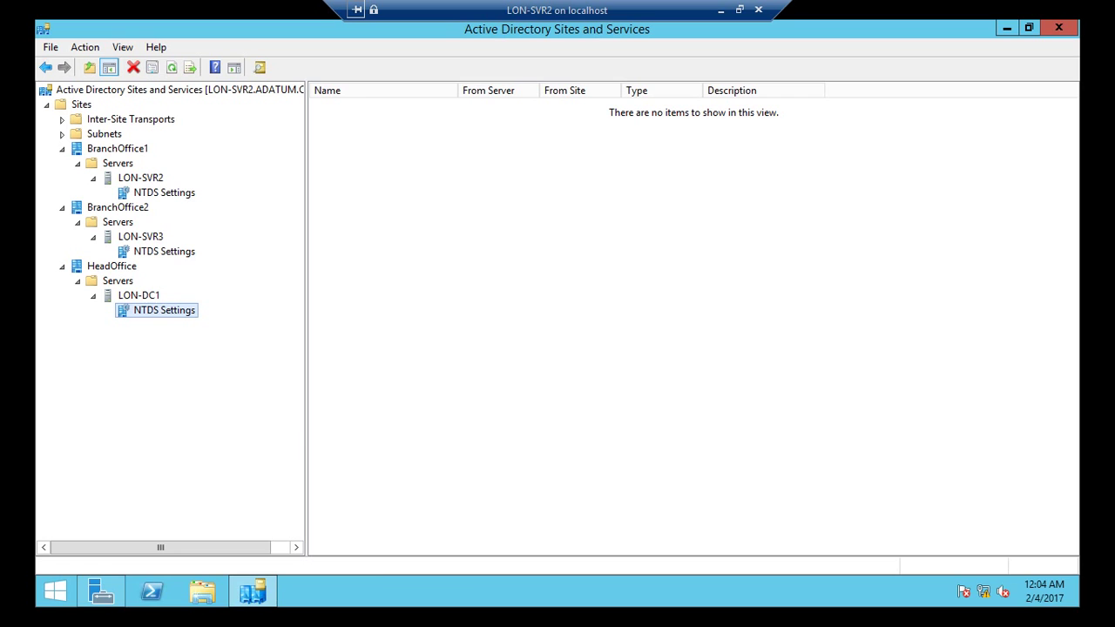
click(101, 592)
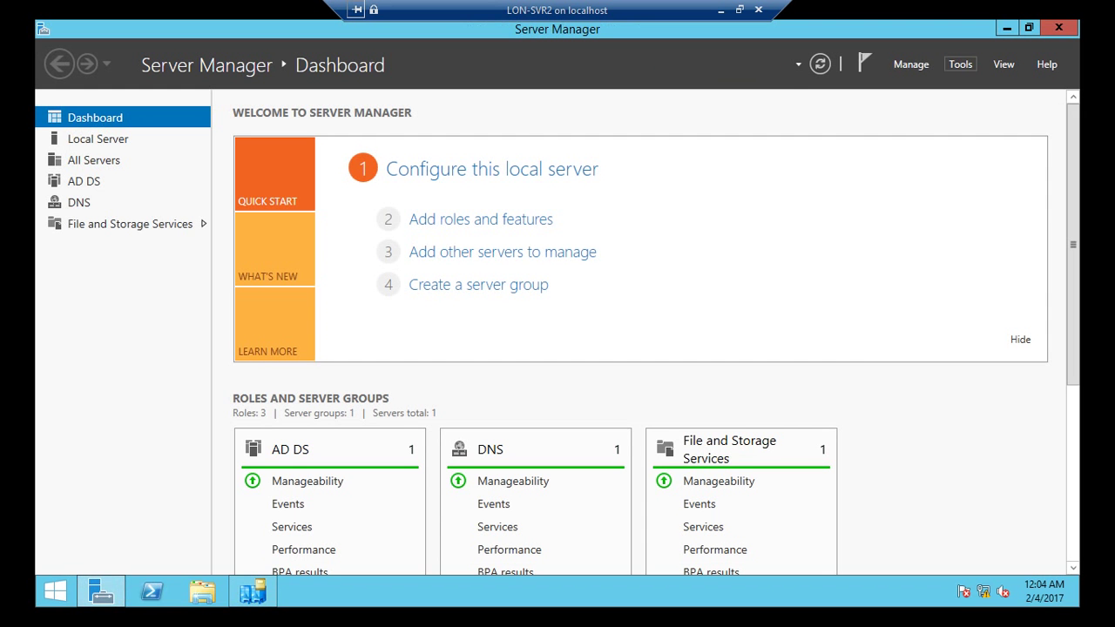
Step: On LON-SVR2, open Active Directory Users and Computers, select ADATUM.COM's IT OU and start a new user
click(960, 63)
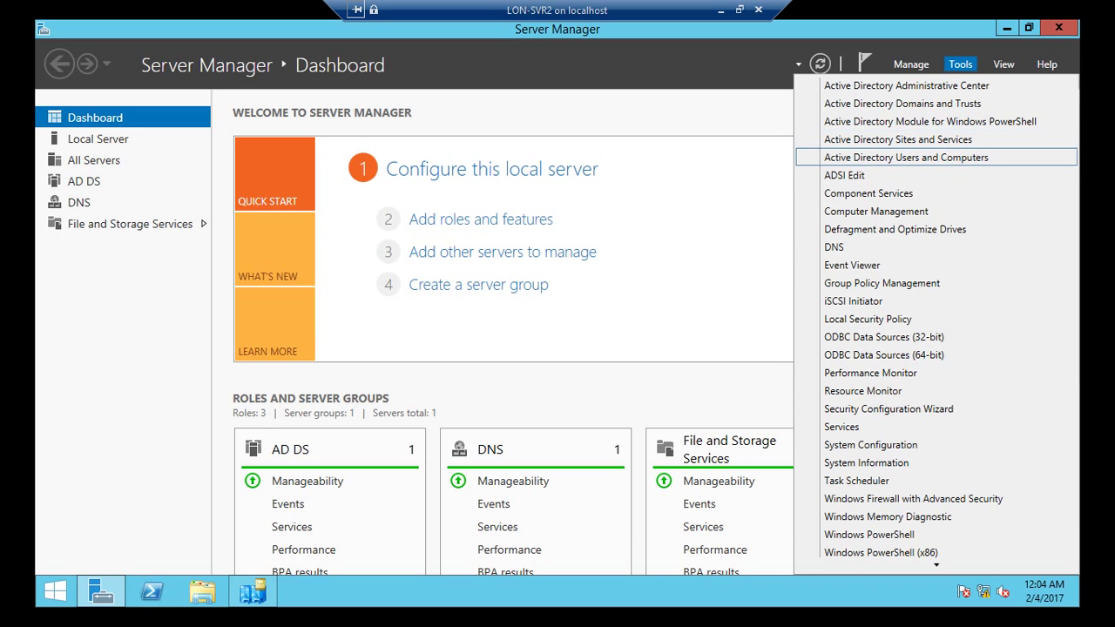
key(Return)
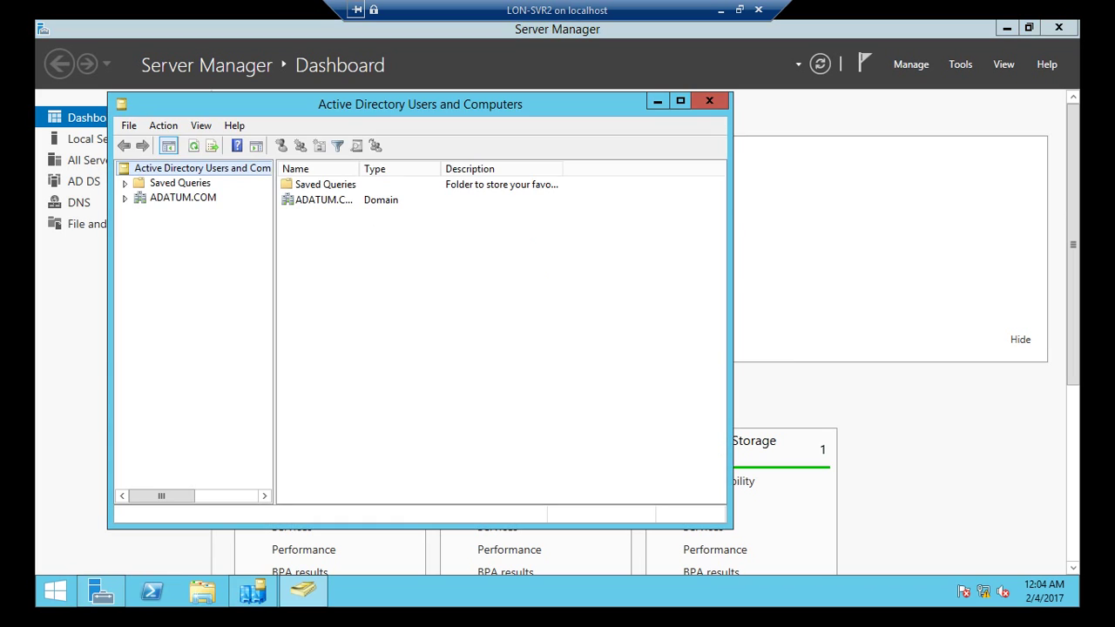
click(124, 197)
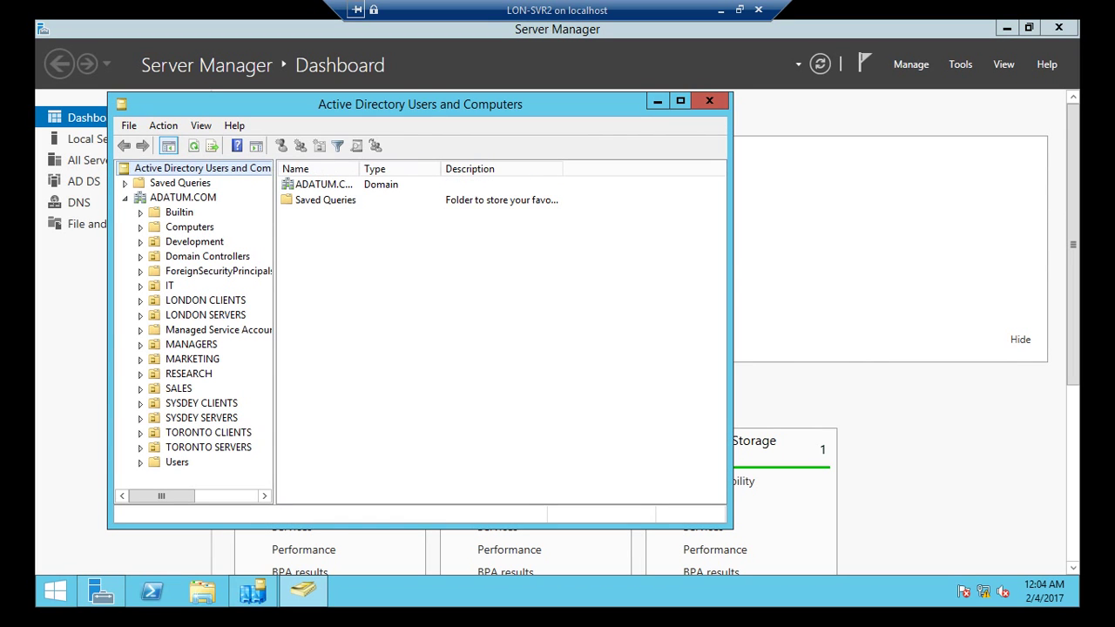
click(169, 286)
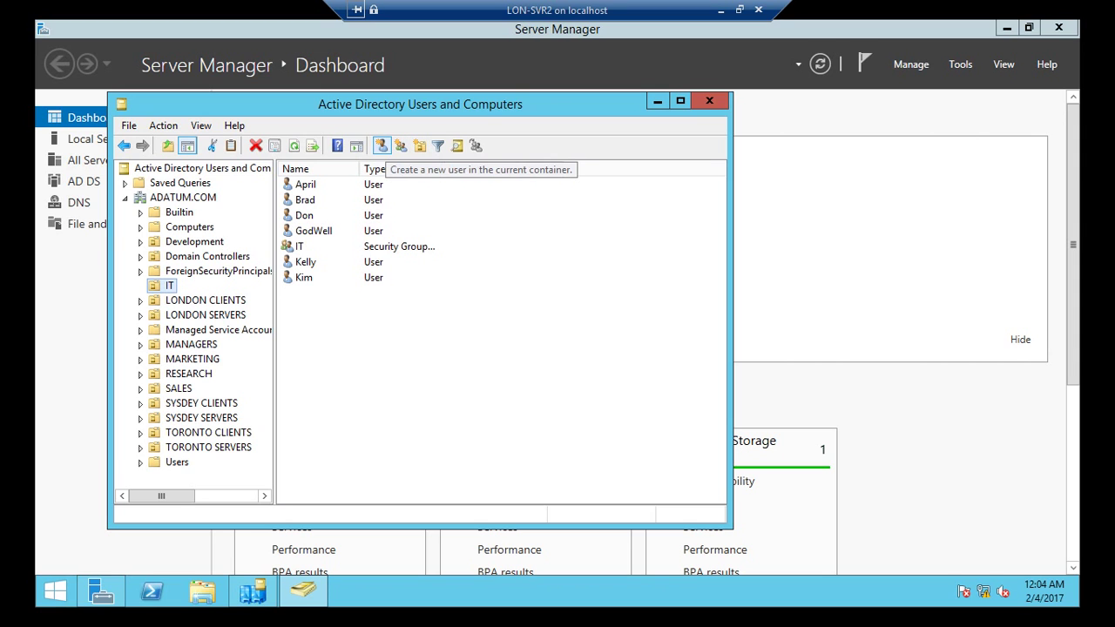
click(382, 145)
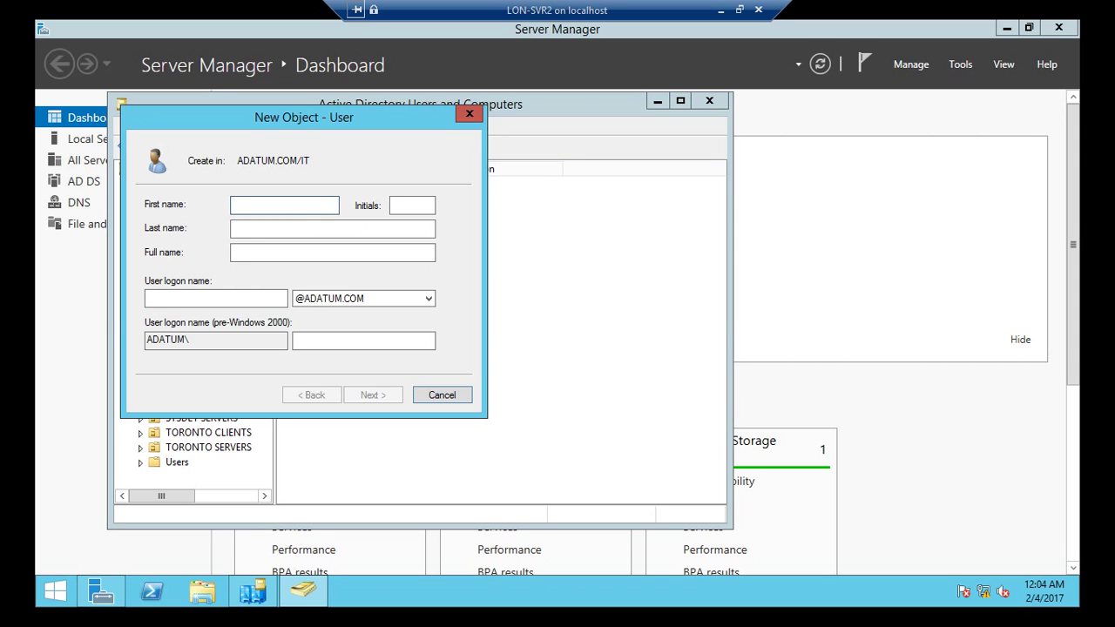
Step: Enter Adam as first and logon name, which fails because that logon name is already in use
text(Adam)
key(Tab)
key(Tab)
key(Tab)
key(Tab)
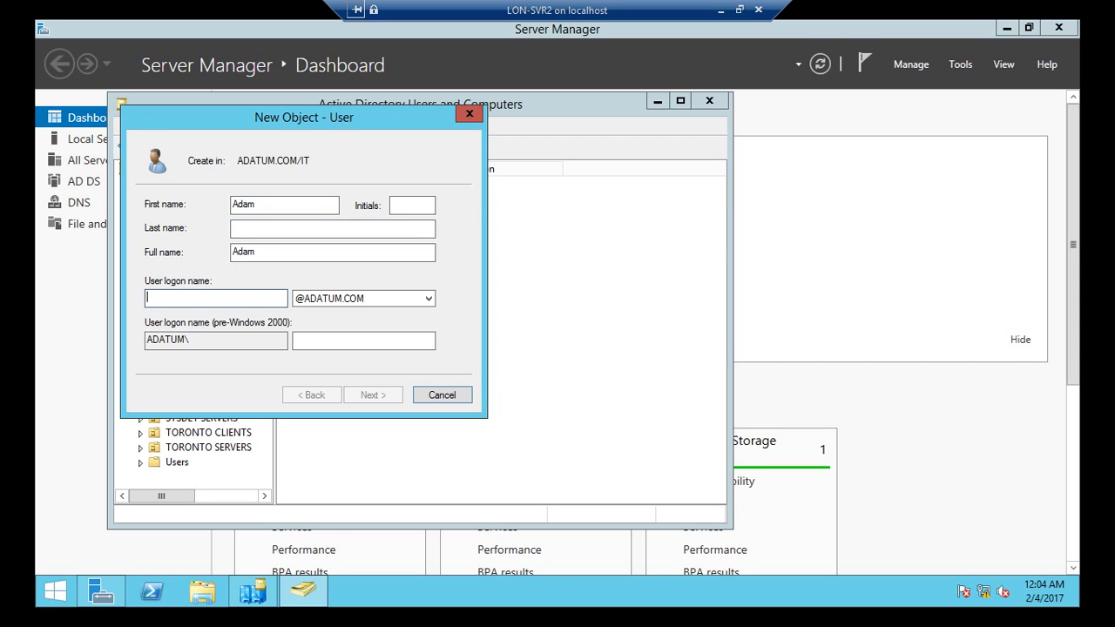
text(Adam)
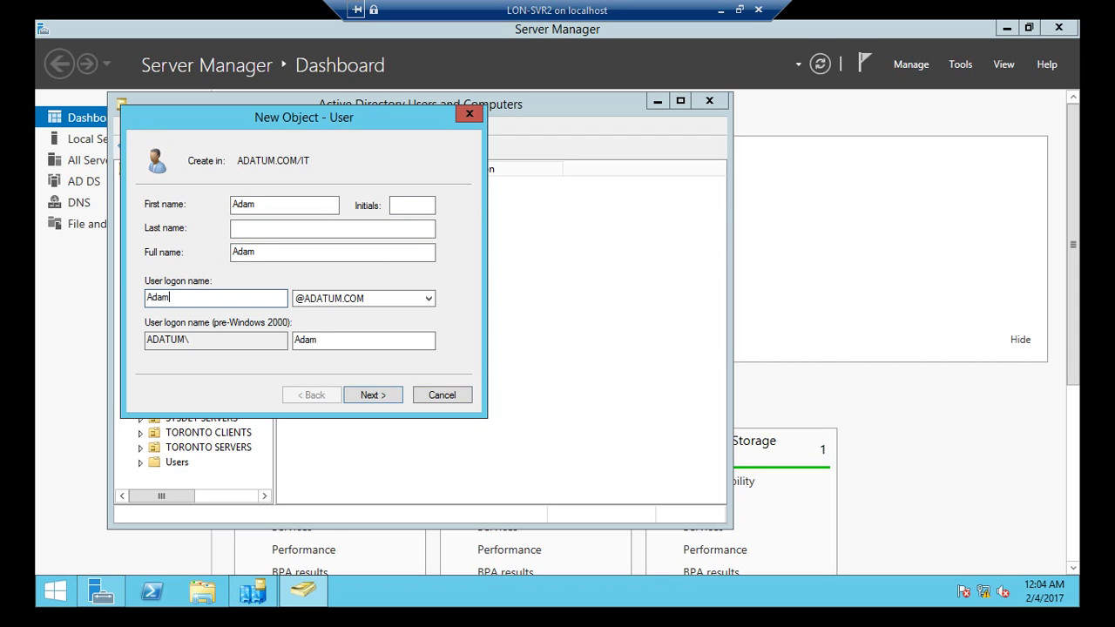
key(Return)
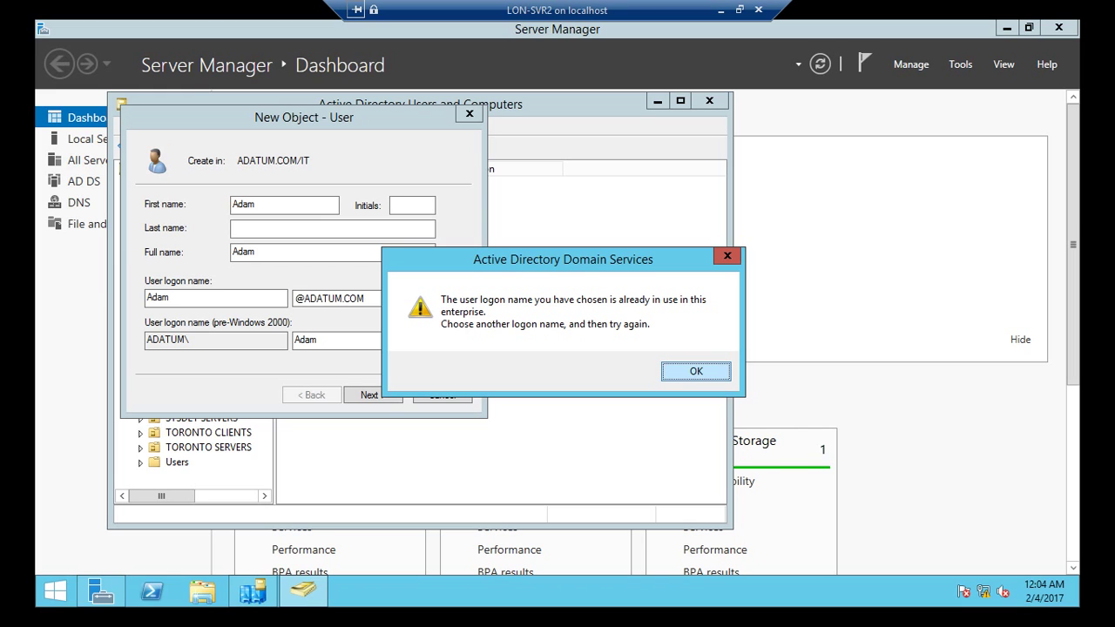
key(Return)
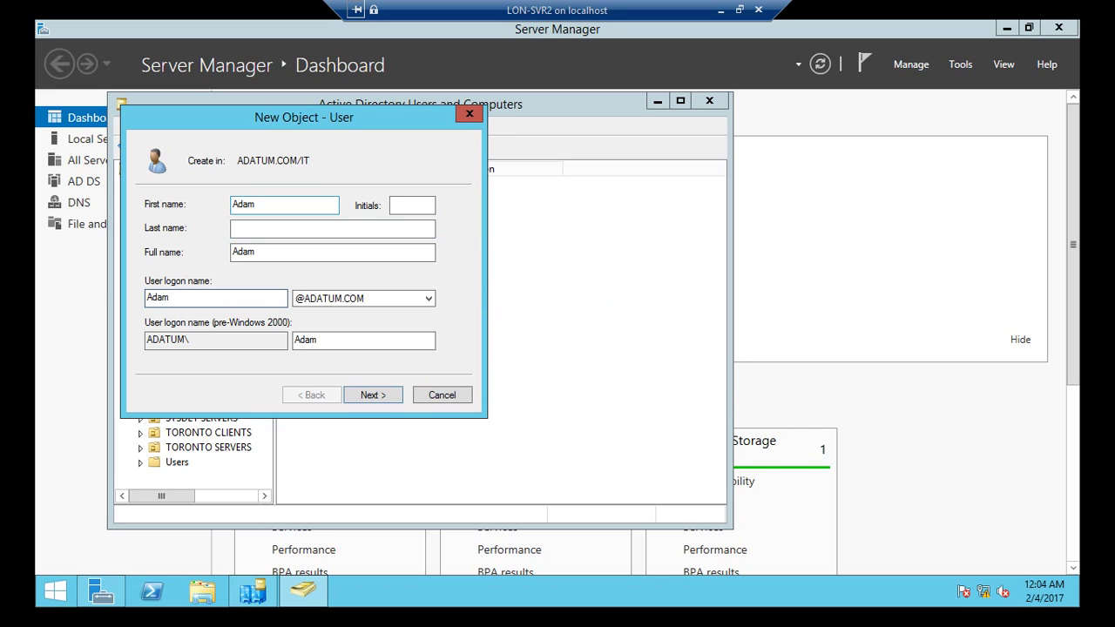
Step: Replace the first name and logon name with Jack and advance to the password page
key(shift+Tab)
key(shift+Tab)
key(shift+Tab)
key(shift+Tab)
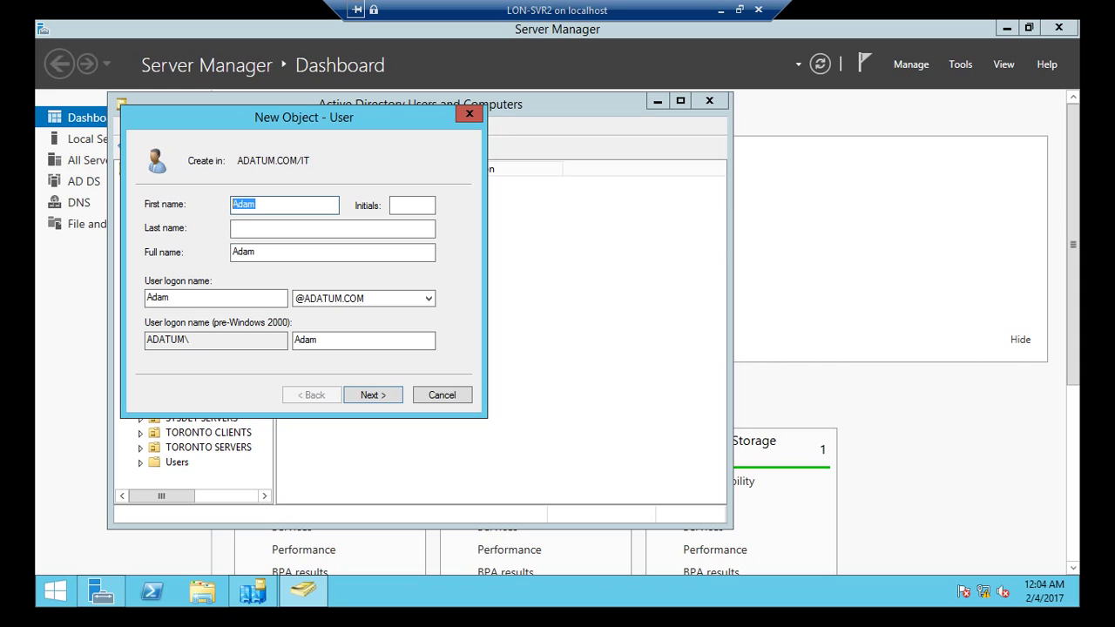
key(BackSpace)
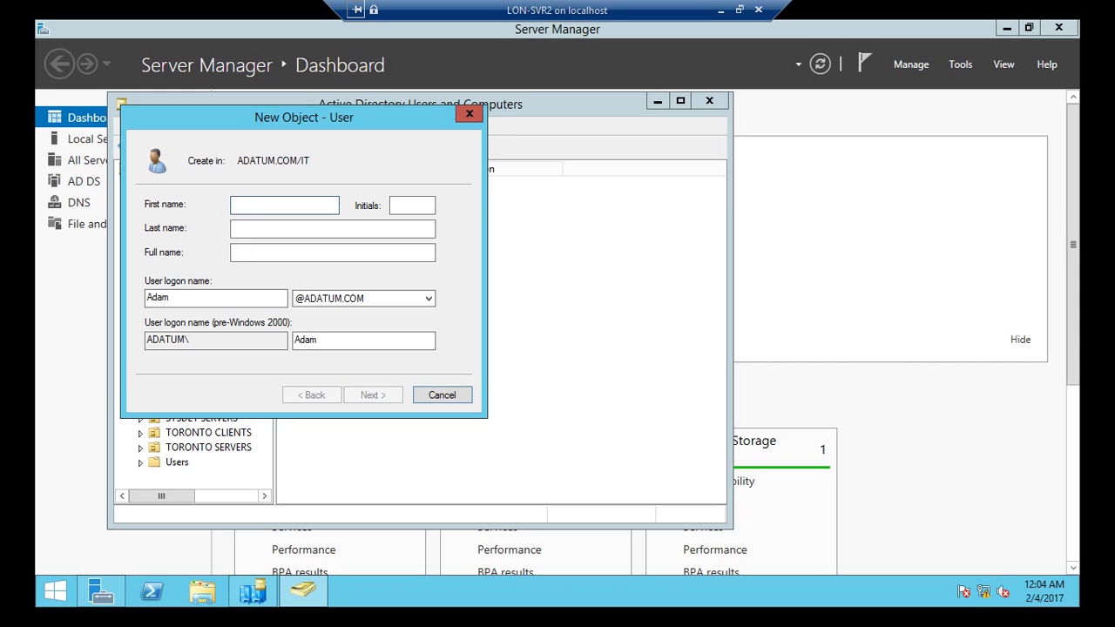
text(Jack)
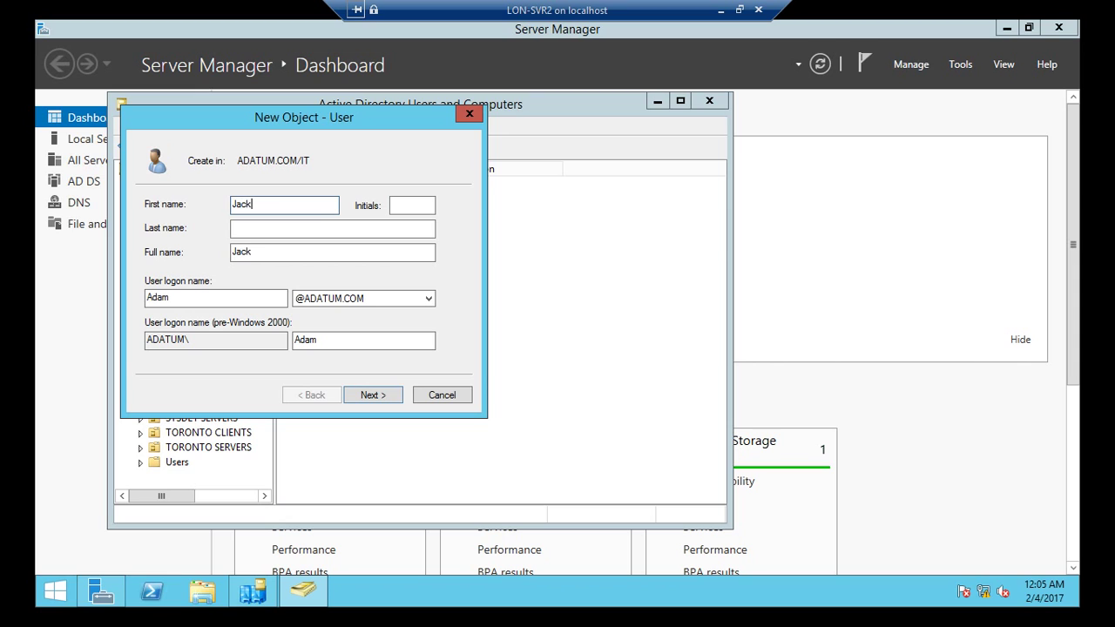
double_click(157, 297)
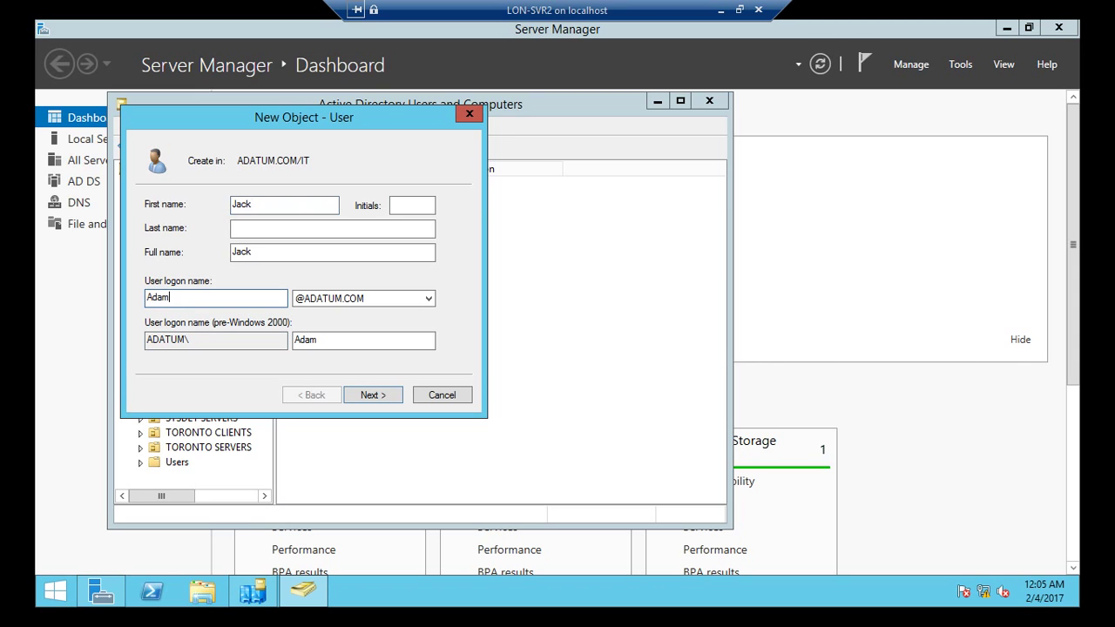
text(Jack)
key(Return)
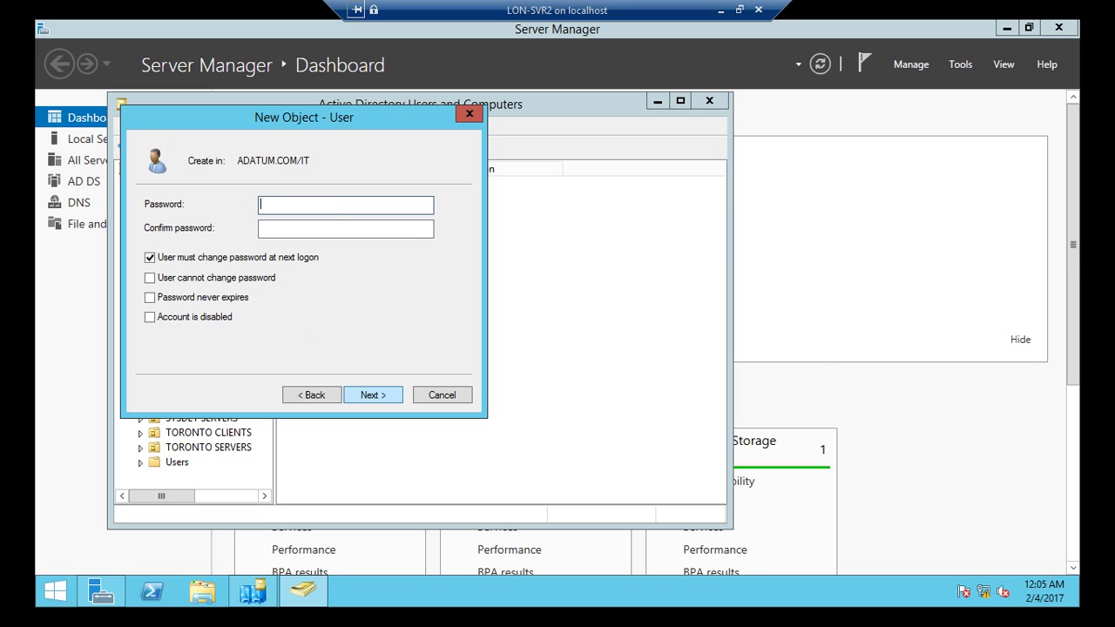
Step: Set and confirm the password, clear 'User must change password at next logon', and finish
text(Pa$$w0rd)
key(Tab)
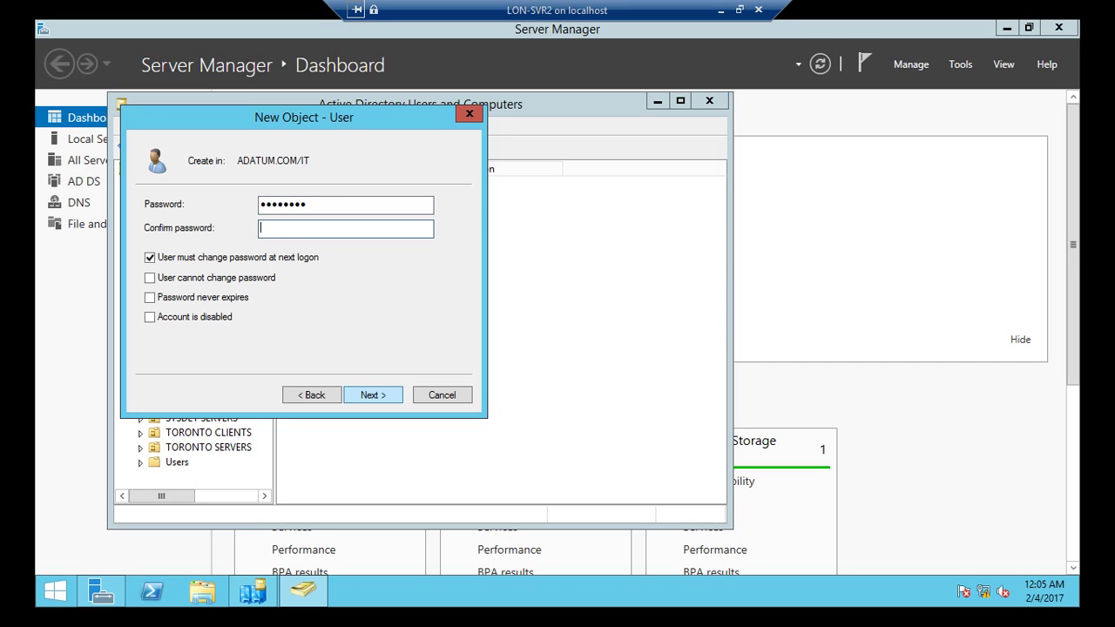
text(Pa$$w0rd)
key(Tab)
key(space)
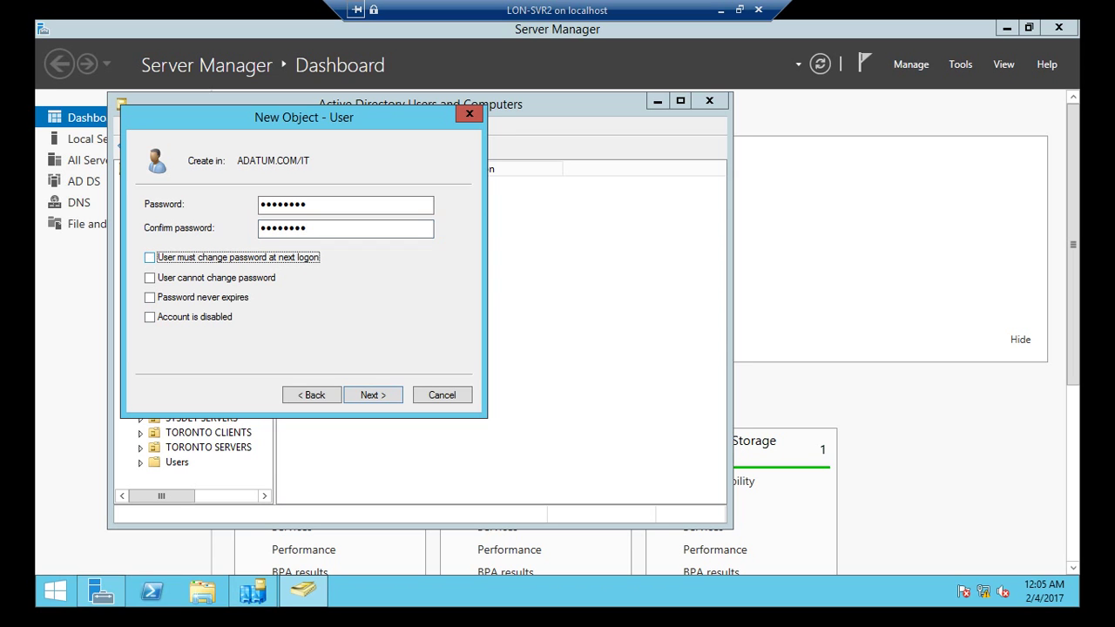
key(Return)
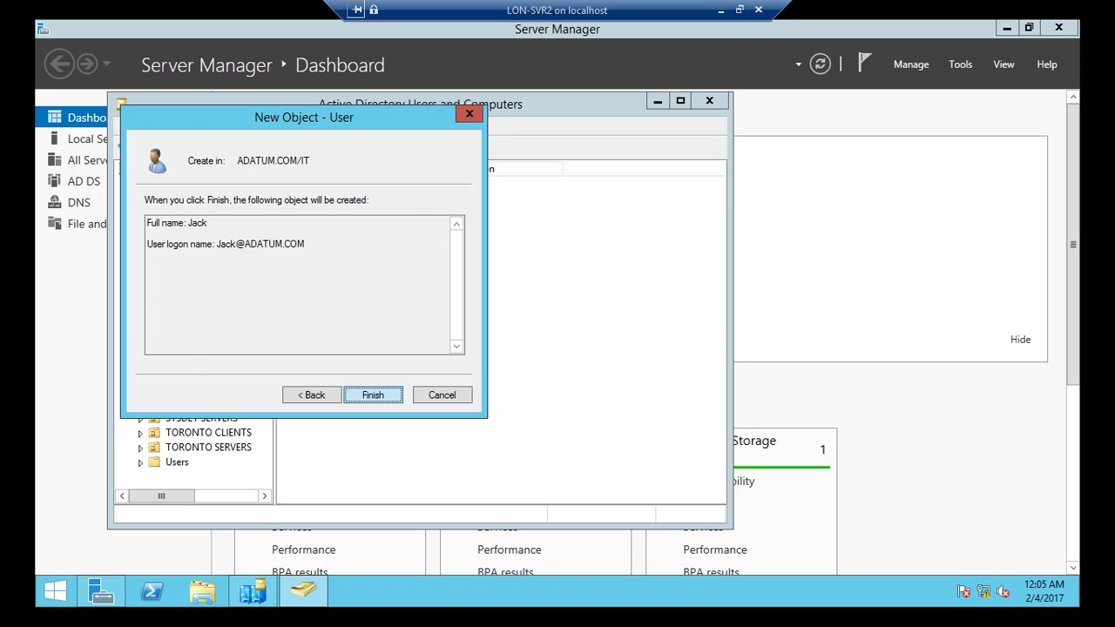
key(Return)
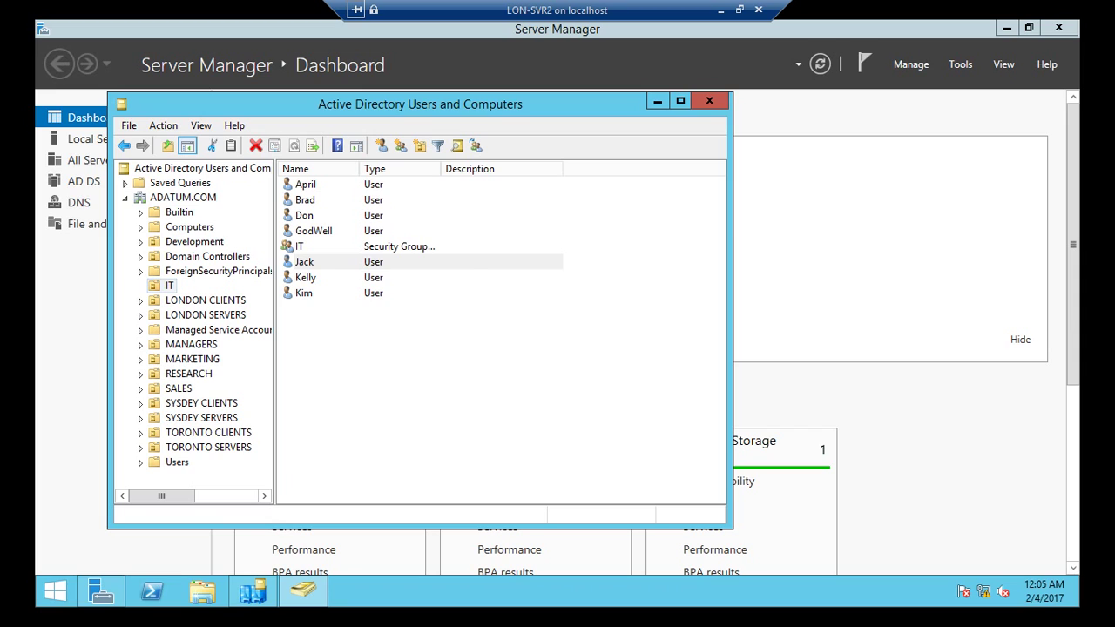
Step: Open Jack's properties to confirm he belongs only to Domain Users, then minimize the LON-SVR2 session
right_click(325, 261)
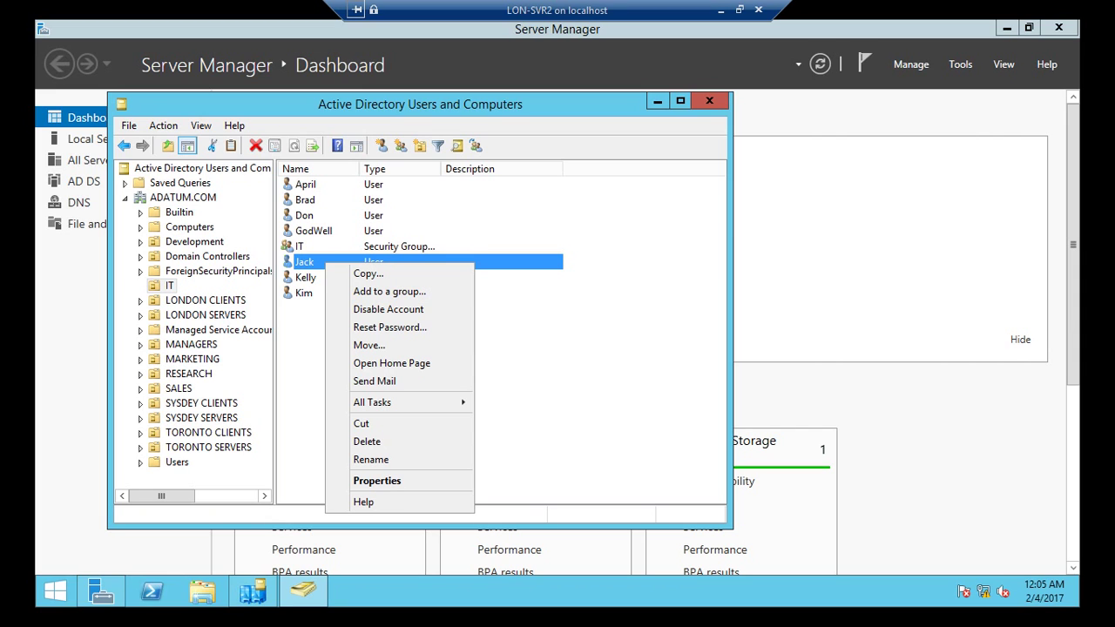
key(Escape)
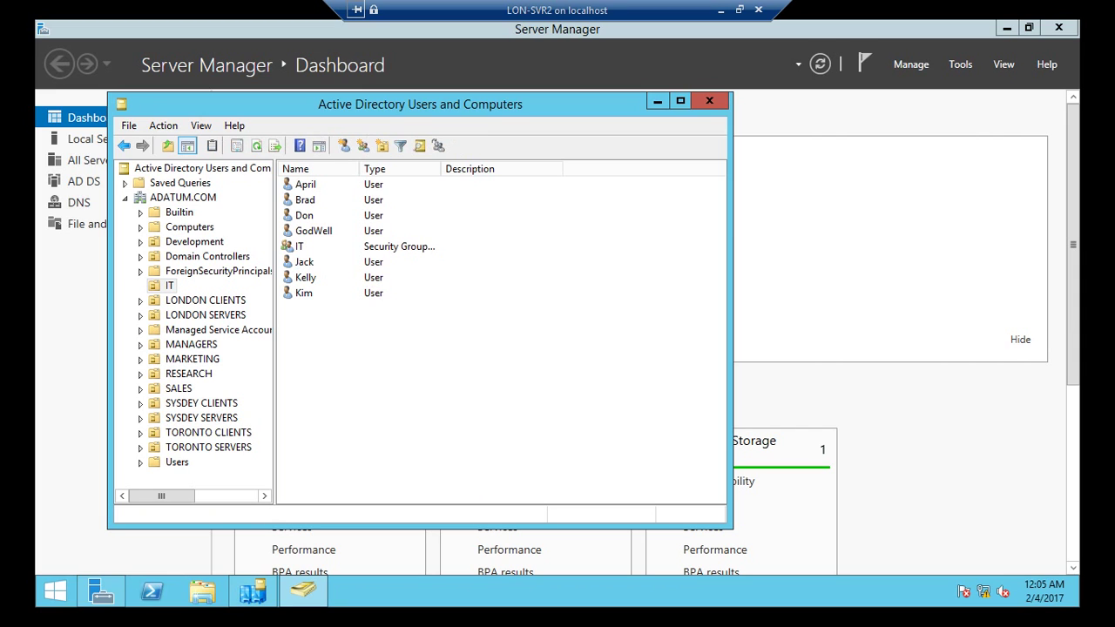
right_click(305, 262)
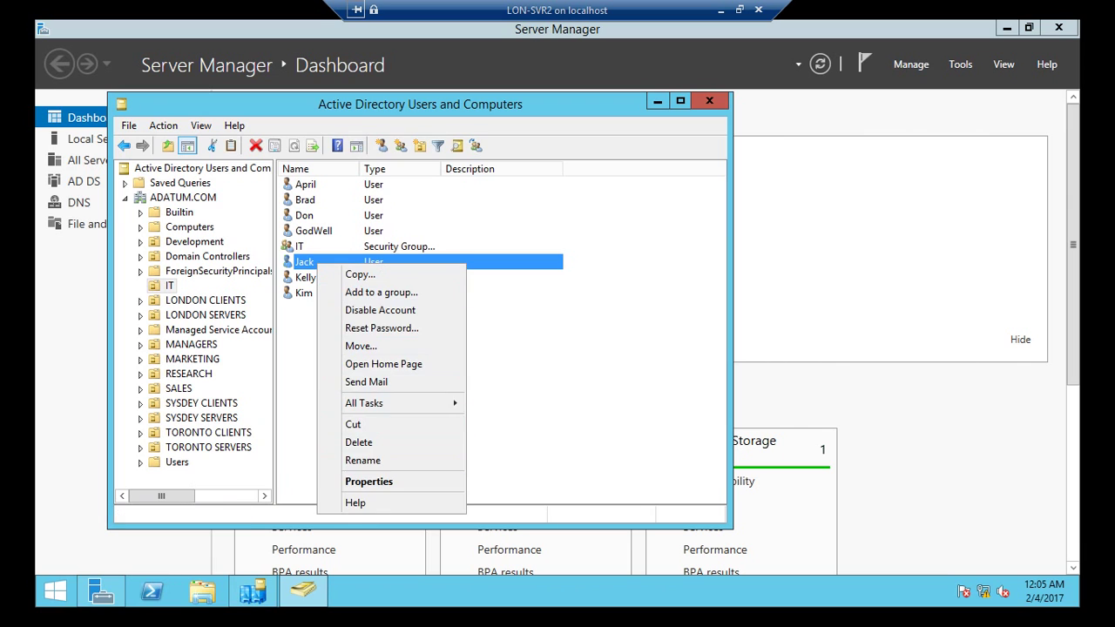
click(349, 481)
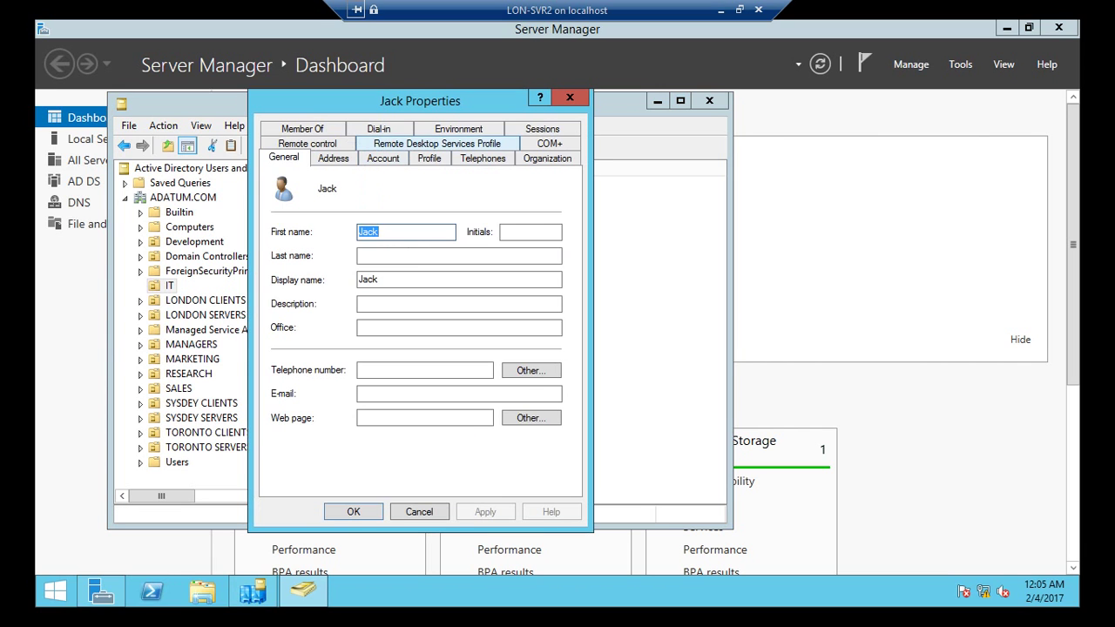
click(301, 128)
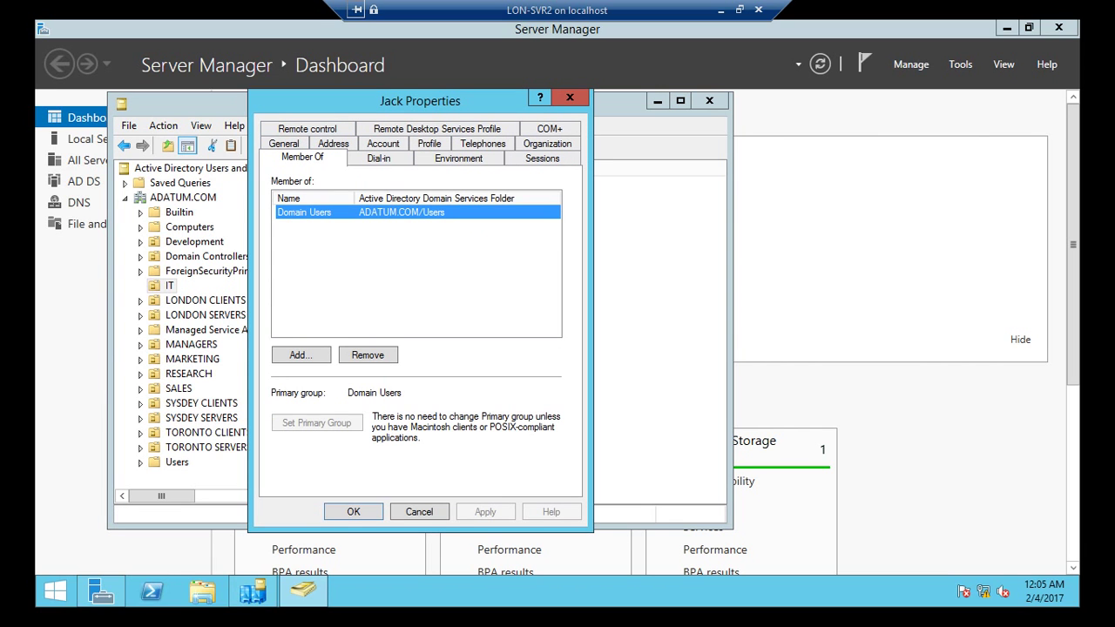
click(570, 96)
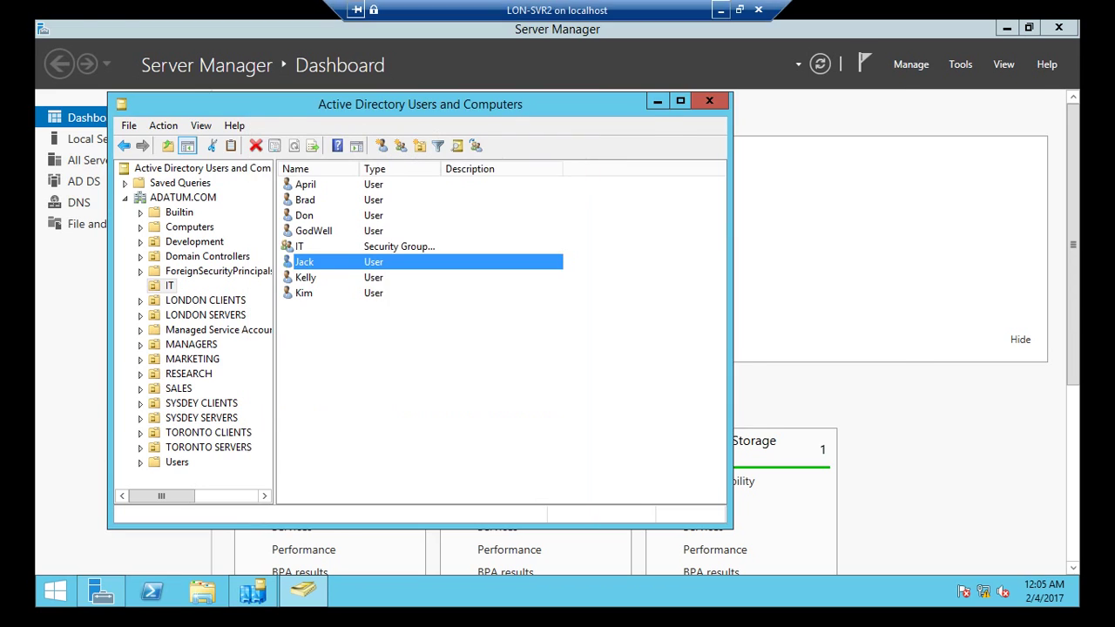
click(720, 10)
Step: Connect to the LON-DC1 VM and bring its Server Manager forward
right_click(256, 152)
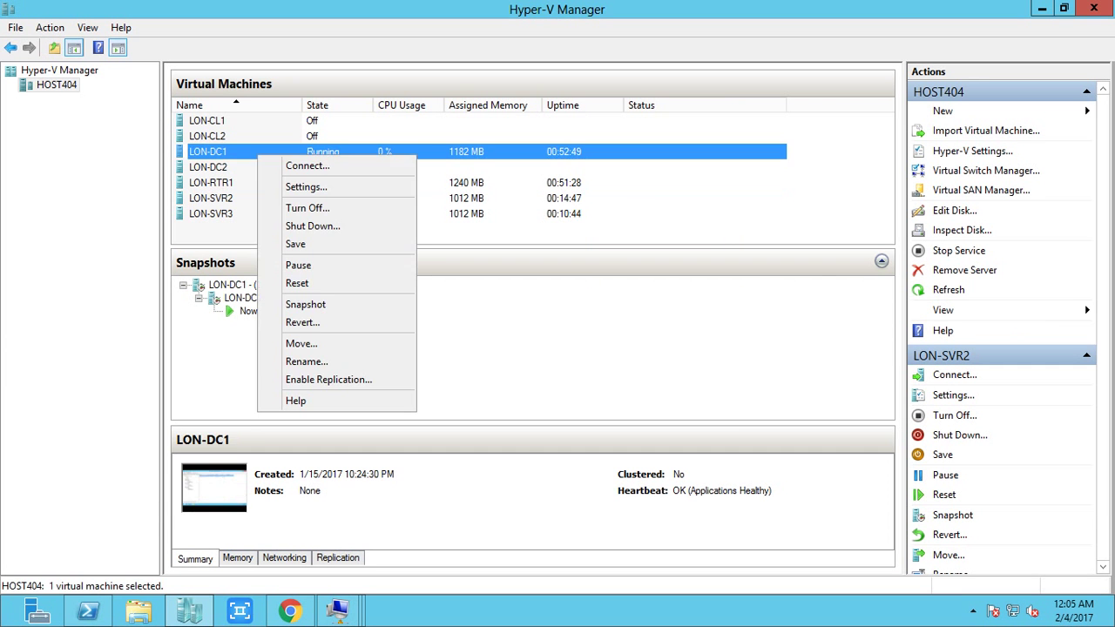
click(287, 164)
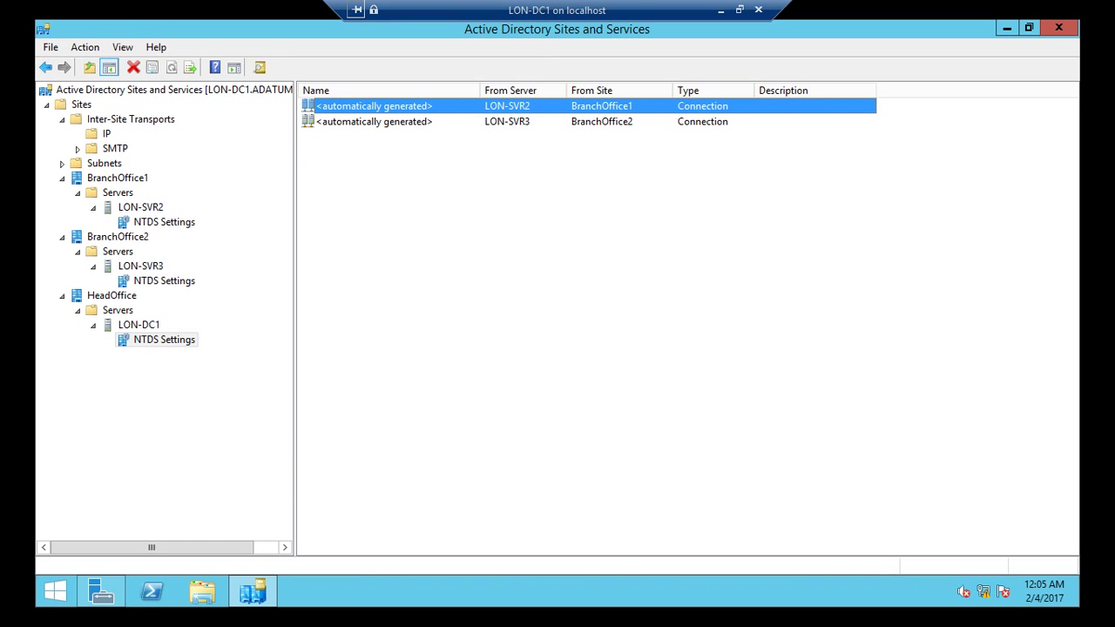
click(101, 592)
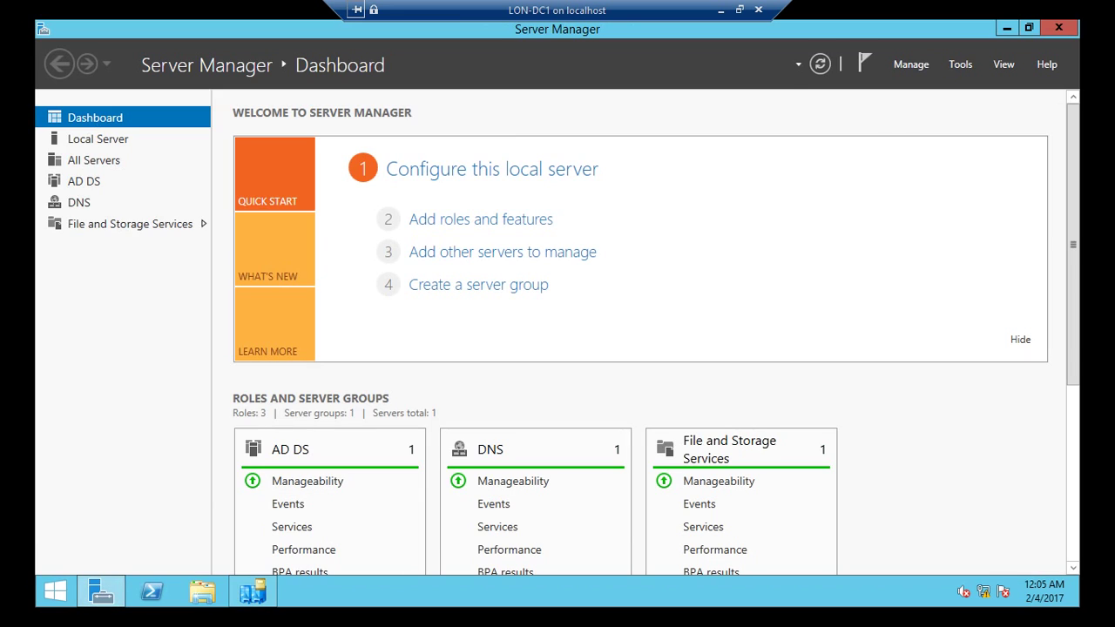
Step: Launch Active Directory Users and Computers on LON-DC1 and view the IT OU, where Jack is absent
click(960, 63)
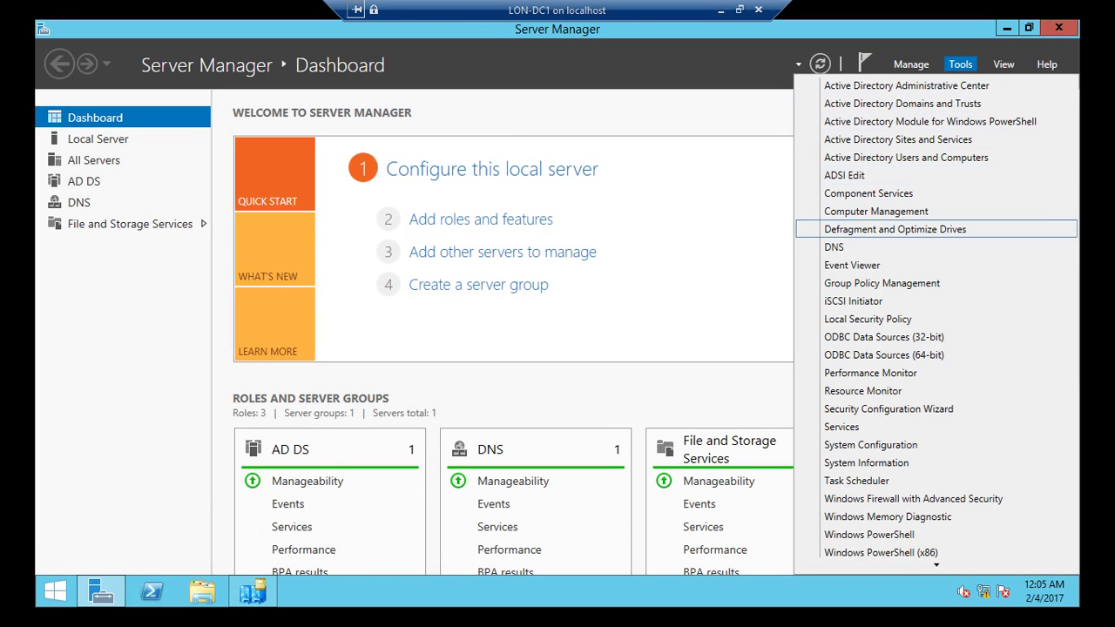
click(906, 157)
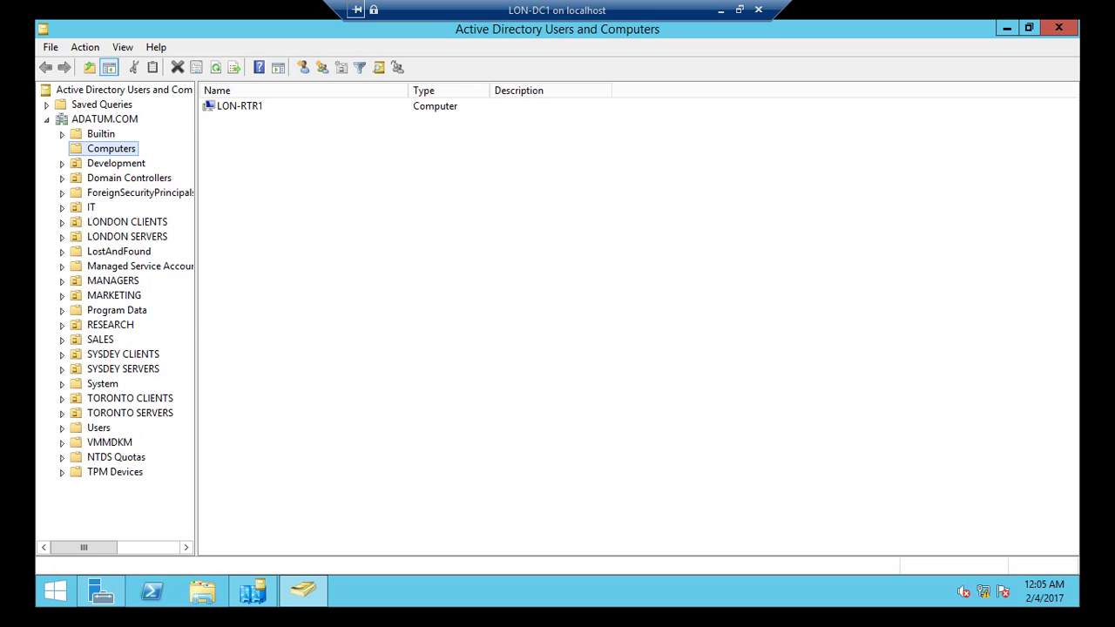
click(90, 208)
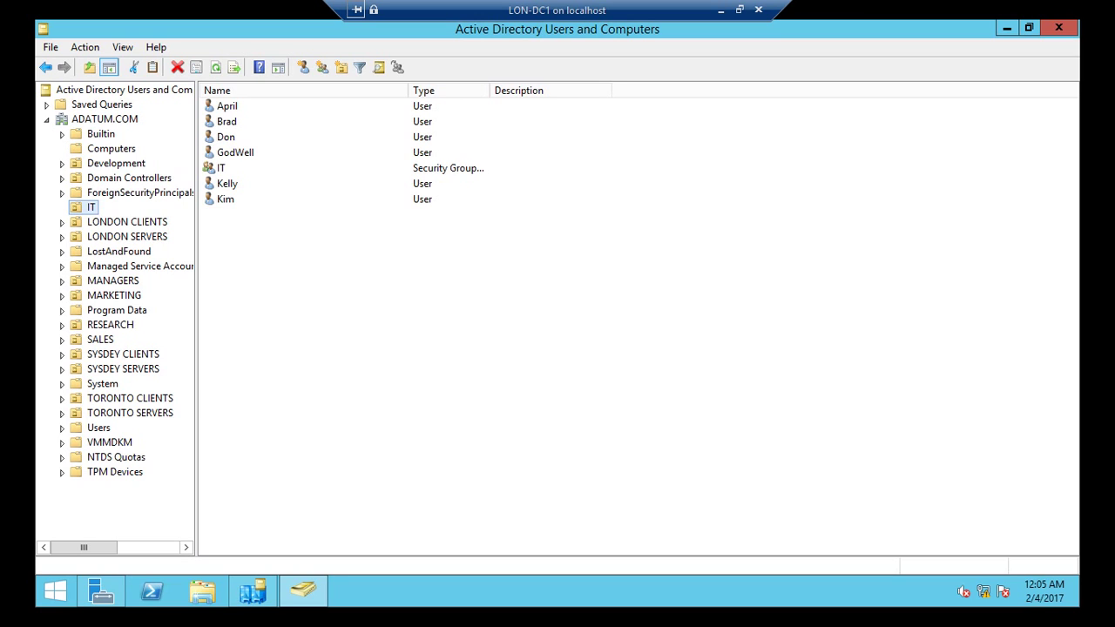
click(221, 168)
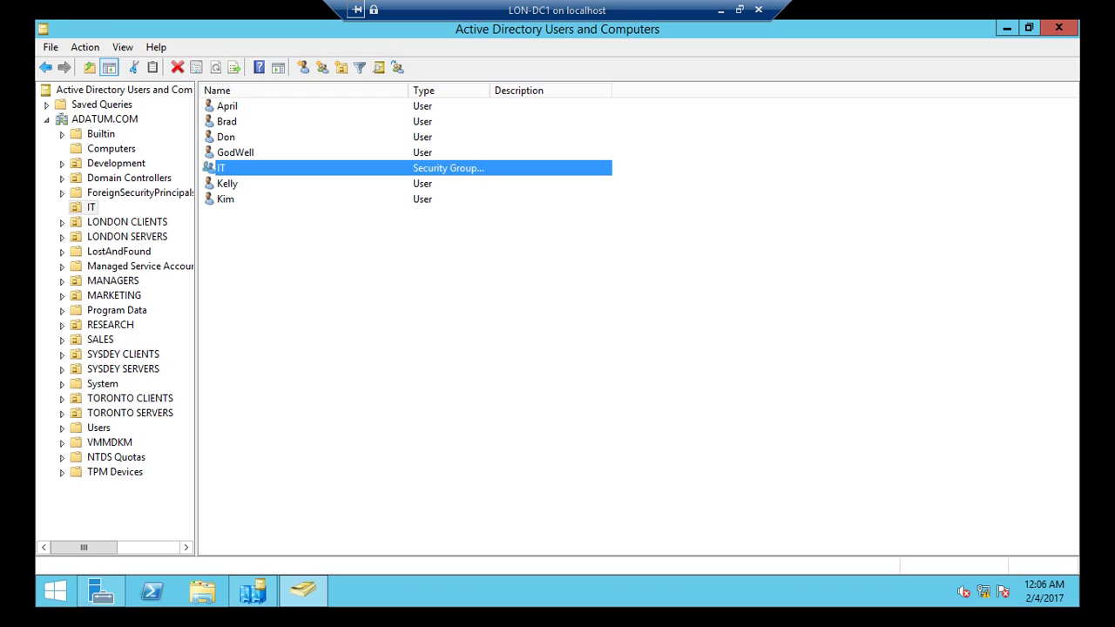
key(alt+Tab)
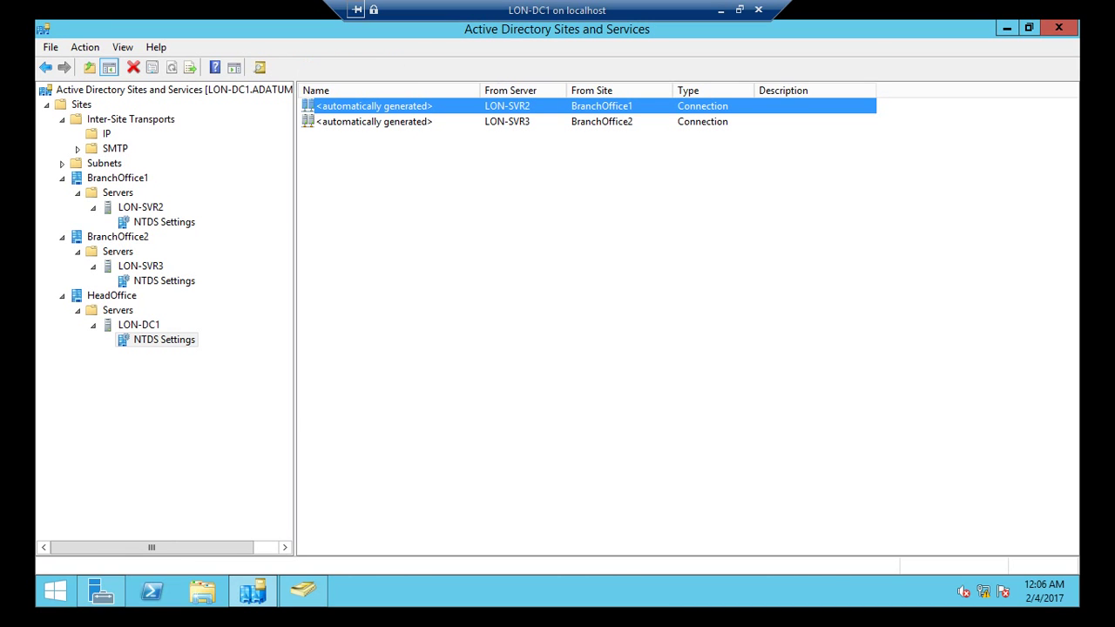
Step: Run Replicate Now on the LON-SVR2 connection and acknowledge the notice
right_click(382, 106)
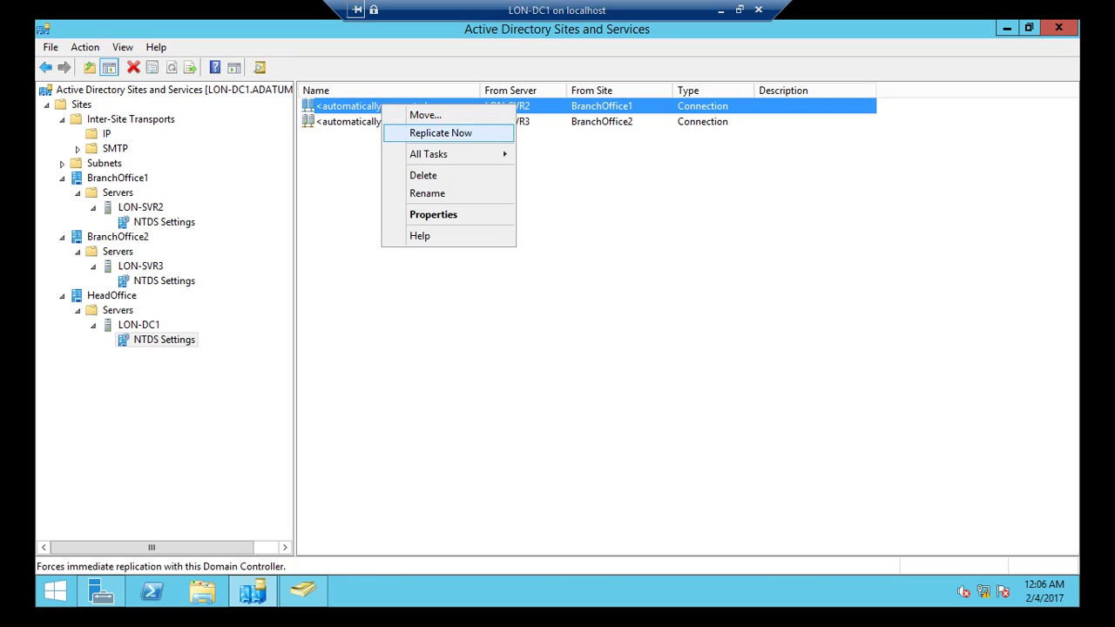
key(Return)
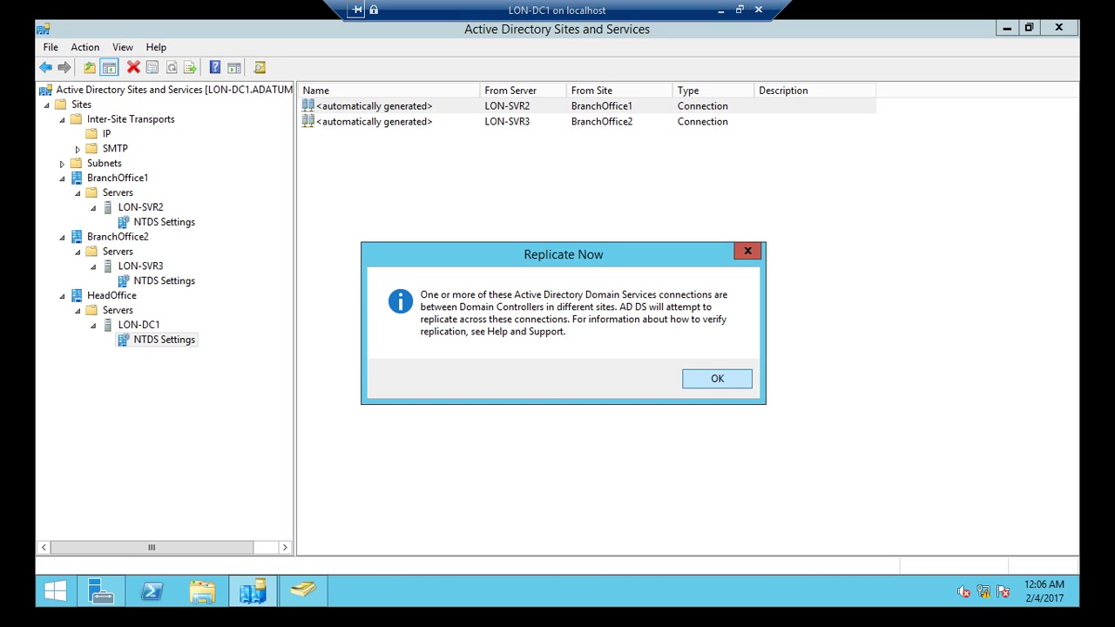
key(Return)
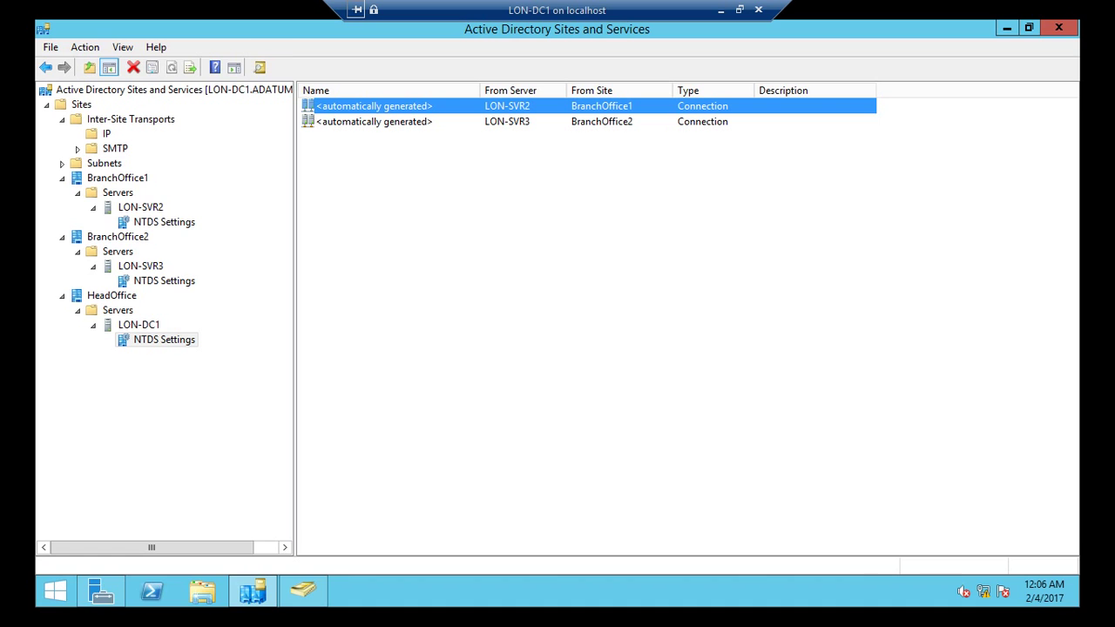
Step: Refresh the IT OU to reveal Jack and view his Domain Users membership
click(303, 591)
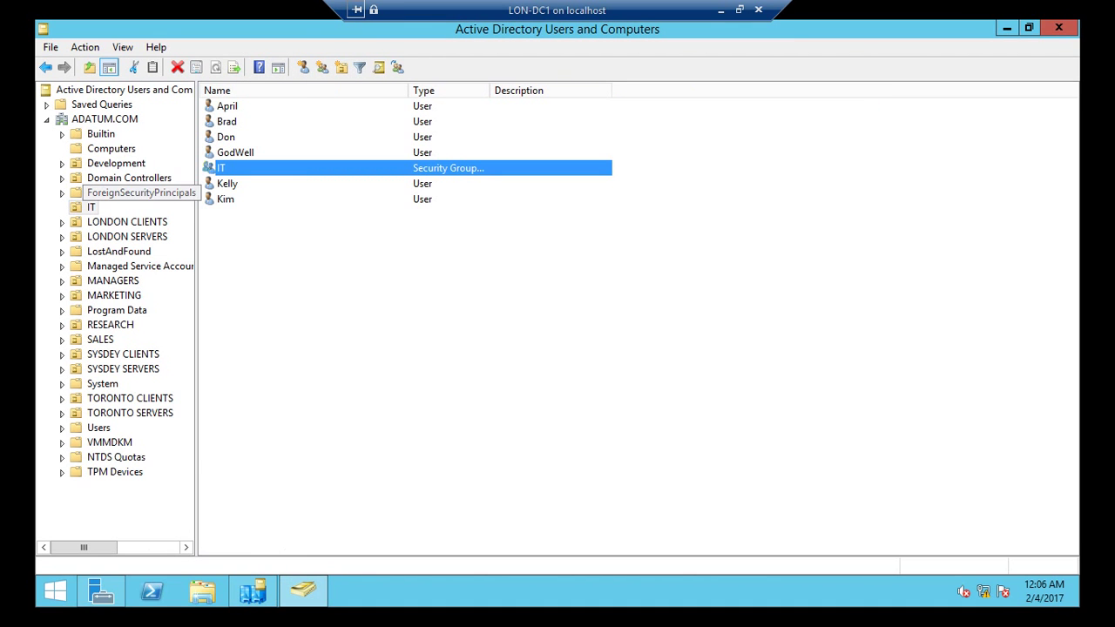
right_click(90, 208)
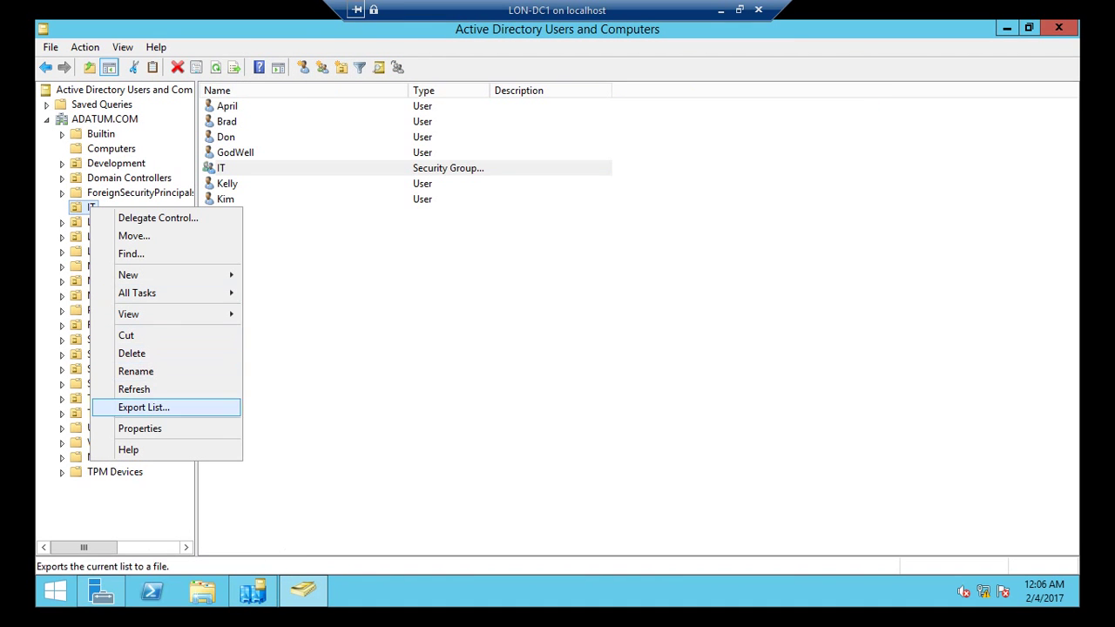
key(Return)
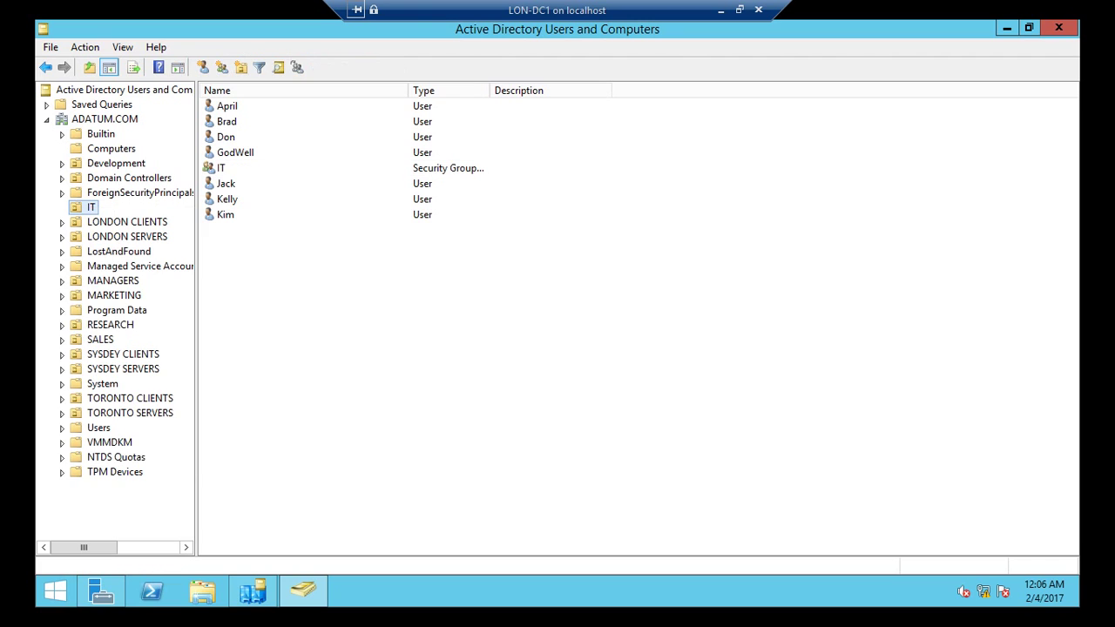
click(226, 184)
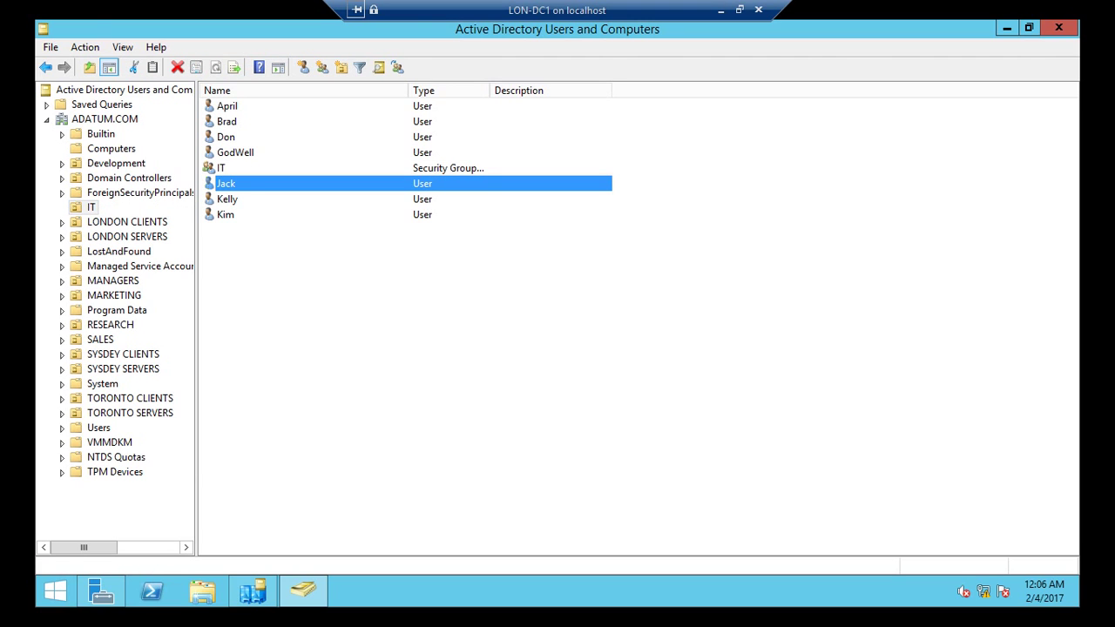
right_click(248, 185)
click(288, 422)
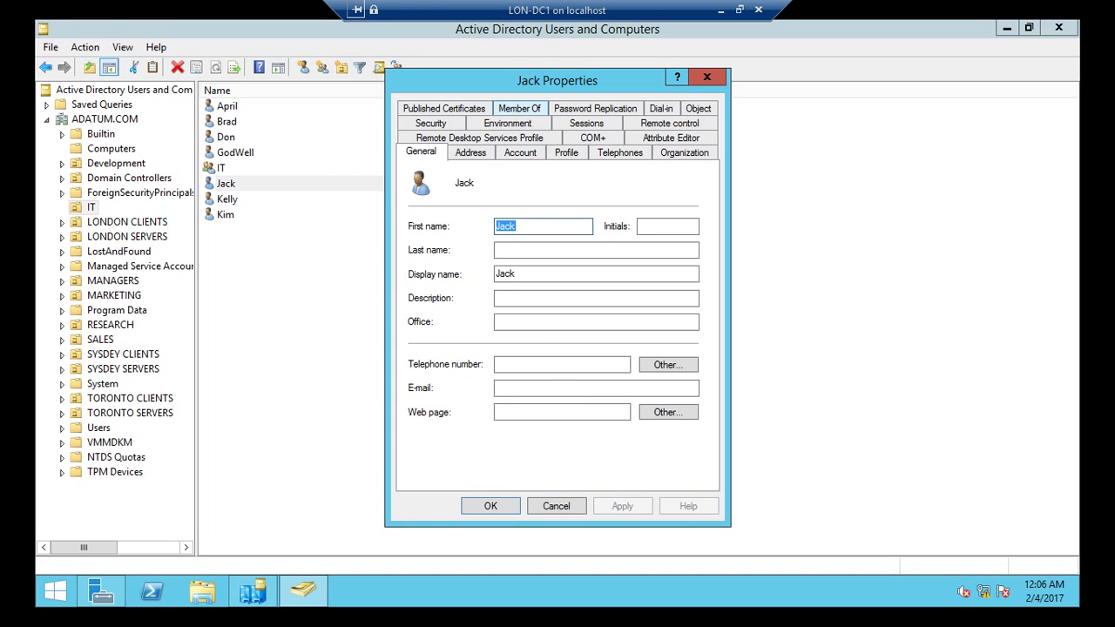
click(519, 108)
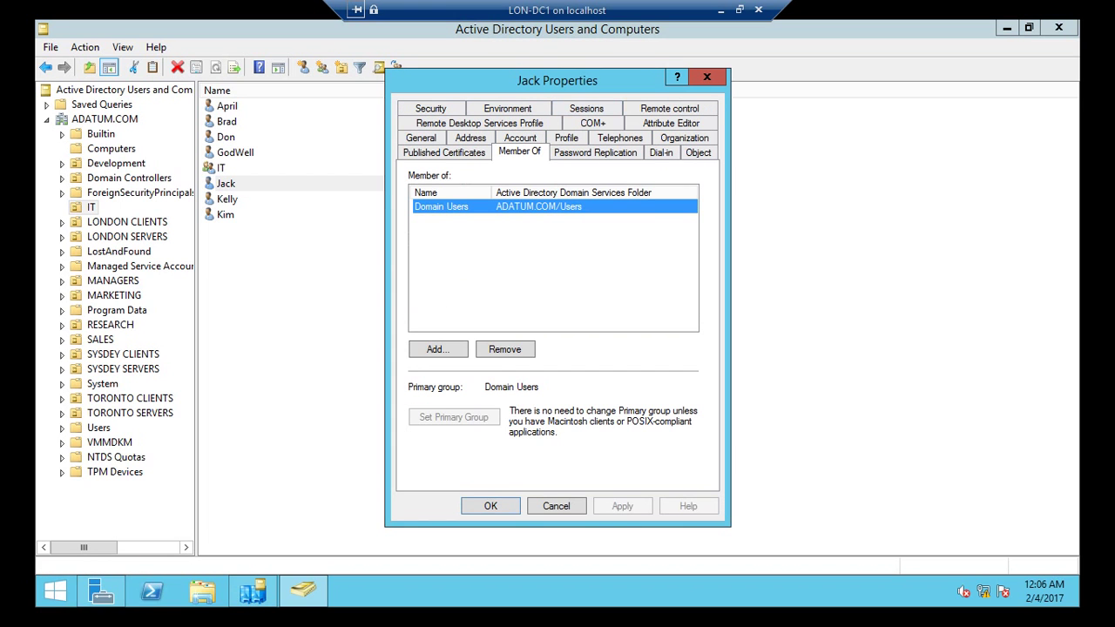
Step: Leave the LON-DC1 session and connect to LON-SVR2 from Hyper-V Manager
click(721, 10)
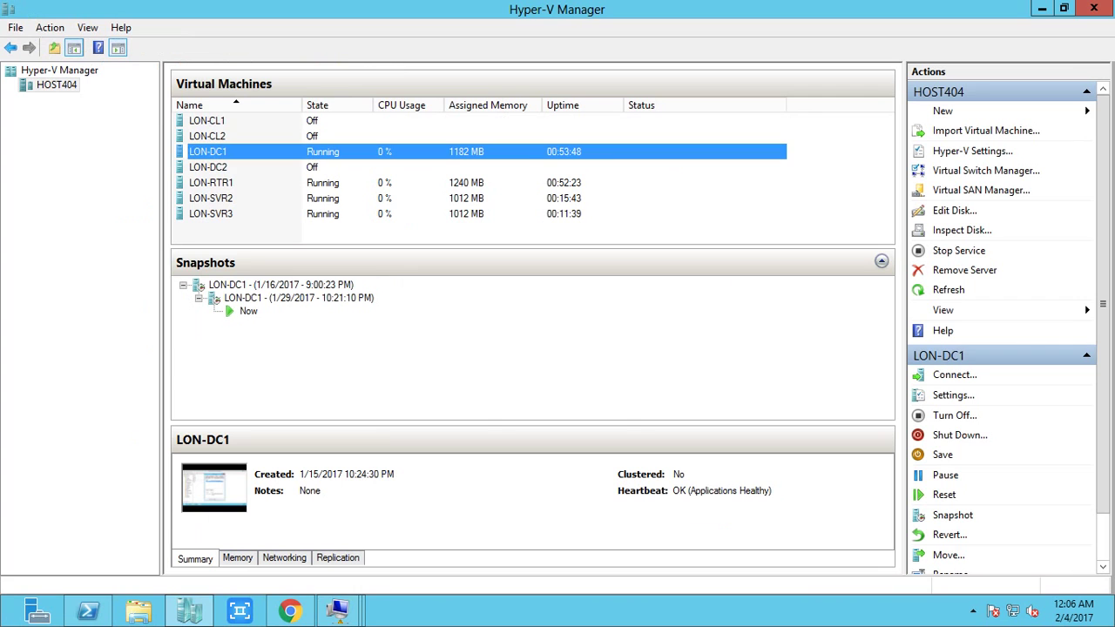
click(253, 198)
right_click(252, 198)
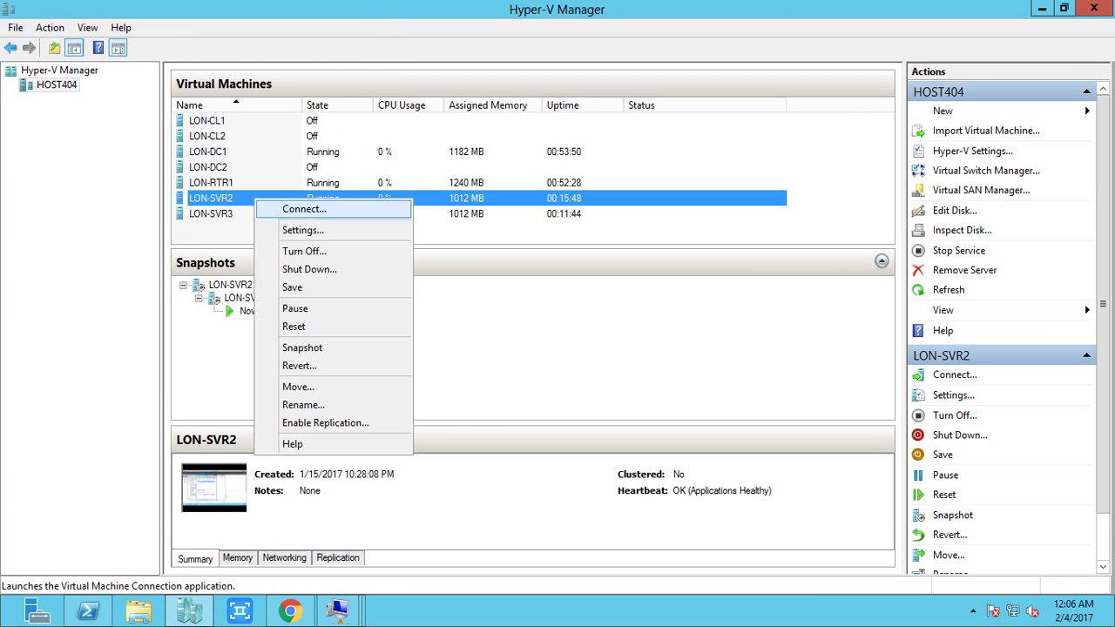
click(284, 207)
Step: Add Jack to the IT group on LON-SVR2, then return to the host's machine list
right_click(326, 259)
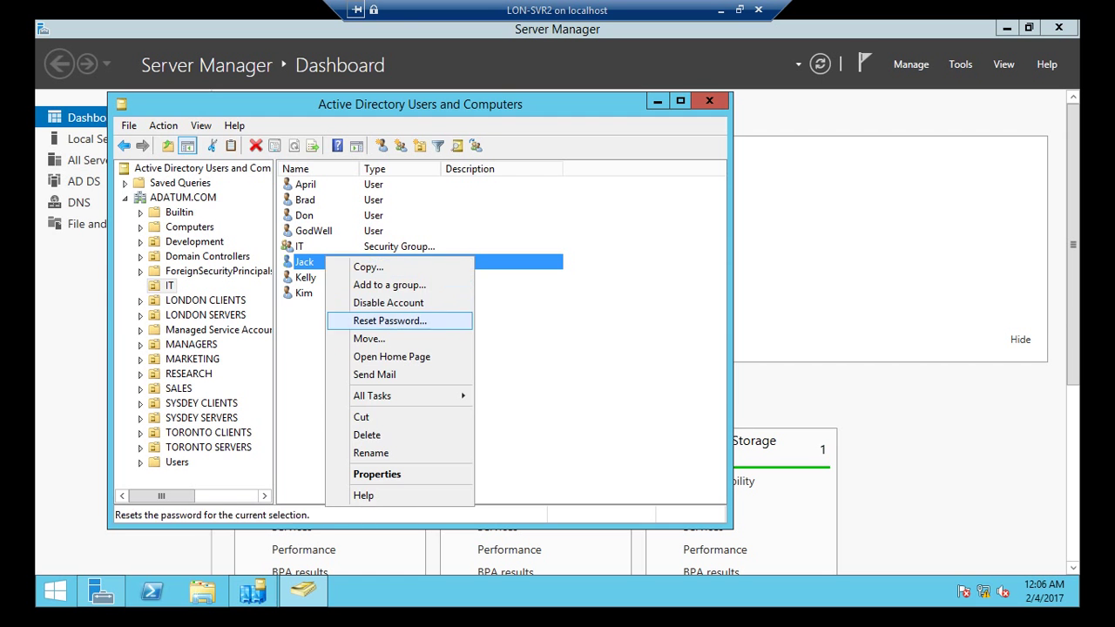
key(Up)
key(Up)
key(Up)
key(Up)
key(Up)
key(Up)
key(Up)
key(Up)
key(Up)
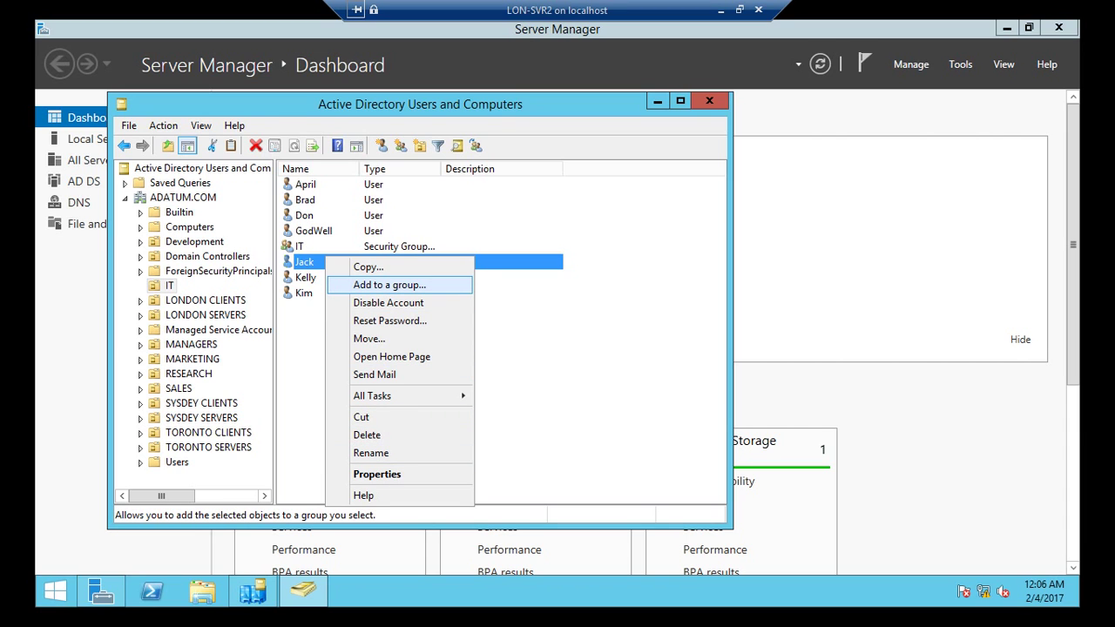
key(Return)
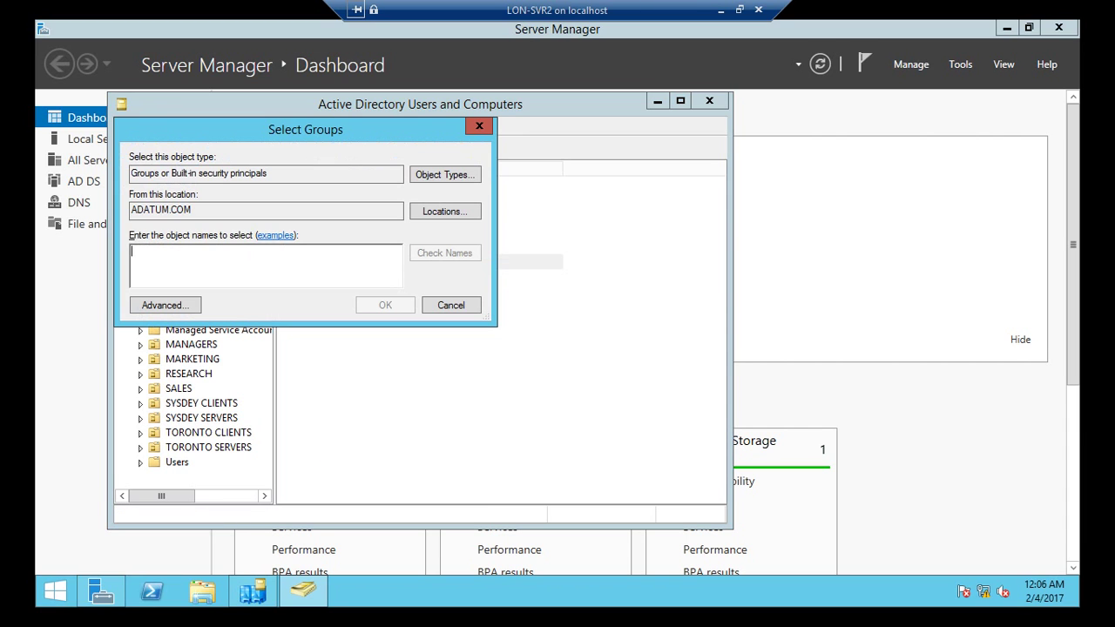
text(it)
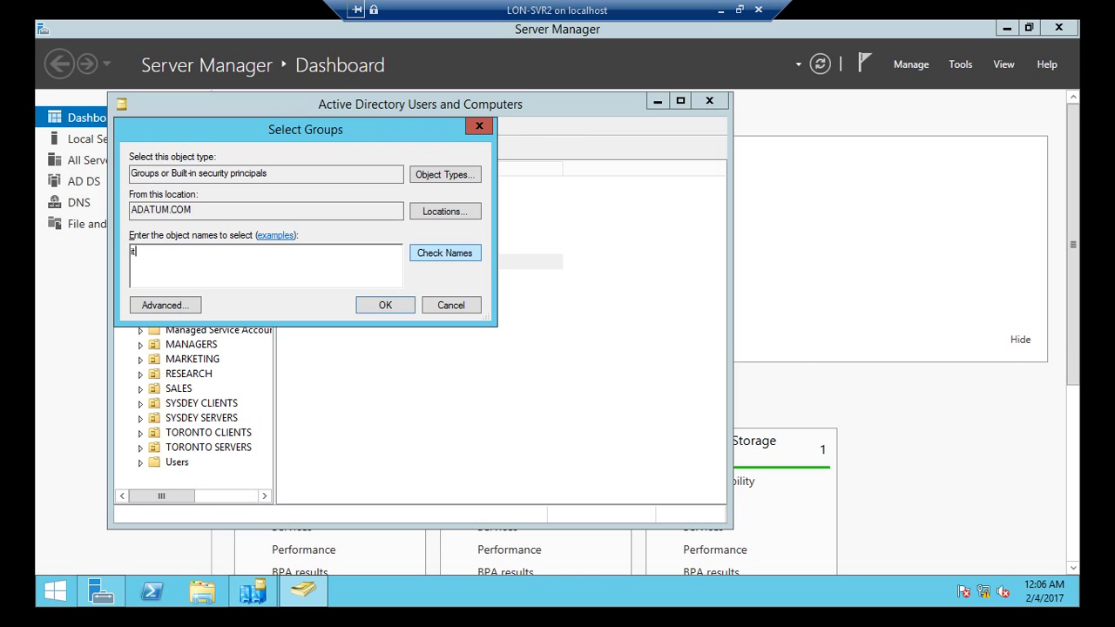
key(Return)
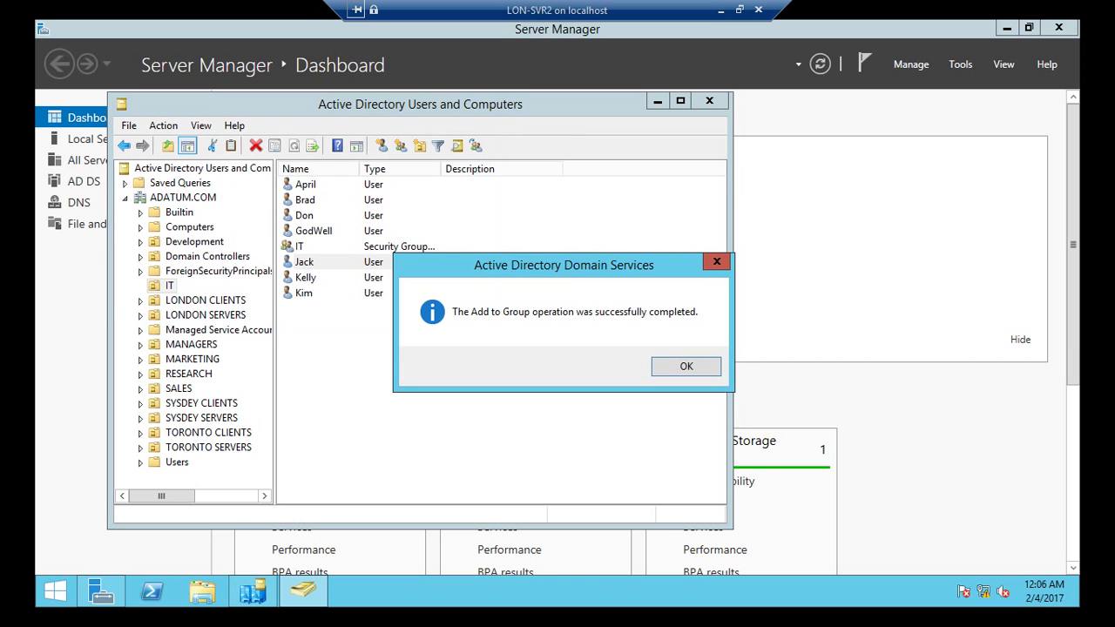
key(Return)
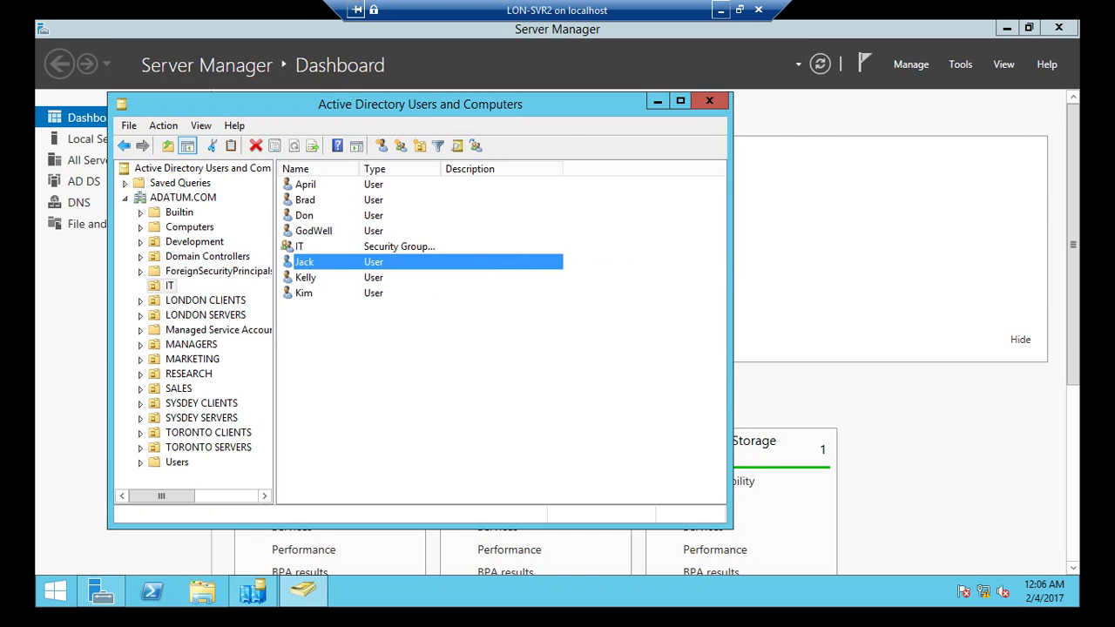
click(722, 9)
right_click(317, 184)
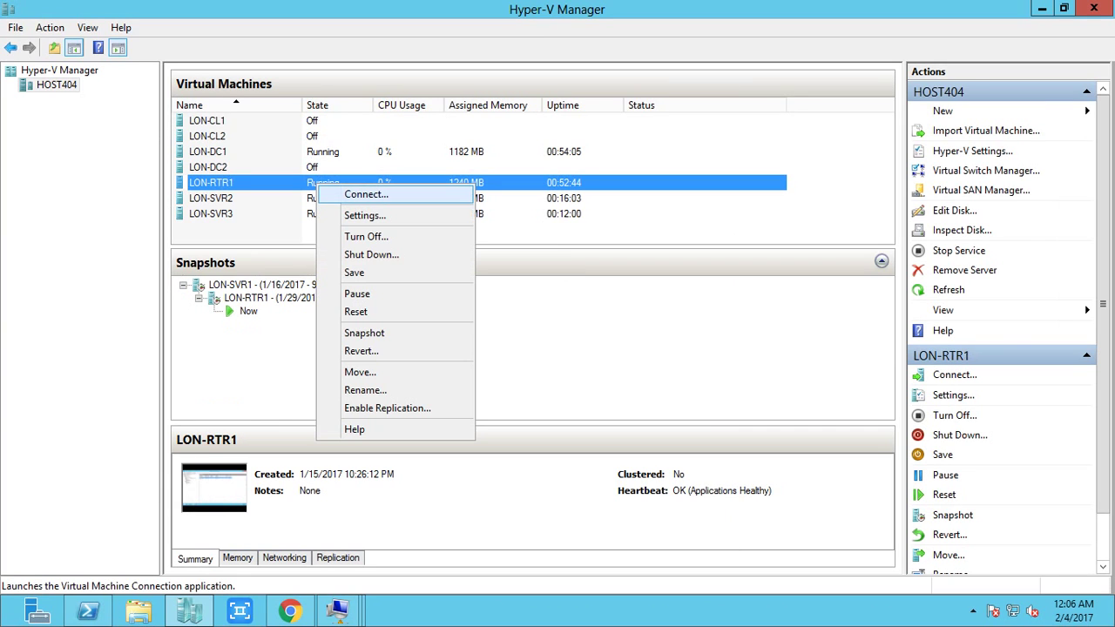
Step: Reconnect to LON-DC1 and reopen Jack's Member Of tab, which still shows only Domain Users
right_click(315, 151)
click(366, 159)
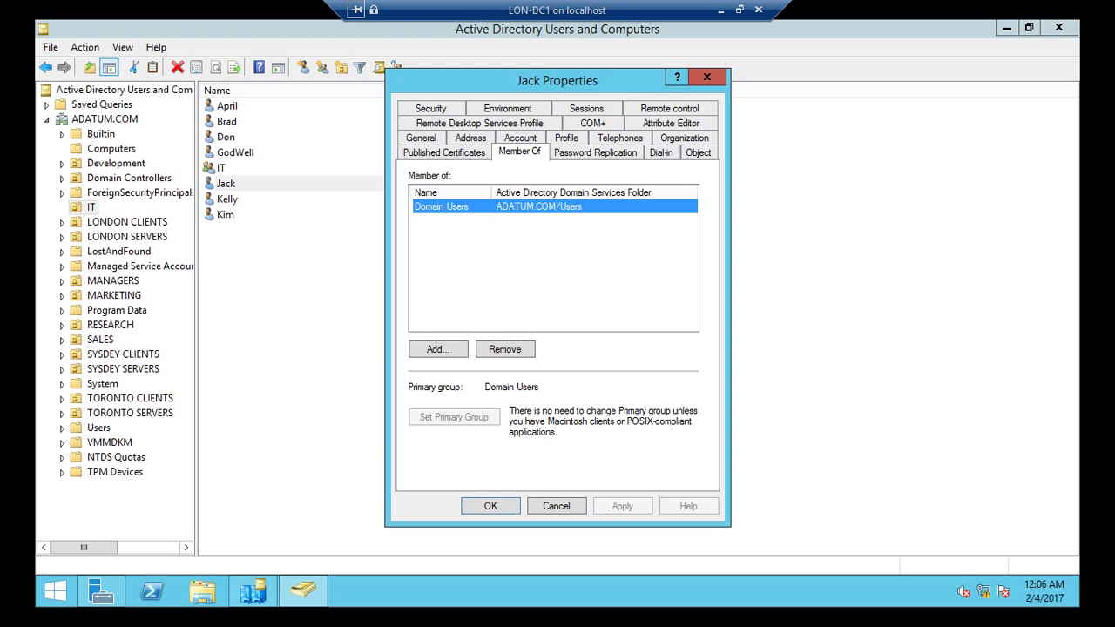
click(556, 506)
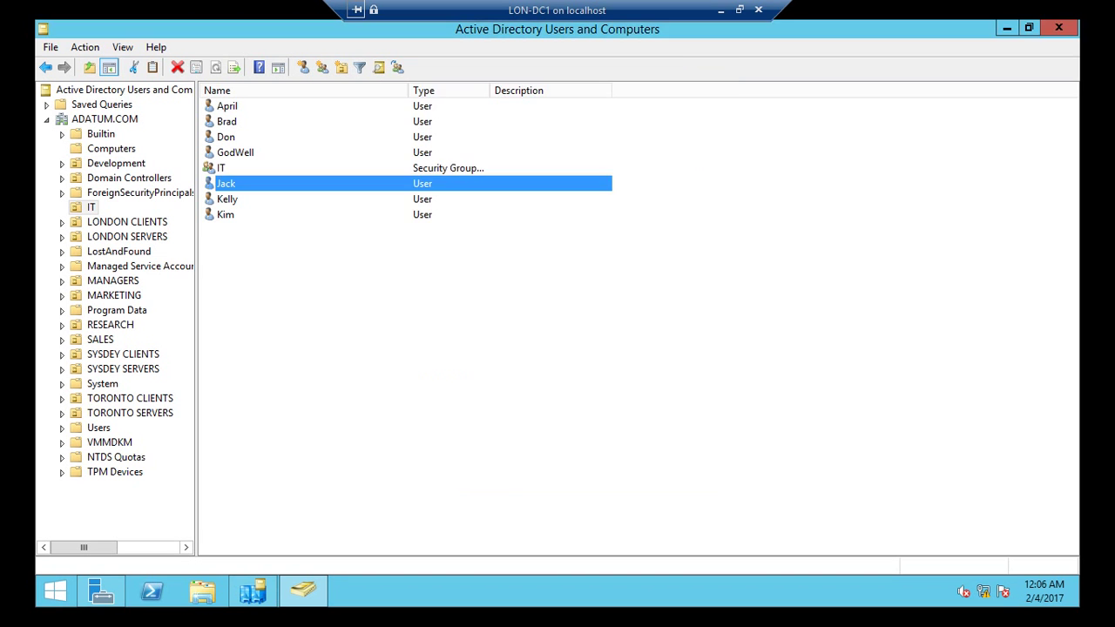
right_click(268, 181)
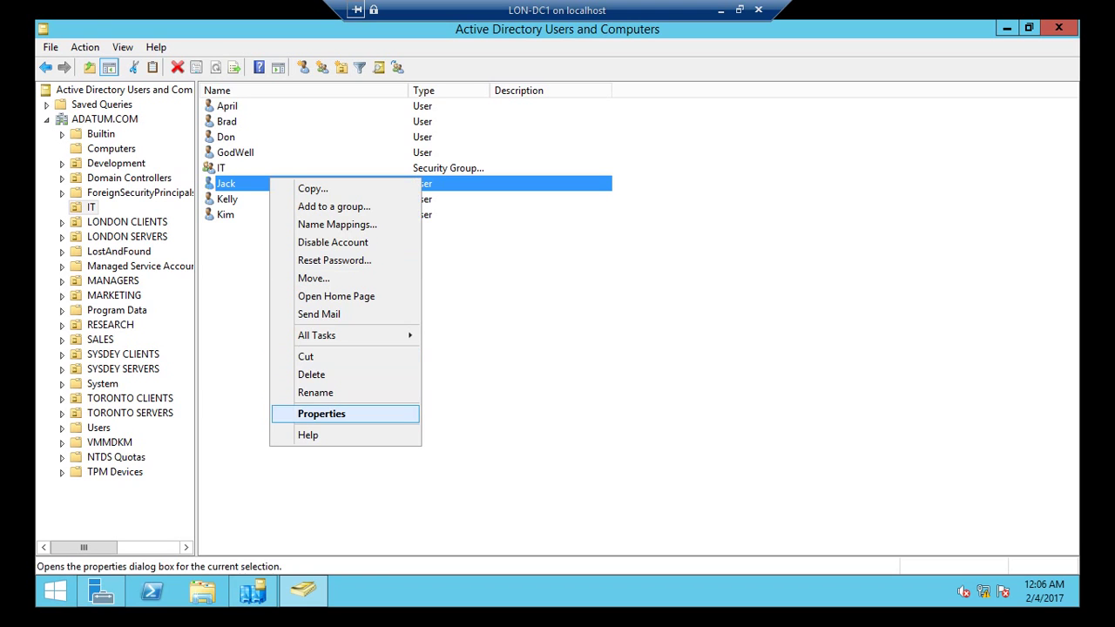
click(301, 414)
click(519, 108)
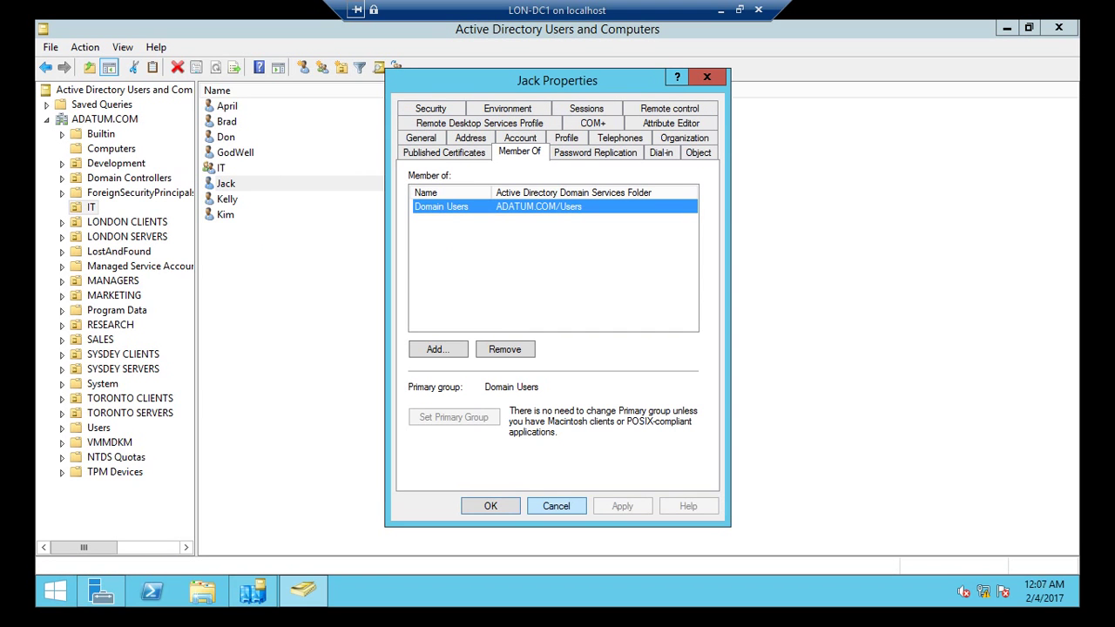
click(556, 506)
Step: Force Replicate Now on the LON-SVR2 connection in Sites and Services
click(253, 592)
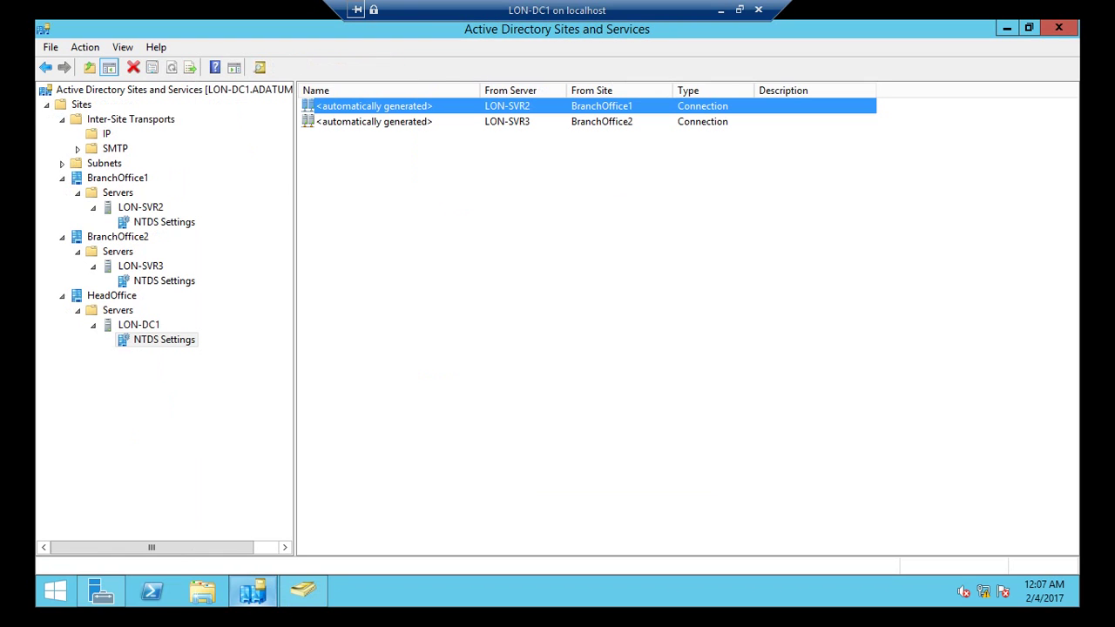
key(shift+F10)
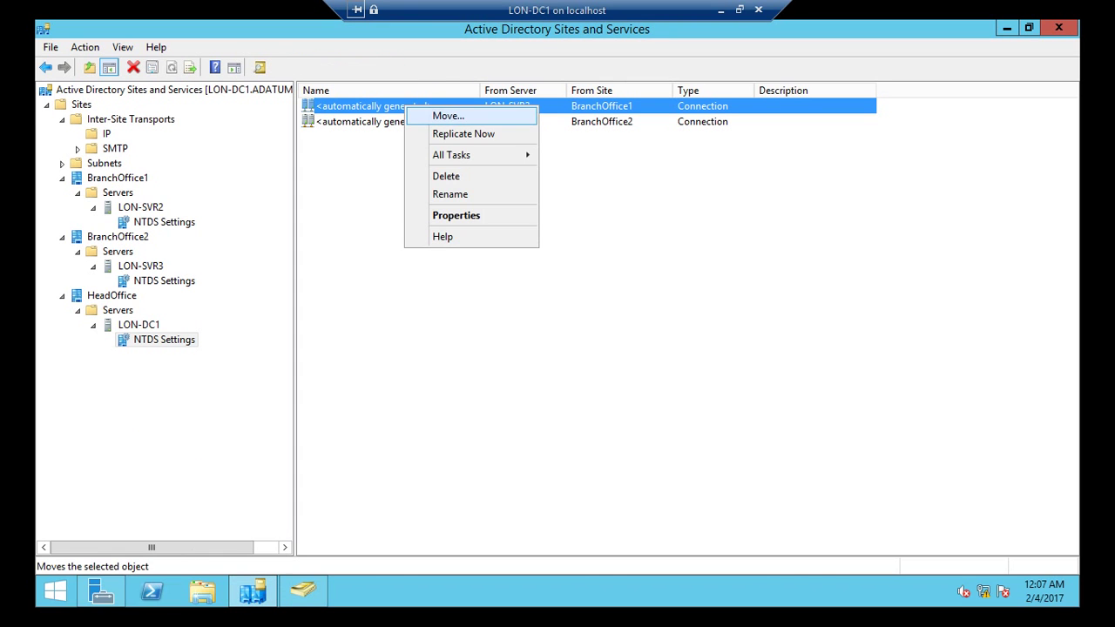
key(Down)
key(Return)
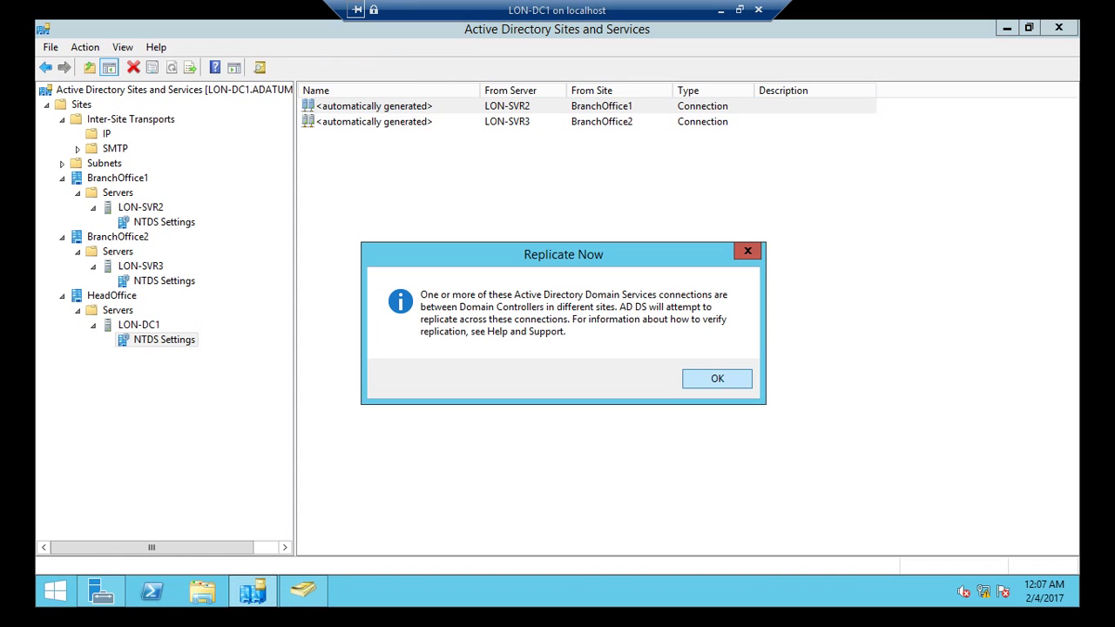
key(Return)
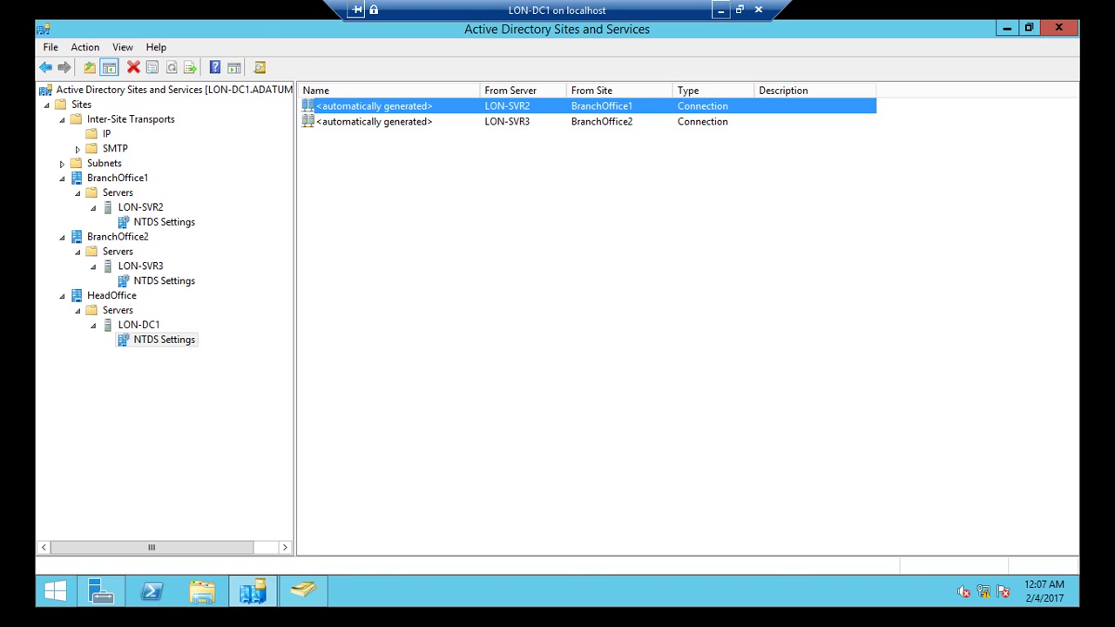
Step: Reconnect to LON-DC1 and bring up Users and Computers showing the IT OU
click(722, 10)
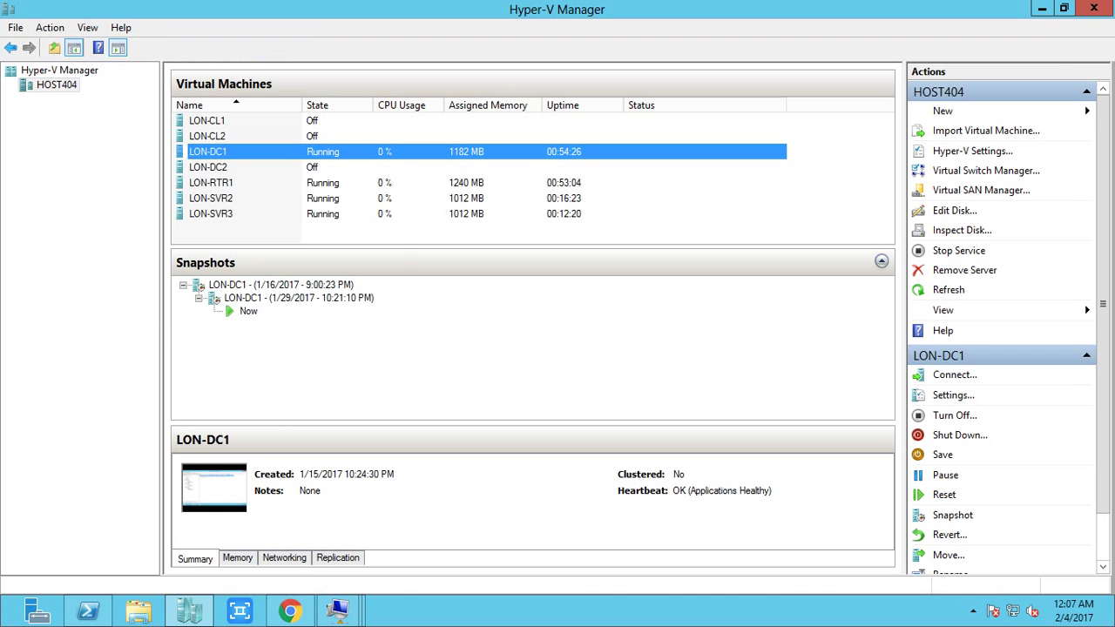
key(shift+F10)
key(Down)
key(Return)
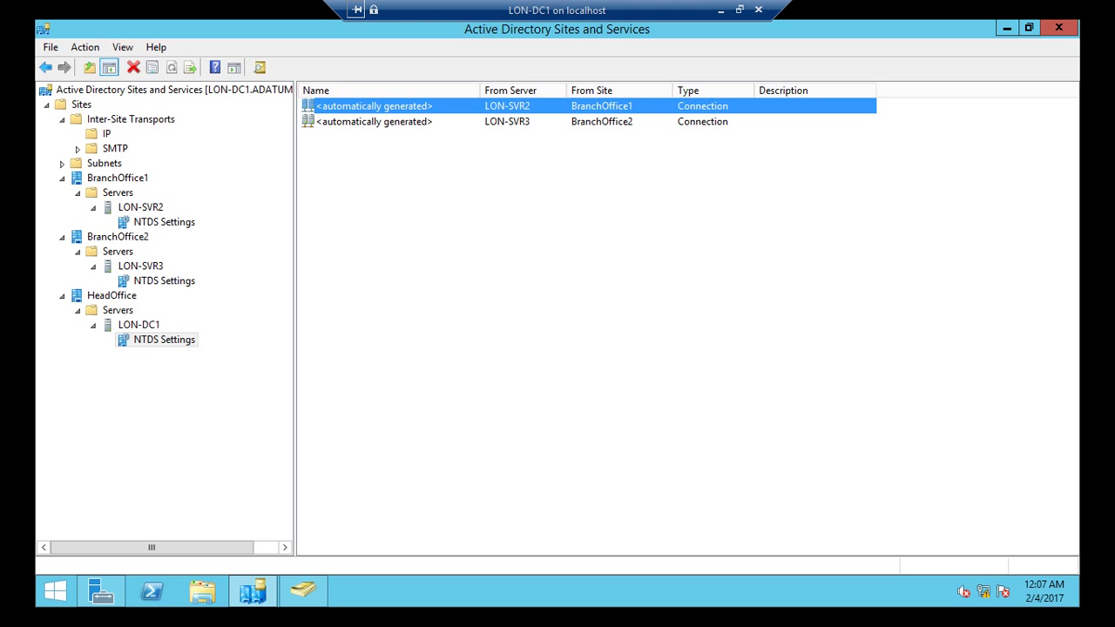
click(302, 591)
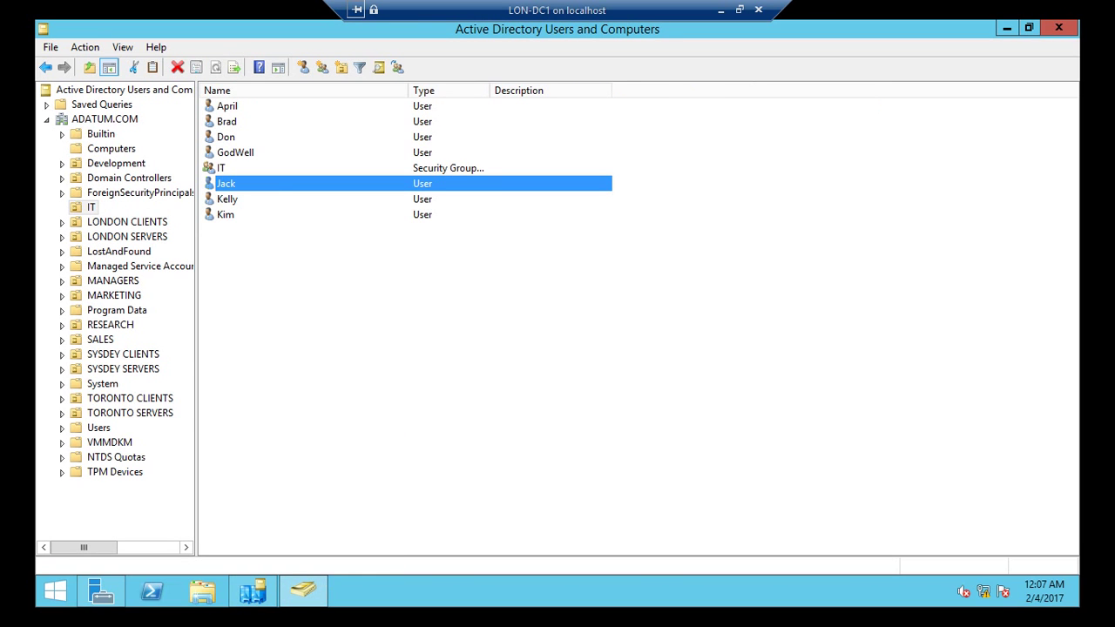
Step: Refresh the IT OU's user list on LON-DC1
key(shift+F10)
key(Up)
key(Up)
key(Up)
key(Up)
key(Up)
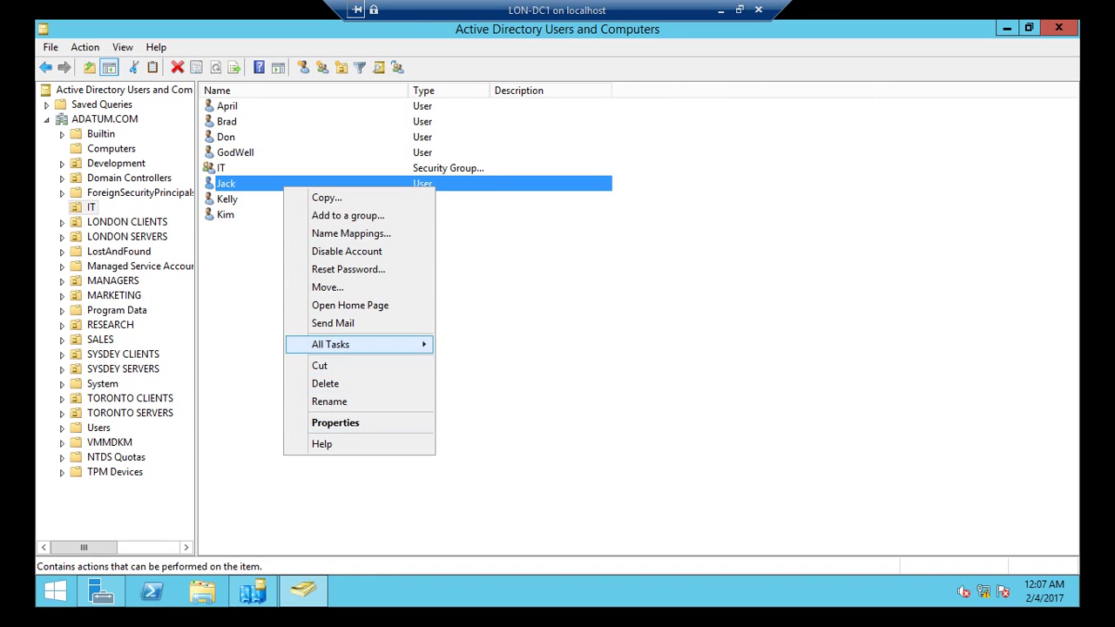
key(Escape)
right_click(248, 317)
key(Up)
key(Up)
key(Up)
key(Up)
key(Up)
key(Up)
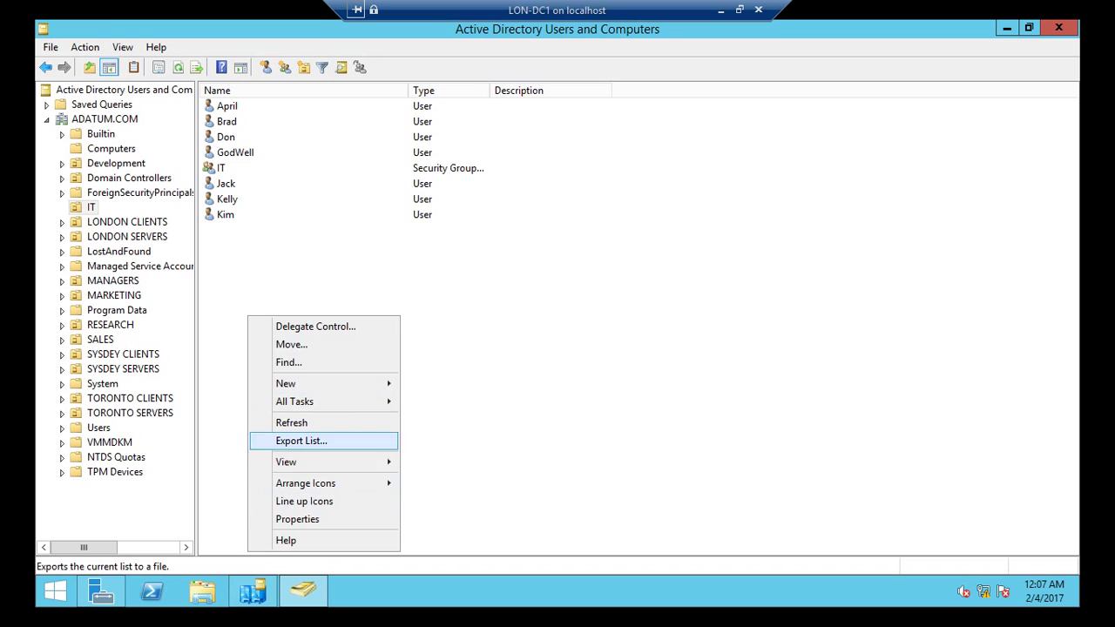
key(Up)
key(Return)
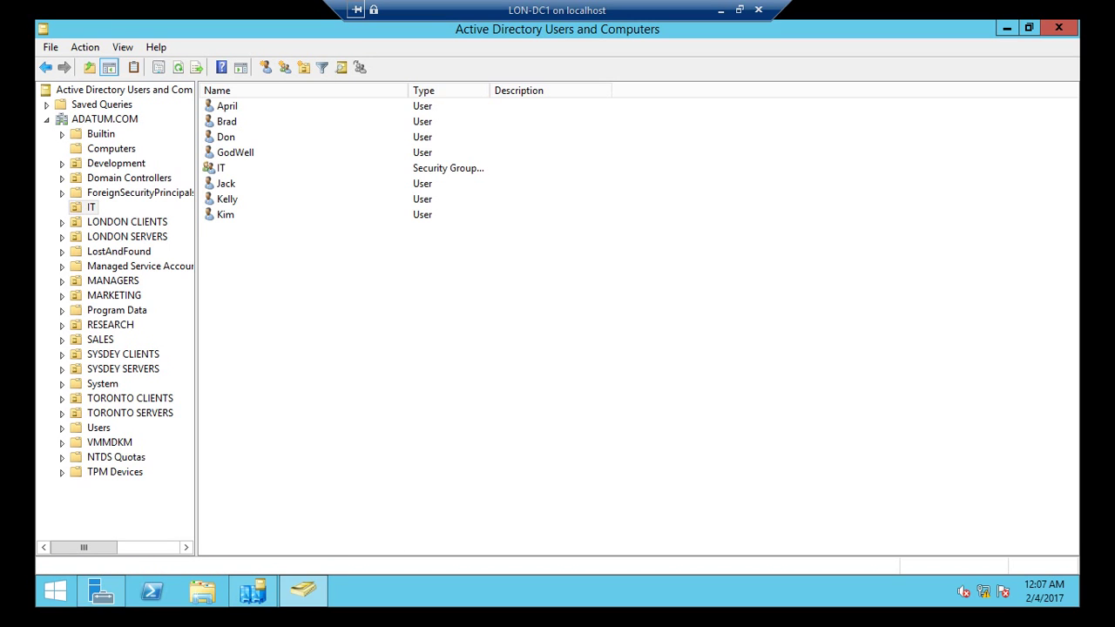
Step: Confirm Jack's Member Of tab now lists IT alongside Domain Users, then minimise LON-DC1
right_click(249, 184)
click(281, 419)
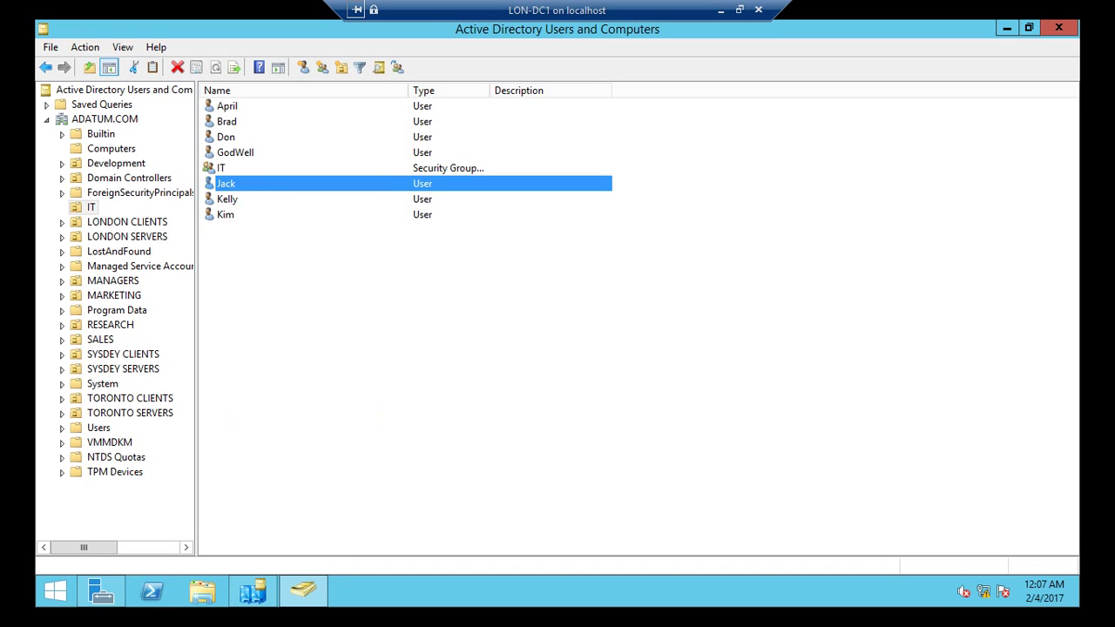
click(520, 108)
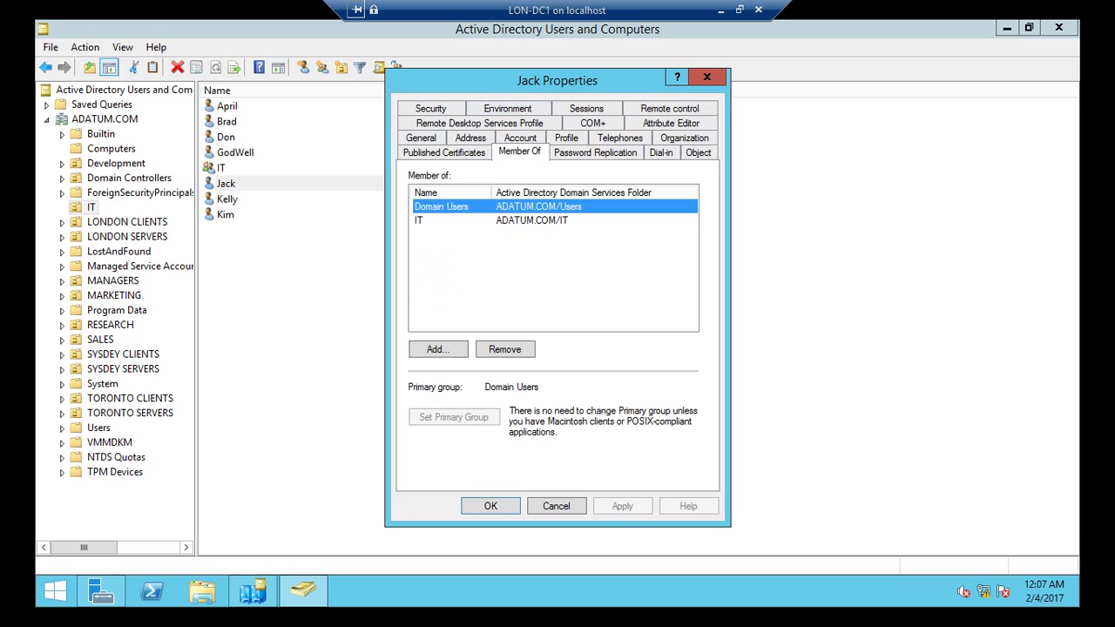
click(453, 221)
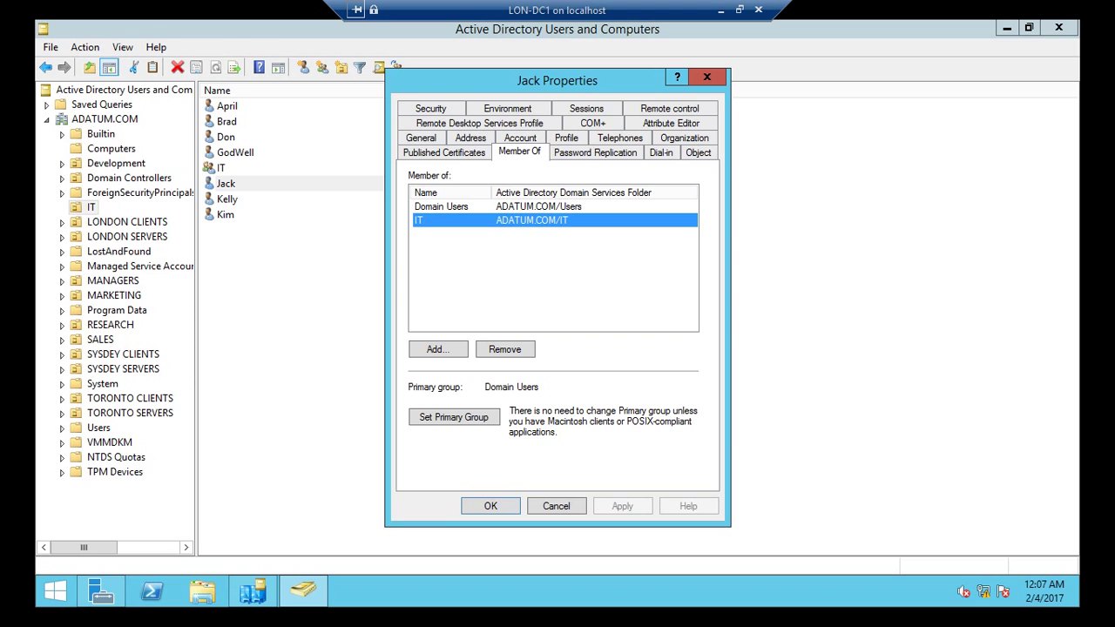
click(556, 507)
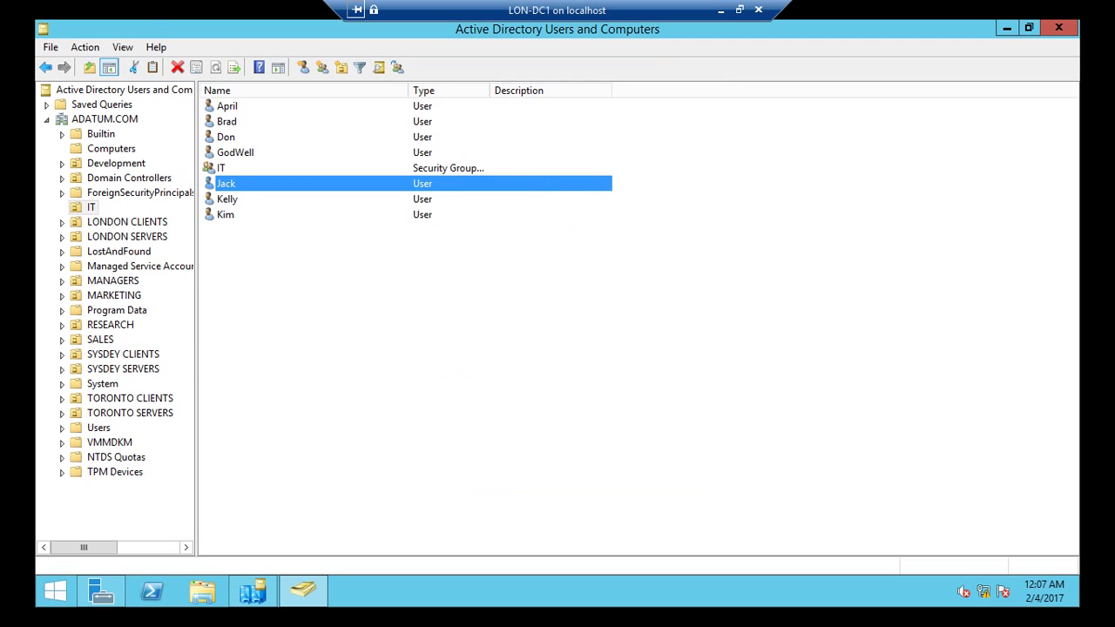
click(721, 10)
Step: Connect to LON-SVR3 and launch Active Directory Users and Computers from Server Manager
right_click(320, 213)
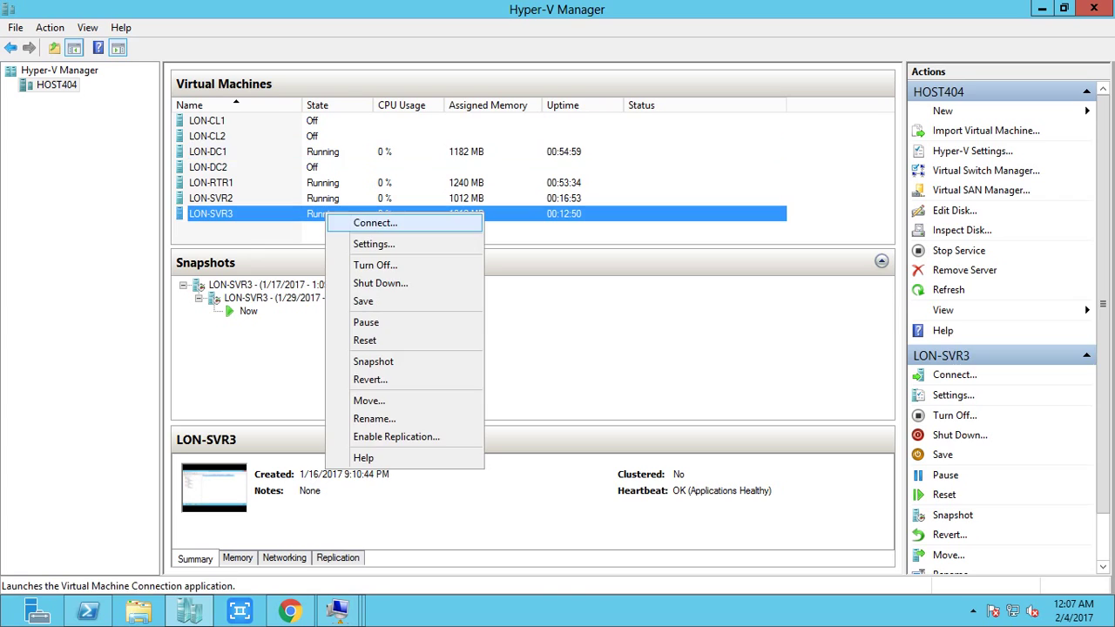
click(353, 222)
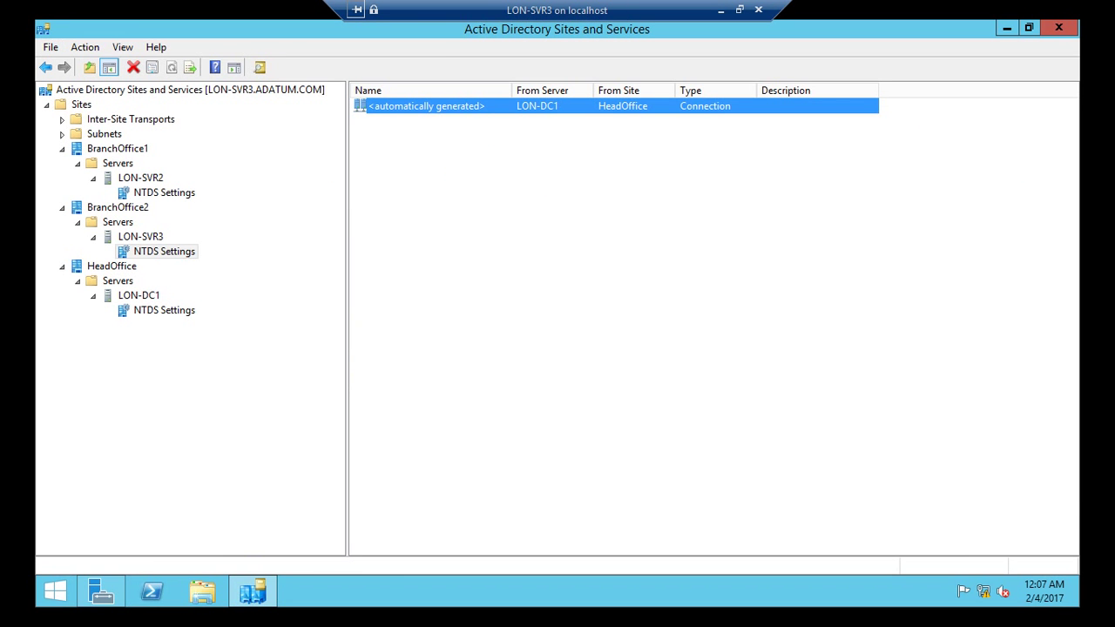
click(101, 592)
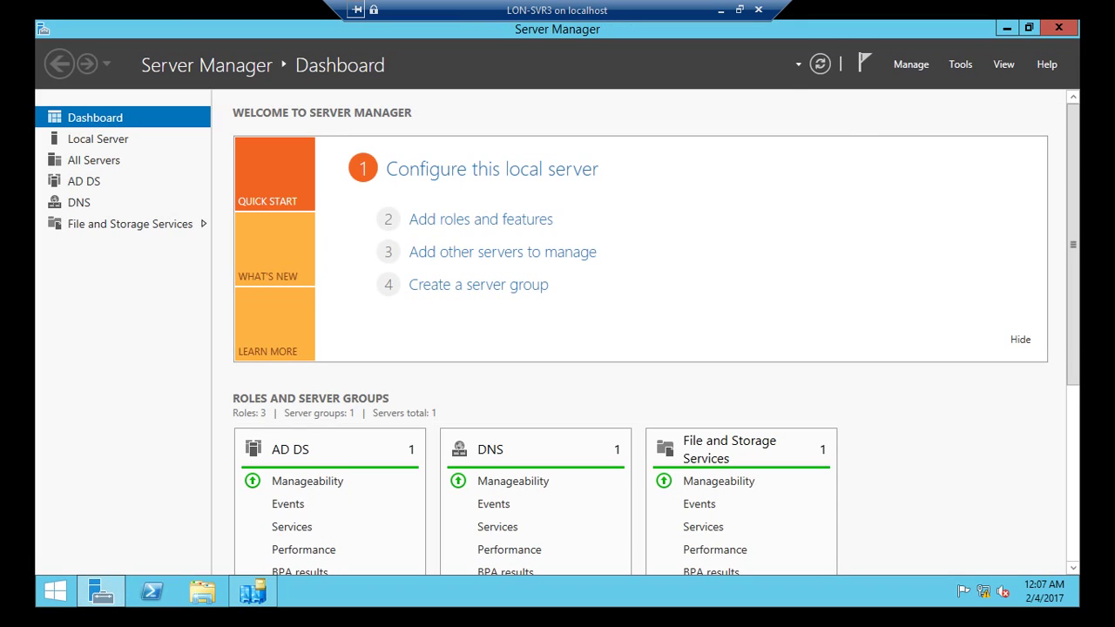
click(961, 64)
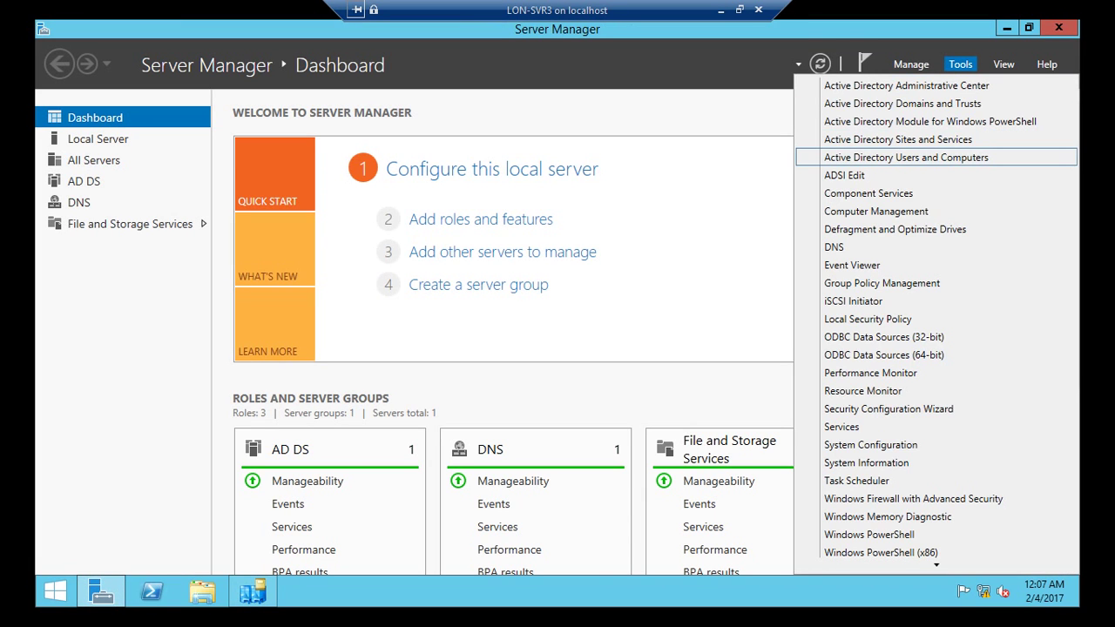
click(906, 157)
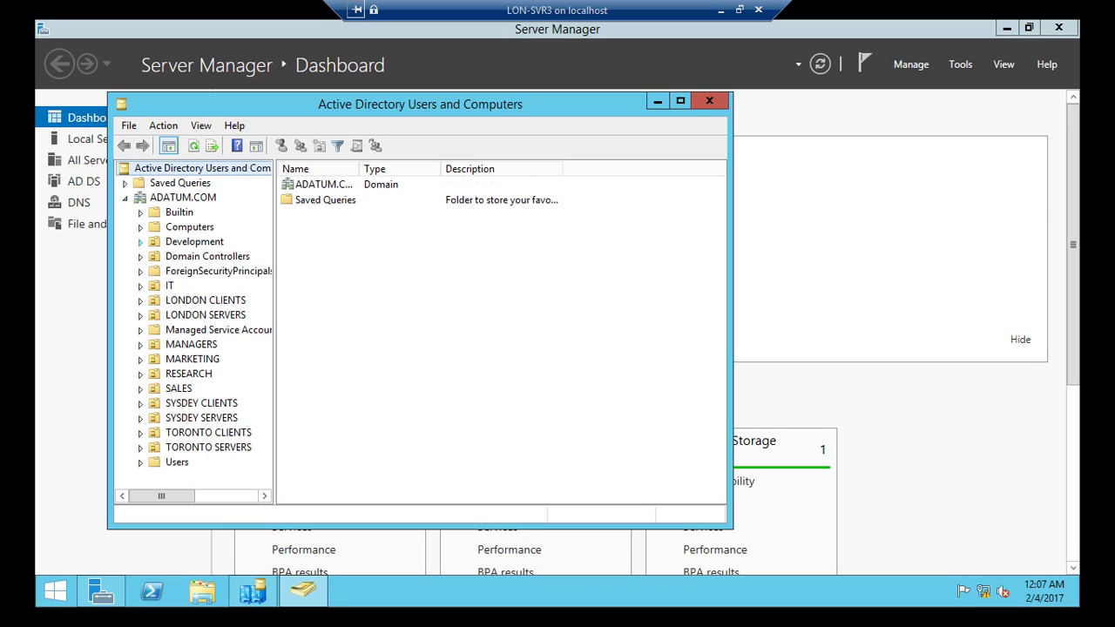
Step: Select all seven items in the IT OU to confirm Jack is absent
click(170, 285)
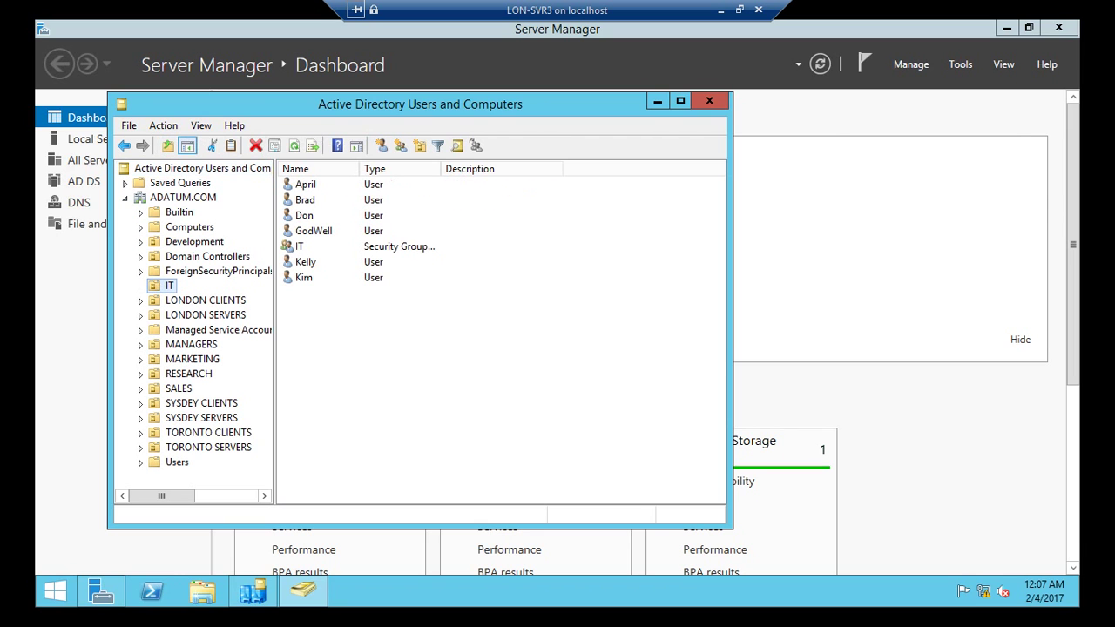
drag(505, 340, 316, 178)
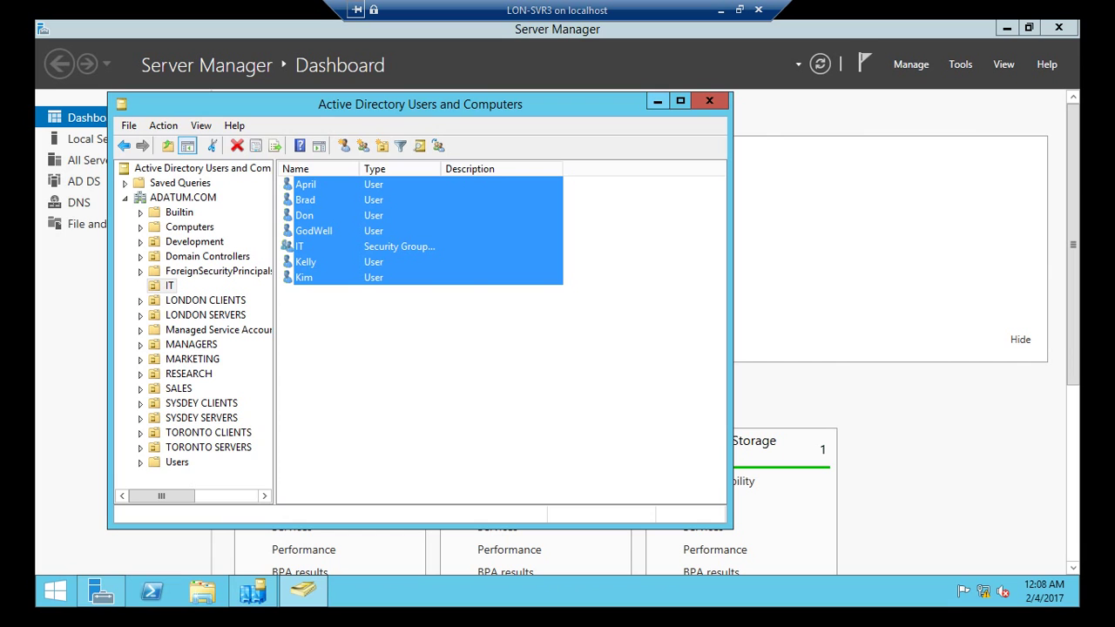
click(658, 101)
Step: Replicate now over the automatically generated connection from LON-DC1 to LON-SVR3
click(253, 592)
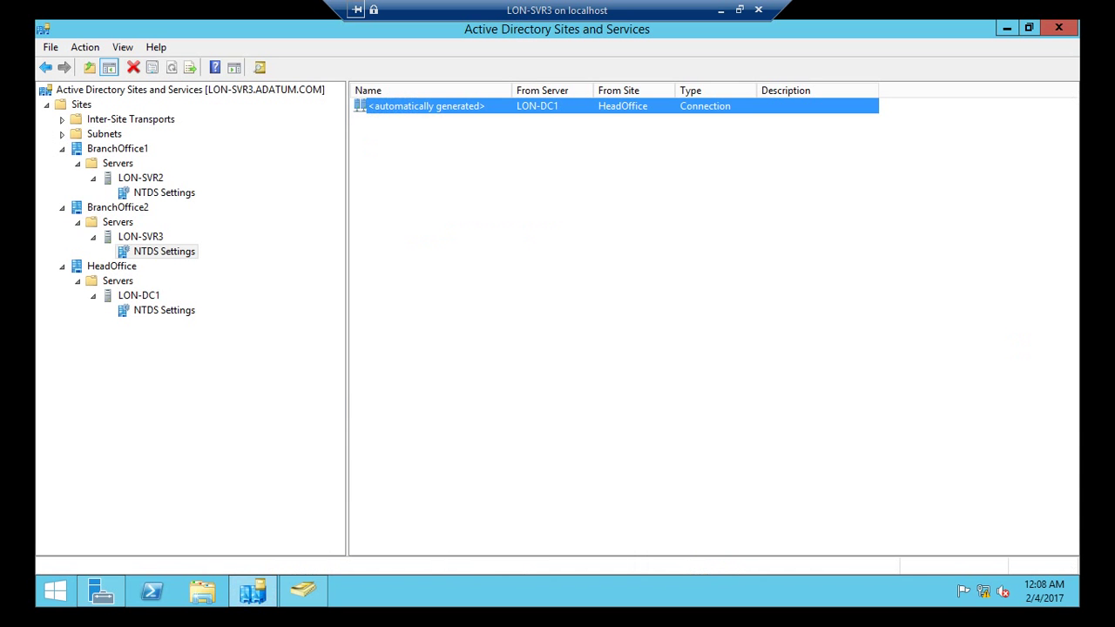
right_click(400, 105)
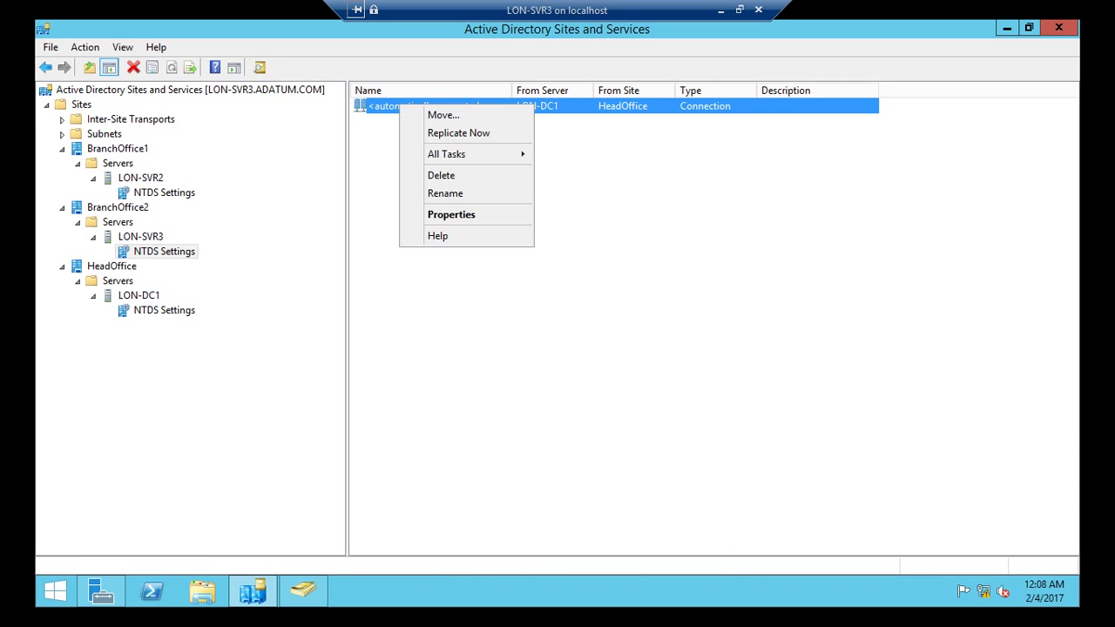
click(441, 131)
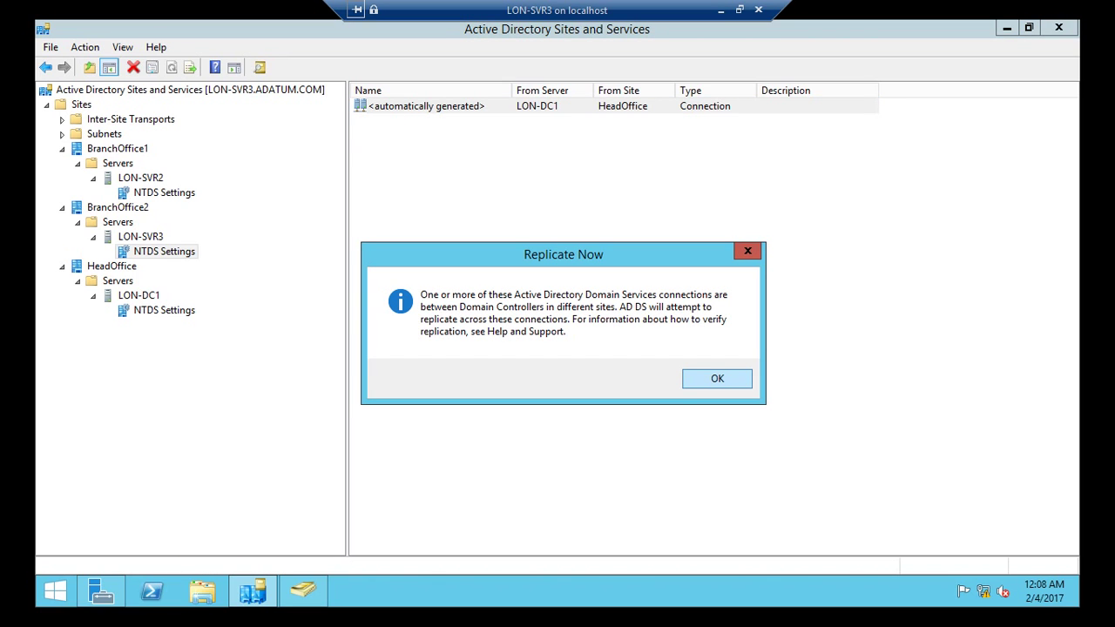
key(Return)
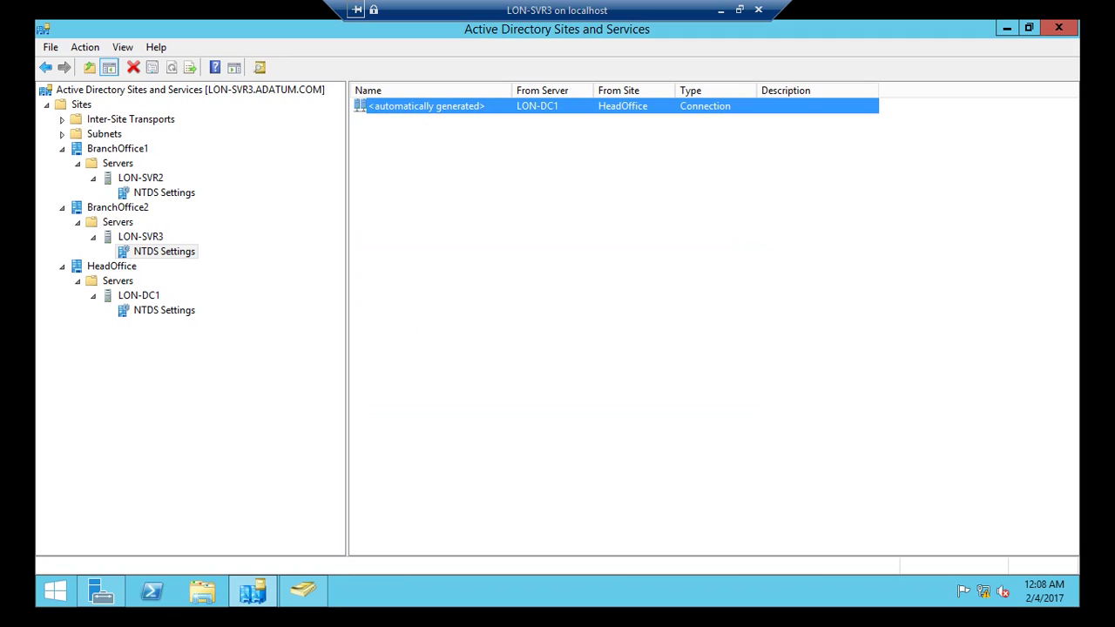
click(303, 591)
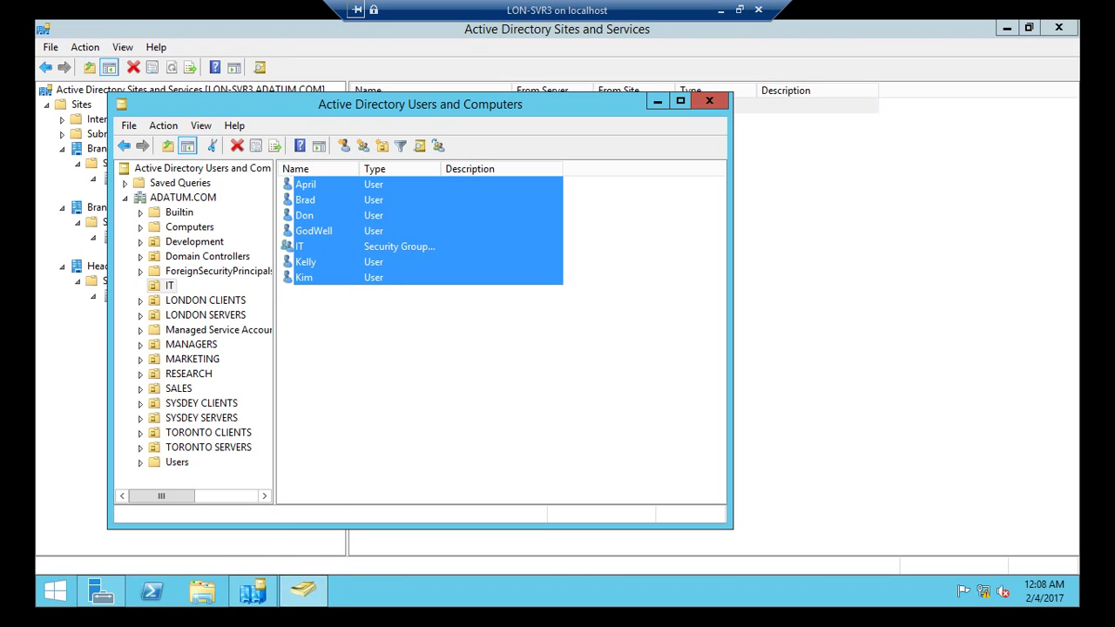
Step: Refresh LON-SVR3's IT OU so Jack appears, and select him
right_click(390, 184)
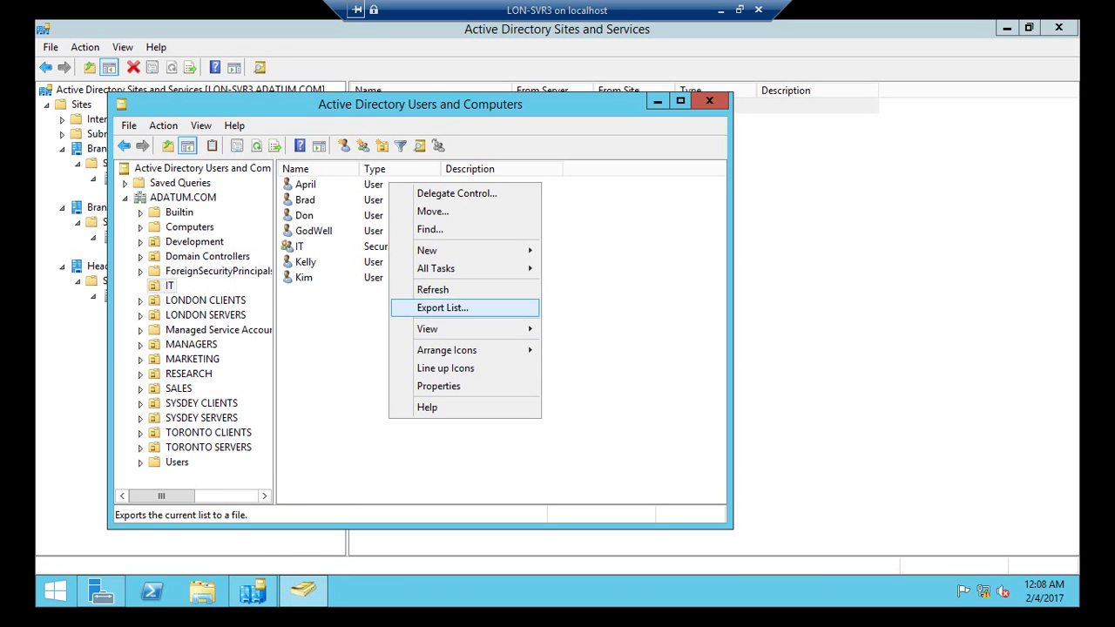
key(Return)
click(304, 261)
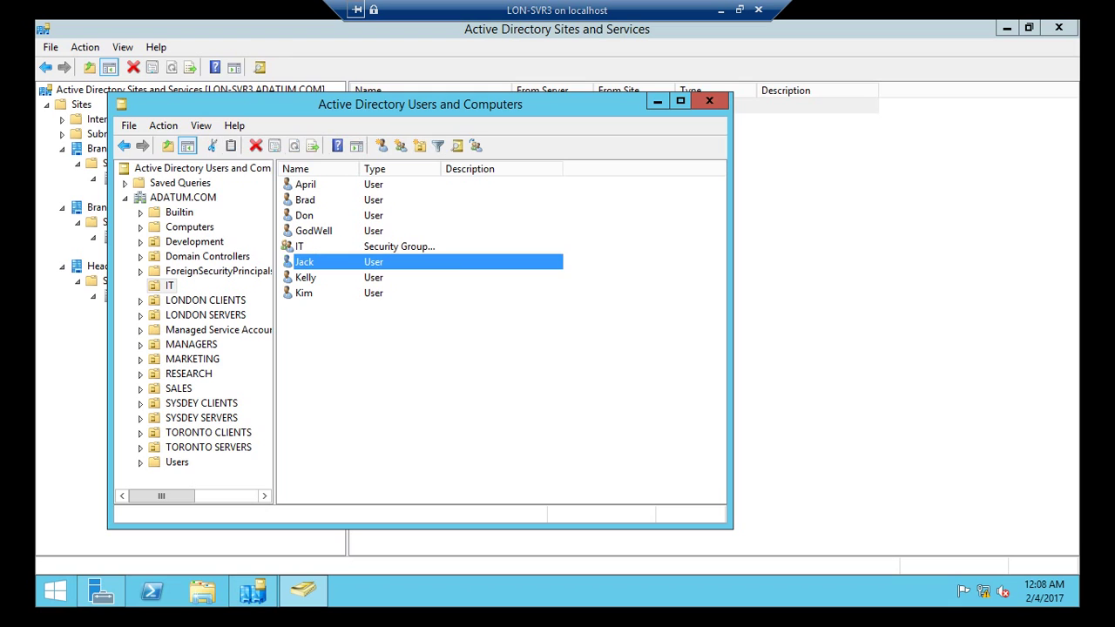
Step: Verify Jack's Member Of tab lists Domain Users and IT, then return to Server Manager
right_click(312, 263)
click(348, 485)
click(303, 128)
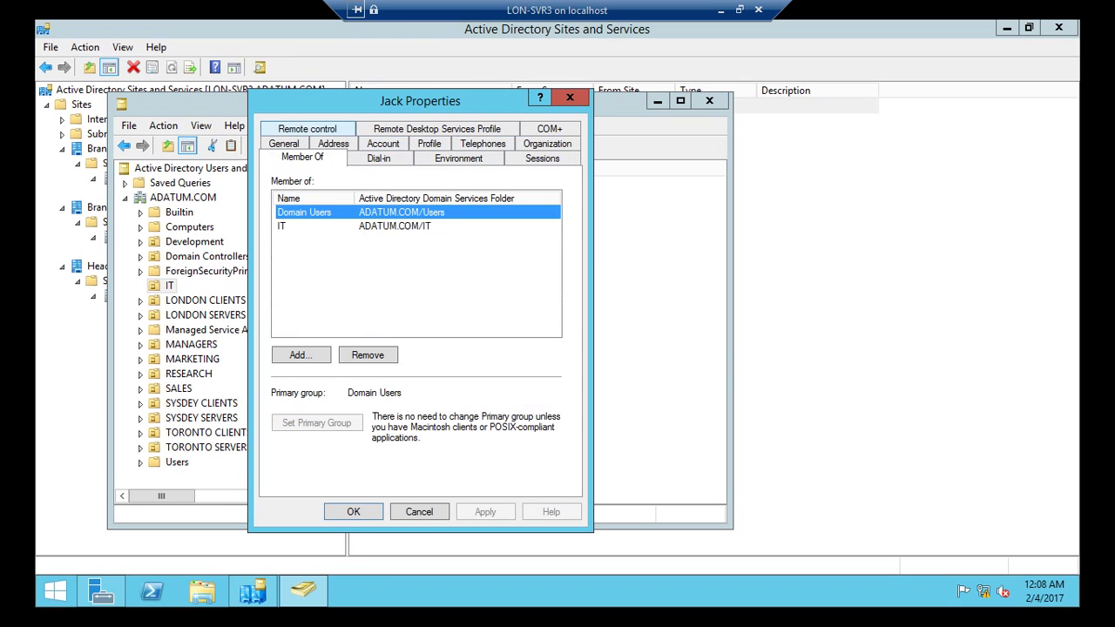
click(305, 226)
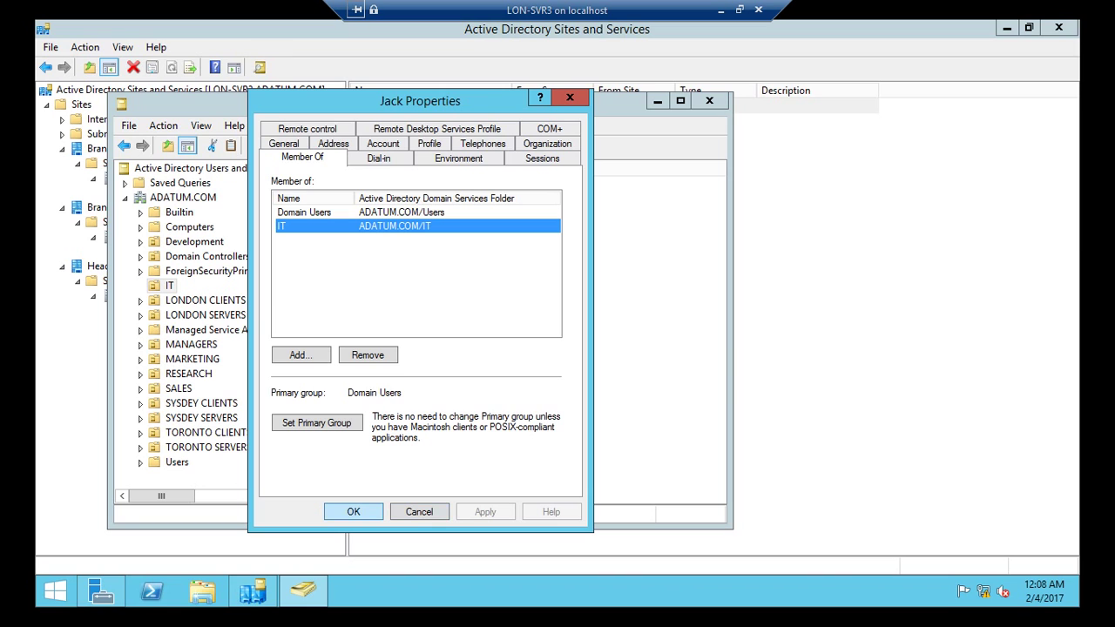
key(Return)
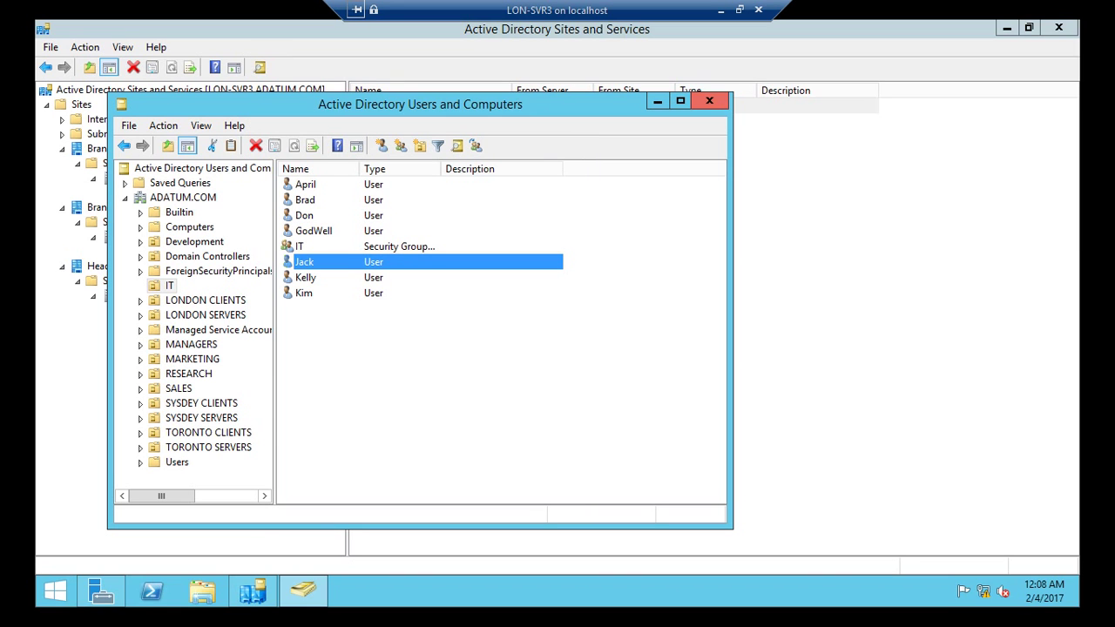
key(alt+Tab)
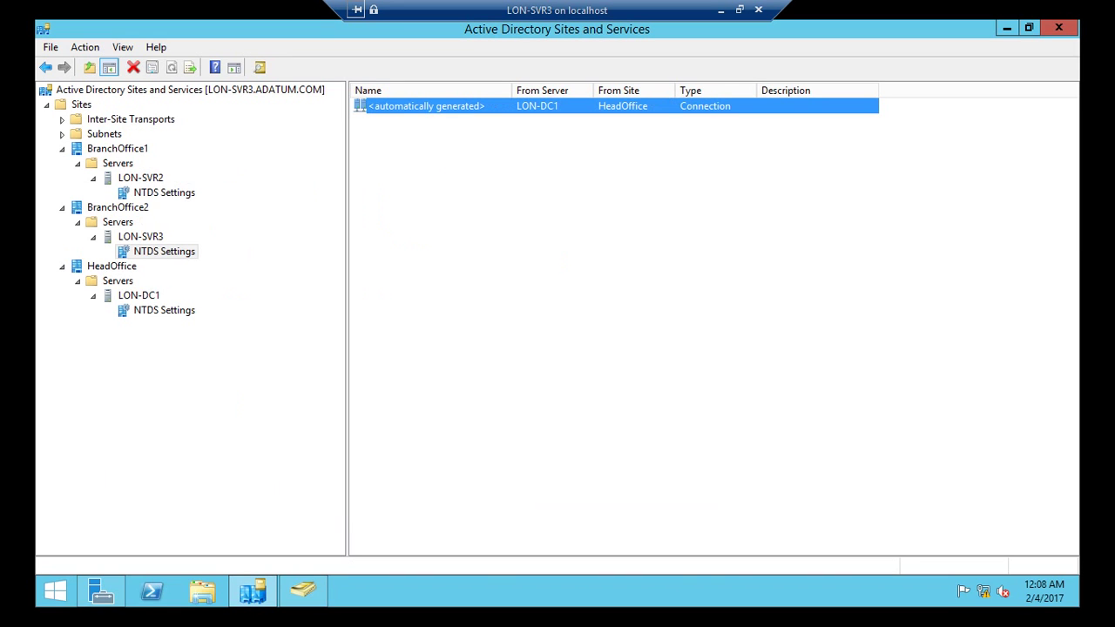
key(alt+Tab)
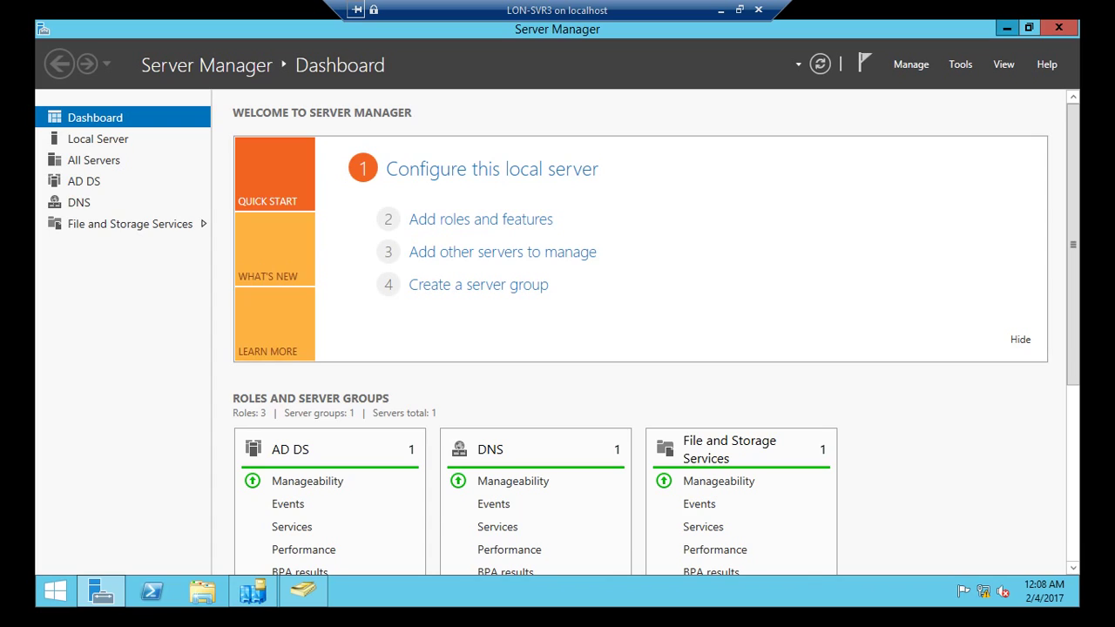
Step: Clear LON-SVR3's desktop with Win+D and bring up a new Windows PowerShell console
key(super+d)
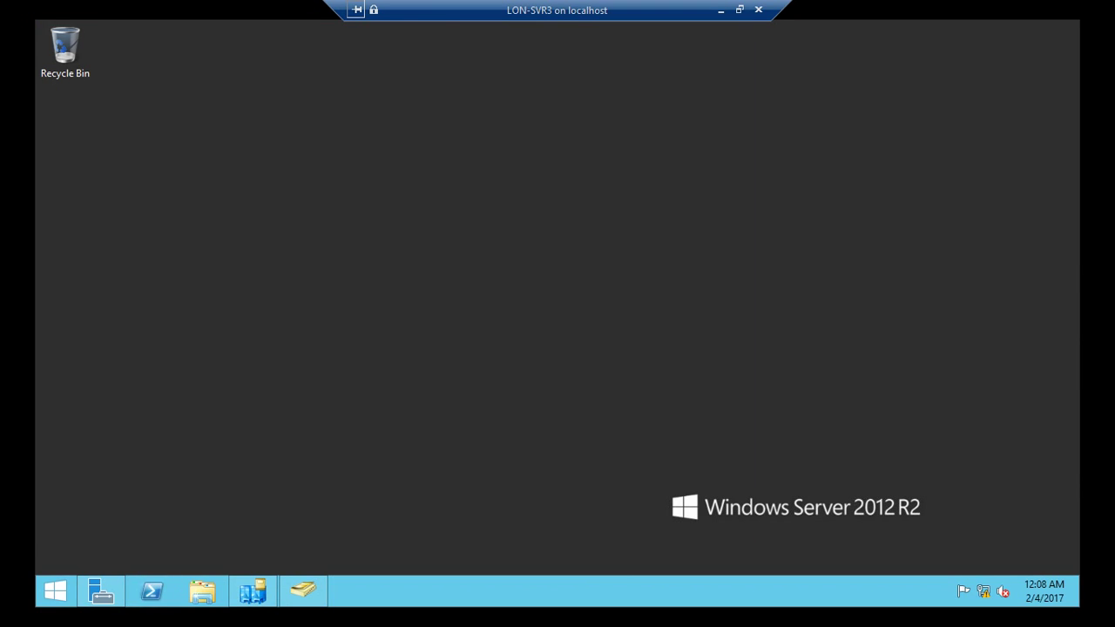
key(alt+Tab)
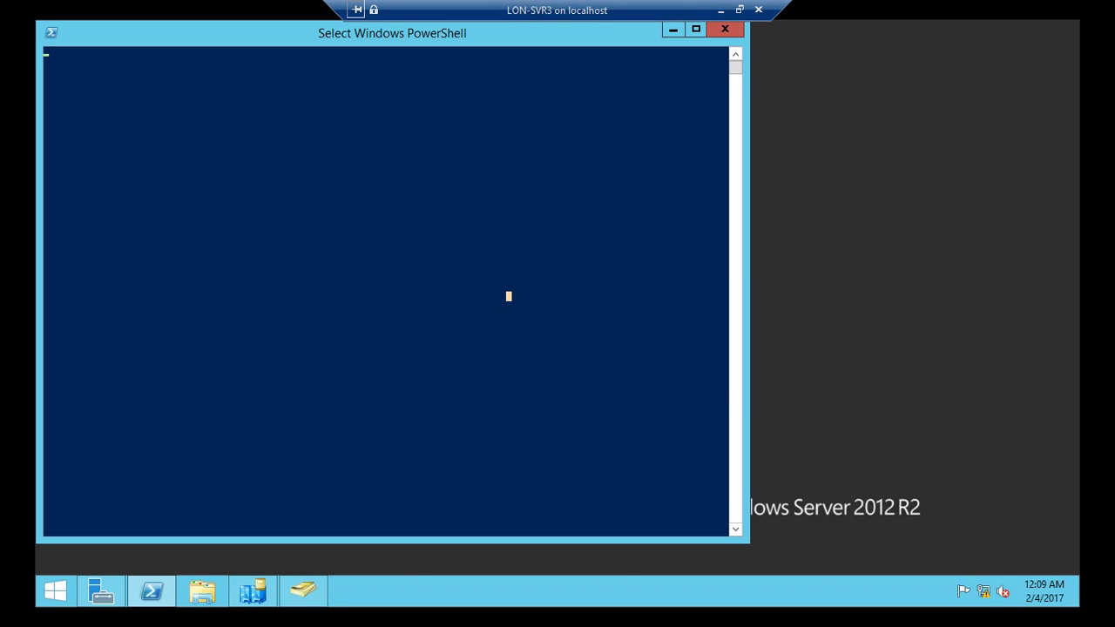
Step: Exit the console's select mode with Escape so the PowerShell banner and PS prompt appear
click(445, 208)
key(Escape)
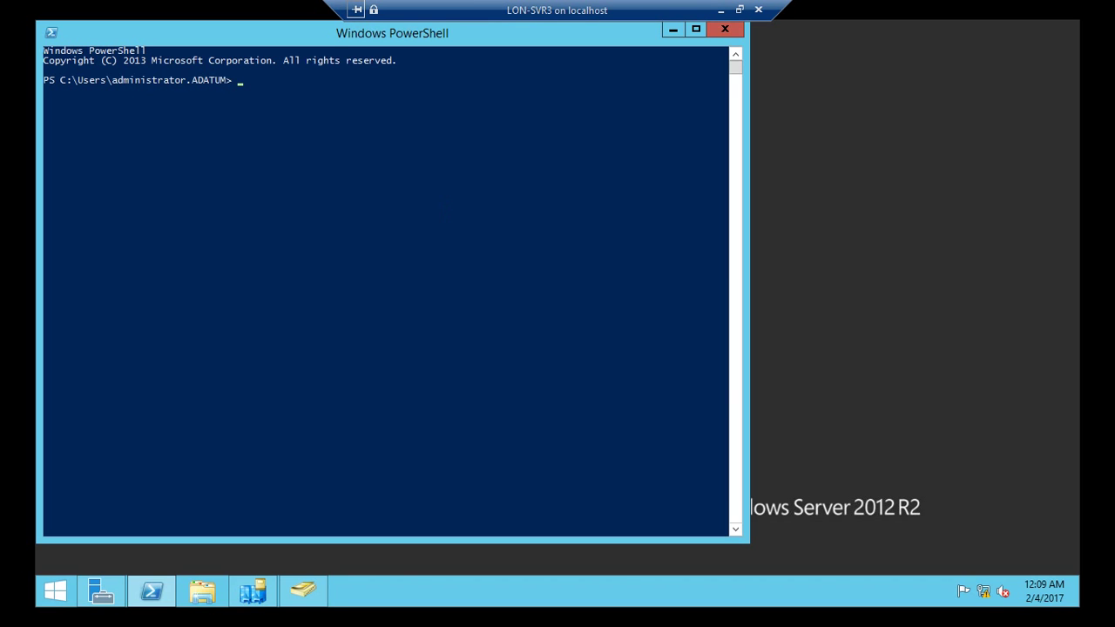